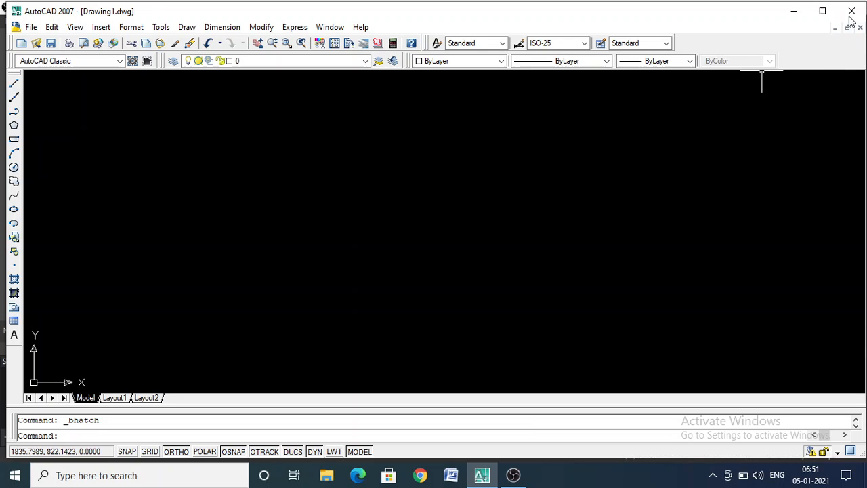
Step: Maximize the program window to fill the screen
left_click(822, 11)
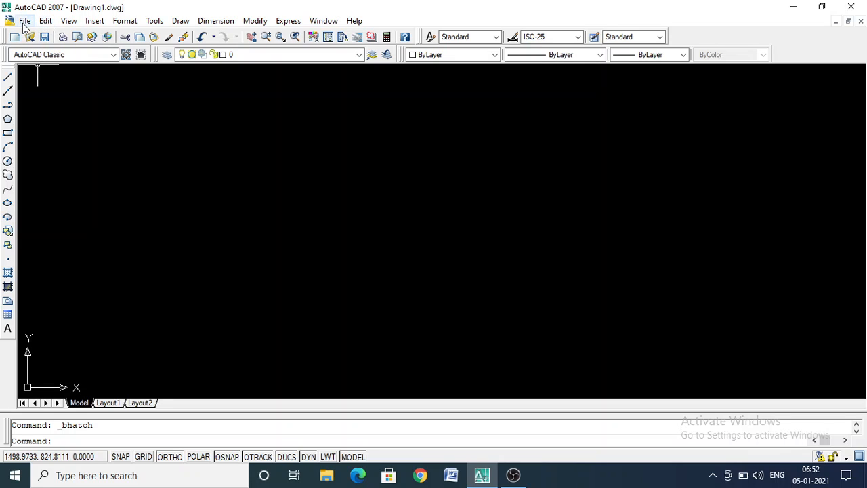
left_click(46, 21)
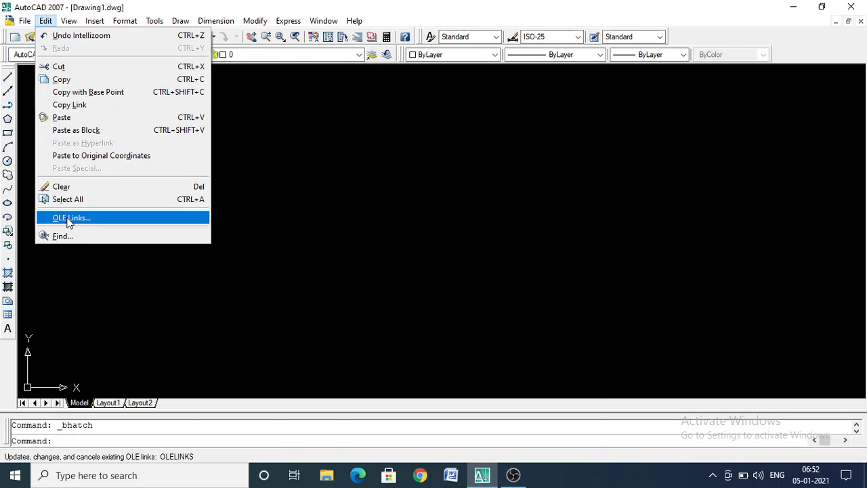
left_click(2, 12)
left_click(21, 22)
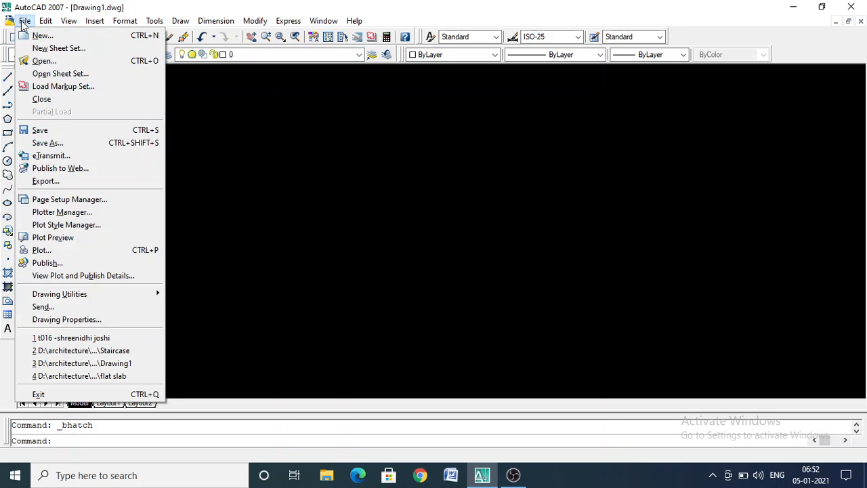
left_click(25, 23)
left_click(251, 21)
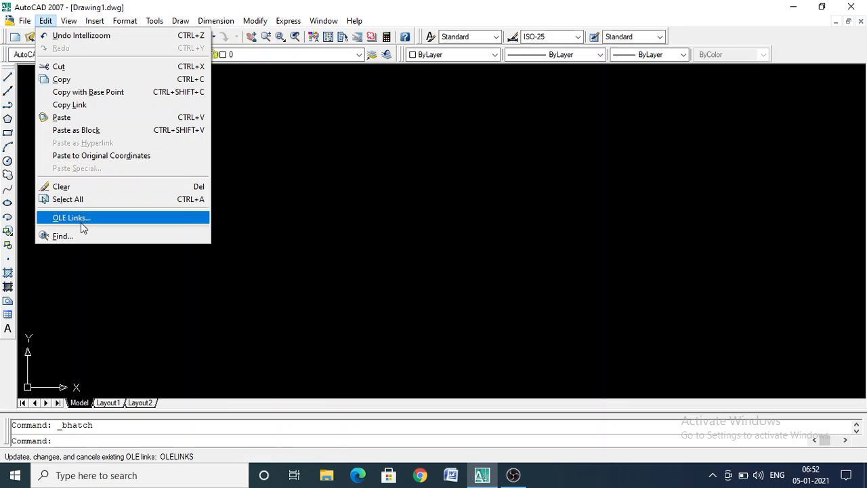
left_click(274, 145)
key("Escape")
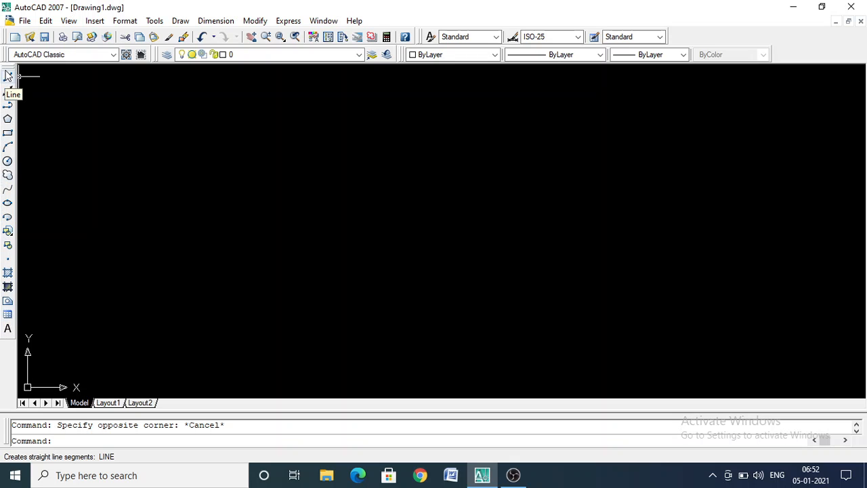
Step: Float the Draw toolbar over the drawing area and dock it back in its original place
mouse_move(8, 68)
left_mouse_down()
mouse_move(73, 72)
mouse_move(79, 109)
mouse_move(82, 82)
left_mouse_up()
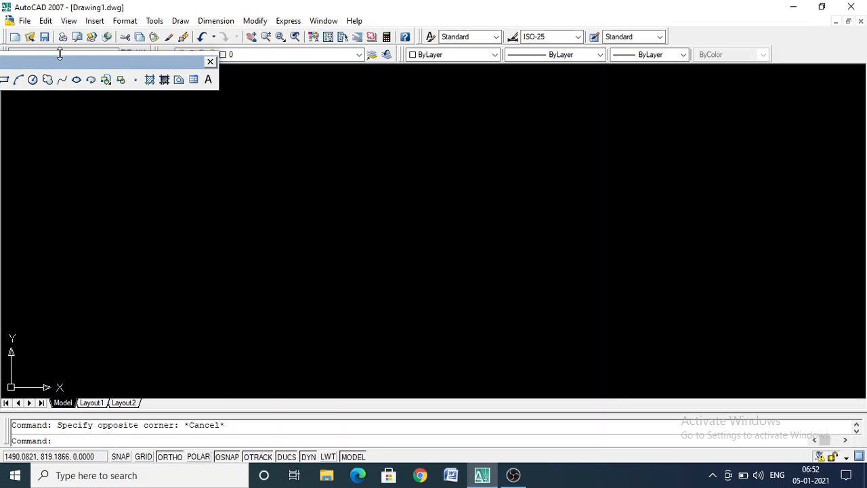
left_click(57, 54)
left_click_drag(57, 55, 35, 149)
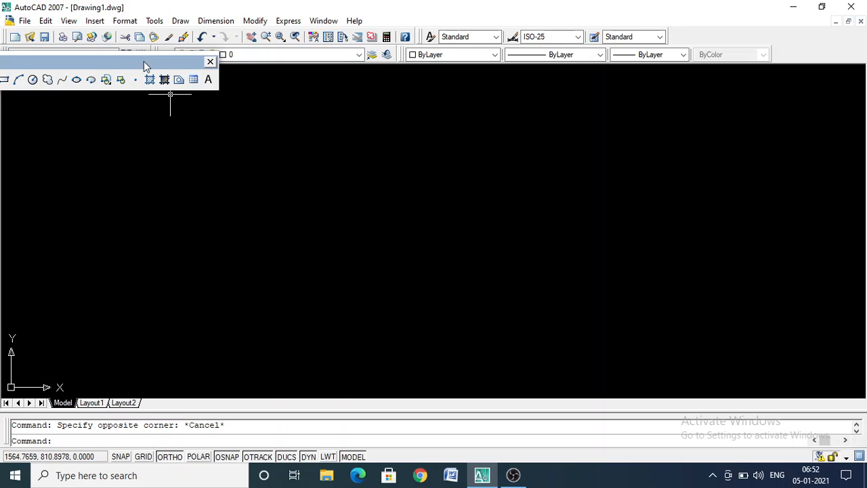
left_click_drag(147, 64, 274, 129)
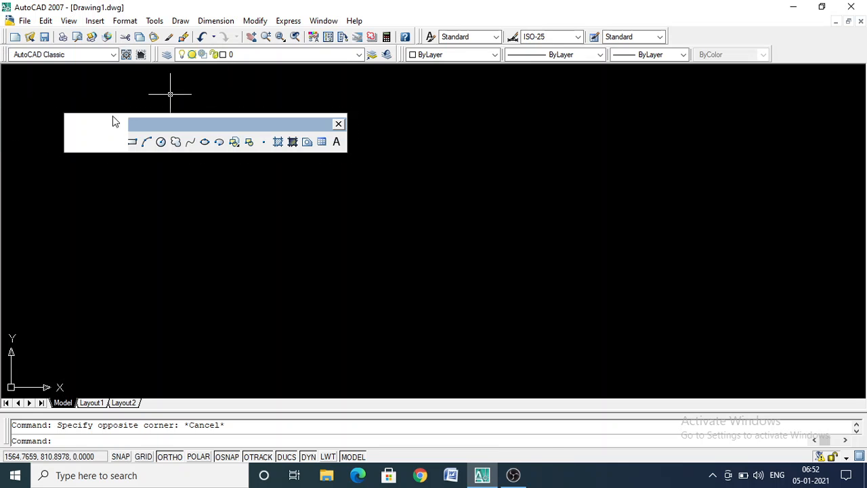
mouse_move(68, 121)
left_mouse_down()
mouse_move(14, 74)
mouse_move(6, 86)
mouse_move(25, 128)
mouse_move(4, 113)
mouse_move(5, 131)
left_mouse_up()
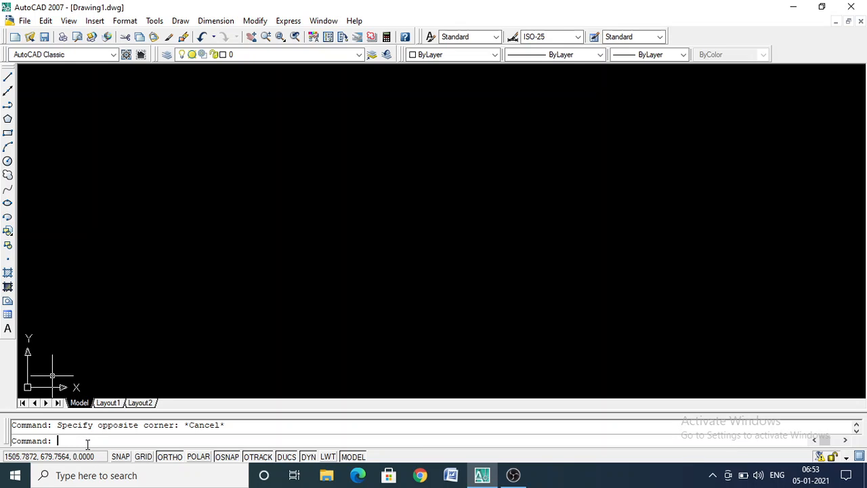
type("ectangle")
key("Return")
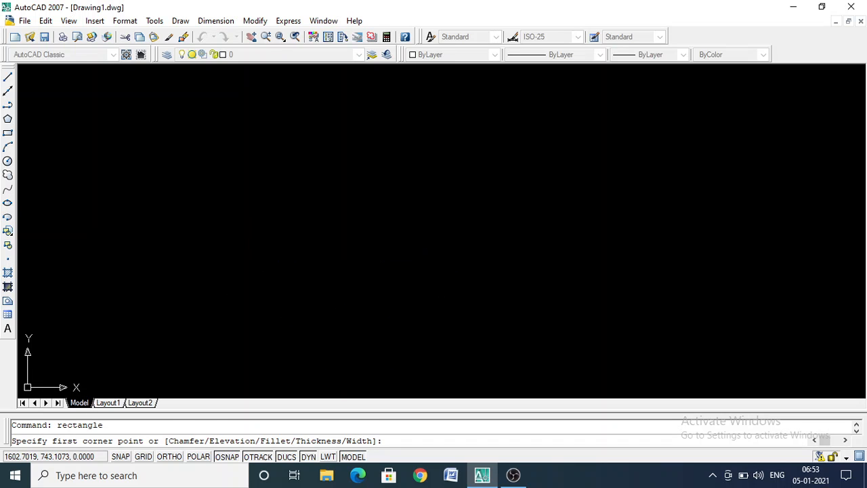
left_click(260, 239)
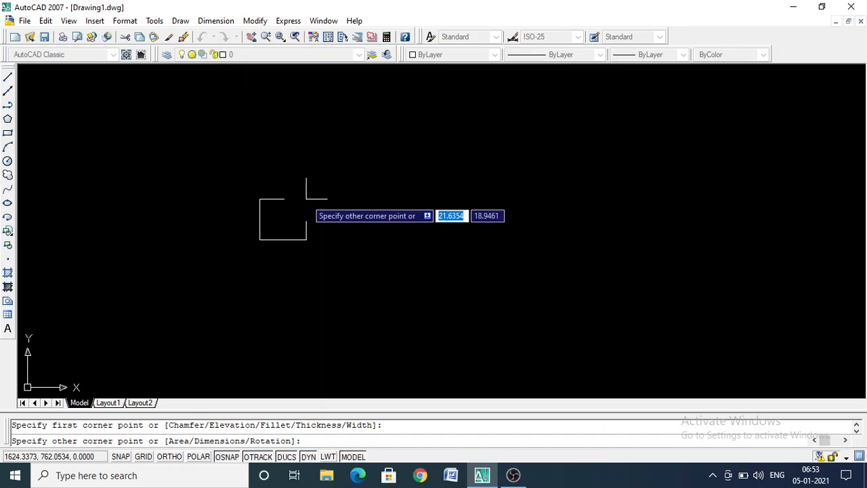
key("Escape")
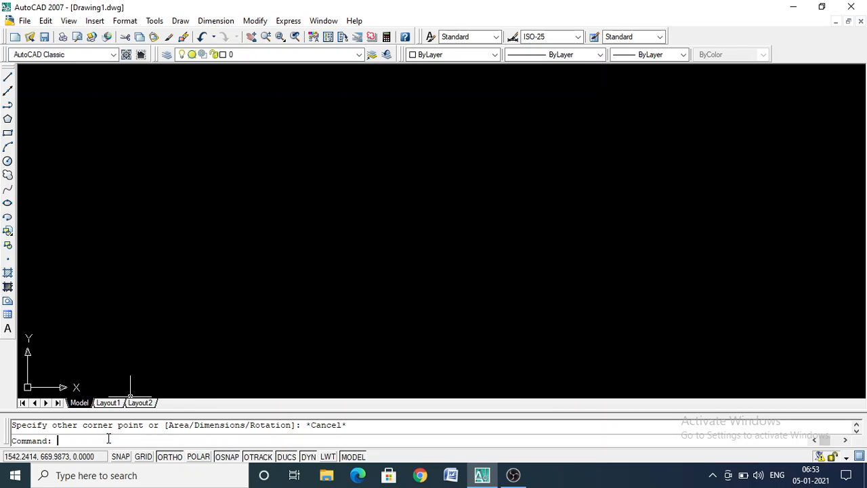
Step: Draw a circle with the 2P option, entering 50 for the first diameter end point and picking the second one vertically above it
key("Return")
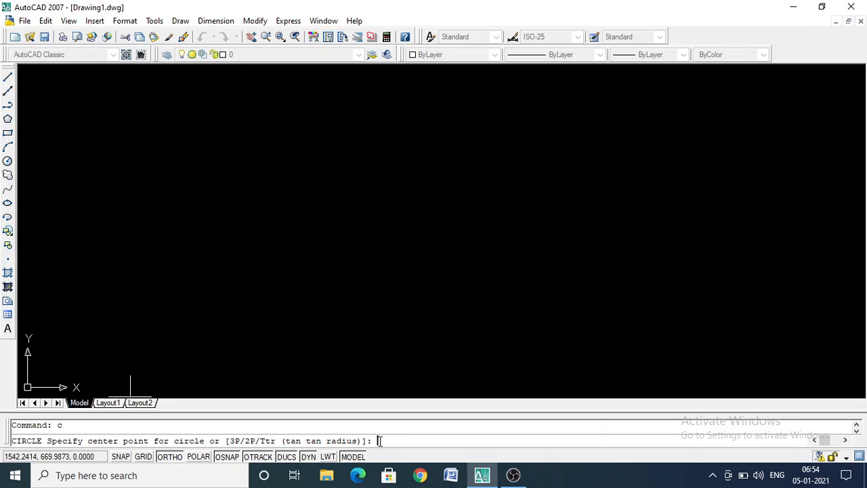
type("3p")
key("Return")
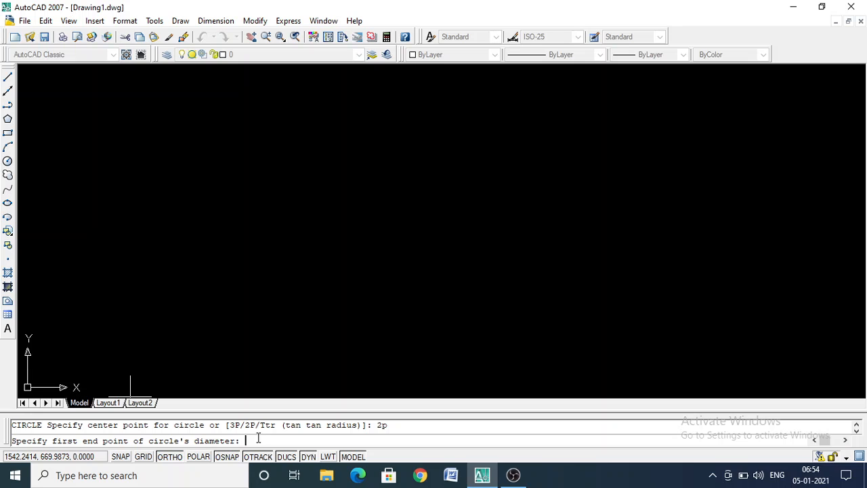
type("50")
key("Return")
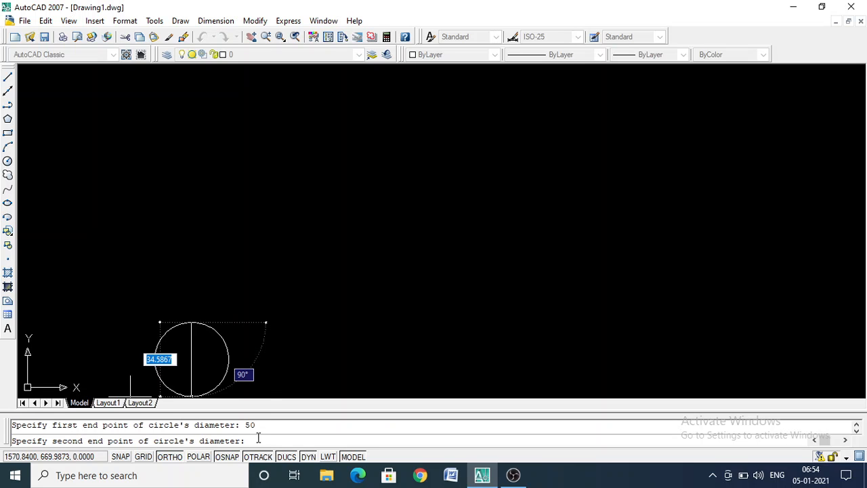
left_click(254, 188)
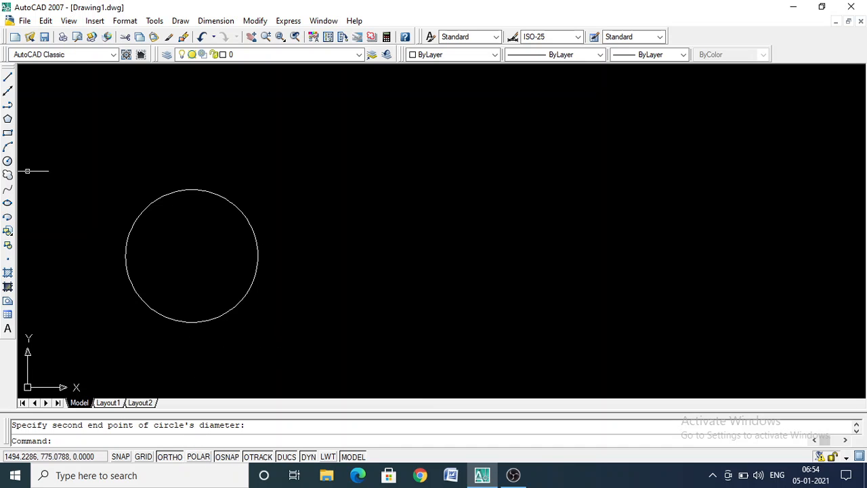
Step: Select the circle with a selection window and delete it
left_click(58, 129)
left_click(291, 345)
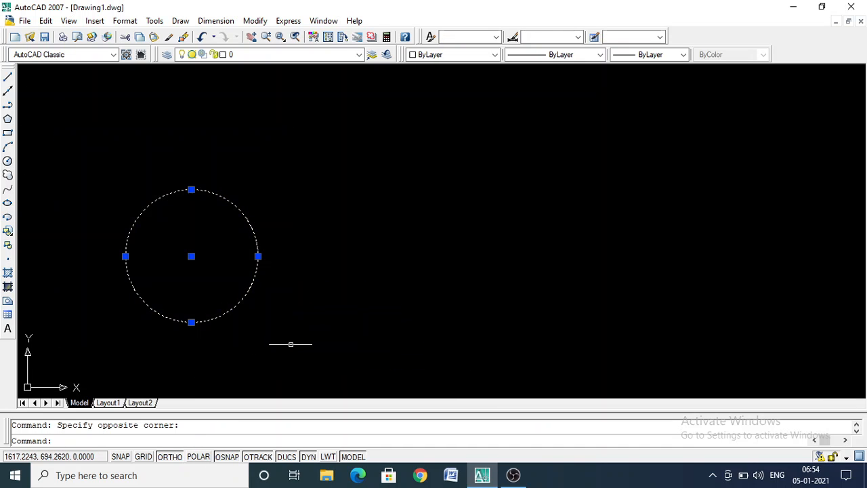
key("Delete")
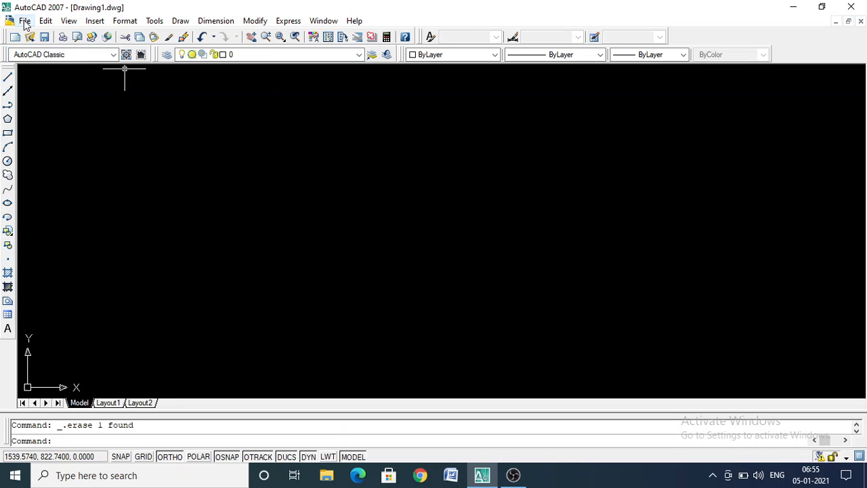
left_click(24, 21)
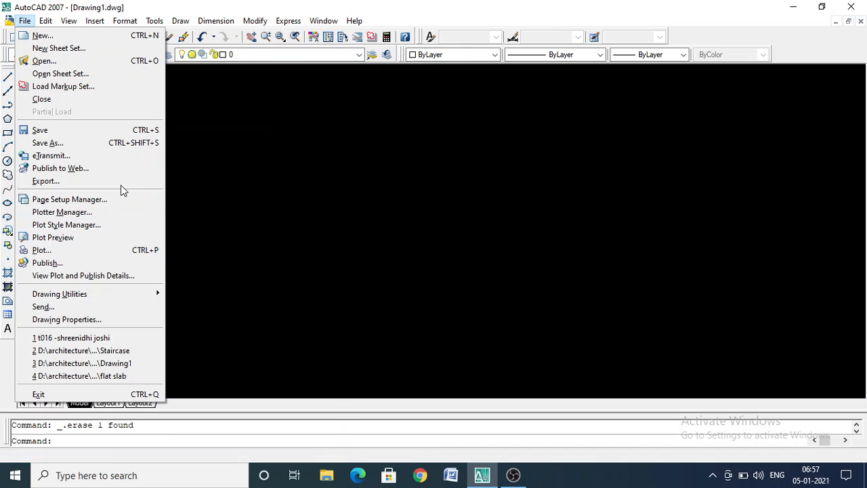
mouse_move(46, 21)
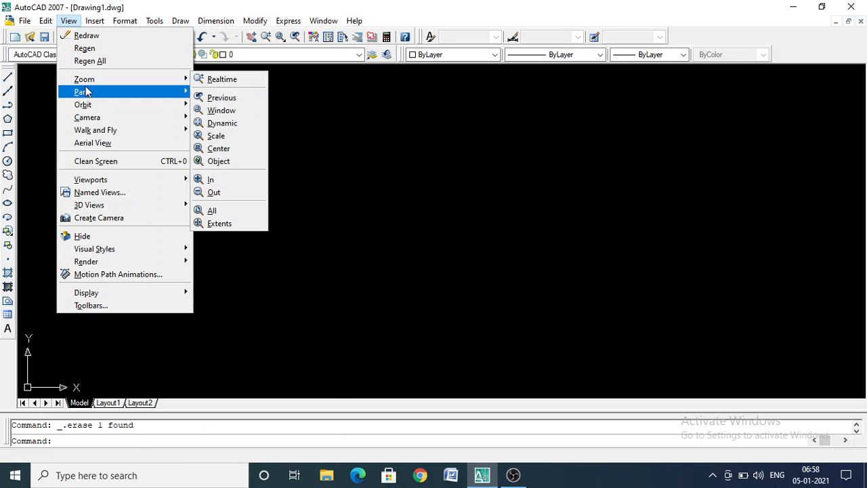
mouse_move(84, 93)
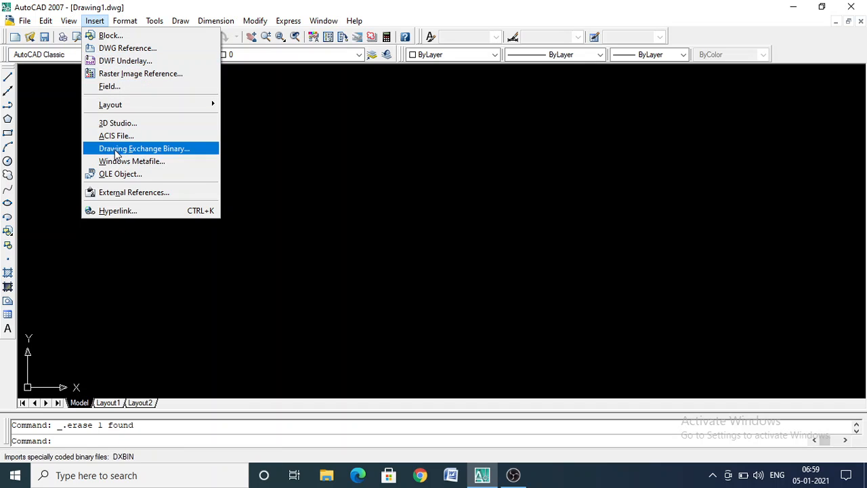
mouse_move(120, 110)
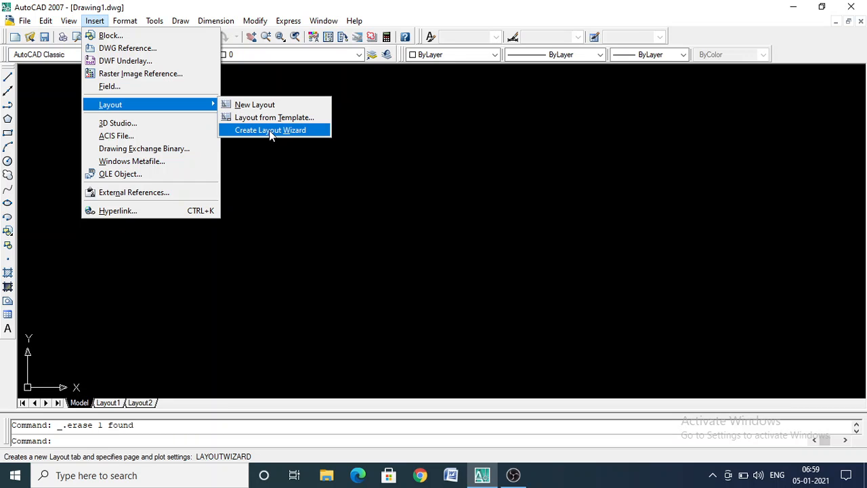
left_click(183, 106)
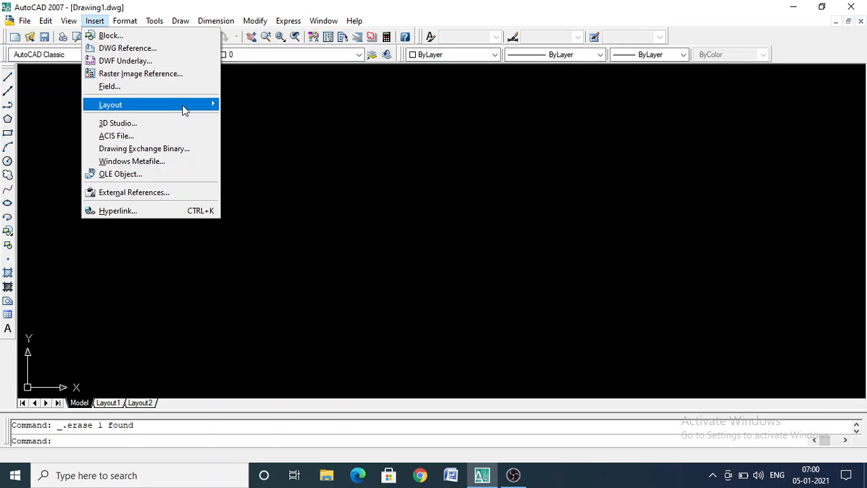
mouse_move(183, 105)
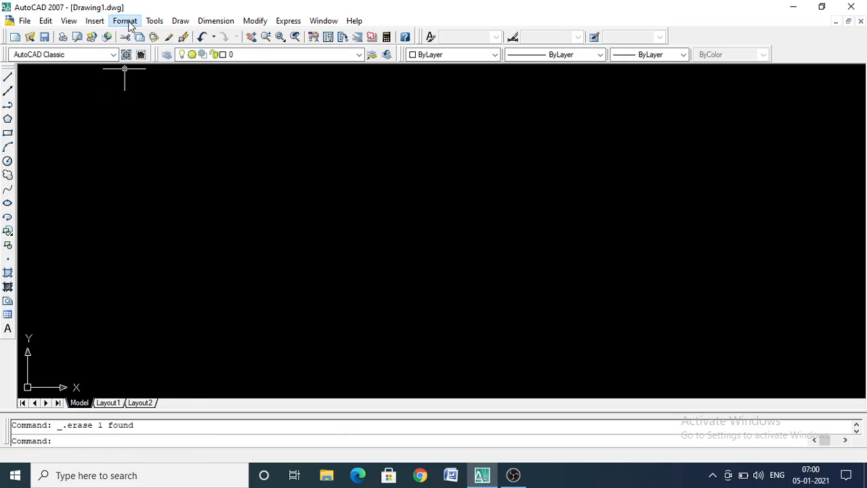
mouse_move(127, 21)
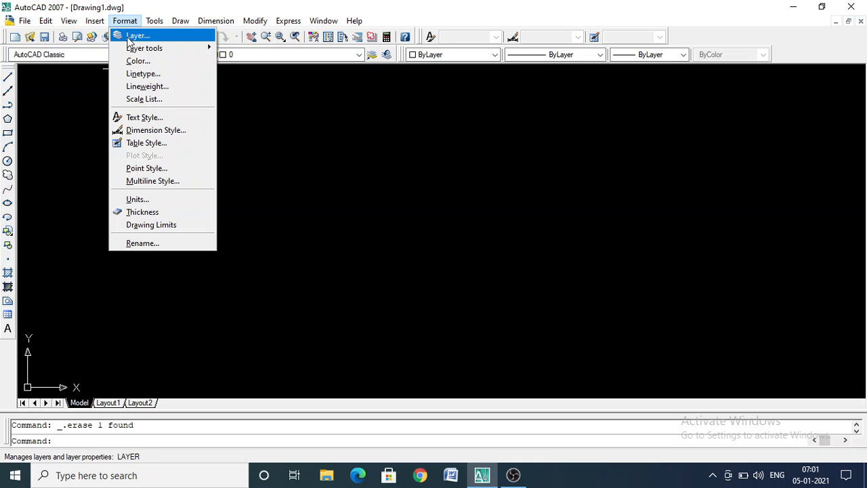
mouse_move(128, 50)
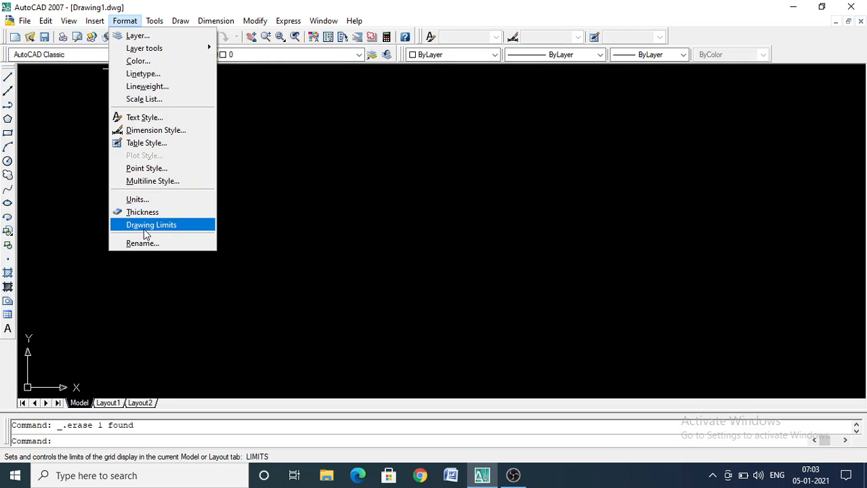
left_click(354, 199)
left_click(354, 198)
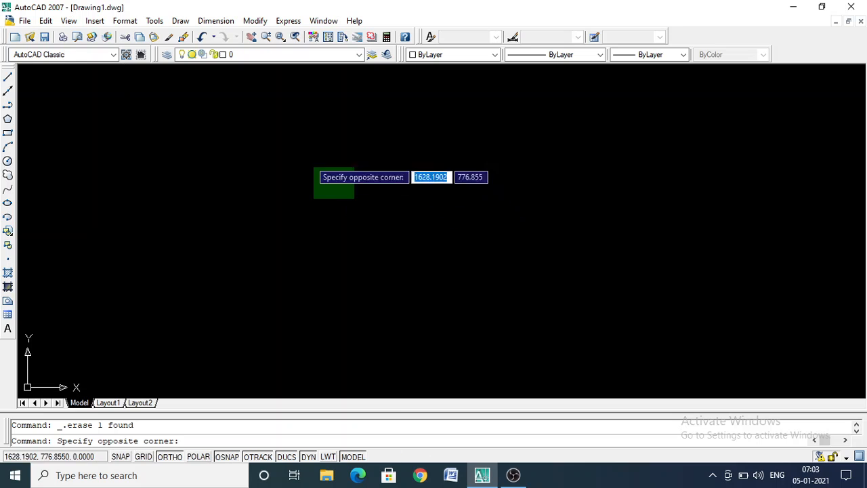
type("`")
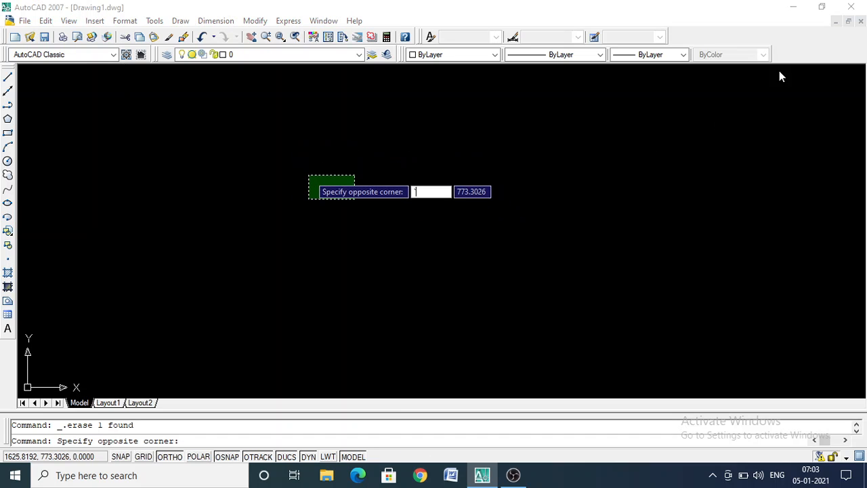
key("Escape")
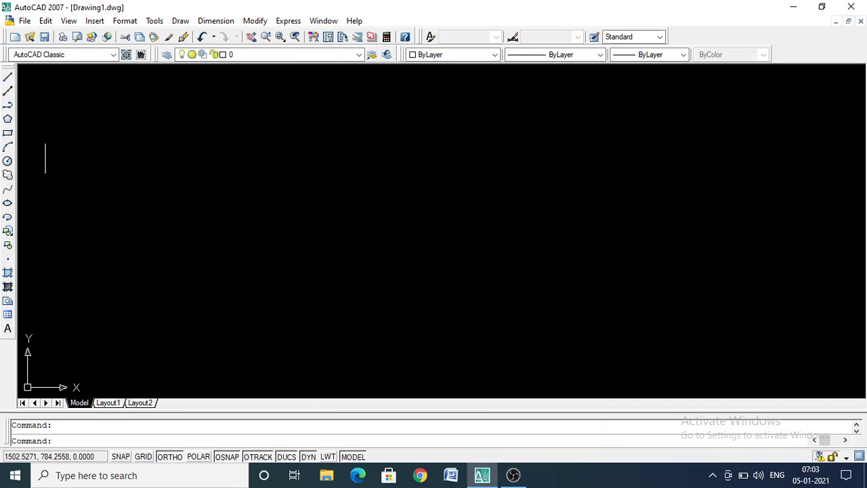
Step: Configure the drawing's length units as Decimal with a precision of 0.00
left_click(126, 21)
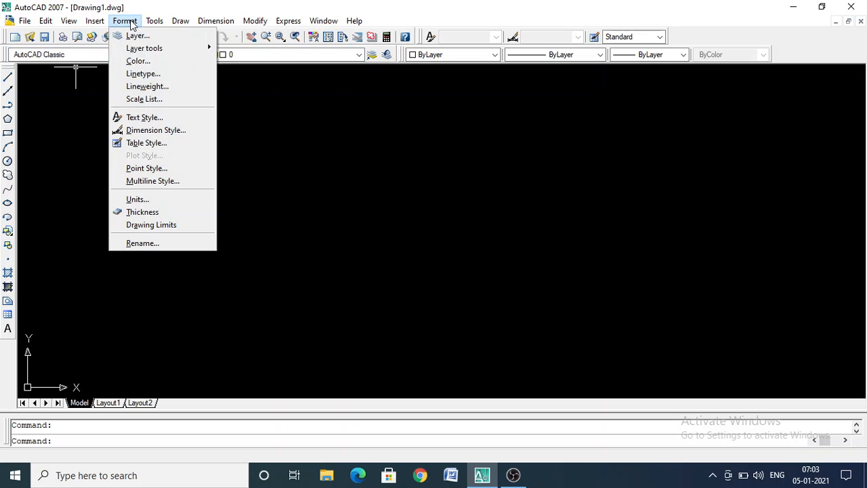
left_click(154, 200)
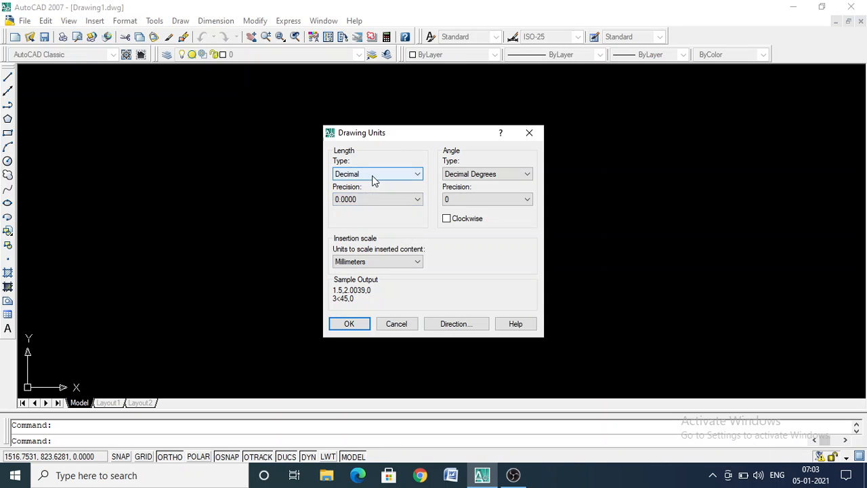
left_click(375, 178)
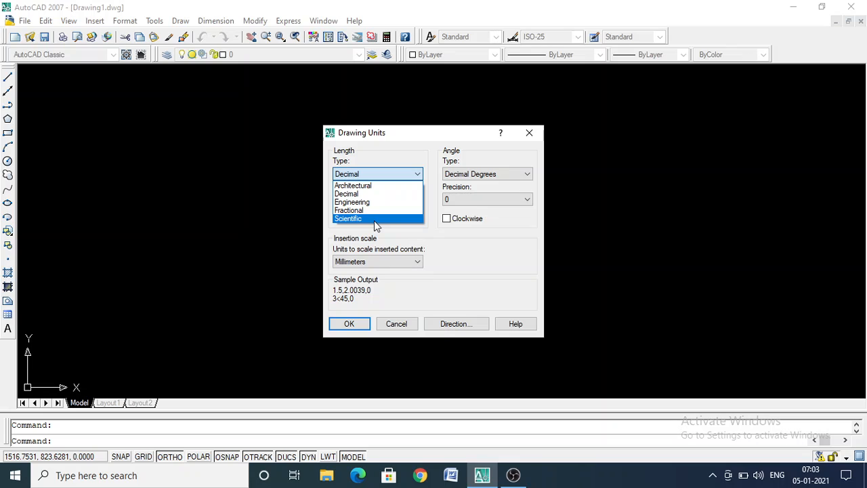
left_click(349, 194)
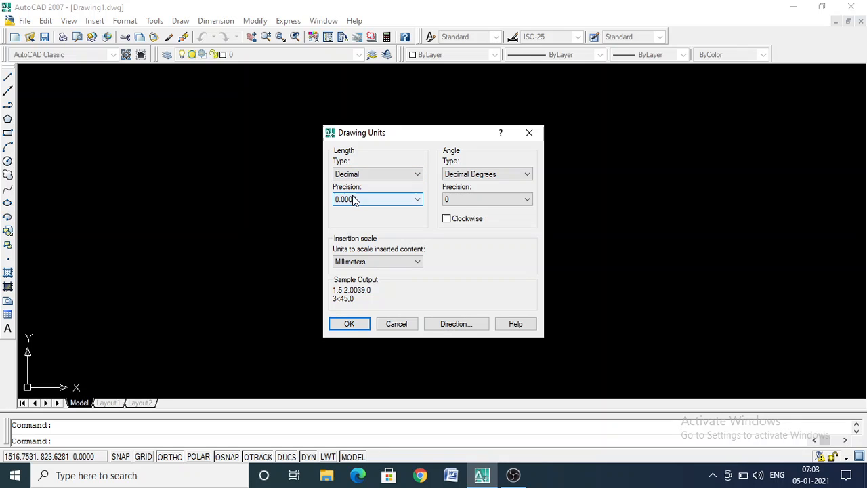
left_click(399, 203)
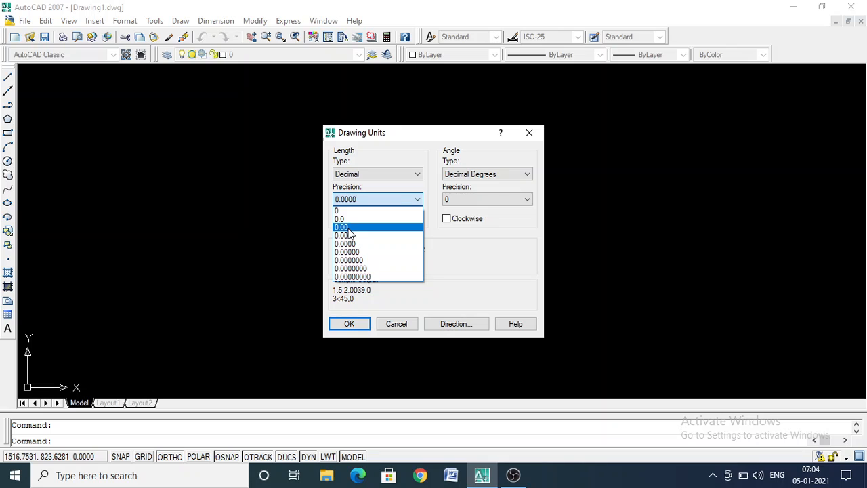
left_click(348, 228)
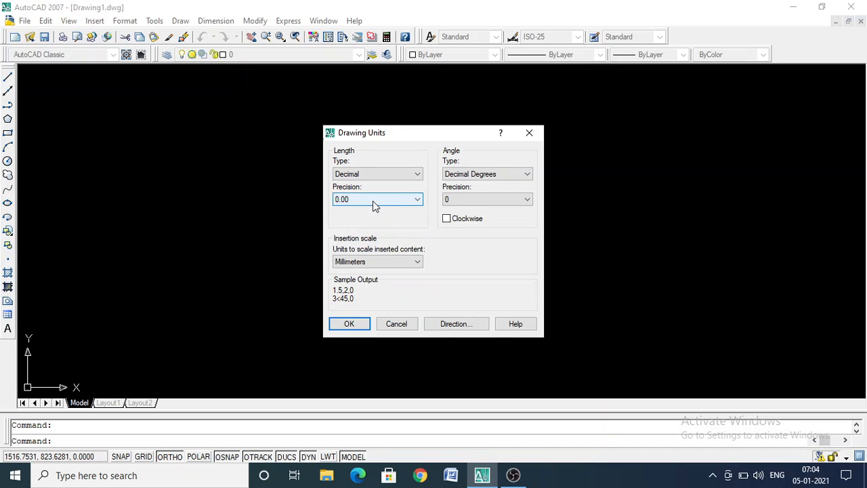
Step: Set the angle units to Decimal Degrees with a precision of 0.000
left_click(524, 176)
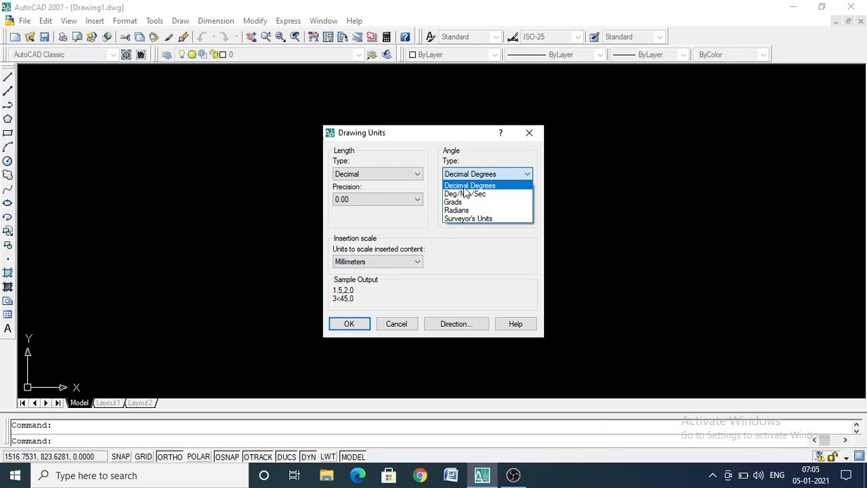
left_click(465, 187)
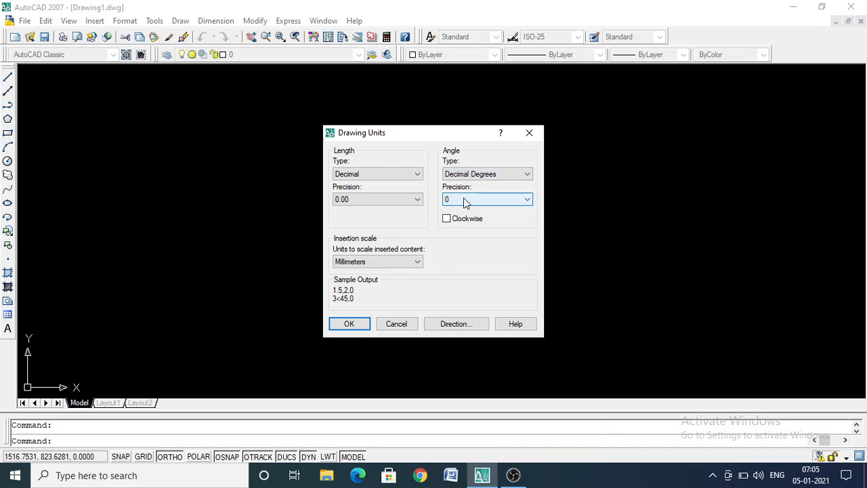
left_click(465, 199)
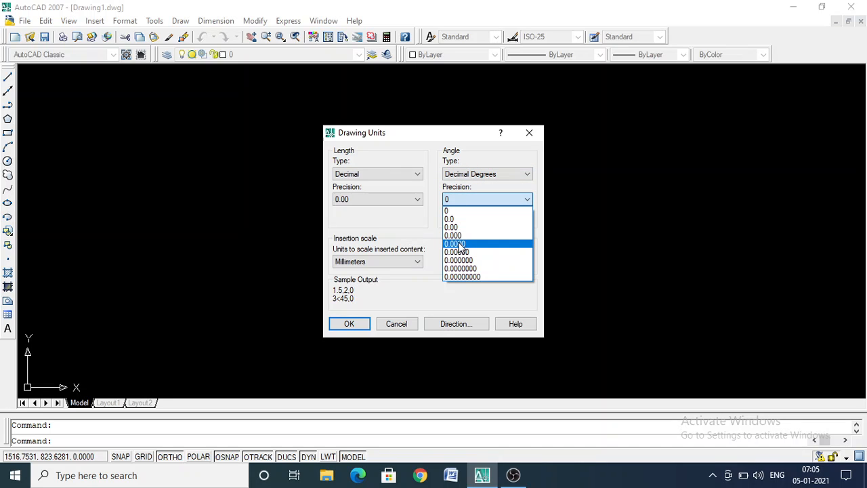
left_click(460, 236)
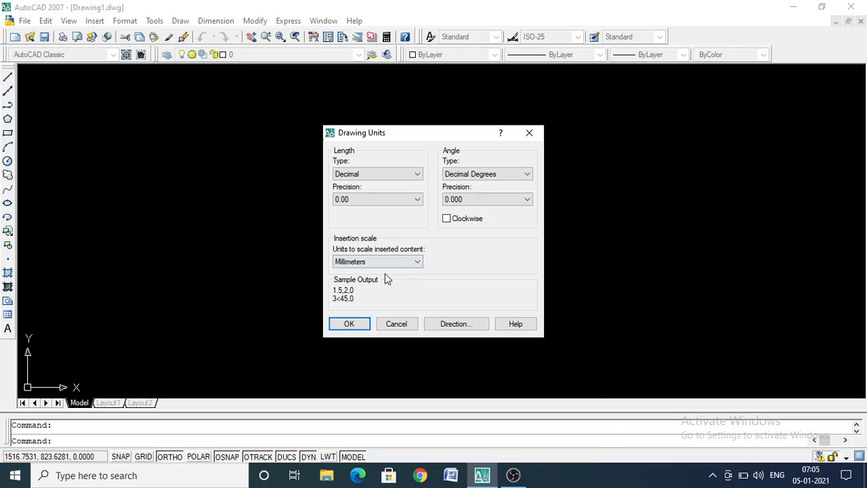
Step: Set the units for scaling inserted content to Millimeters and accept the drawing units
left_click(419, 263)
left_click(412, 267)
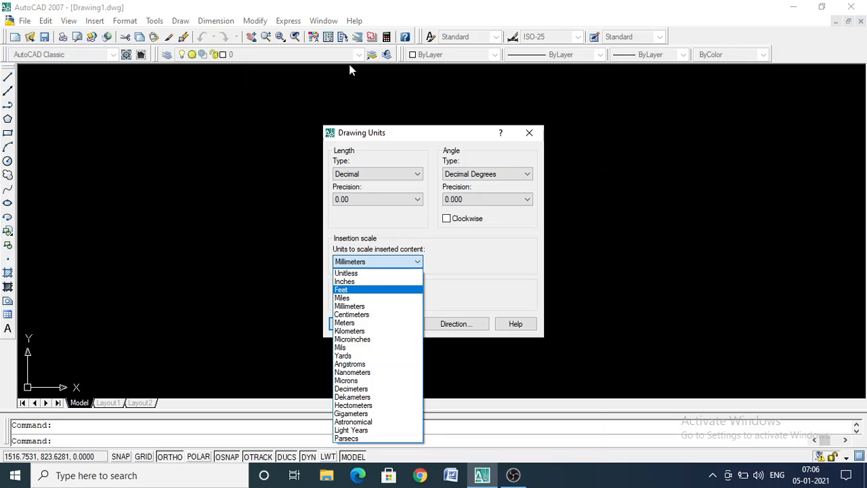
left_click(350, 309)
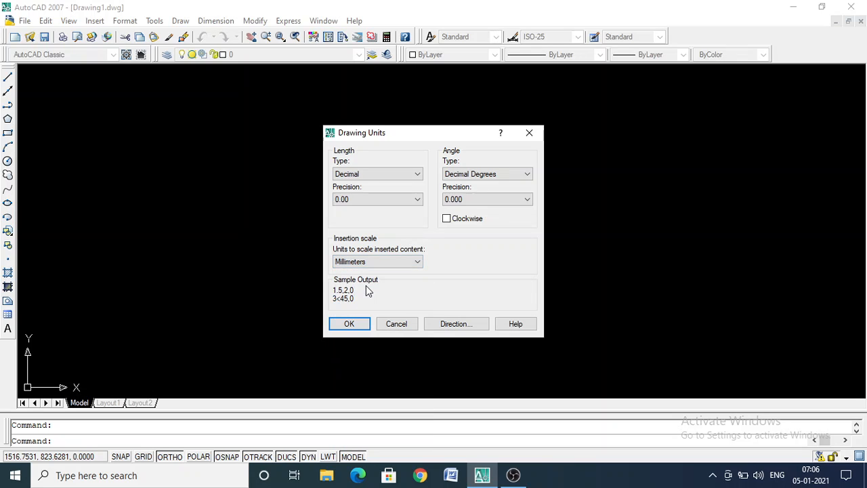
left_click(350, 324)
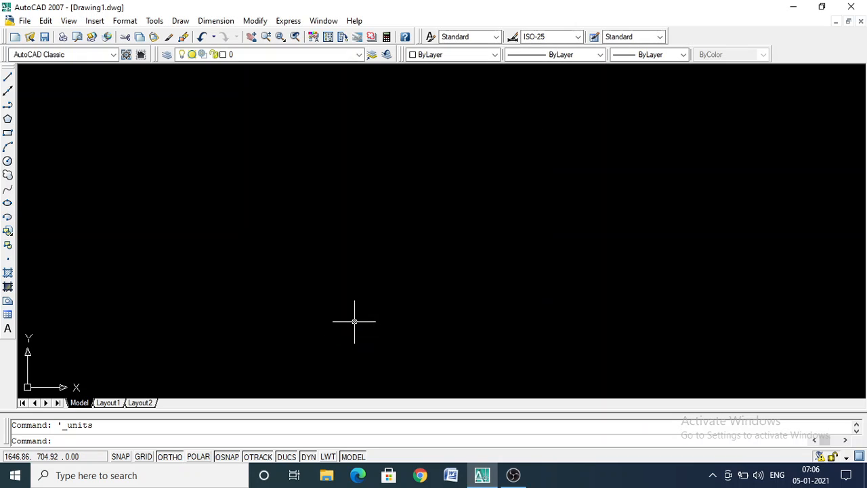
Step: Set the drawing limits, keeping the default lower left corner of 0.00,0.00 and entering 100000,100000 for the upper right corner
left_click(125, 21)
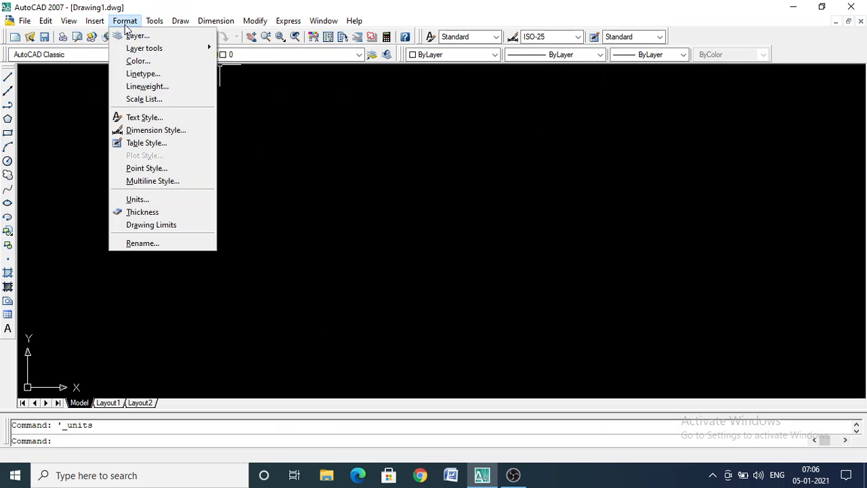
left_click(140, 227)
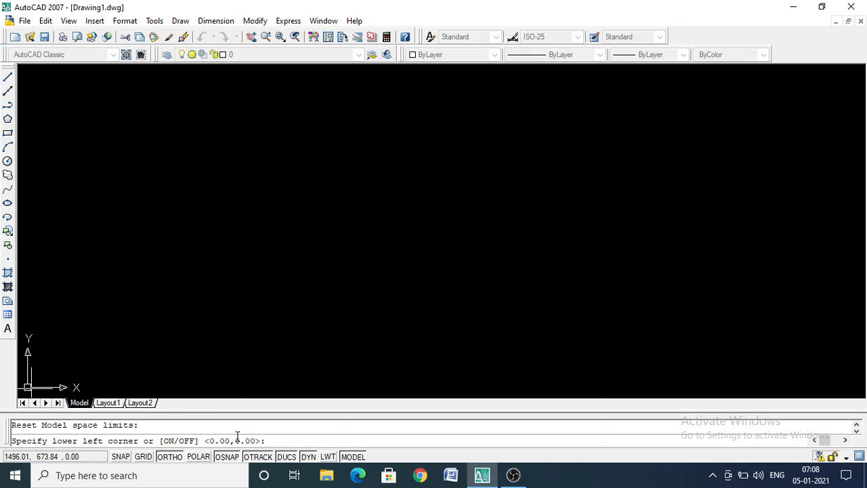
key("Return")
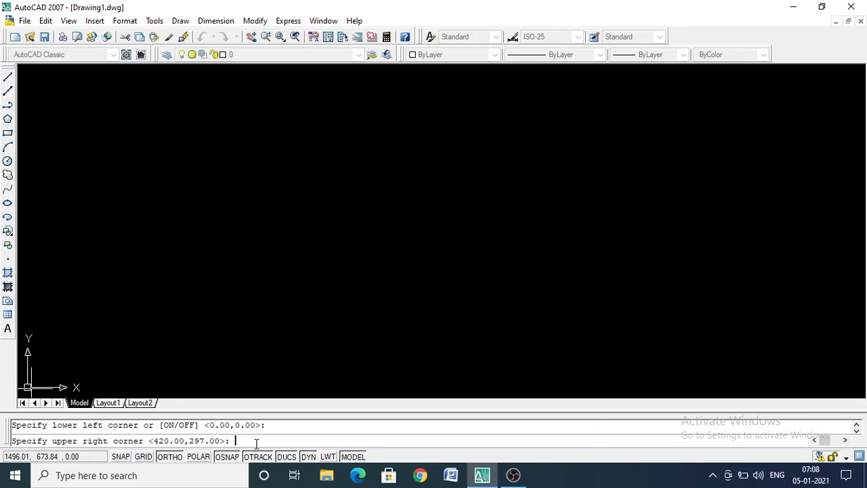
type("100000,100000")
key("Return")
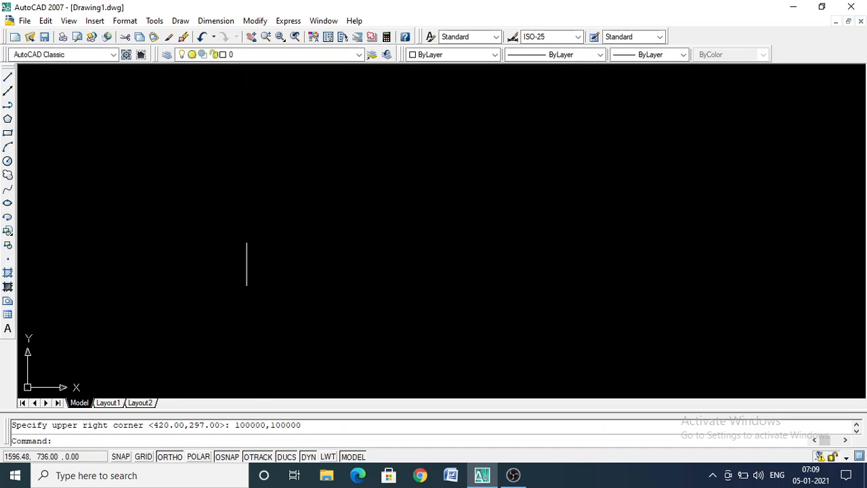
left_click(124, 20)
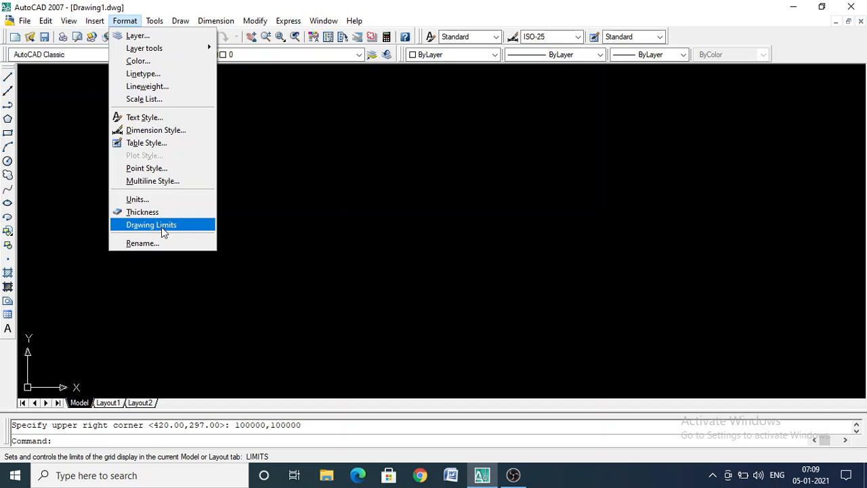
key("Escape")
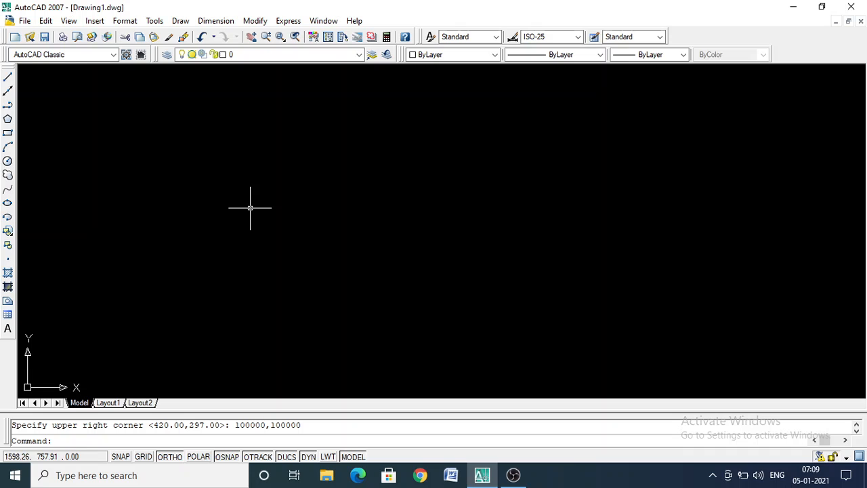
Step: Zoom with the All option to fit the full drawing limits in the view
type("z")
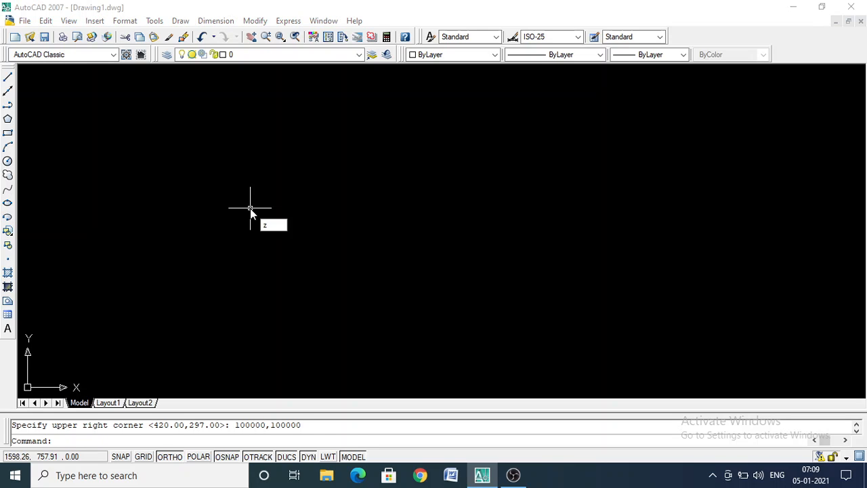
key("Return")
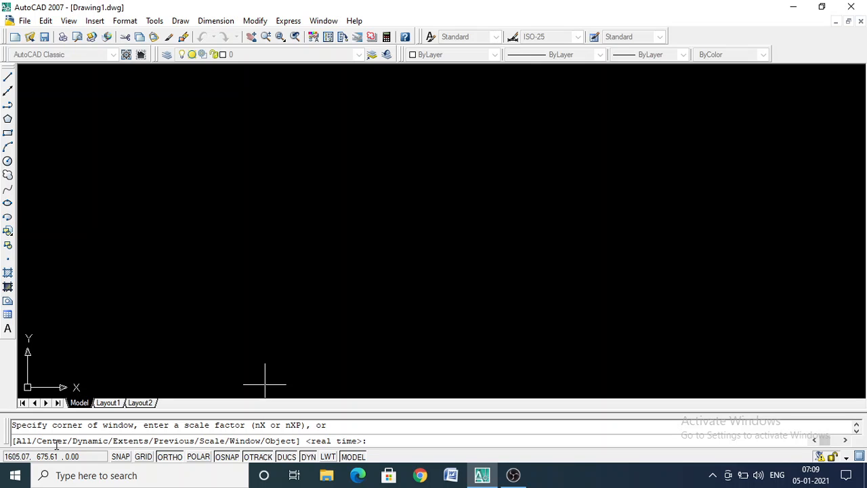
type("a")
key("Return")
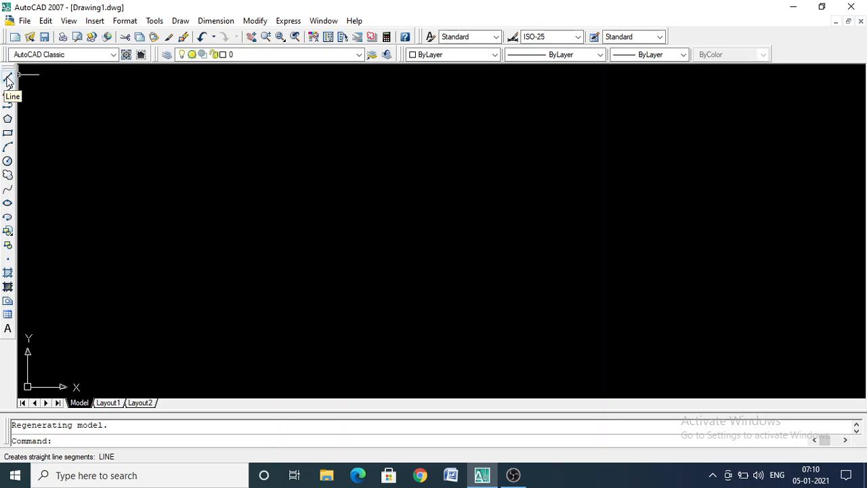
Step: Draw a horizontal line 100 mm long in the empty drawing area and end the Line command
left_click(8, 80)
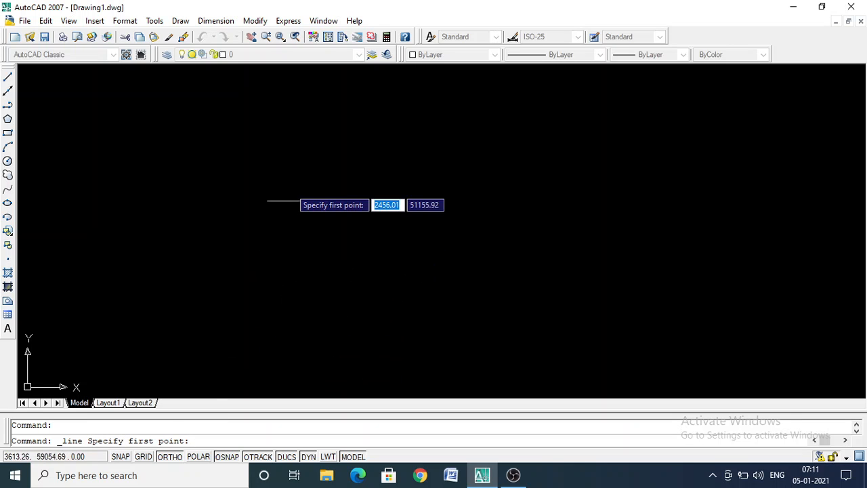
left_click(215, 209)
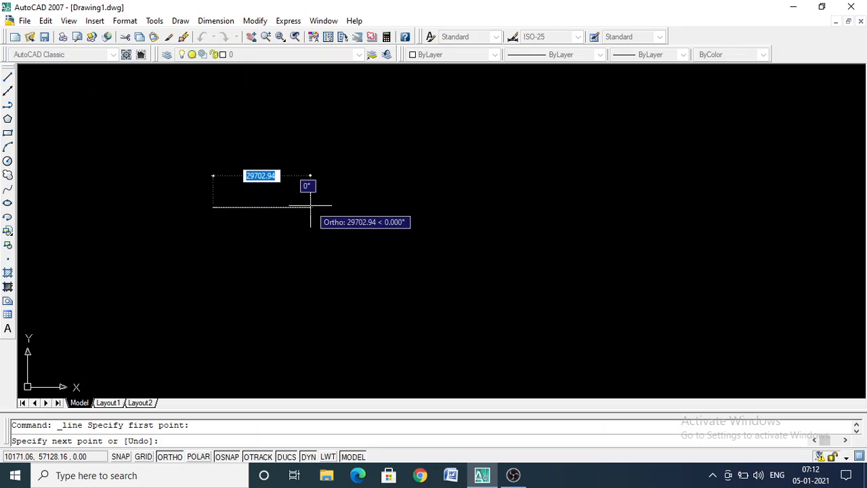
type("100")
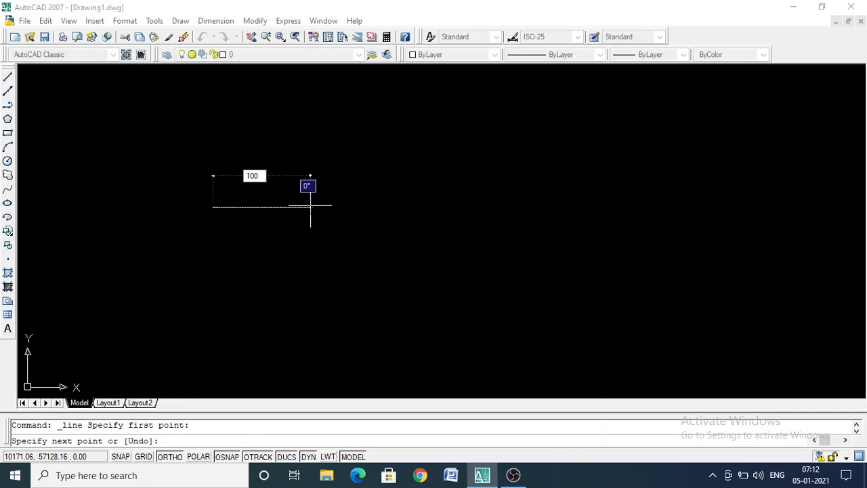
key("Return")
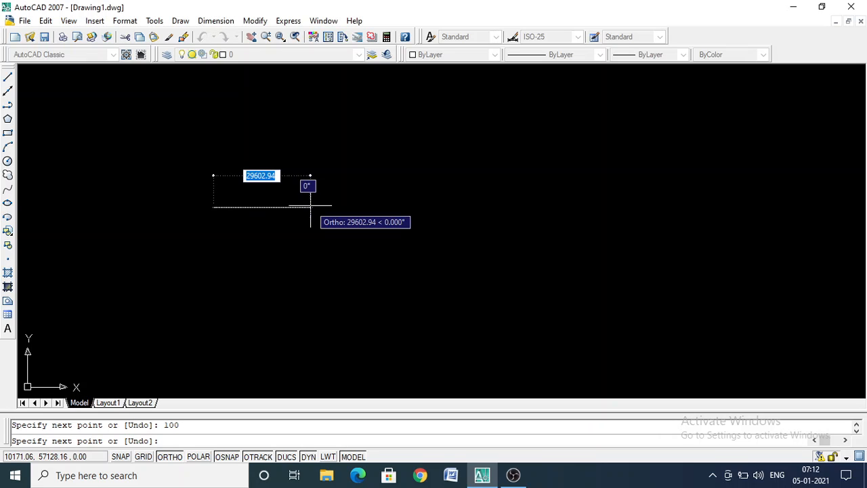
key("Escape")
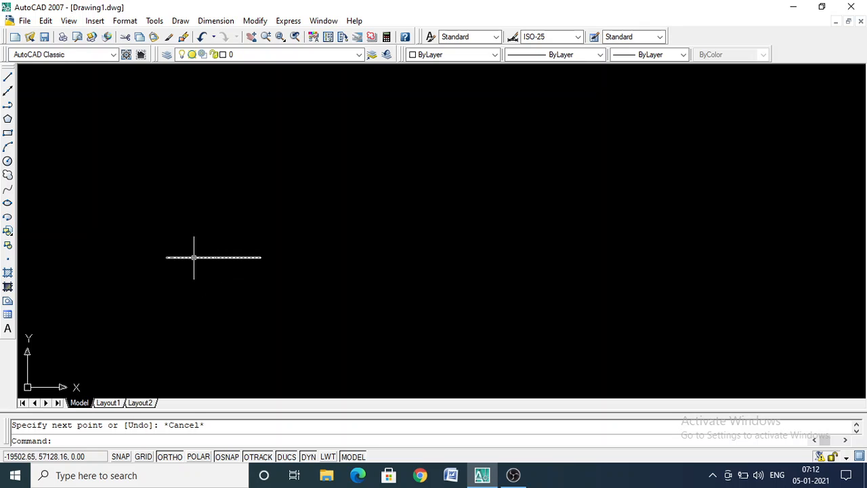
Step: Try a linear dimension between the two end points of the horizontal line and cancel it before placing it
left_click(214, 22)
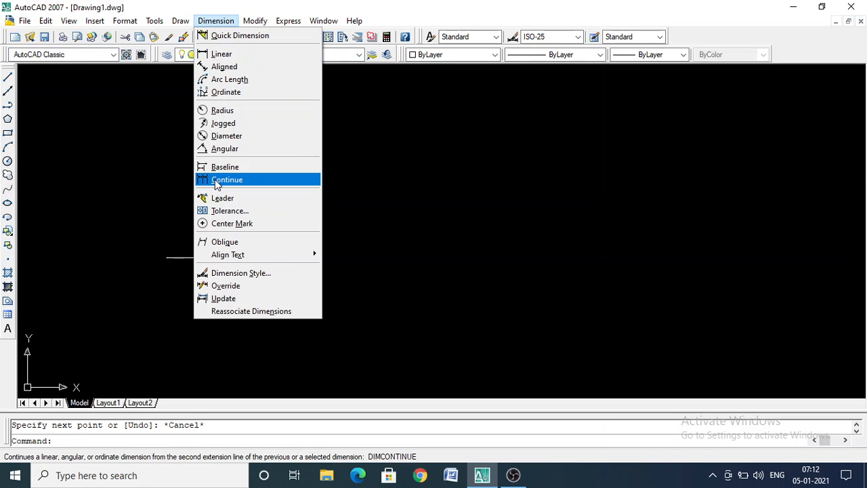
left_click(222, 54)
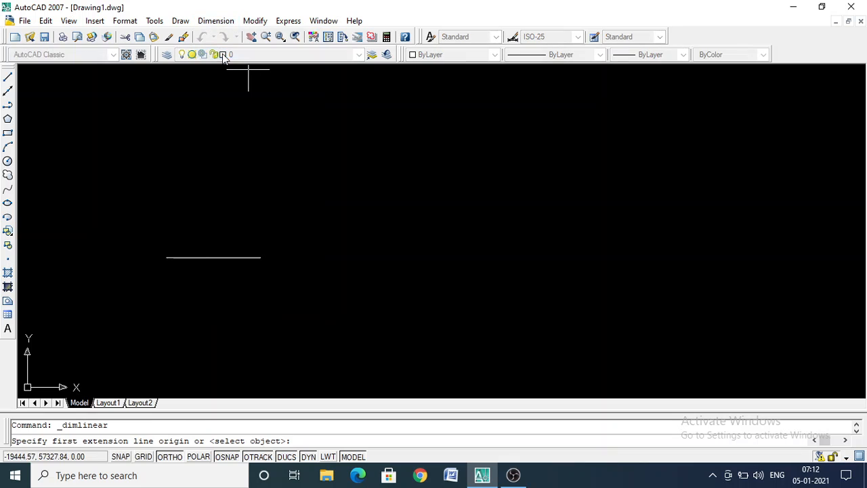
left_click(167, 258)
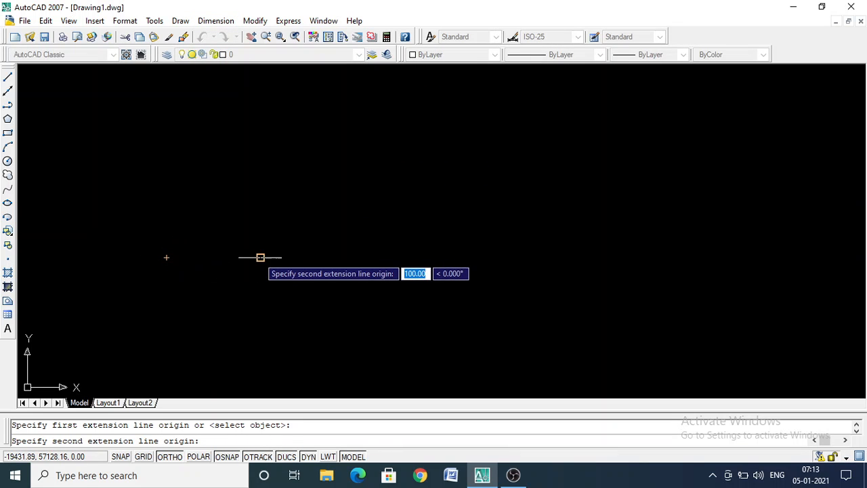
left_click(261, 257)
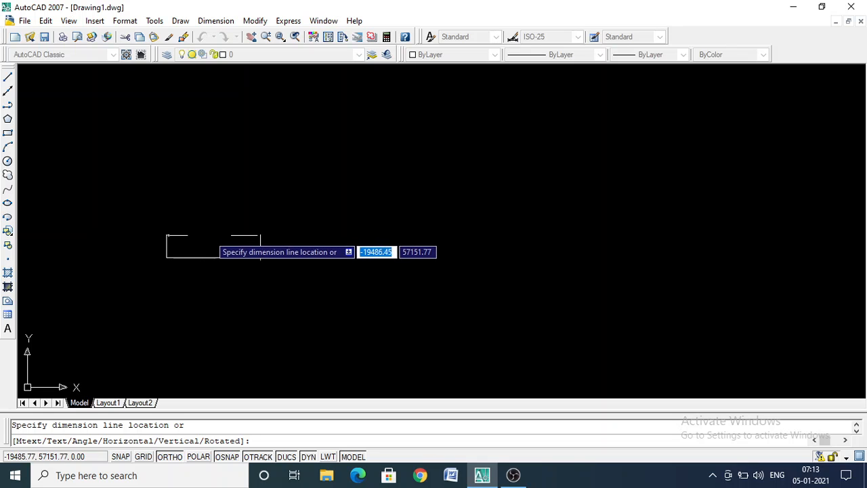
scroll(210, 235, "up", 5)
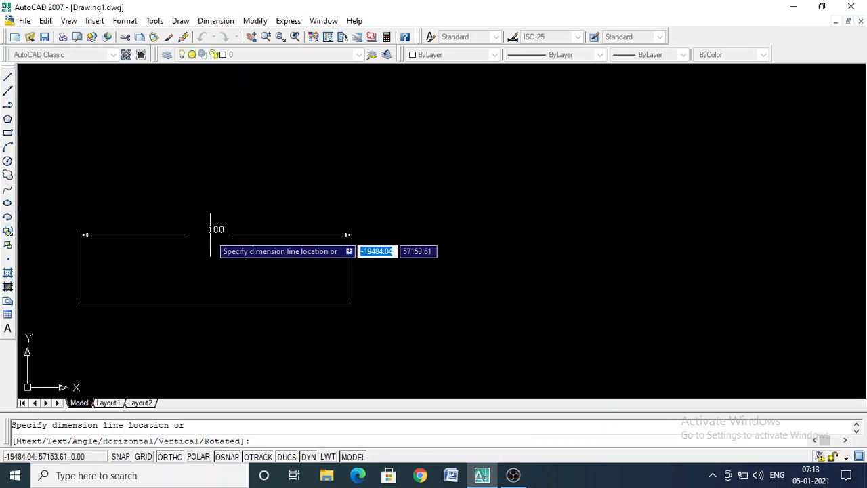
scroll(210, 235, "up", 2)
scroll(210, 236, "down", 3)
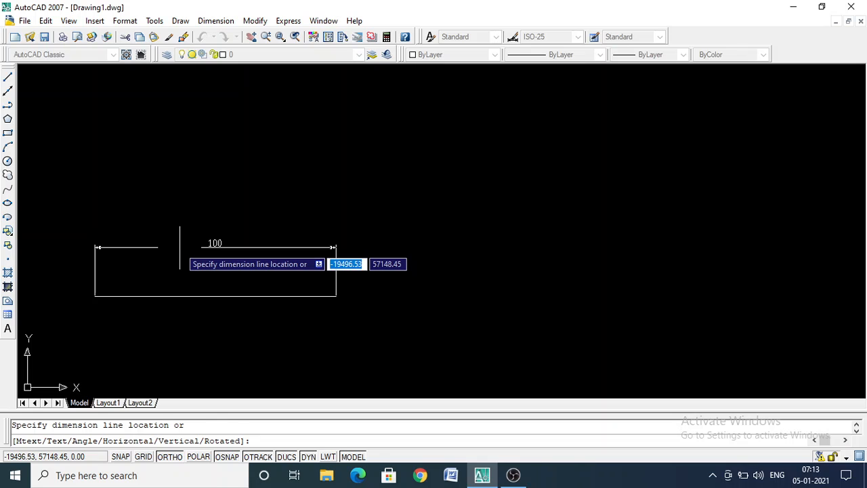
key("Escape")
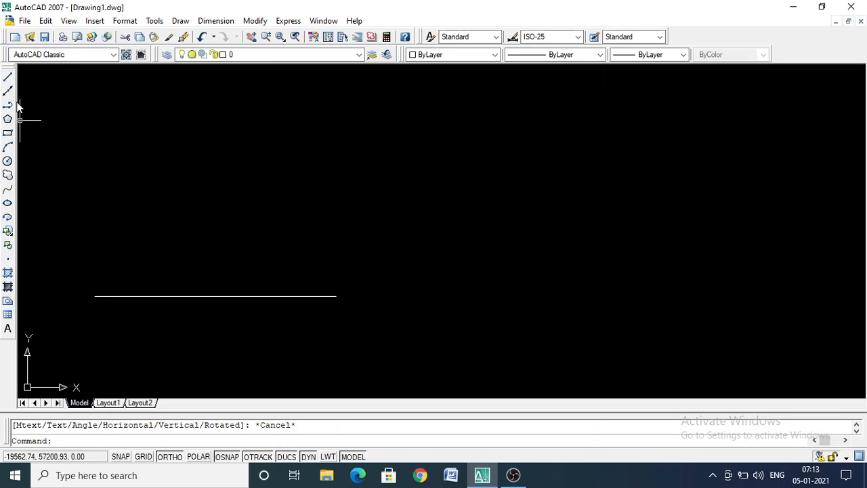
Step: Try a line from a point beyond the 100 mm line, switching Ortho mode off and on, and cancel it before placing its second point
left_click(8, 78)
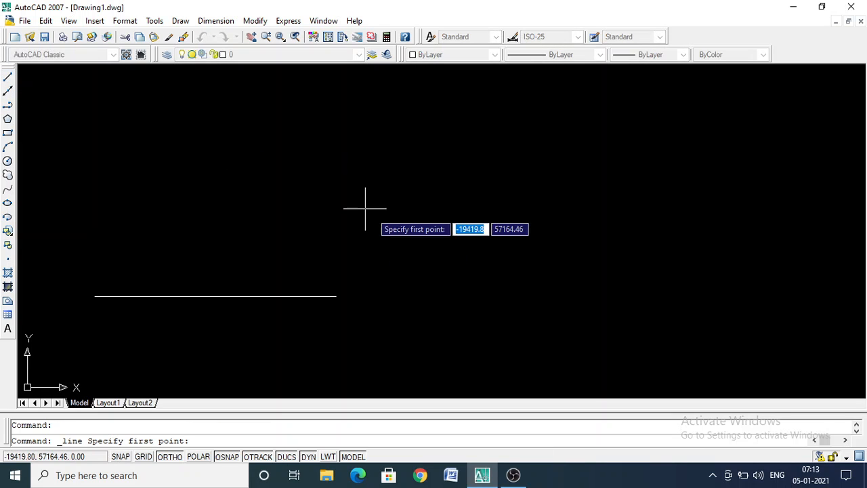
left_click(385, 264)
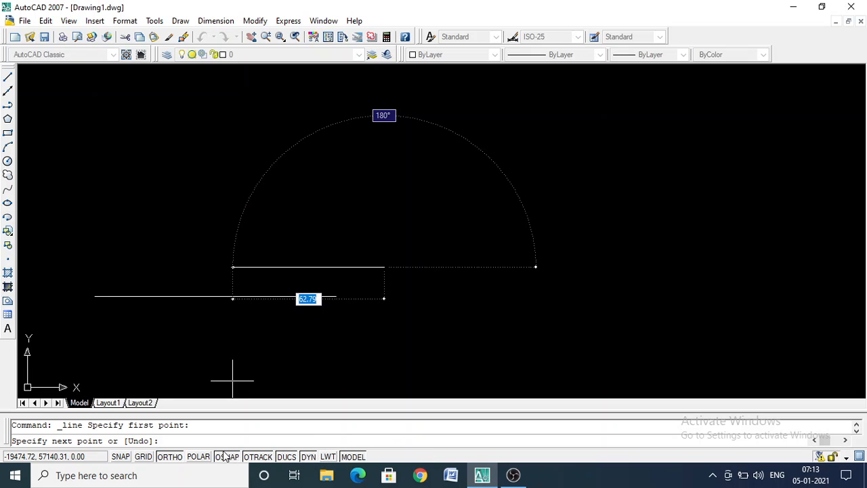
left_click(169, 457)
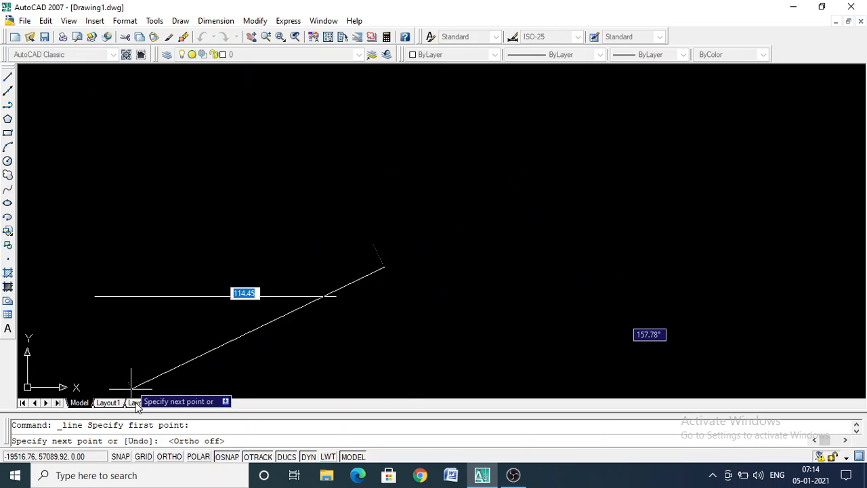
left_click(170, 456)
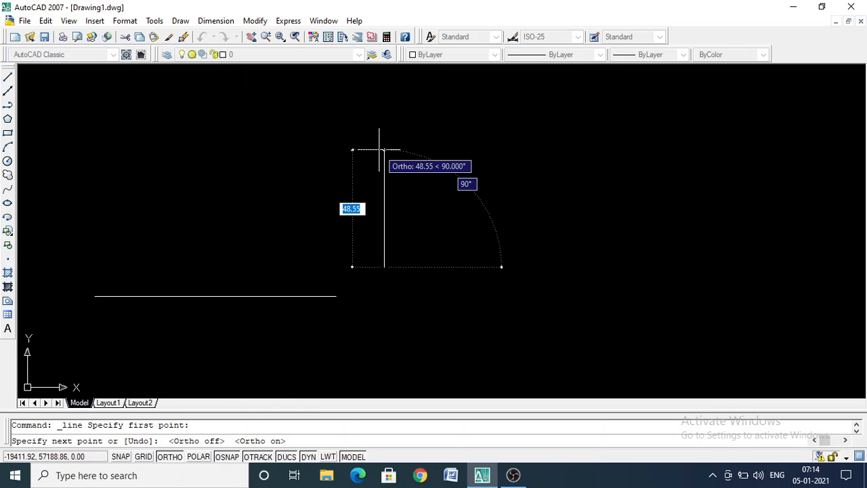
key("F8")
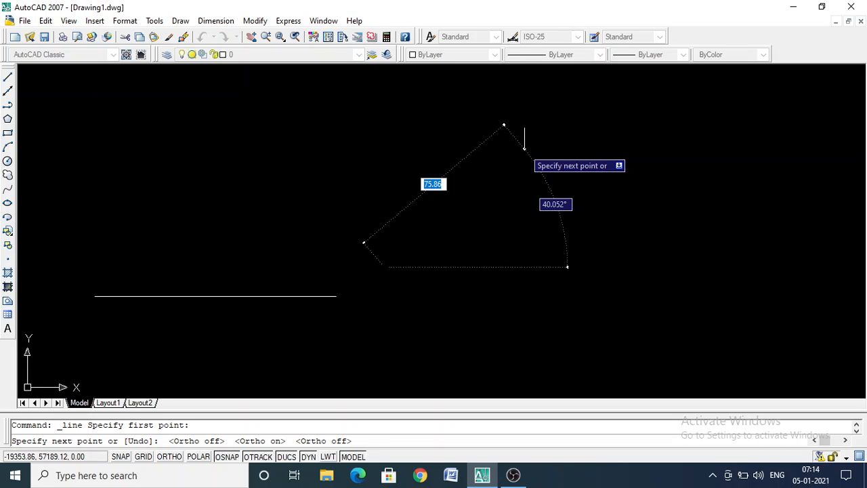
key("F8")
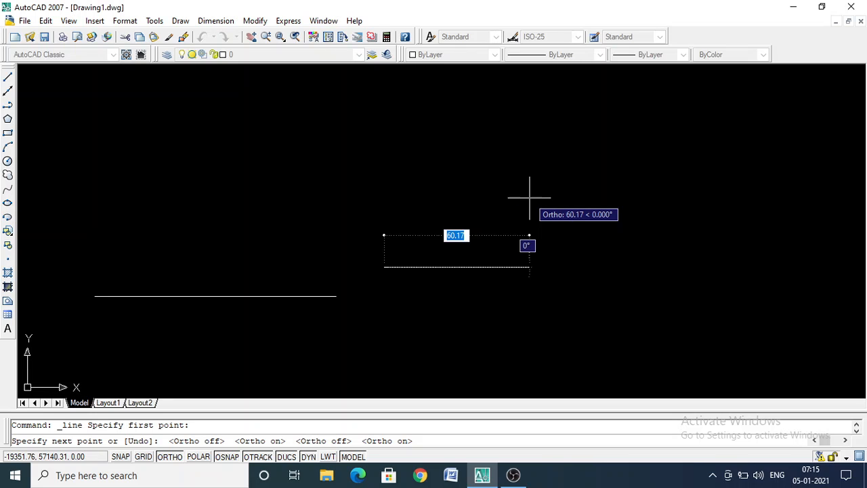
key("Escape")
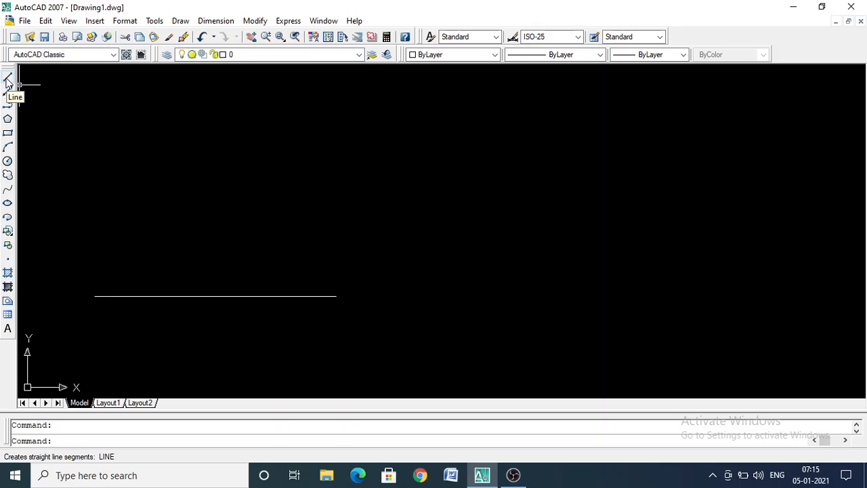
Step: Draw a horizontal line 50 mm long above the 100 mm line and end the Line command
left_click(9, 80)
left_click(210, 206)
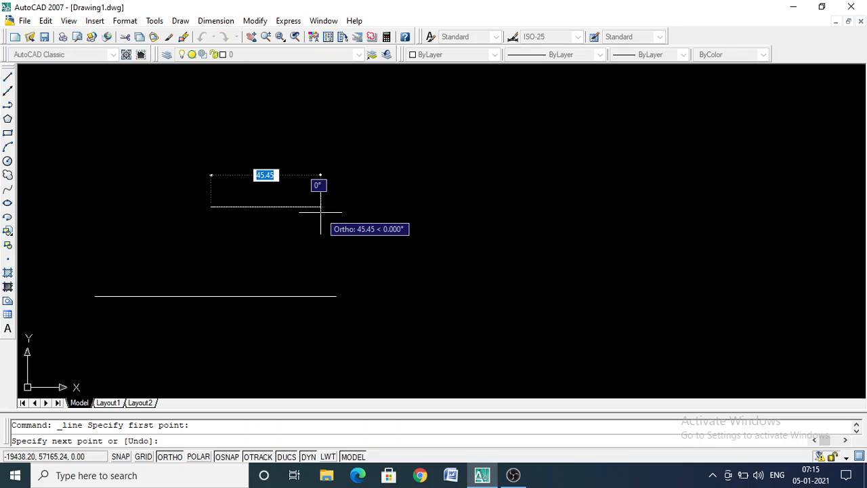
type("50")
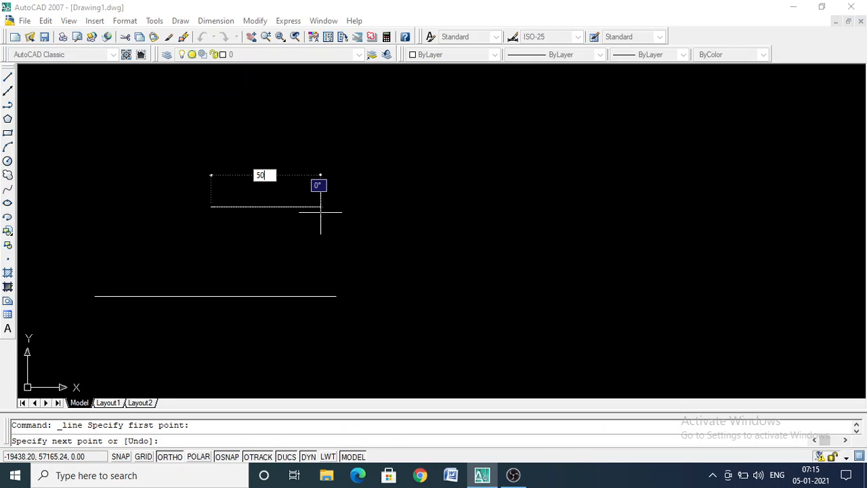
key("Return")
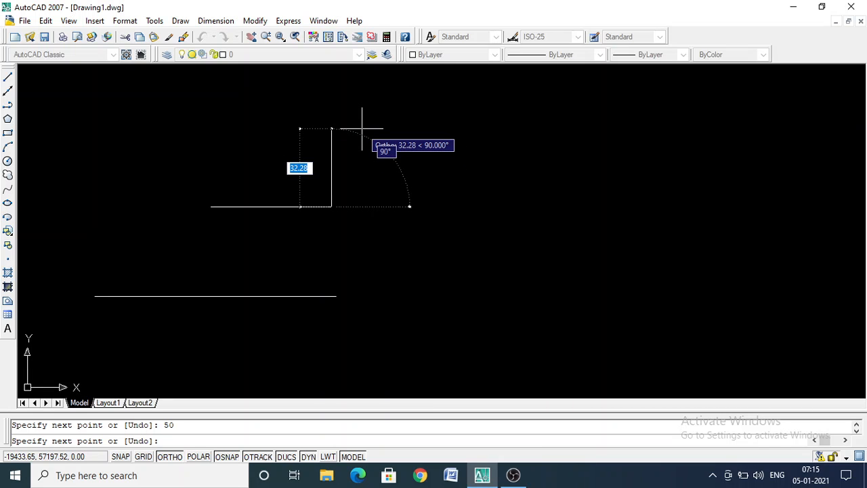
key("Escape")
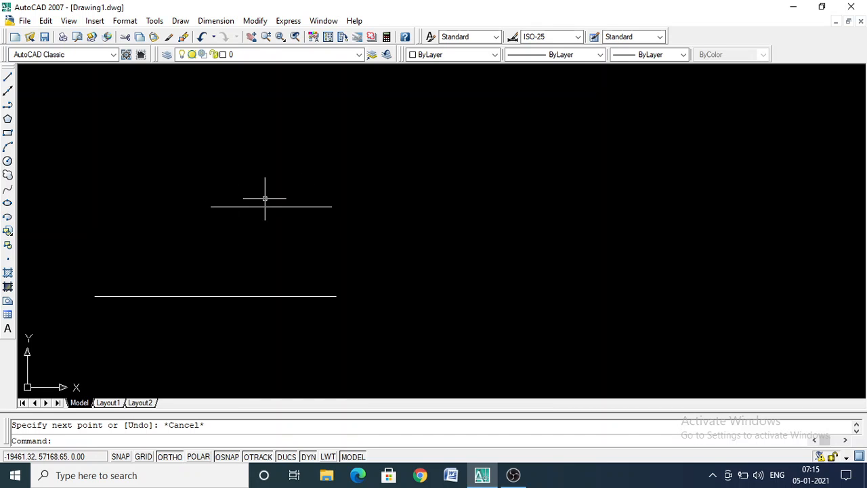
Step: Draw connected lines beside the 50 mm line: 50 mm to the right, 50 mm up, 10 mm to the right and 50 mm down
left_click(7, 78)
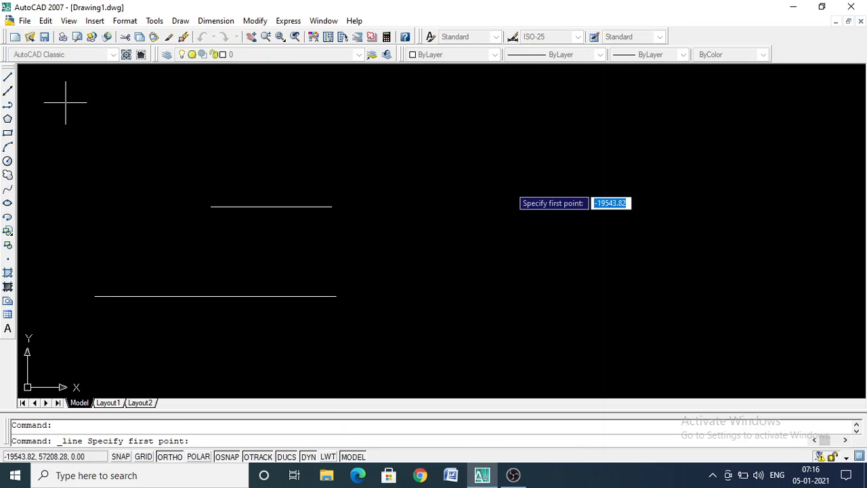
left_click(441, 209)
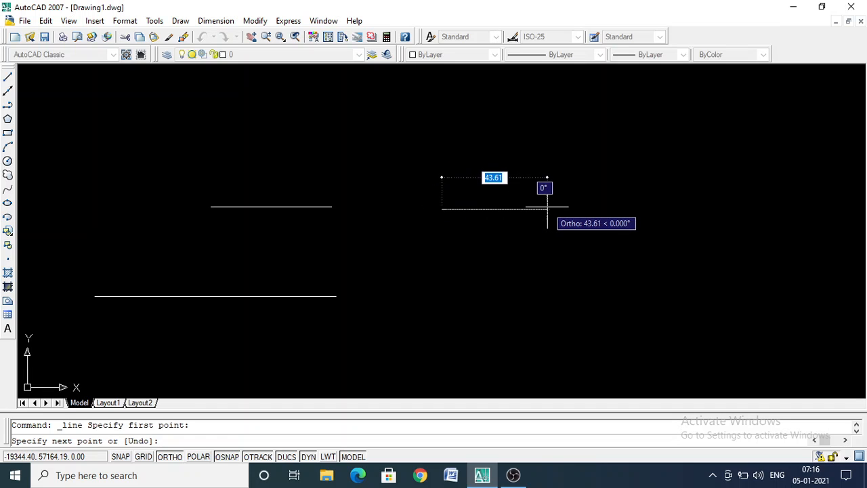
type("50")
key("Return")
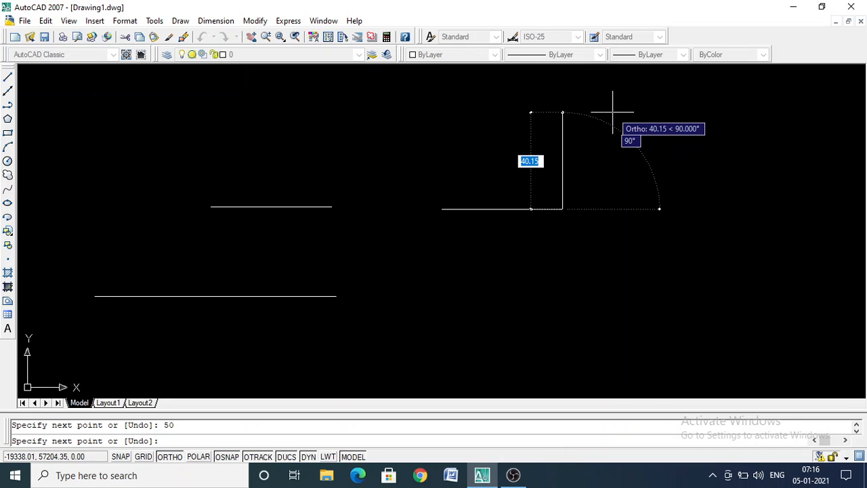
type("50")
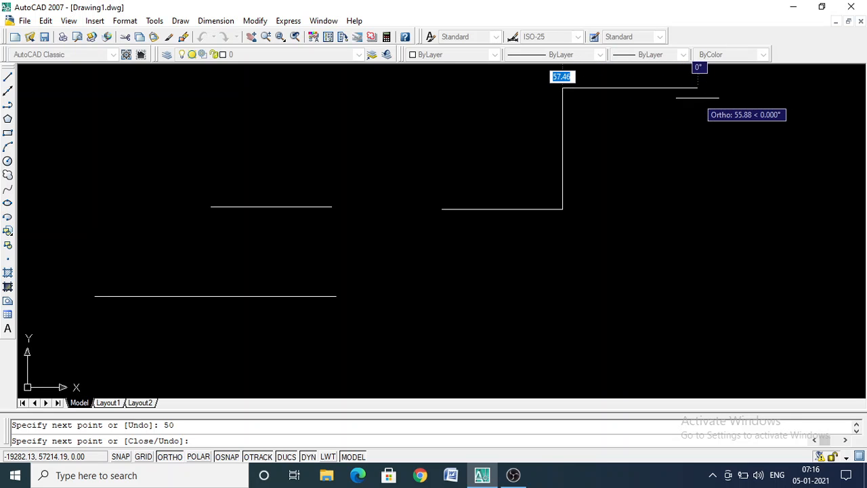
type("10")
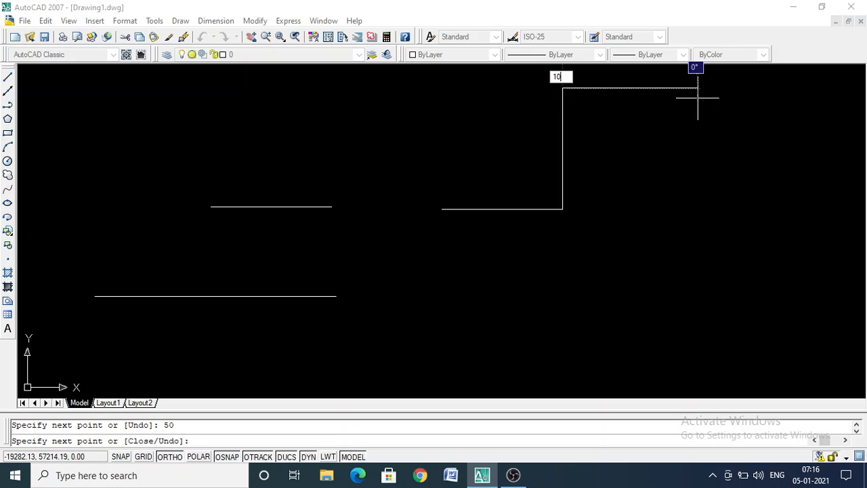
key("Return")
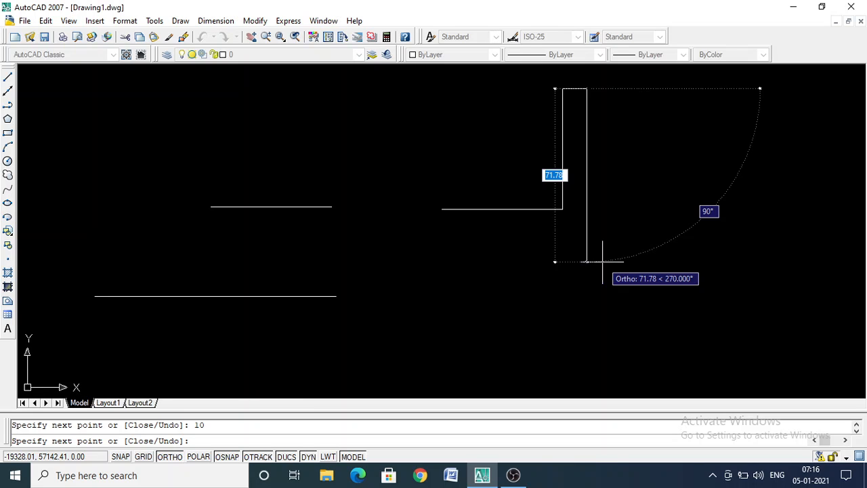
type("50")
key("Return")
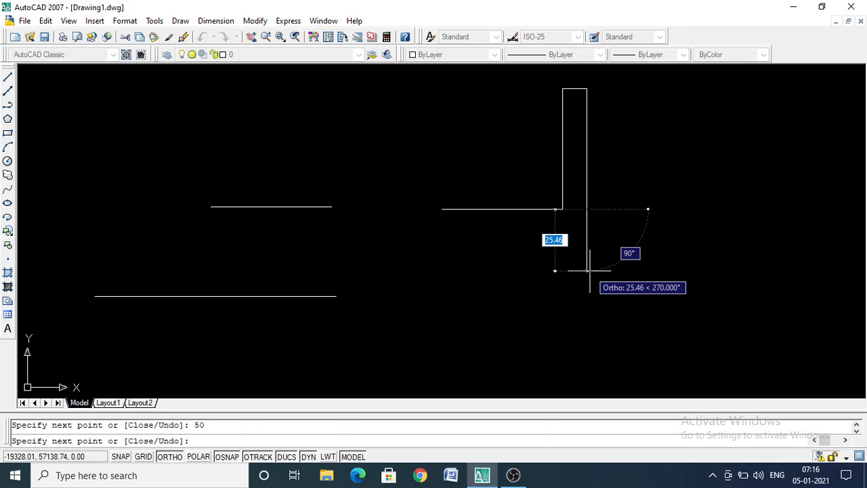
key("Escape")
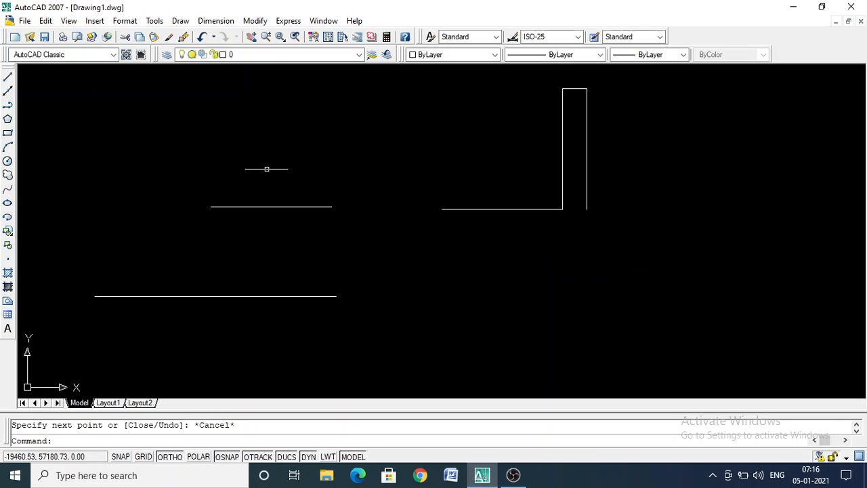
Step: Draw a freehand vertical line in the empty area below the connected lines and end the Line command
left_click(8, 79)
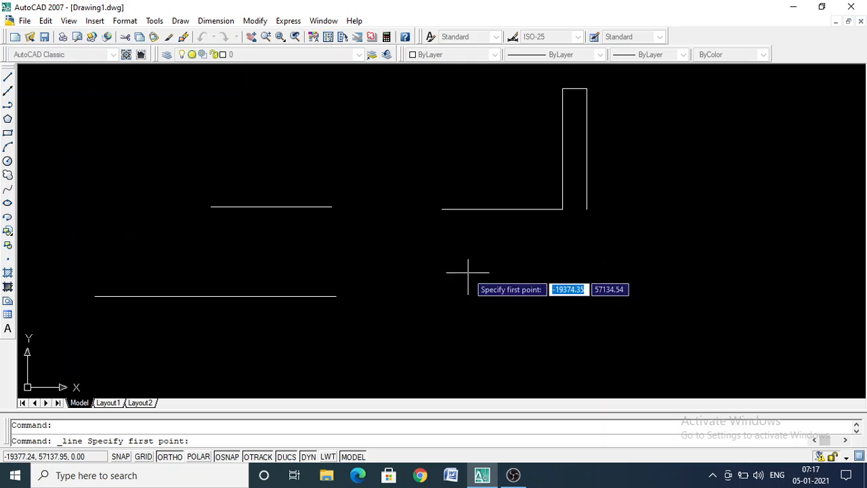
left_click(461, 248)
left_click(453, 337)
key("Escape")
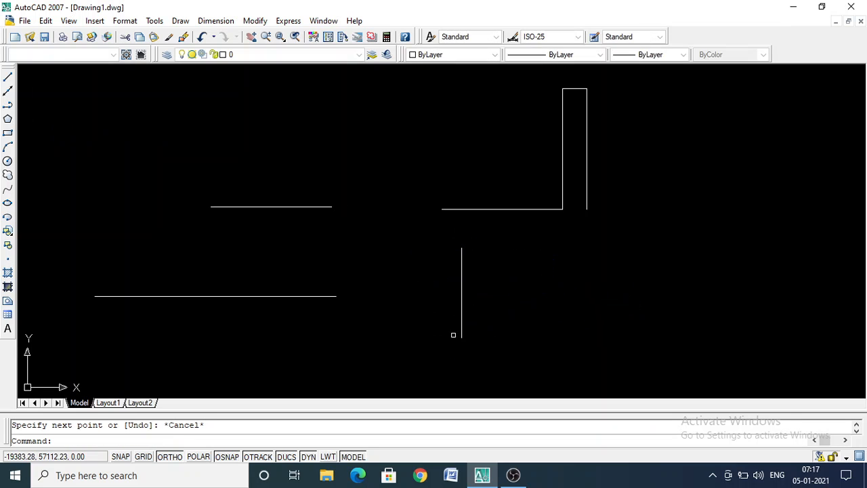
Step: Draw a freehand horizontal line about 50 mm long that crosses the separate vertical line below the connected lines
left_click(8, 80)
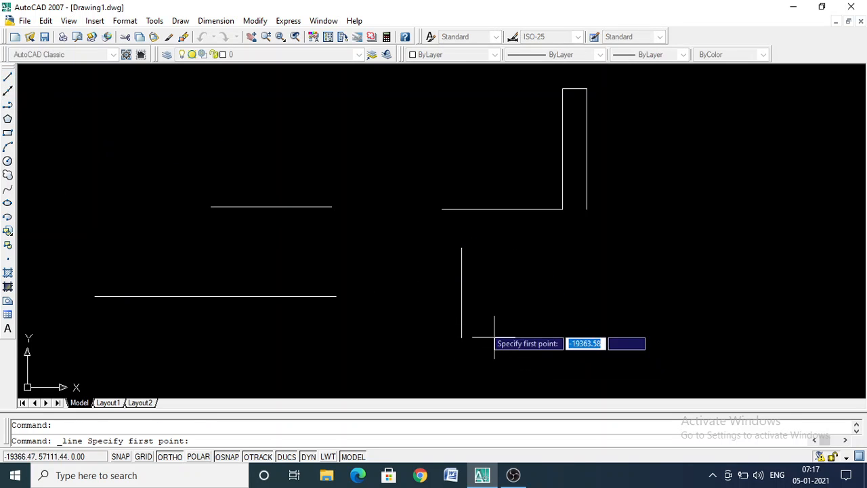
left_click(404, 288)
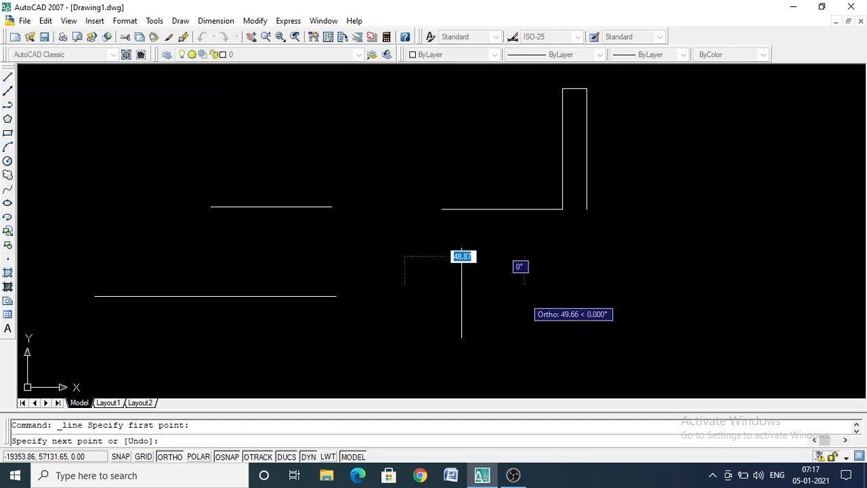
left_click(527, 288)
key("Escape")
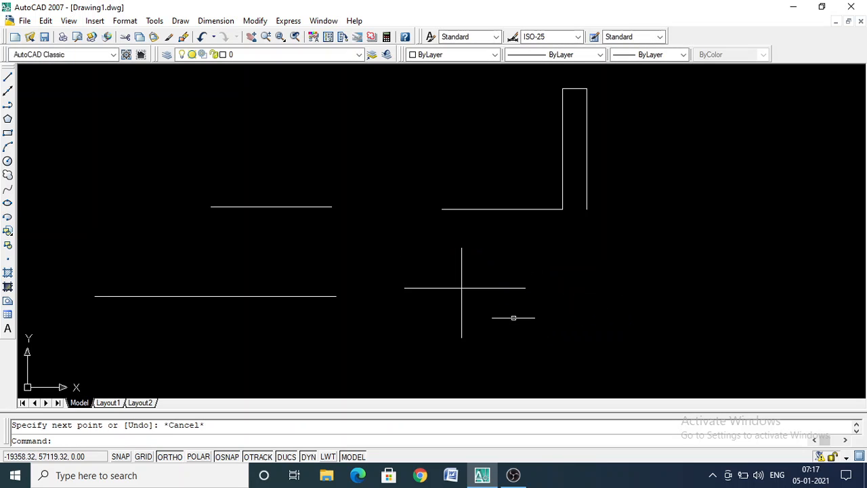
left_click(526, 288)
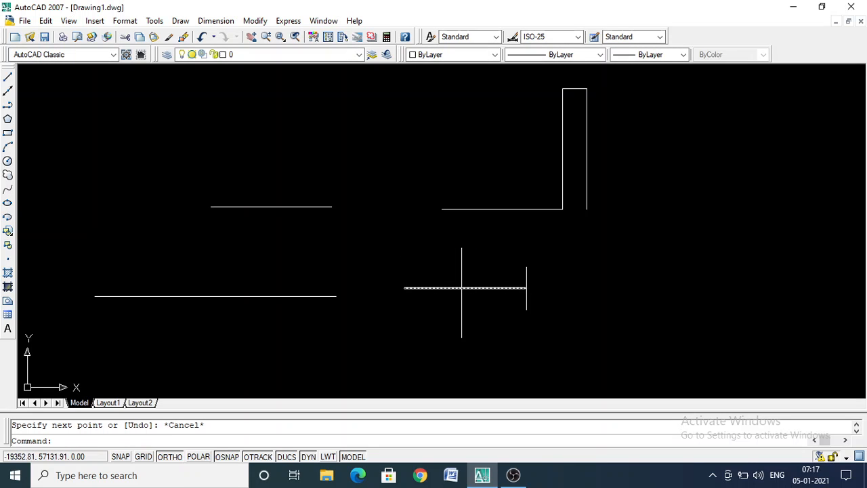
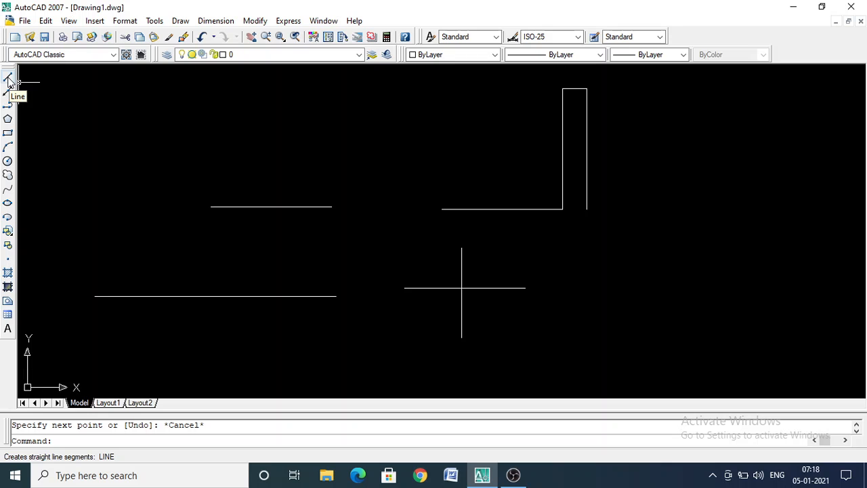
Step: Switch on Polar tracking and draw a 30 mm line sloping up at about 58° from the right end of the separate 50 mm line
left_click(8, 80)
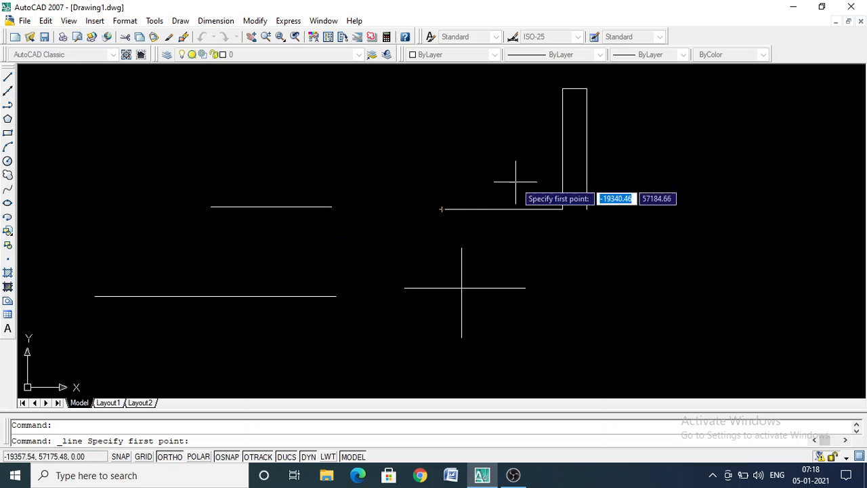
left_click(331, 206)
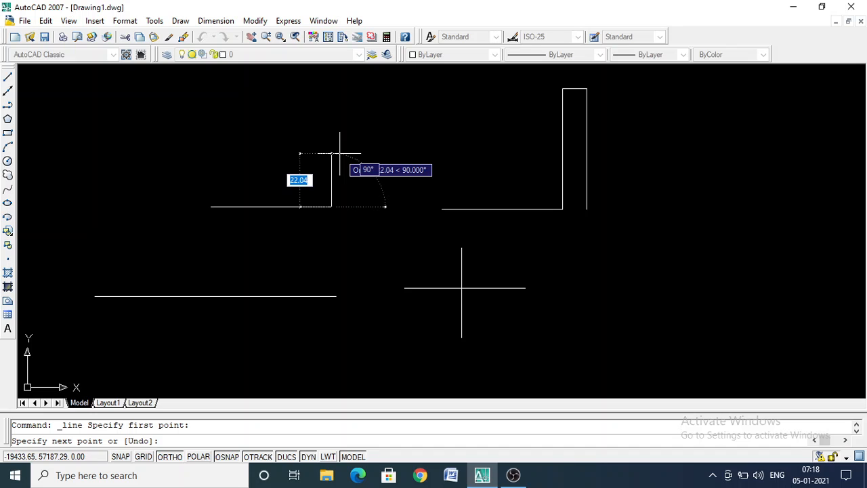
left_click(198, 456)
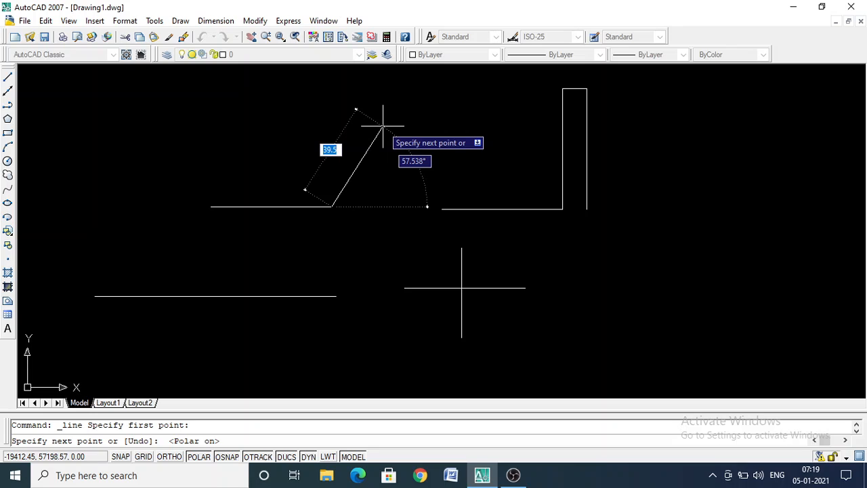
type("30")
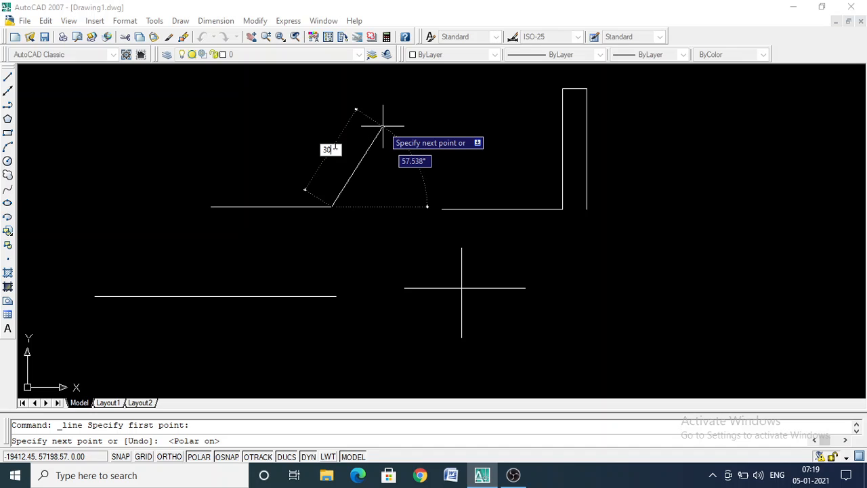
key("Return")
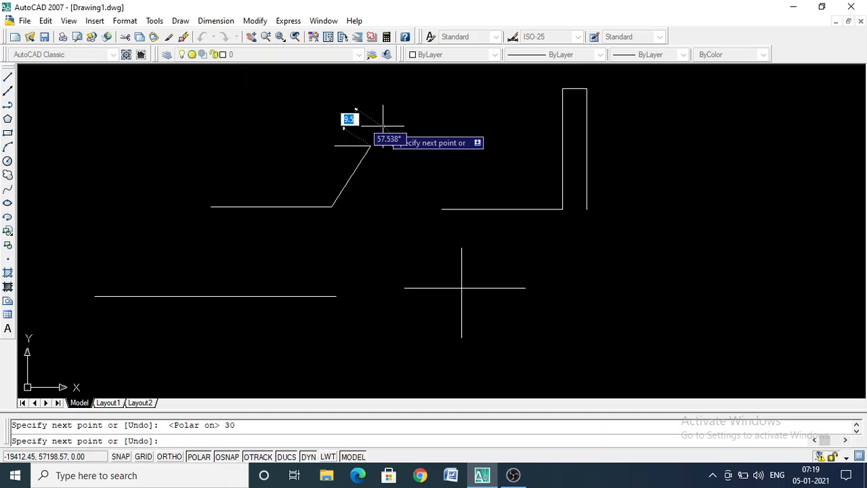
key("Escape")
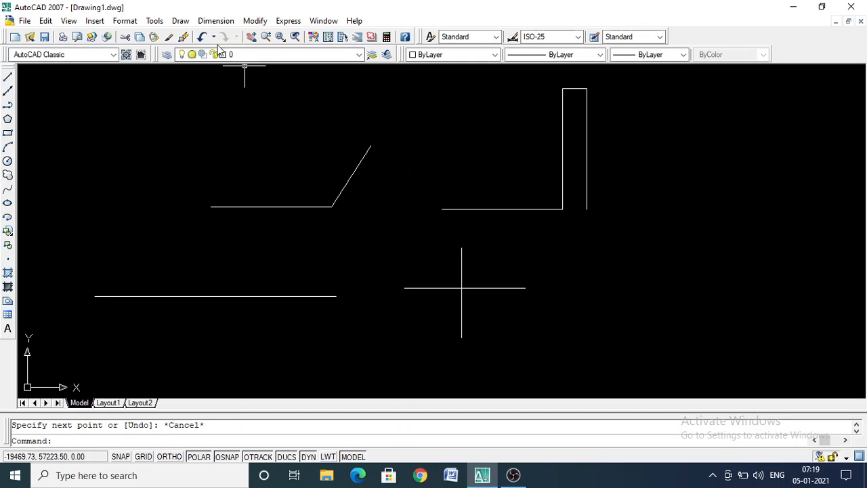
left_click(217, 21)
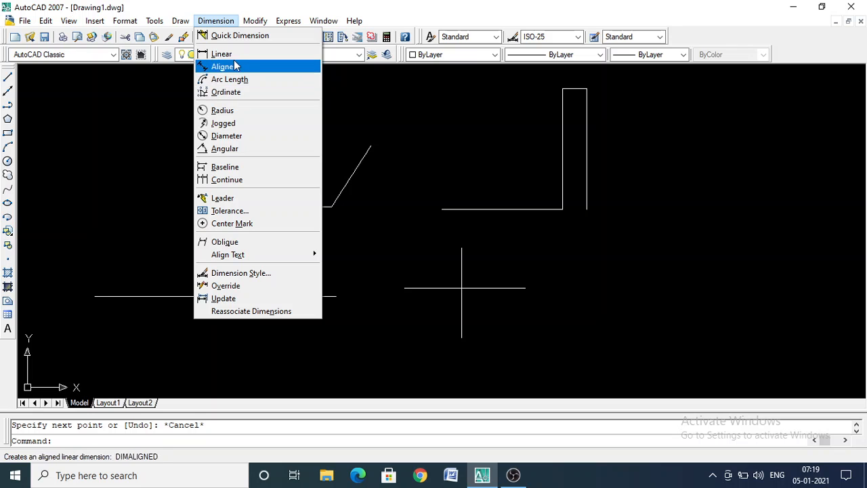
left_click(227, 55)
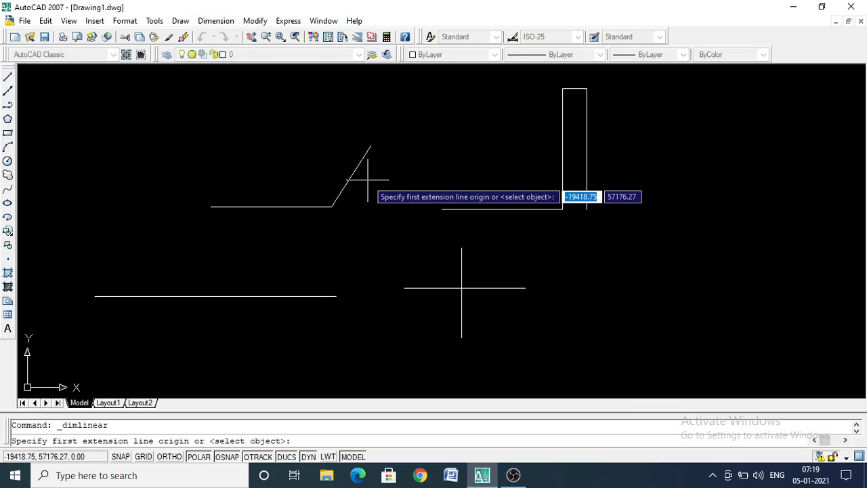
left_click(331, 206)
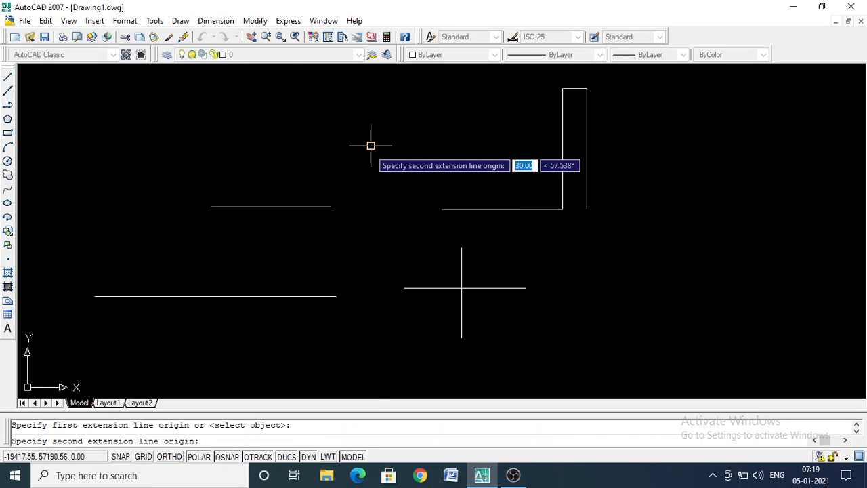
left_click(371, 146)
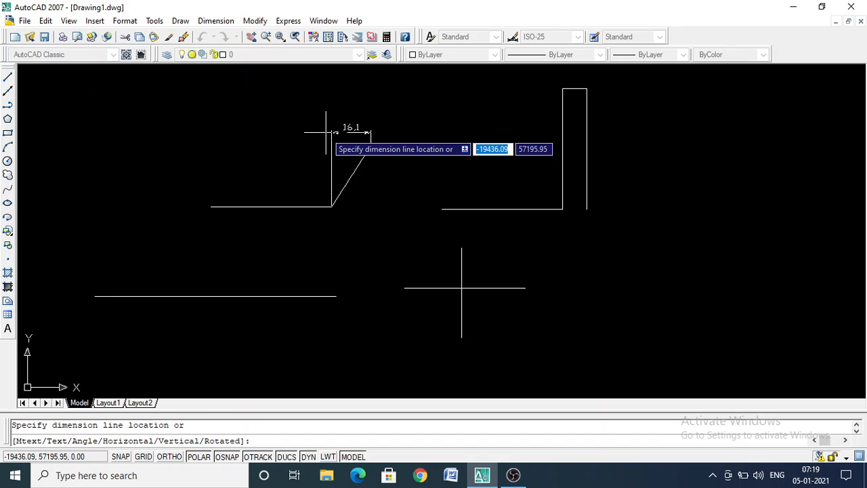
key("Escape")
Step: Preview an aligned dimension between the ends of the sloping line to check its length, without placing it
left_click(215, 21)
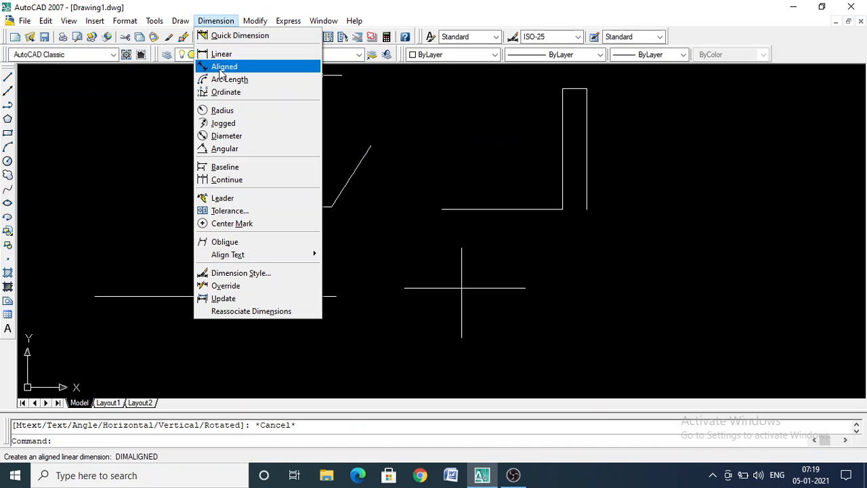
left_click(224, 66)
left_click(331, 206)
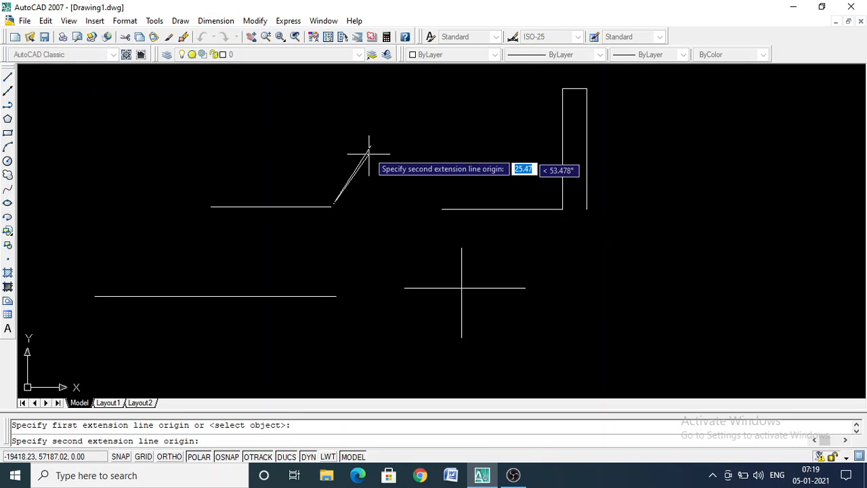
left_click(370, 143)
scroll(332, 143, "up", 2)
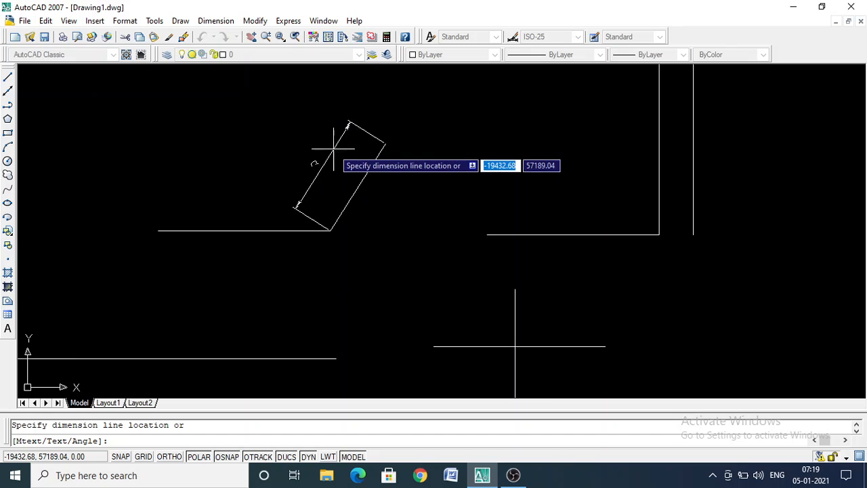
key("Escape")
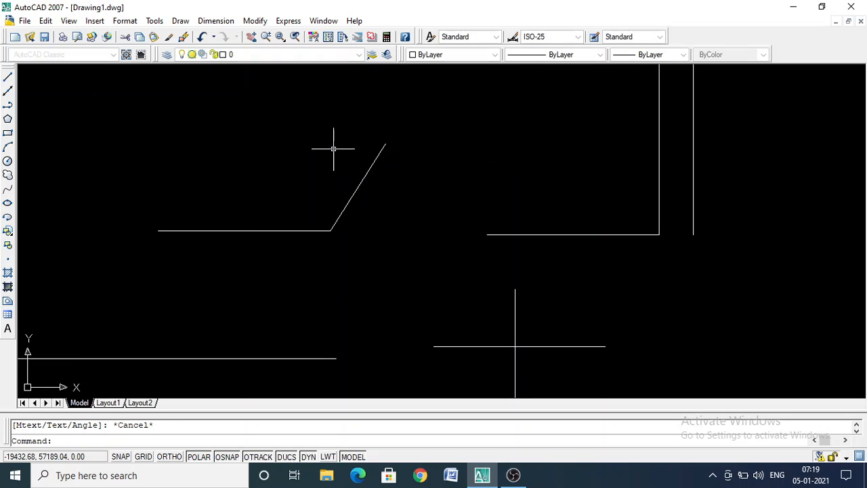
Step: Draw a line from the junction of the horizontal and sloping lines, aiming at about 126° and entering a length of -30
left_click(8, 78)
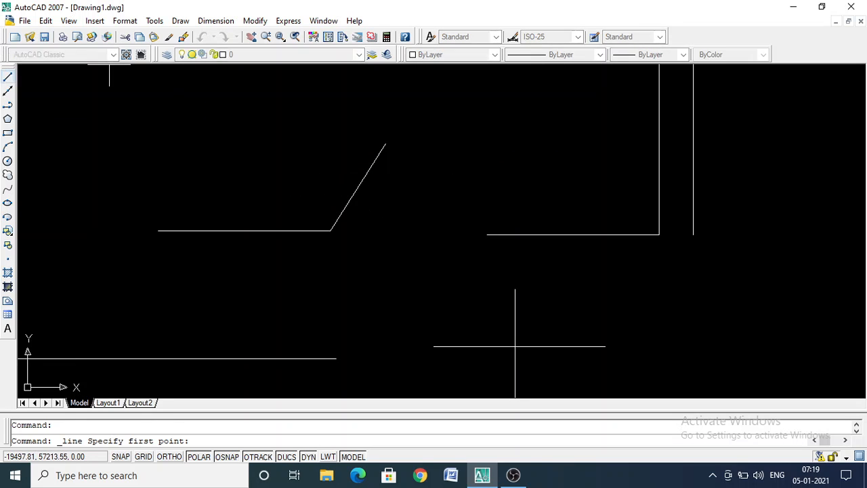
left_click(330, 231)
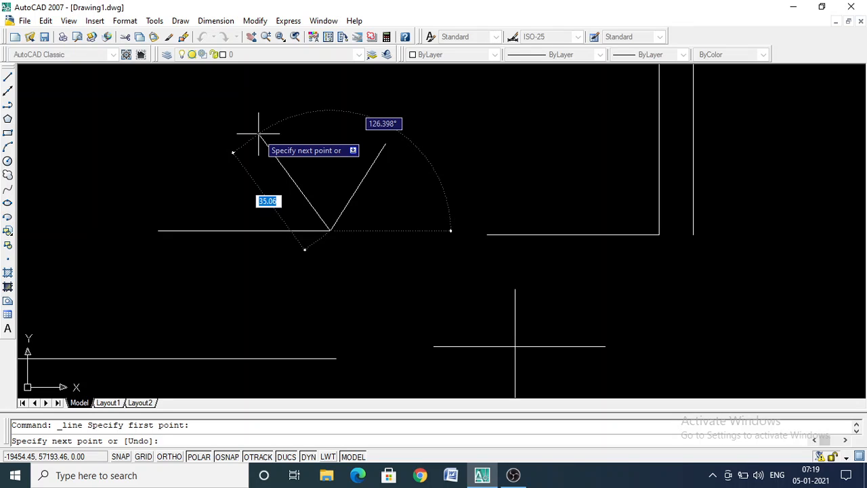
type("-")
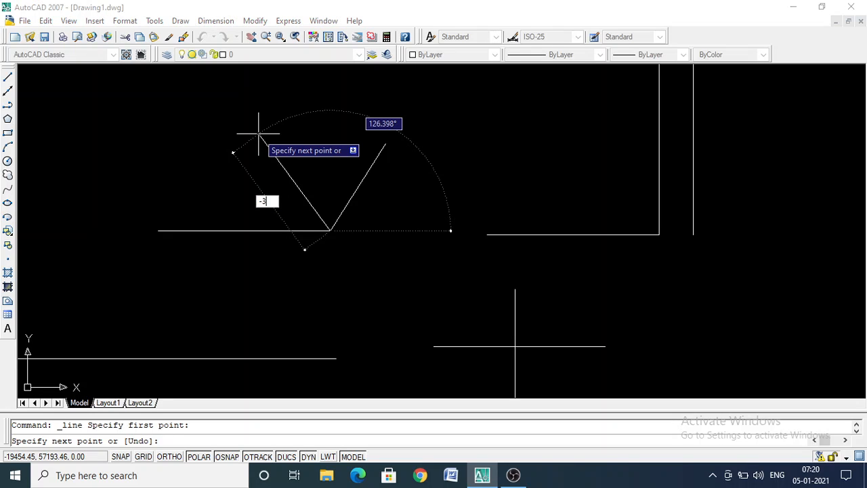
type("30")
key("Return")
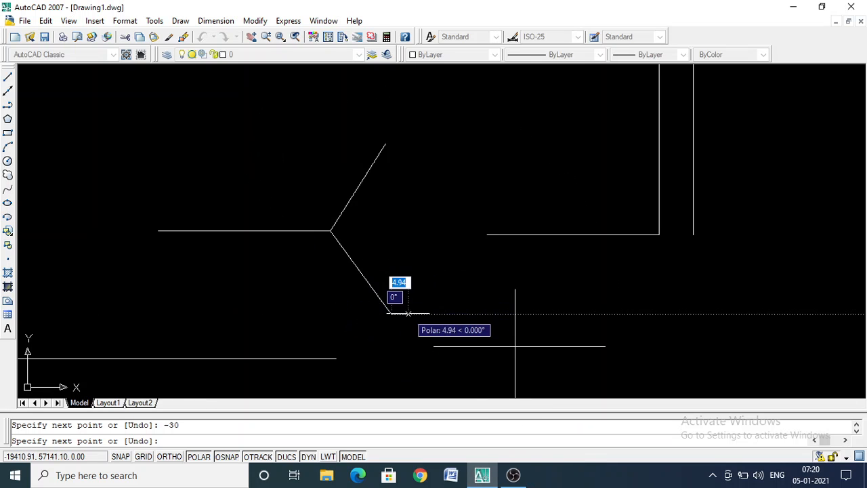
key("Escape")
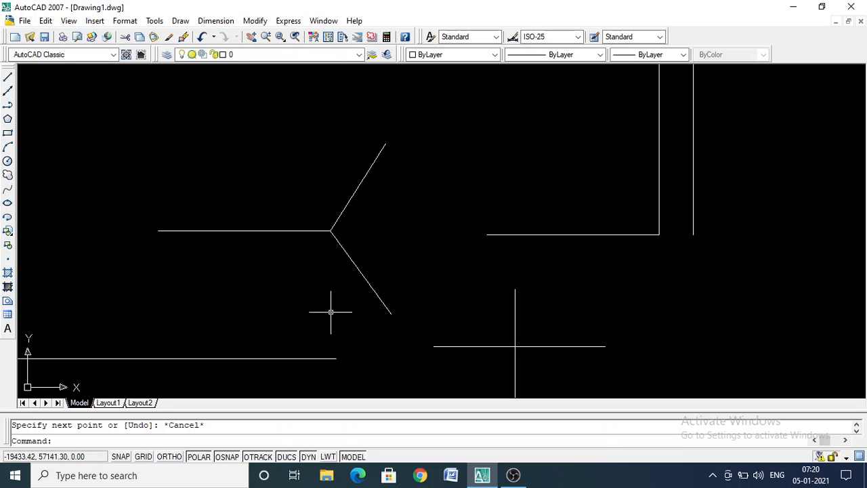
left_click(332, 234)
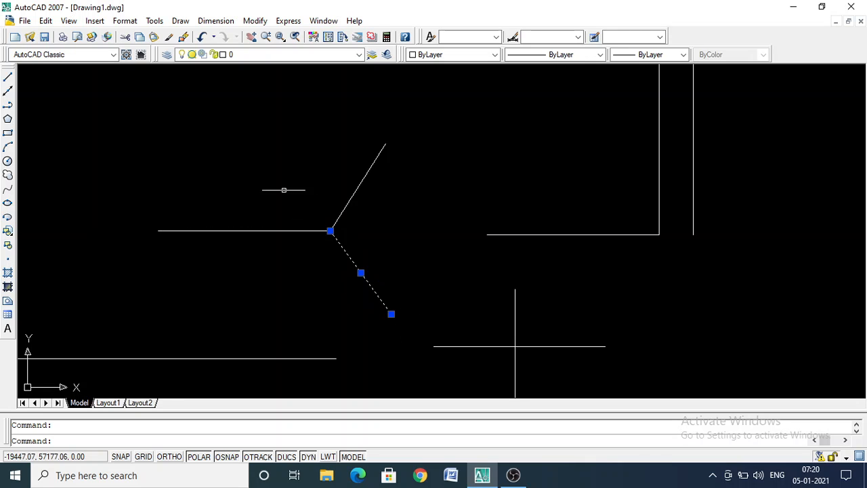
left_click(7, 77)
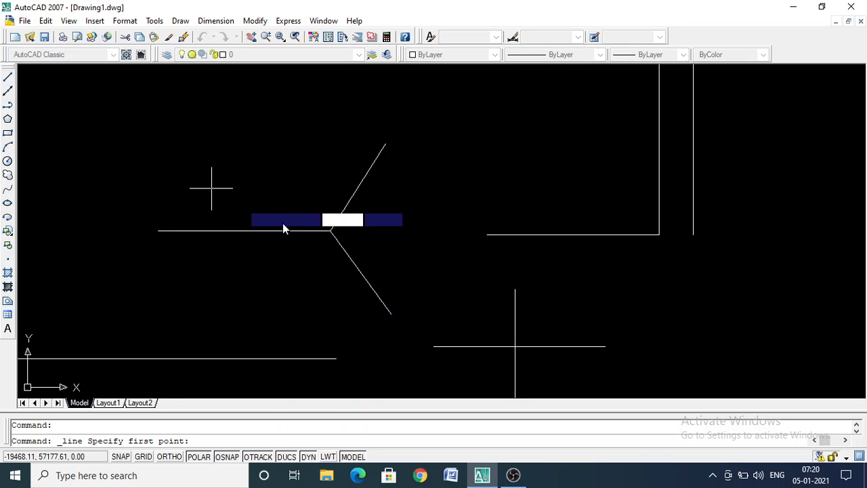
left_click(330, 231)
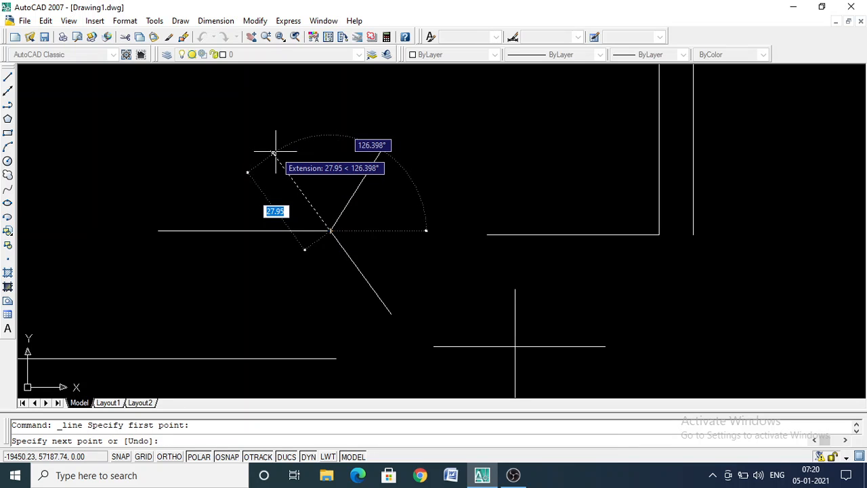
left_click(379, 294)
key("Escape")
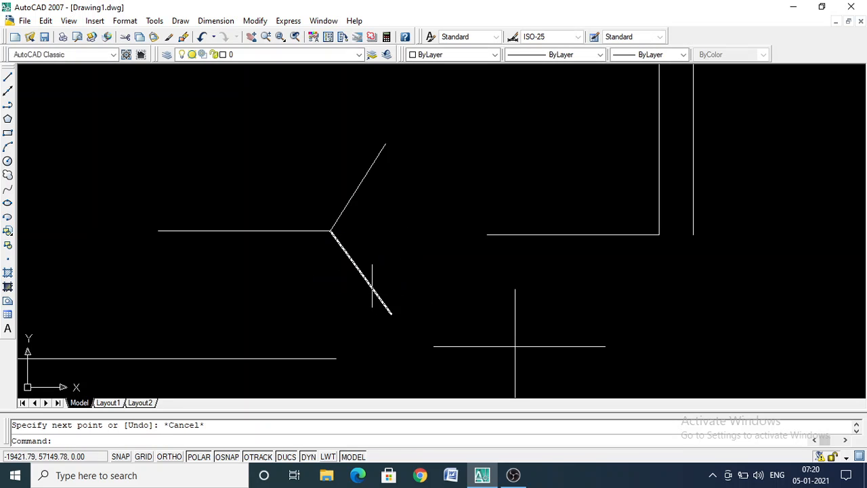
Step: Erase the horizontal line and the two sloping lines that meet at its right end
left_click(144, 109)
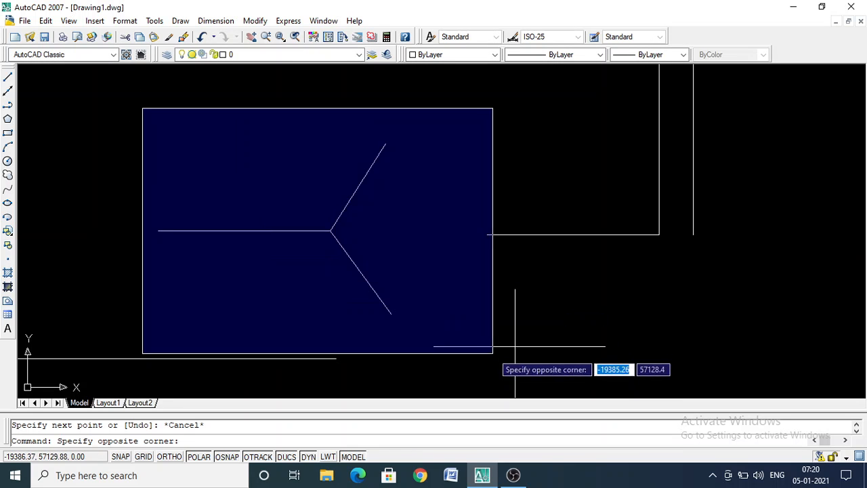
left_click(441, 323)
key("Delete")
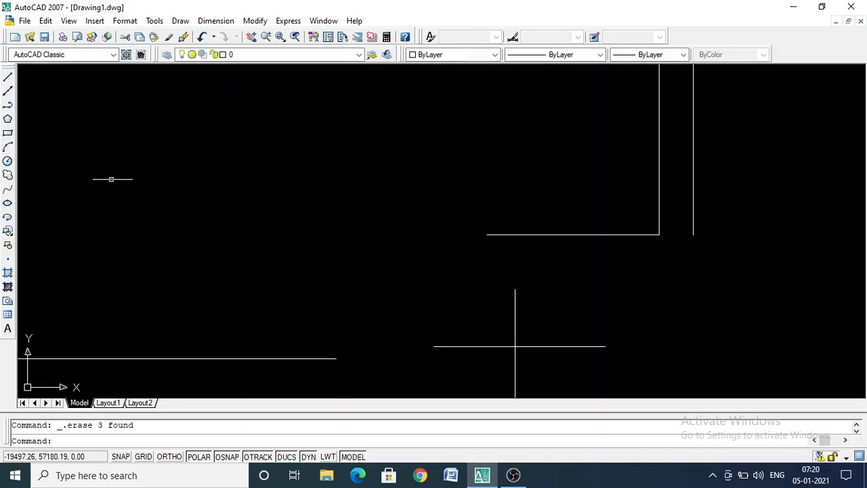
Step: Draw a short freehand horizontal line in the cleared area and a short vertical line crossing it near its middle
left_click(8, 78)
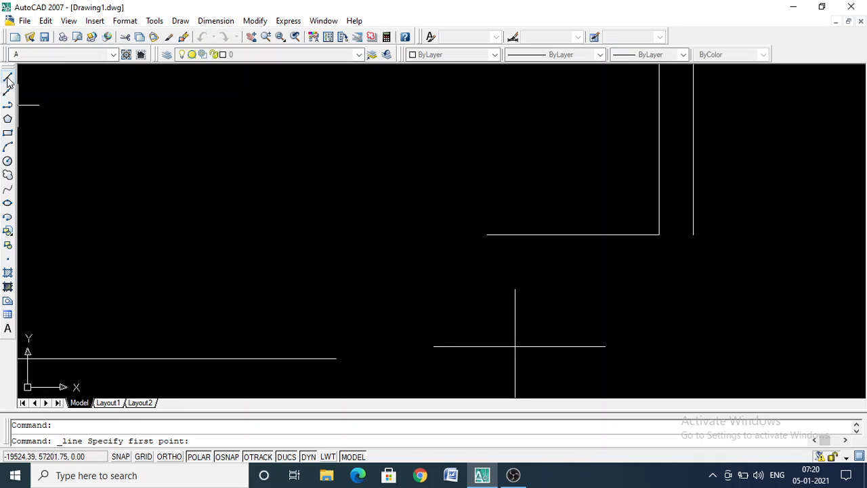
left_click(184, 193)
left_click(276, 193)
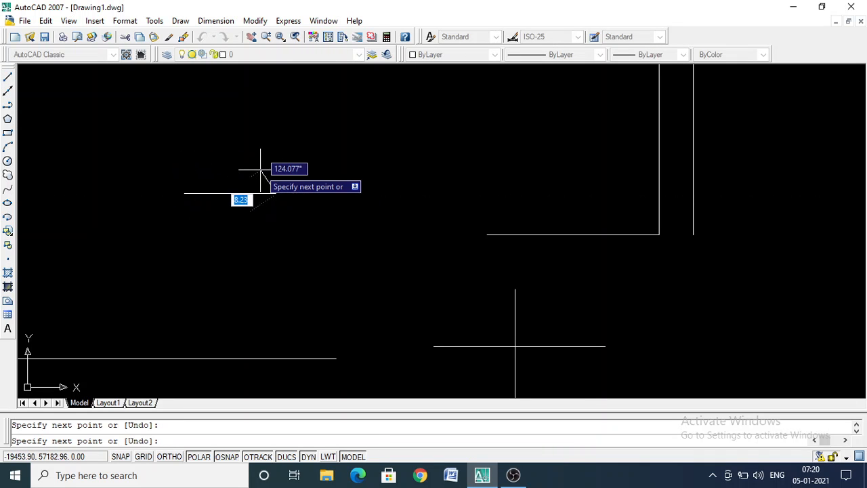
key("Escape")
left_click(7, 79)
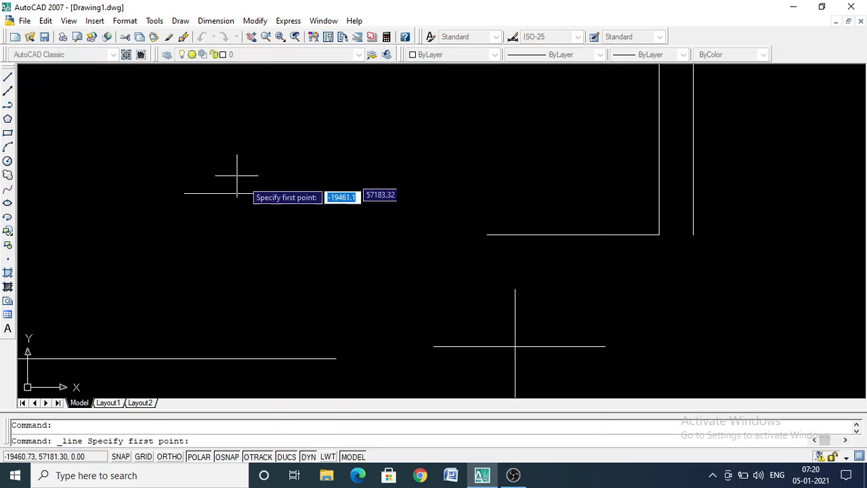
left_click(231, 160)
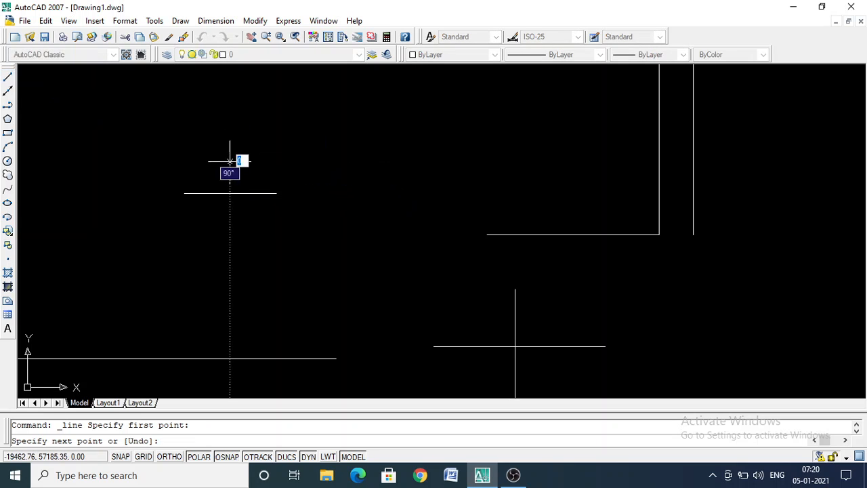
left_click(230, 239)
key("Escape")
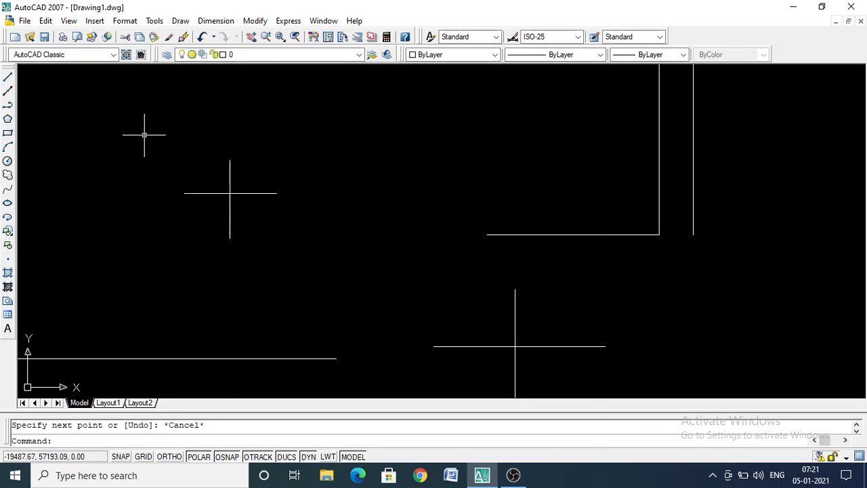
Step: Draw a line from the intersection of the two new crossing lines to the relative point 50,30
left_click(7, 79)
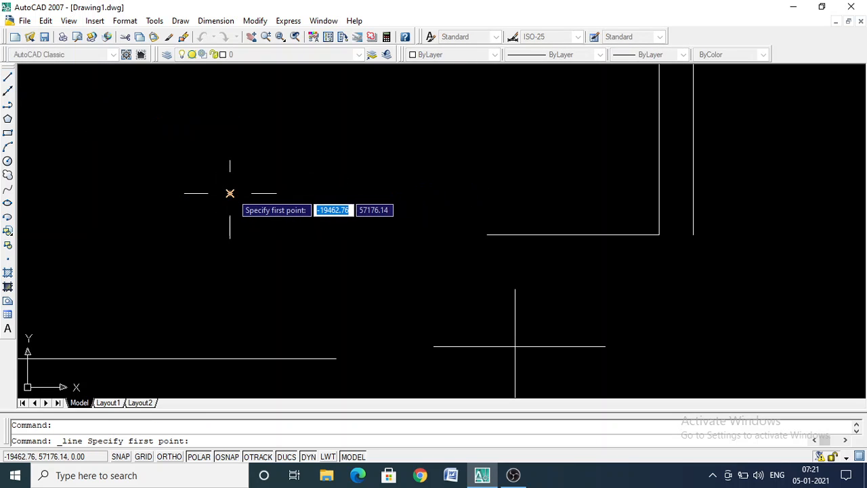
left_click(230, 193)
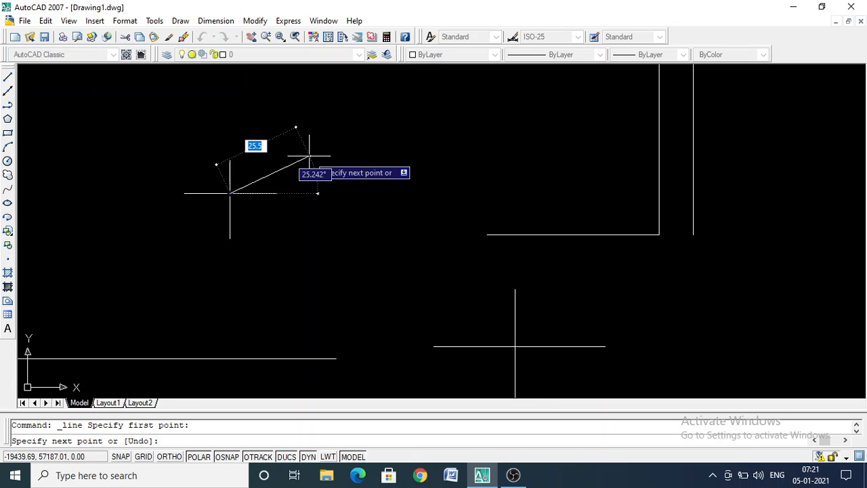
type("50")
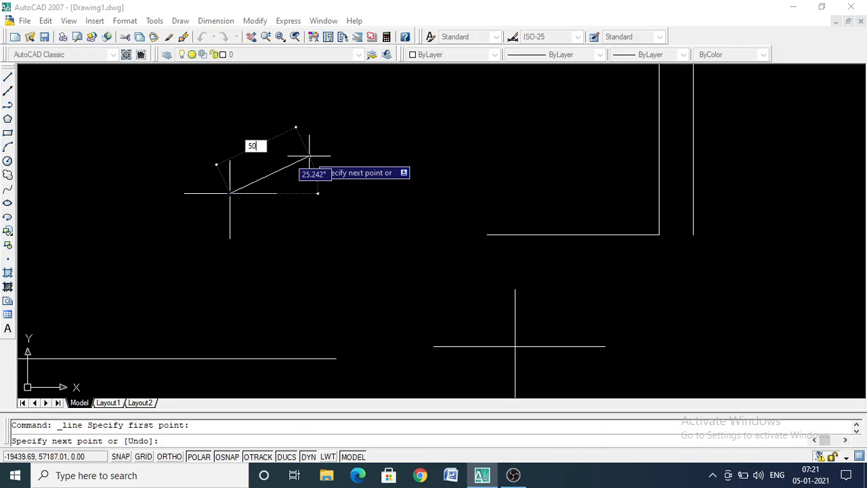
key("Tab")
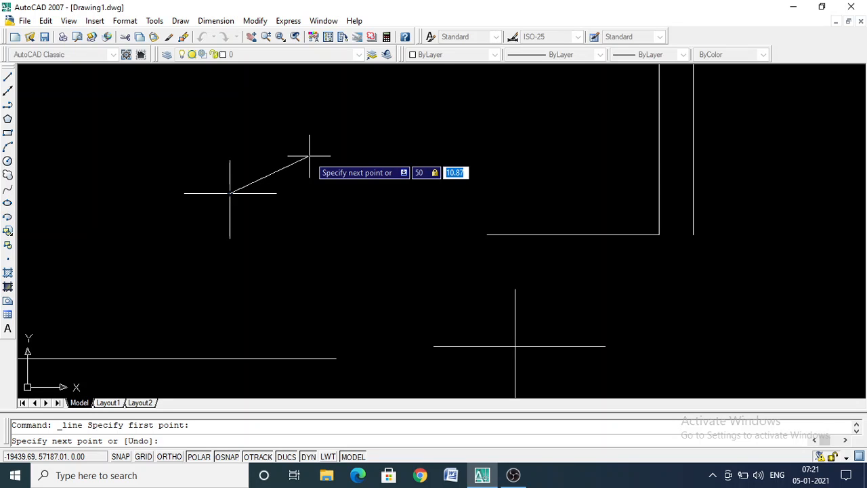
key("BackSpace")
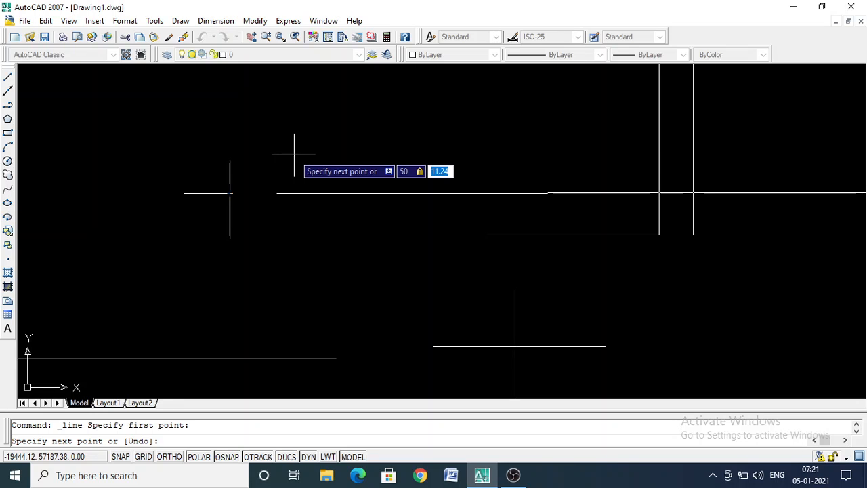
type("30")
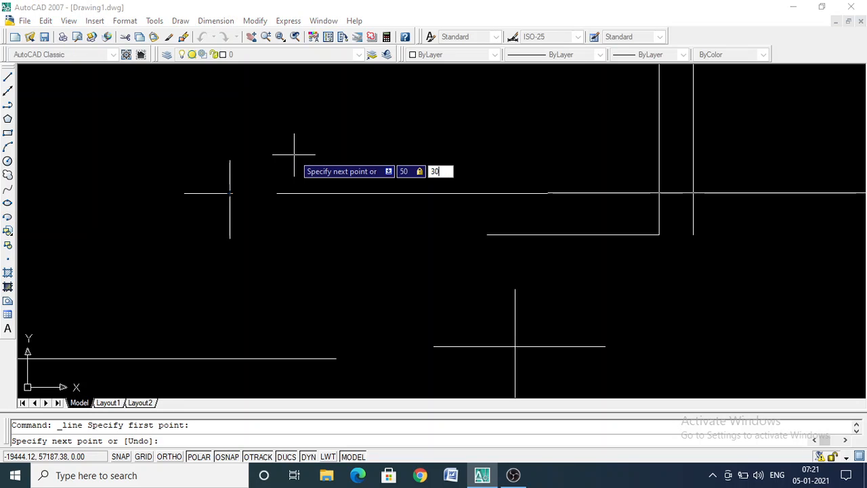
key("Return")
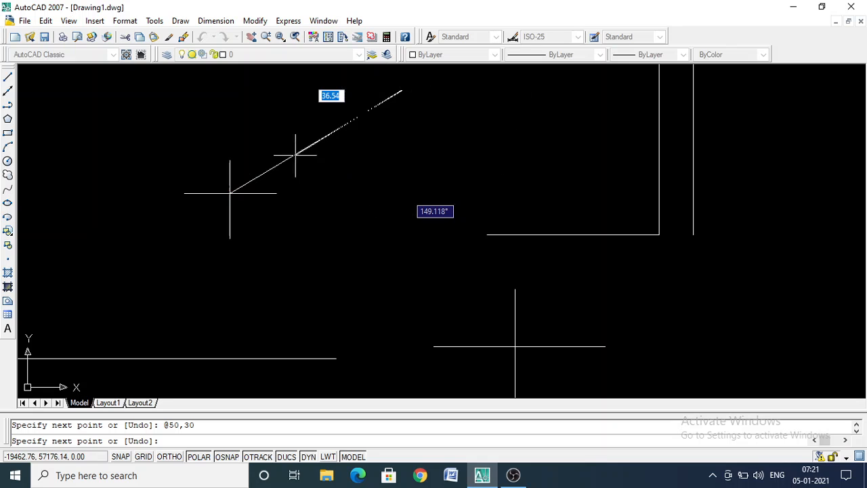
key("Escape")
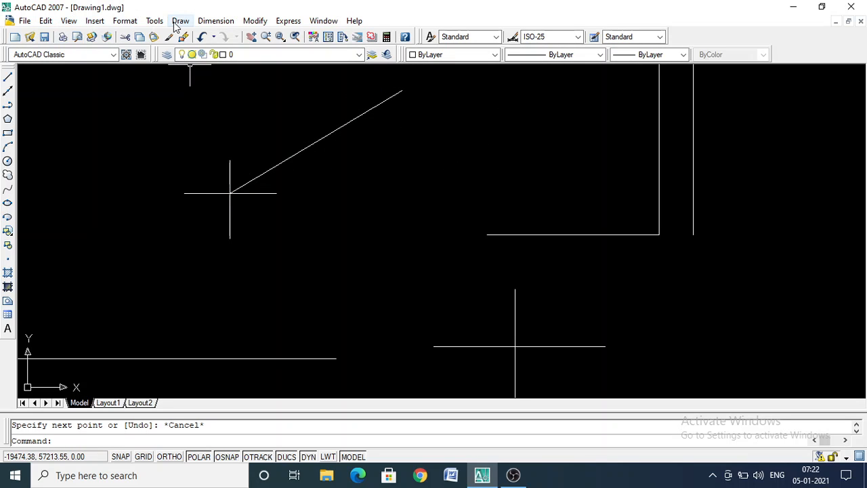
Step: Preview a vertical linear dimension between the short horizontal line's right end and the sloping line's upper end, without placing it
left_click(203, 22)
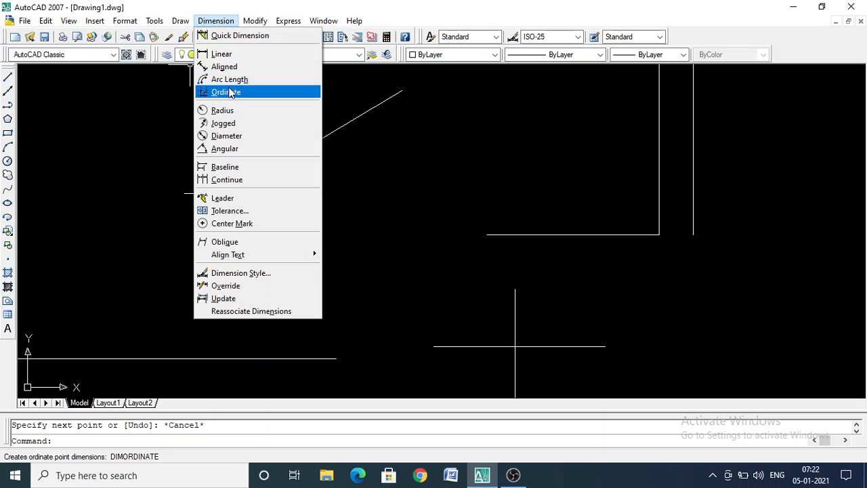
left_click(229, 54)
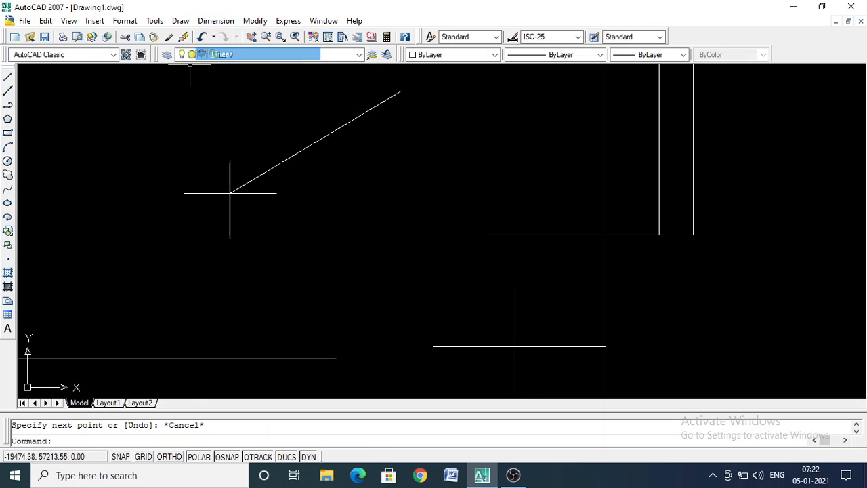
left_click(275, 193)
left_click(402, 90)
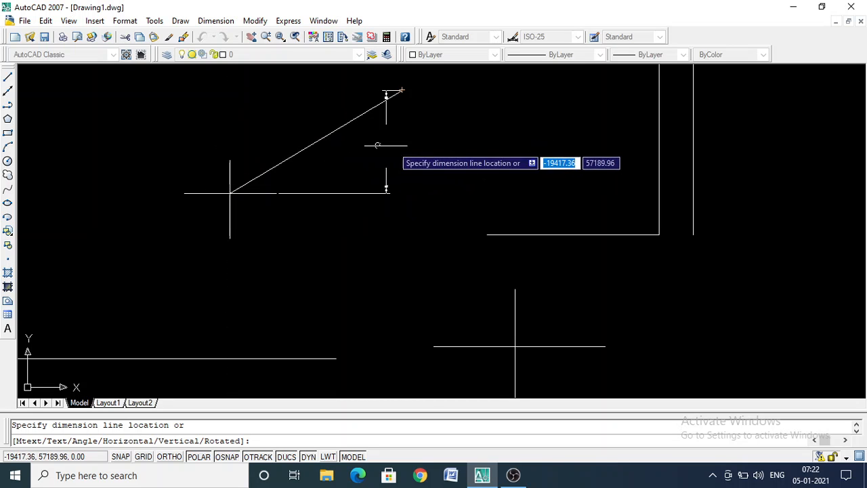
key("Escape")
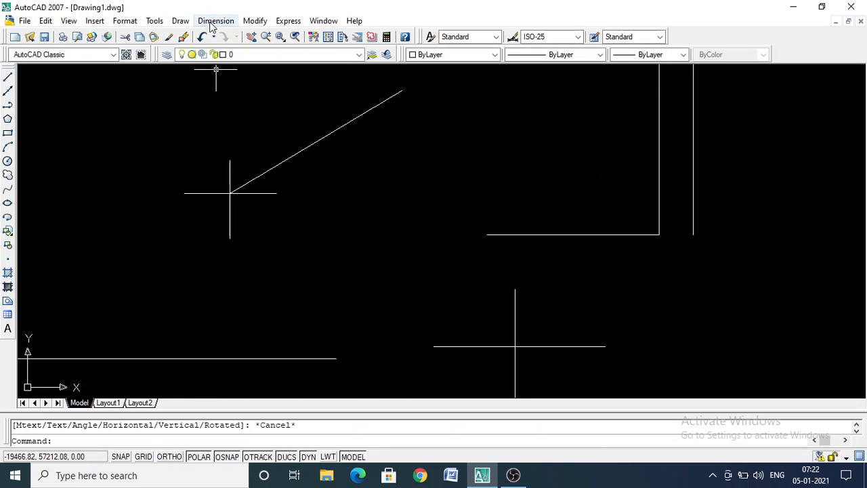
Step: Measure the sloping line's true length with an aligned dimension preview between its two endpoints, without placing it
left_click(216, 20)
left_click(222, 66)
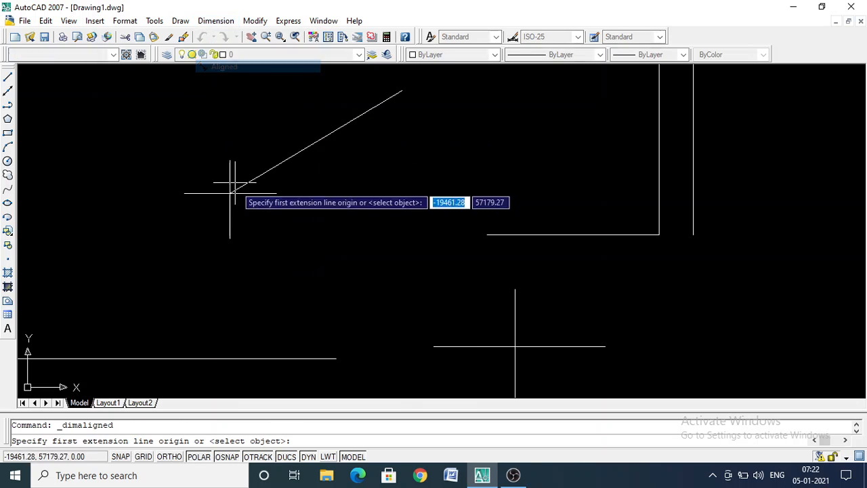
left_click(230, 192)
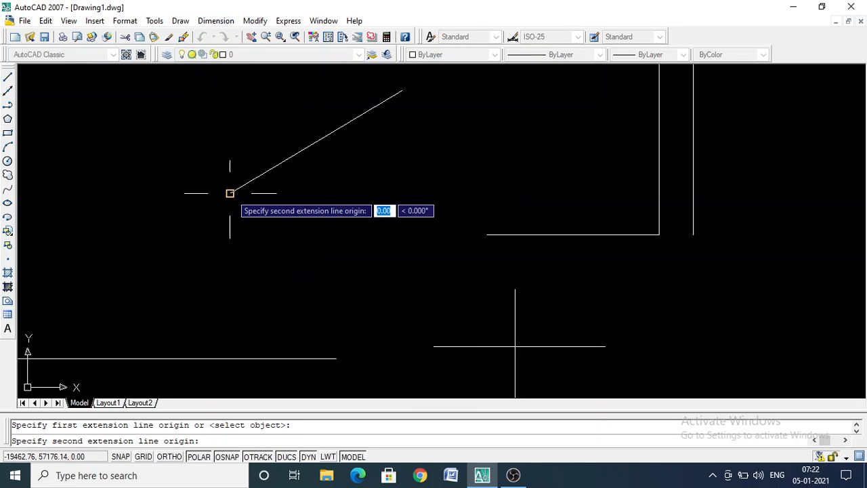
left_click(402, 90)
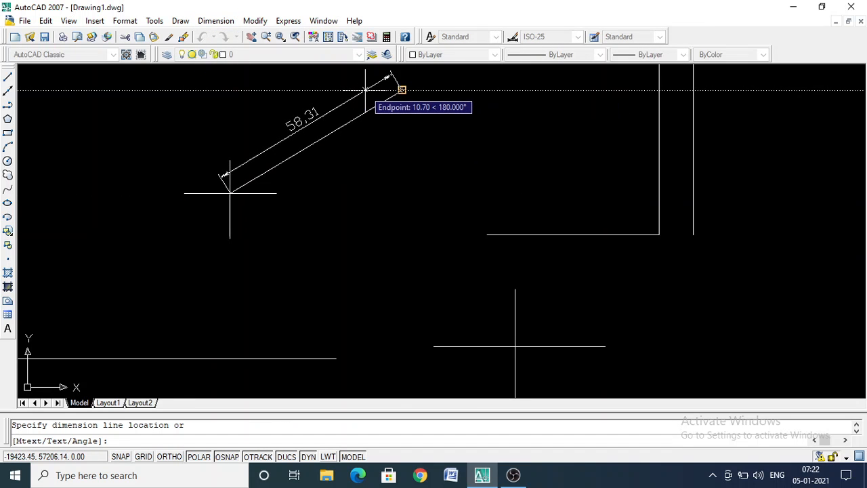
key("Escape")
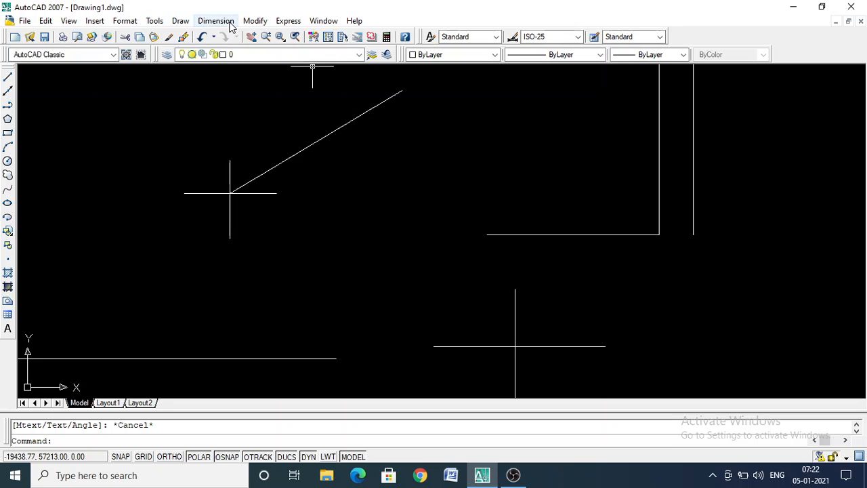
Step: Measure the sloping line's horizontal extent with a linear dimension preview between its endpoints, without placing it
left_click(215, 20)
left_click(221, 54)
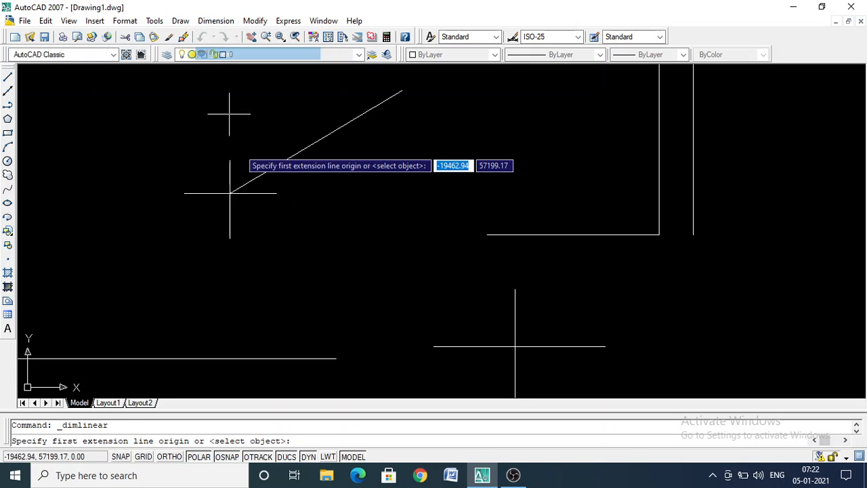
left_click(230, 193)
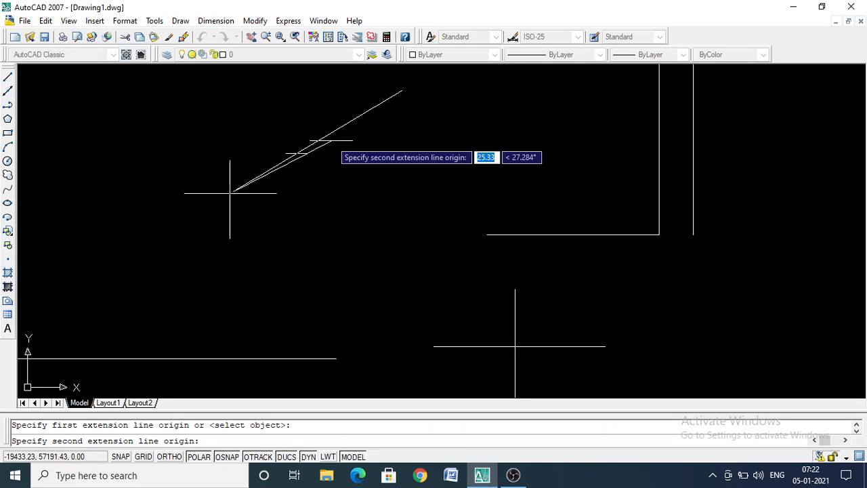
left_click(402, 90)
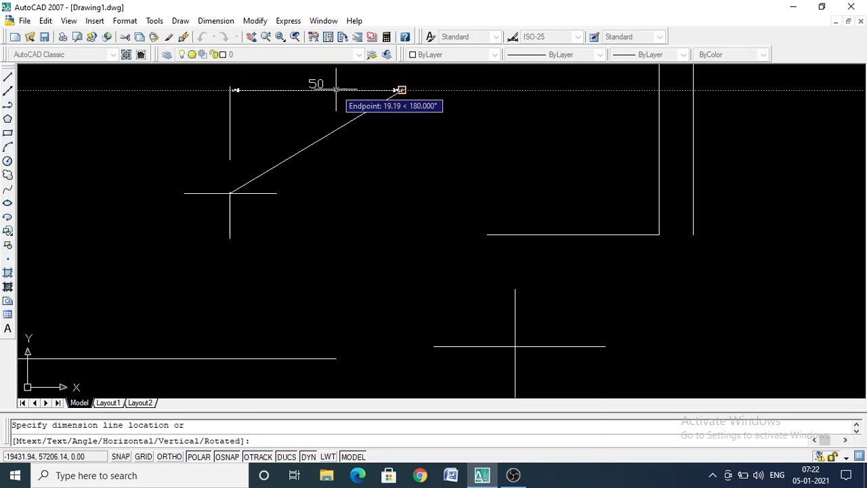
key("Escape")
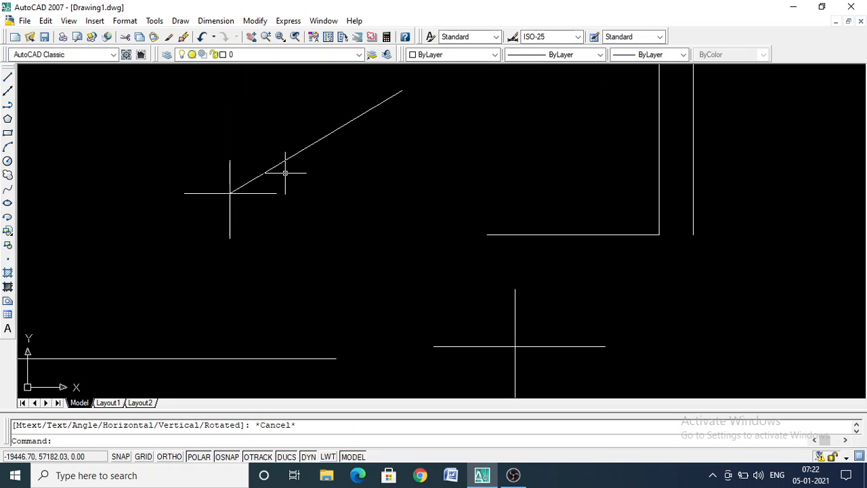
Step: Erase the sloping line and draw a new one from the crossing point, 30 long at about 33°
left_click(314, 142)
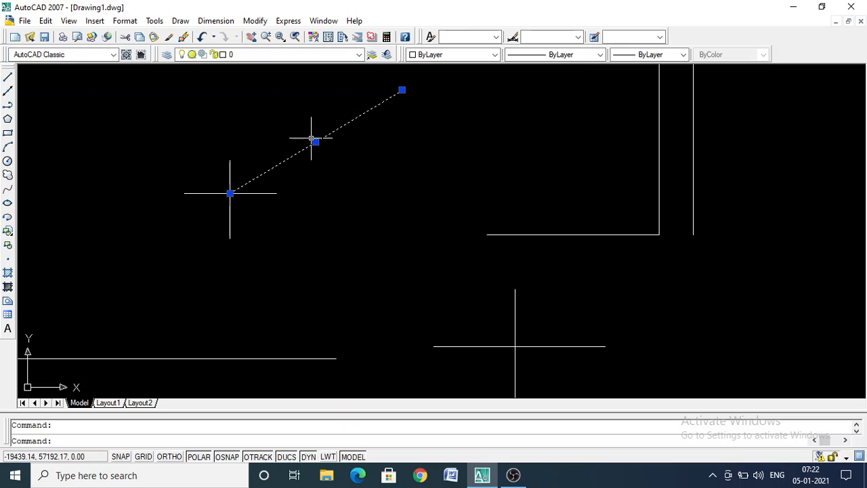
key("Delete")
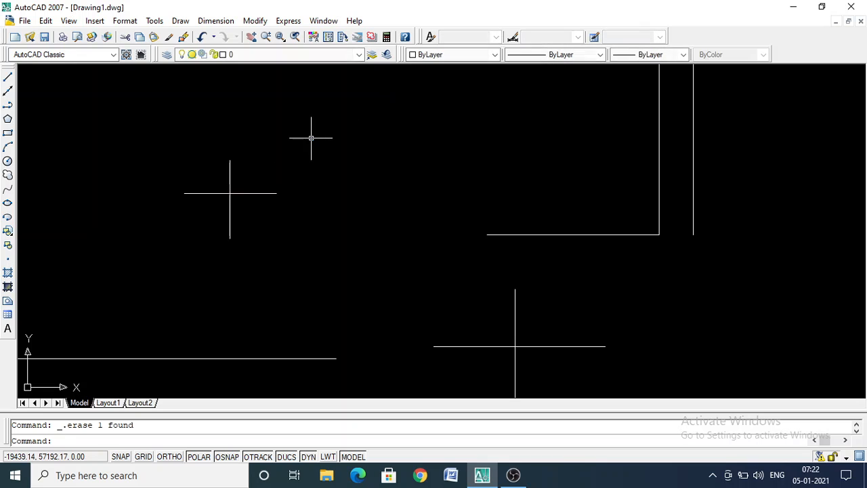
left_click(8, 78)
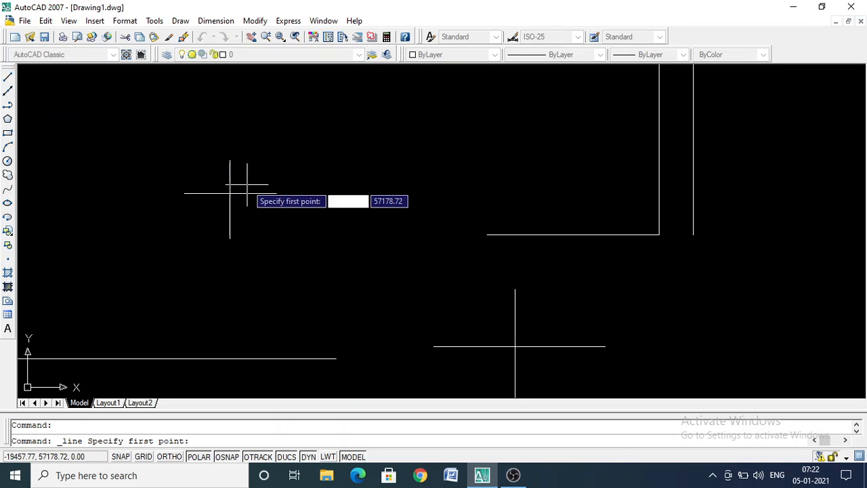
left_click(229, 193)
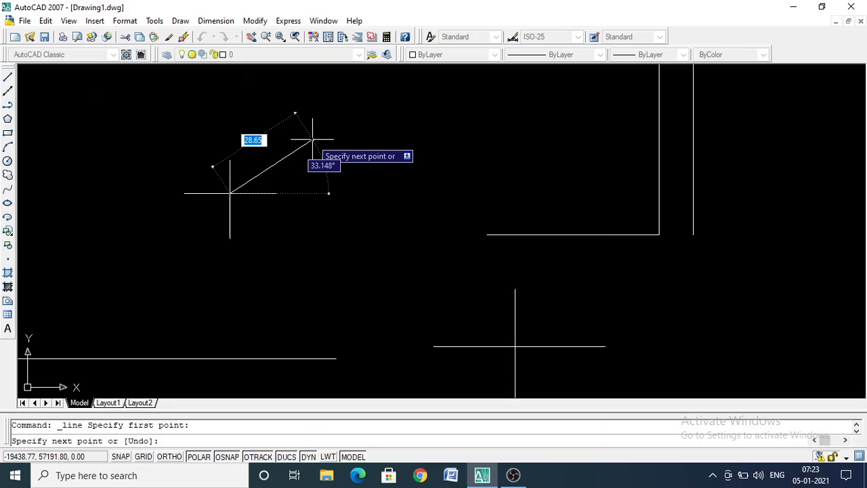
type("a")
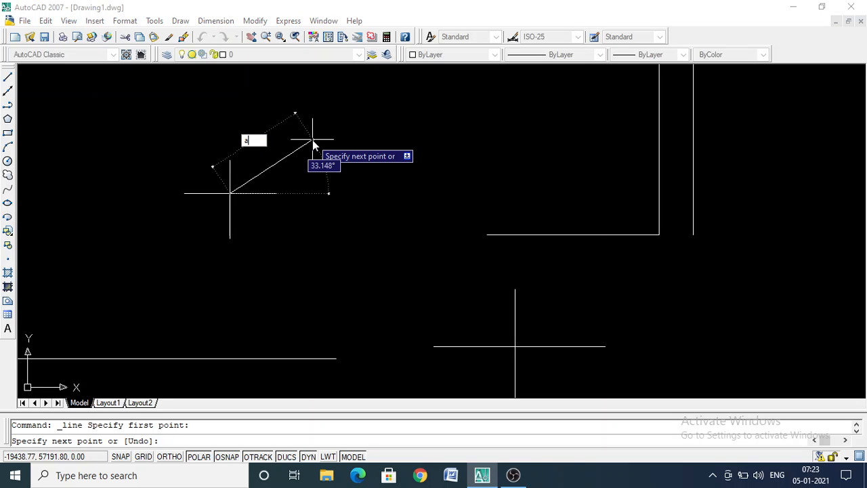
type("a")
key("Return")
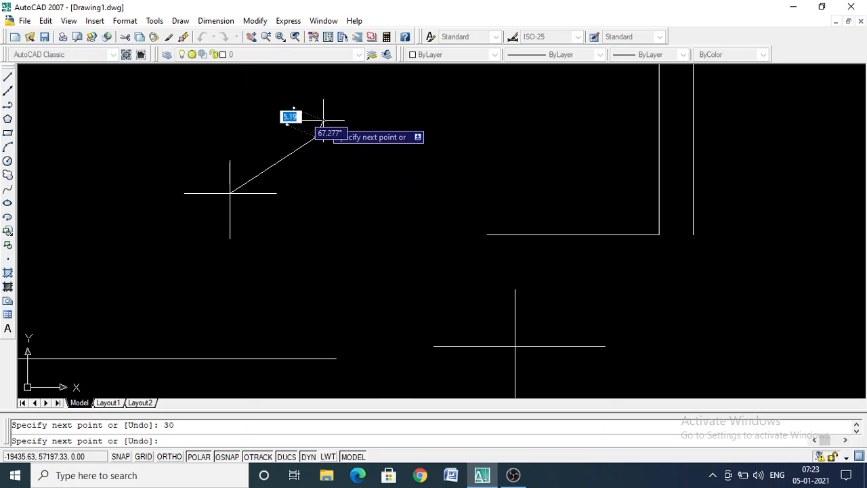
key("Escape")
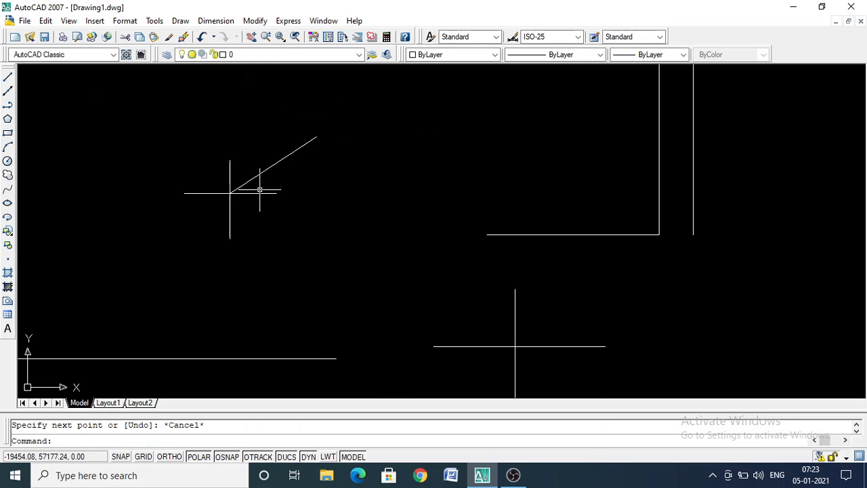
Step: Replace the sloping line with a line from the crossing point to the relative point 30,30
left_click(276, 161)
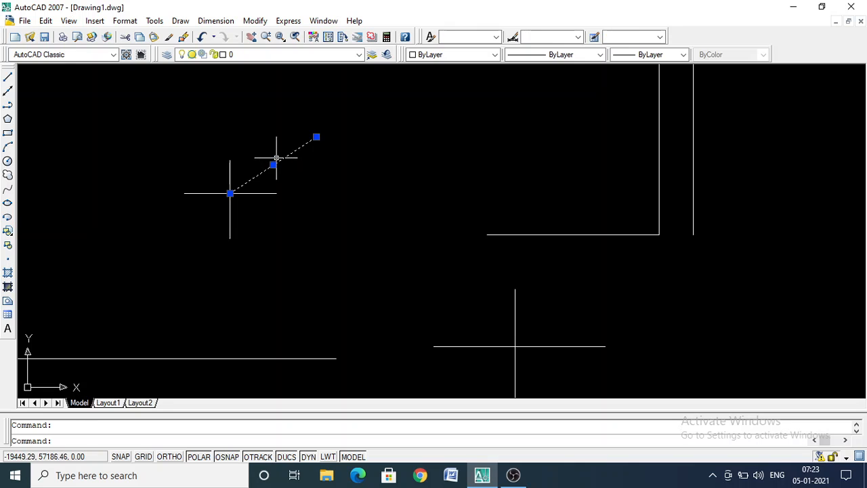
key("Delete")
left_click(8, 77)
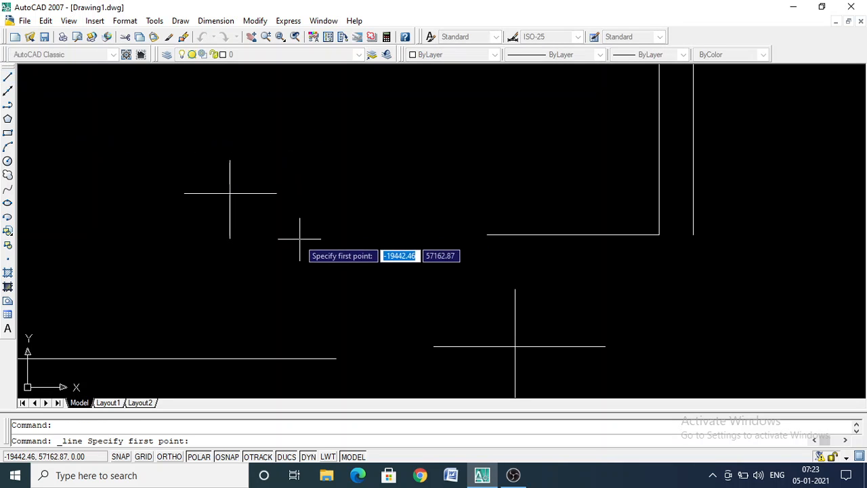
left_click(231, 193)
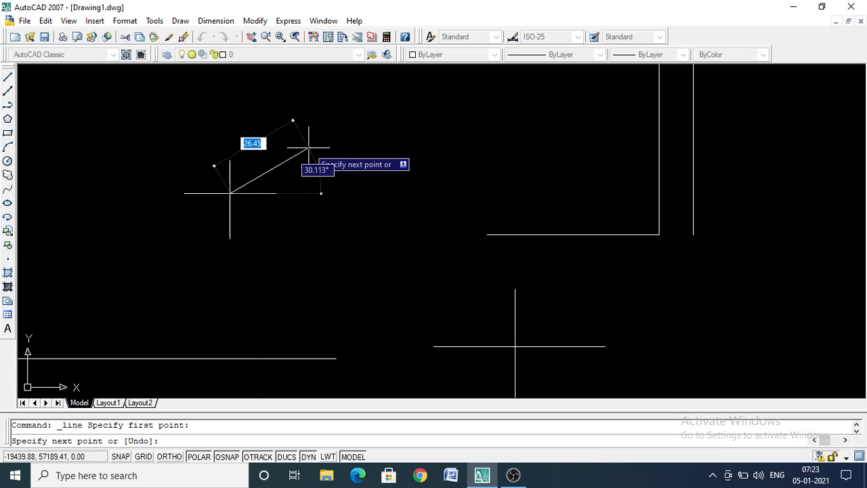
type("30")
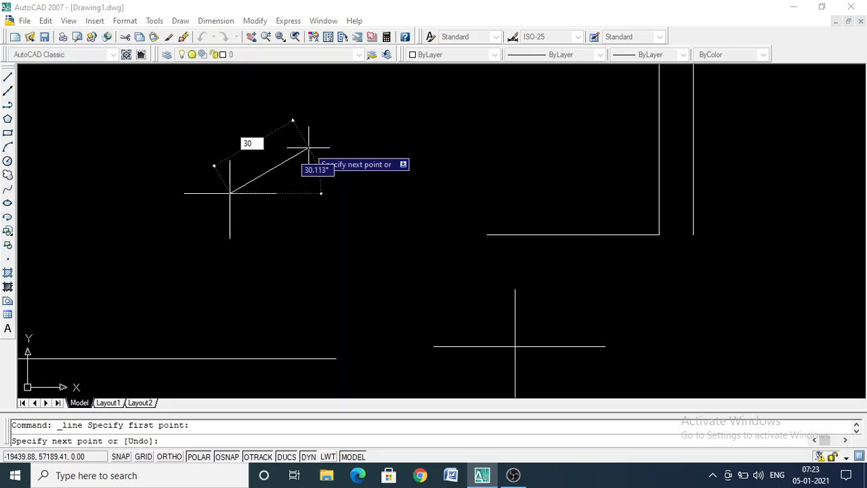
key("Tab")
type("30")
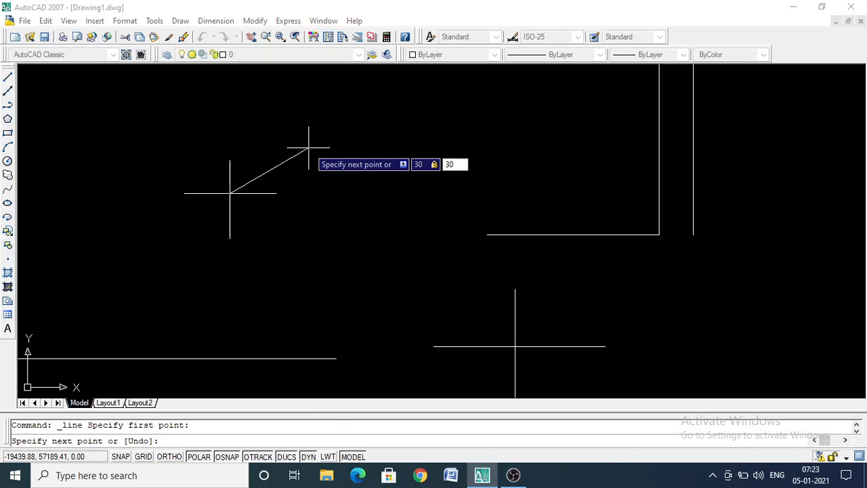
key("Return")
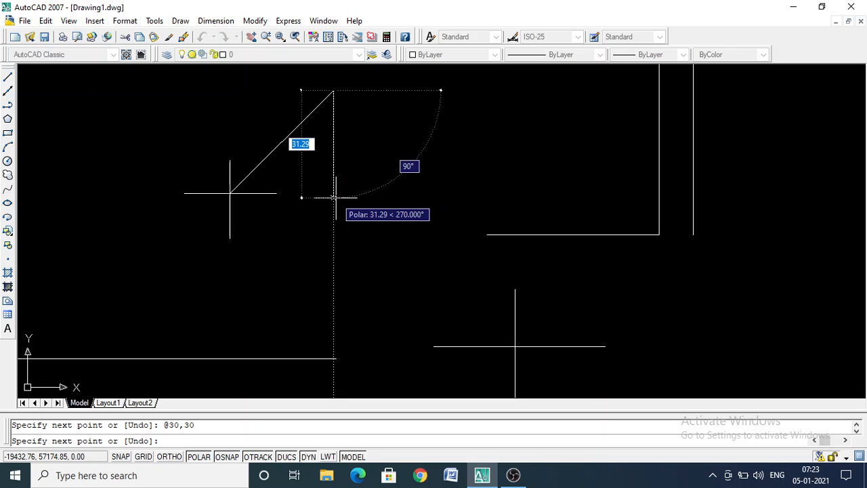
key("Escape")
Step: Erase the sloping line and the two short crossing lines at its lower end
left_click(259, 162)
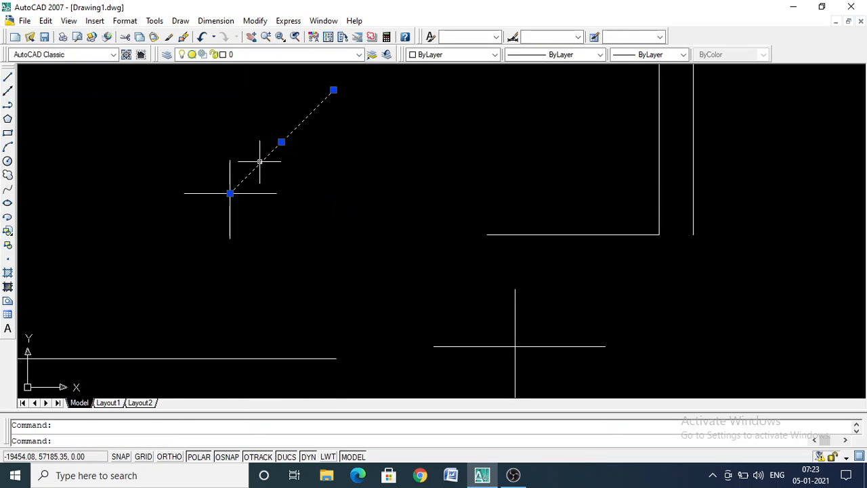
key("Delete")
left_click(351, 238)
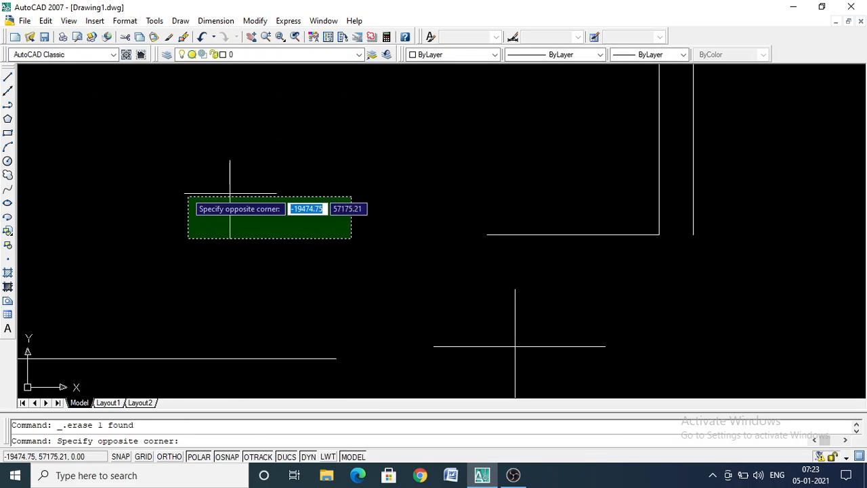
left_click(166, 143)
key("Delete")
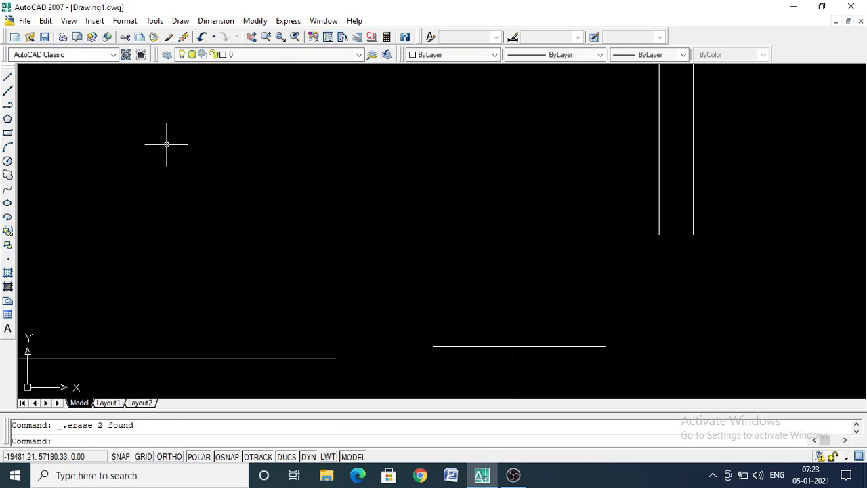
Step: Erase all the remaining lines so that the drawing area is empty
scroll(328, 191, "down", 3)
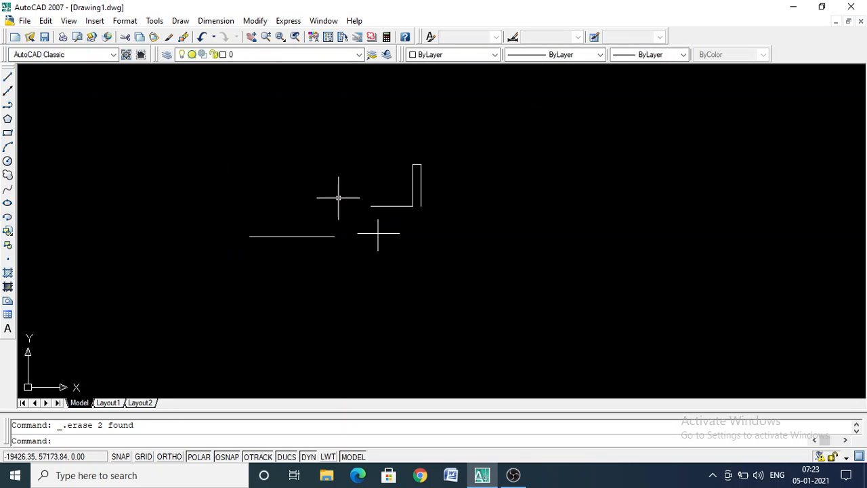
left_click(232, 153)
left_click(478, 290)
key("Delete")
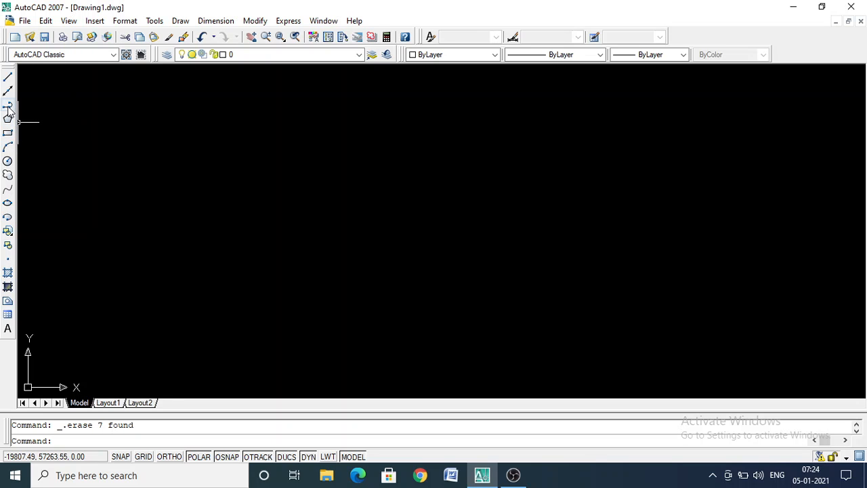
Step: Draw an open rectangular outline with the Line tool: 50 to the right, 40 down, 50 to the left and 10 up
left_click(8, 78)
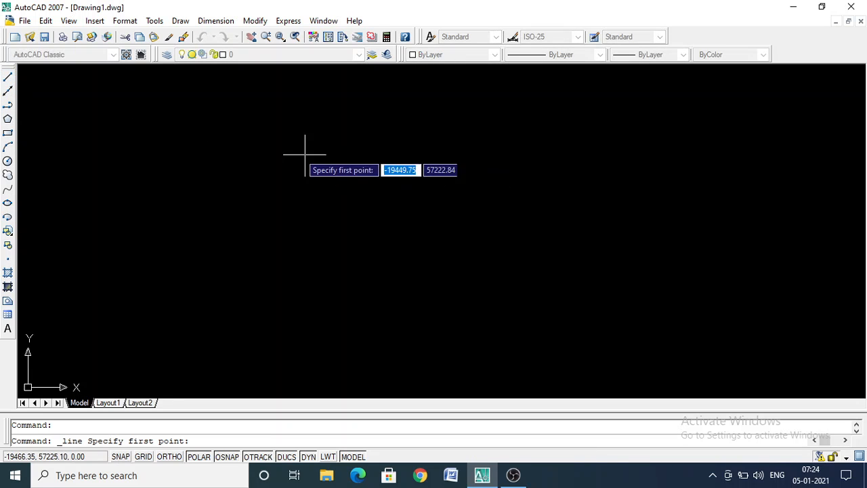
left_click(259, 148)
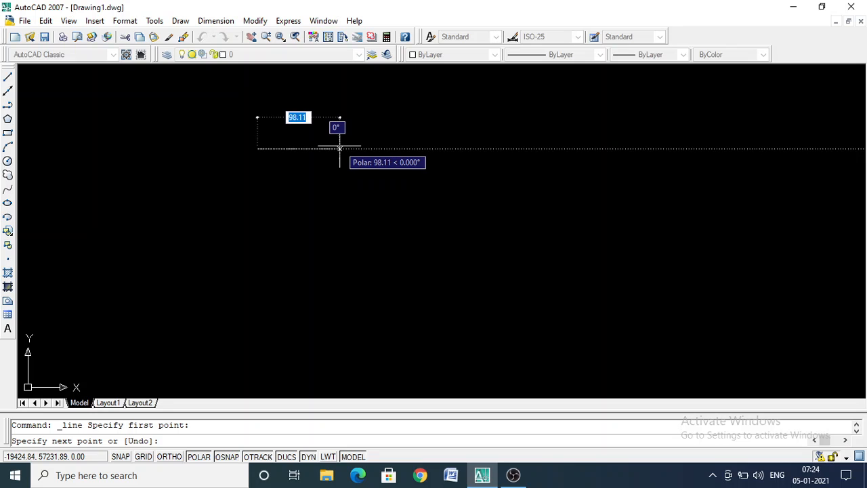
type("50")
key("Return")
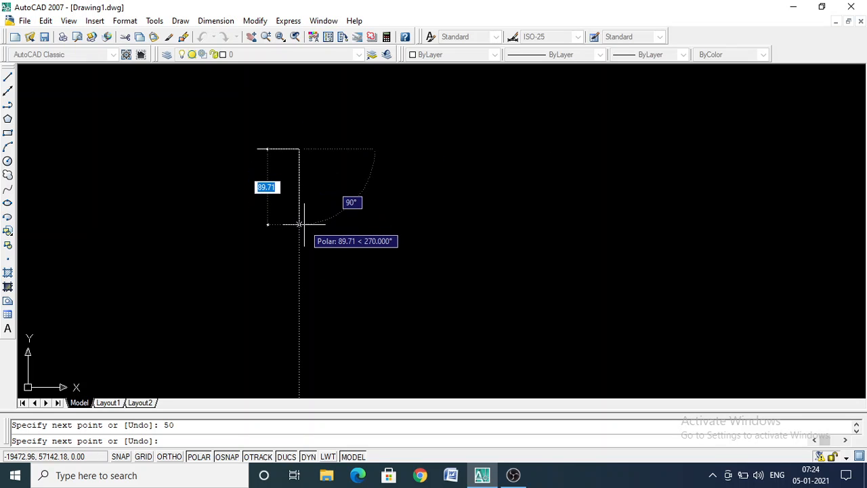
type("40")
key("Return")
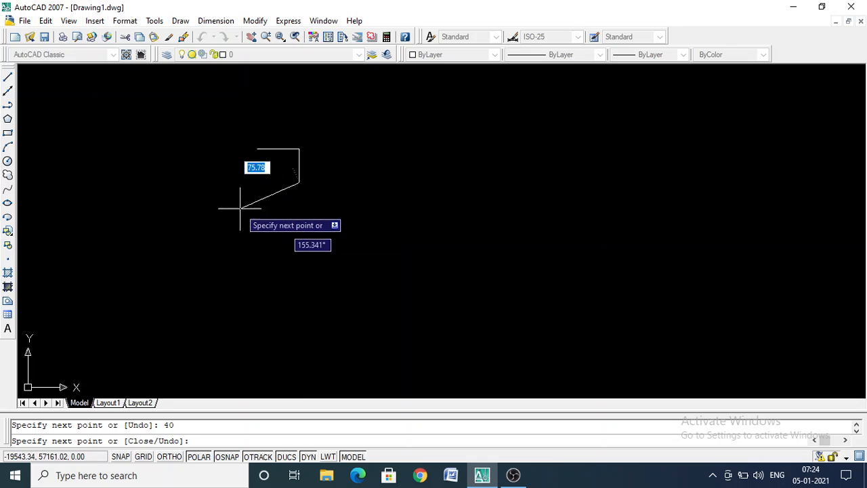
type("50")
key("Return")
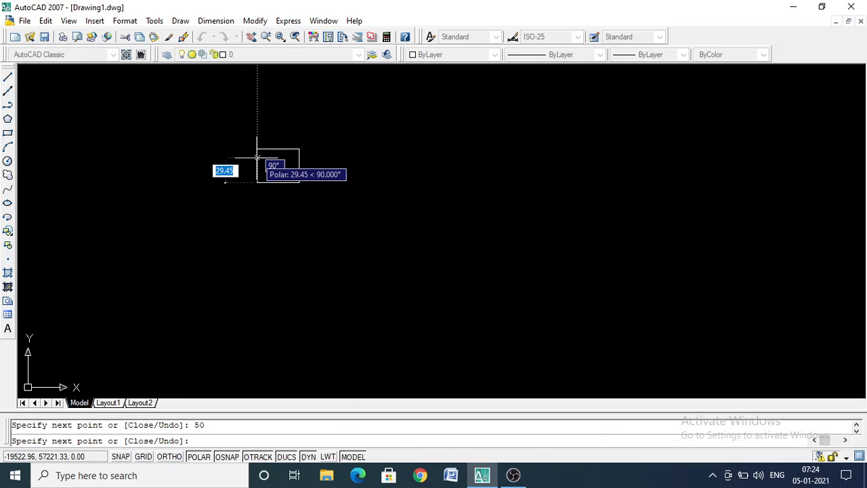
type("10")
key("Return")
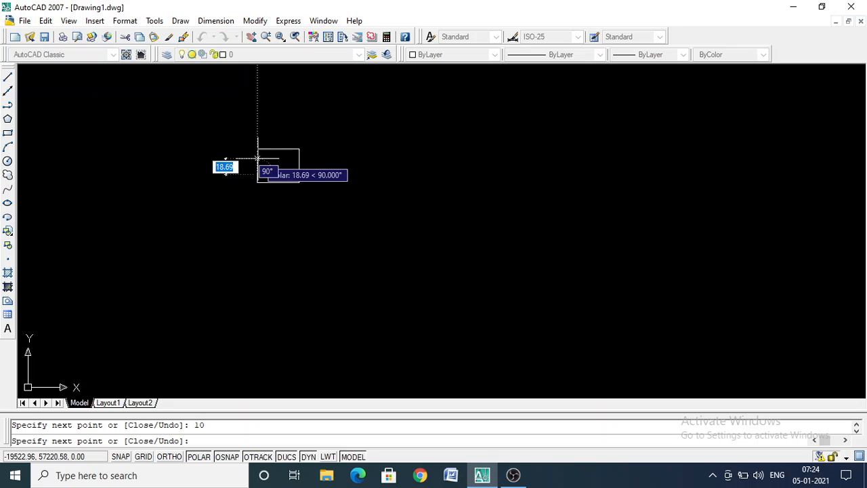
key("Escape")
left_click(318, 219)
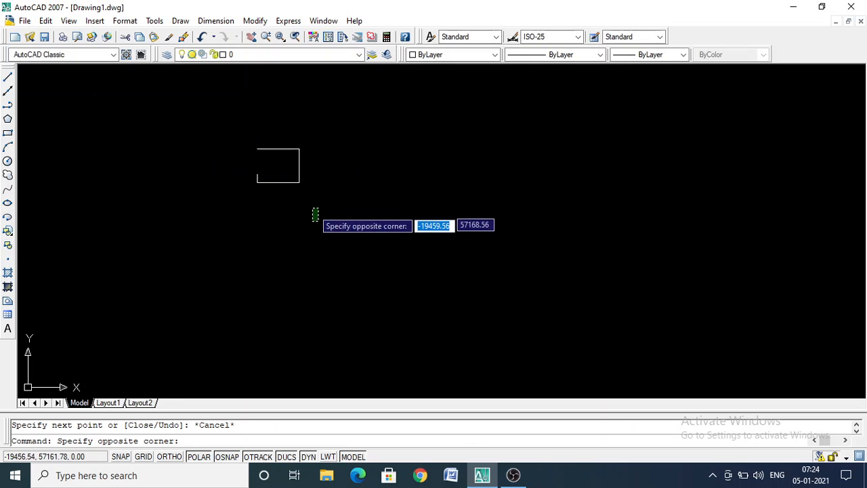
left_click(285, 180)
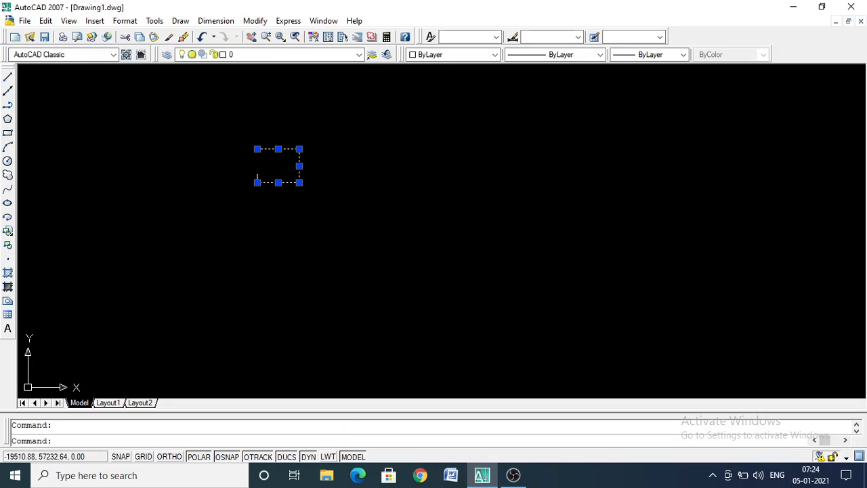
key("ctrl+1")
key("Escape")
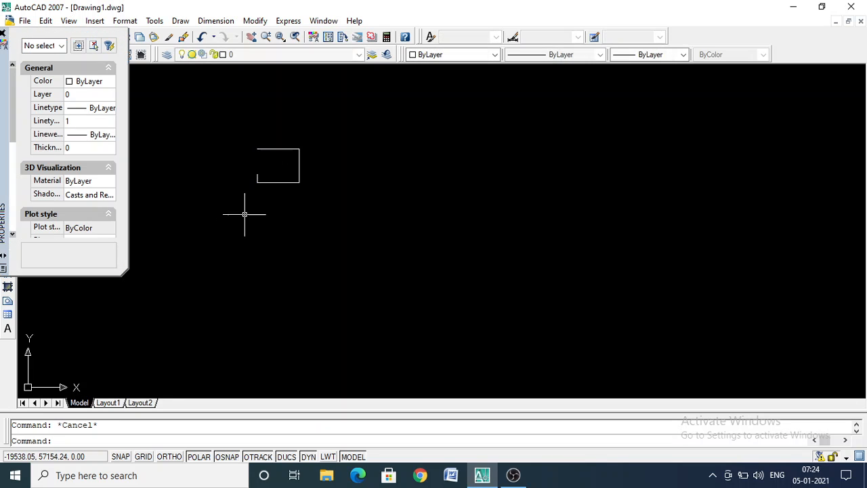
left_click(158, 164)
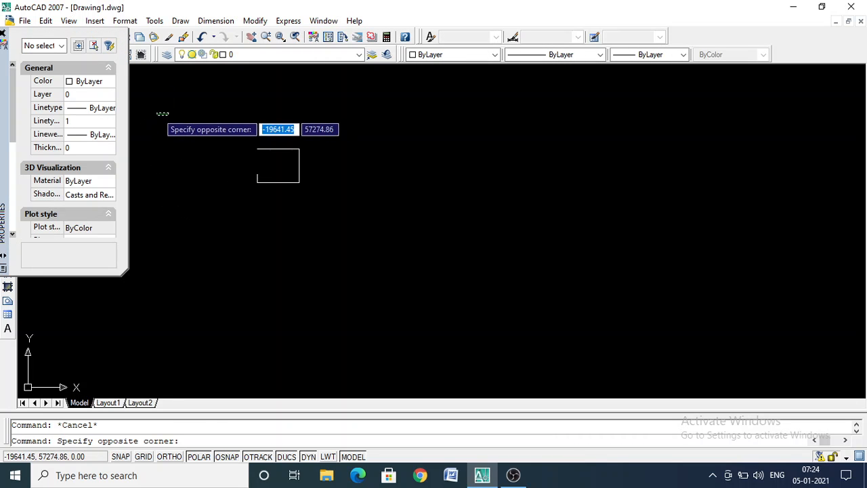
key("Escape")
left_click(2, 32)
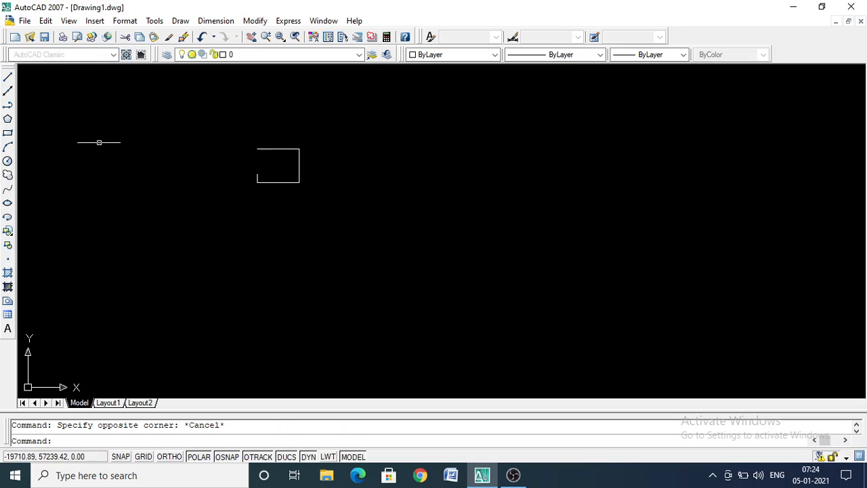
Step: Select the outline's four line segments one by one to examine them as separate objects, and clear the selection
left_click(281, 149)
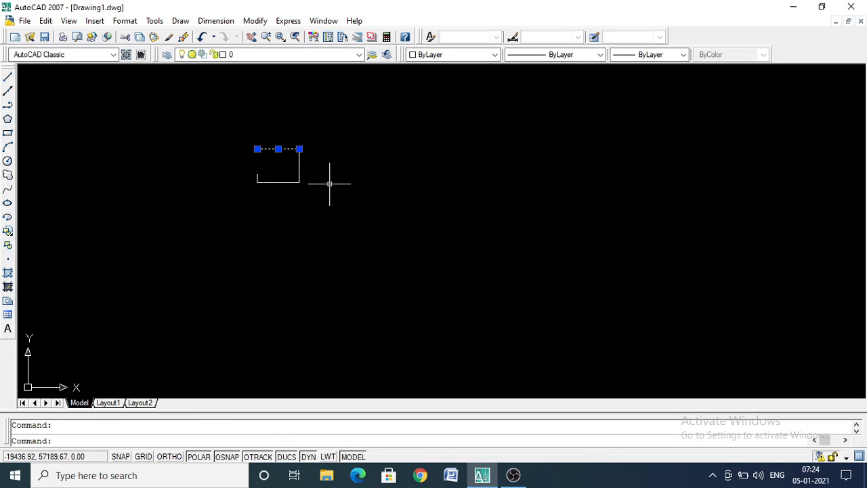
left_click(299, 166)
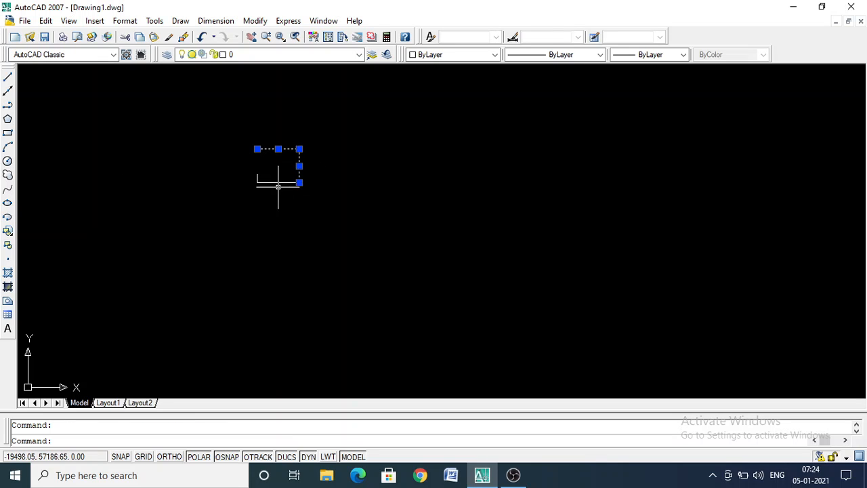
left_click(276, 181)
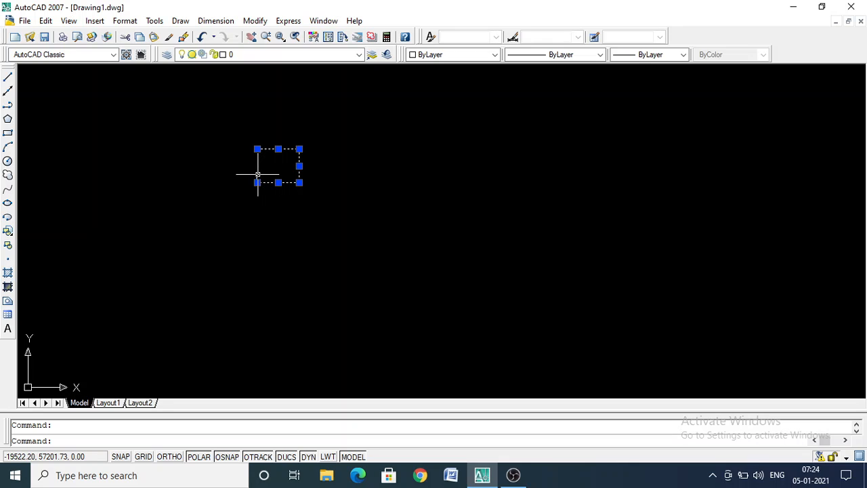
left_click(257, 175)
left_click(430, 183)
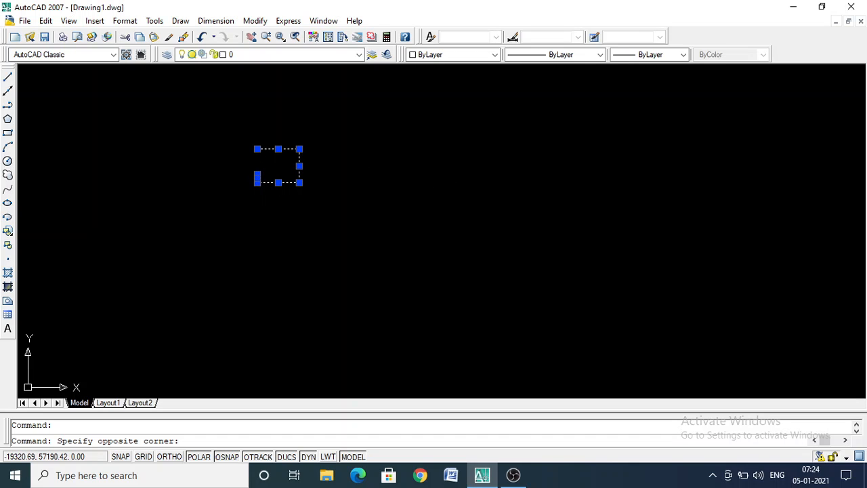
left_click(413, 158)
key("Escape")
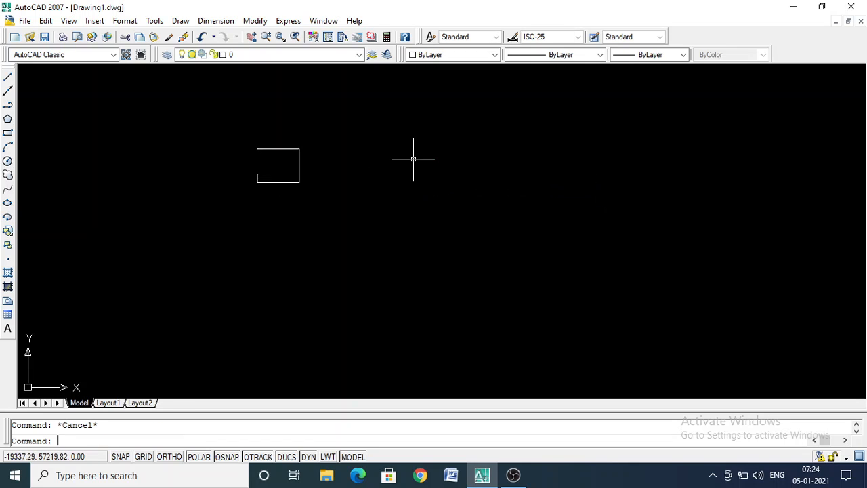
Step: Draw a matching open outline beside the first with the Polyline tool: 50 right, 40 down, 50 left and 10 up
left_click(8, 105)
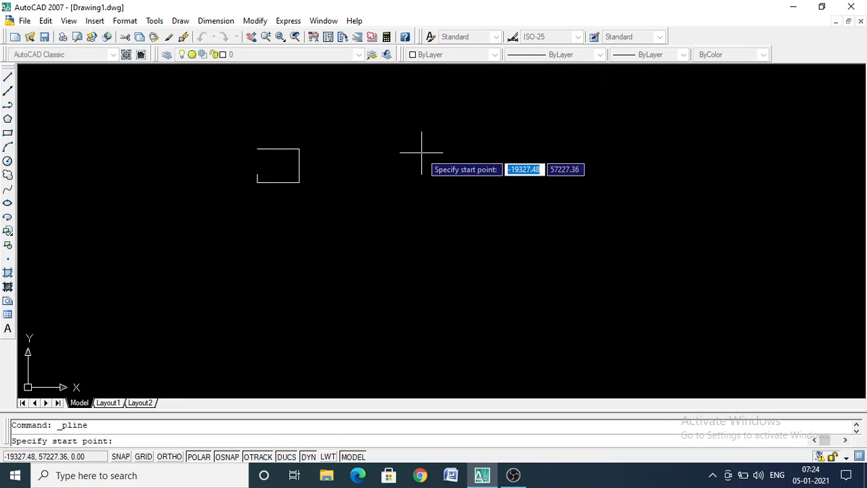
left_click(379, 147)
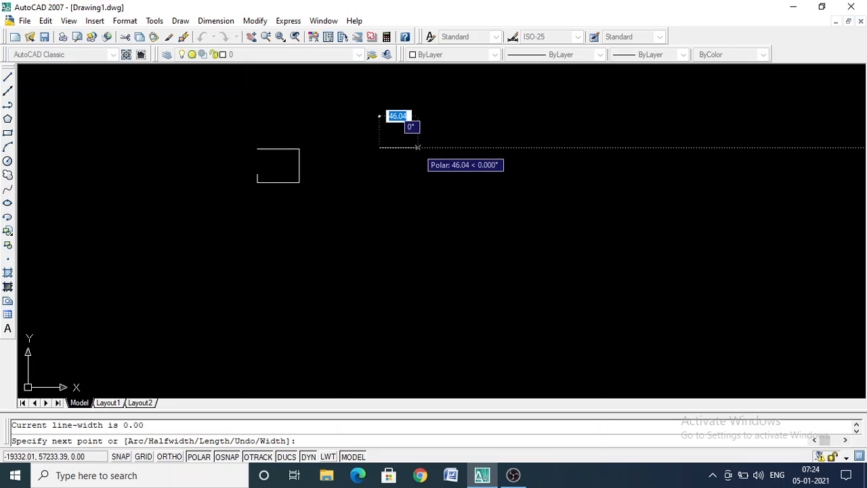
type("50")
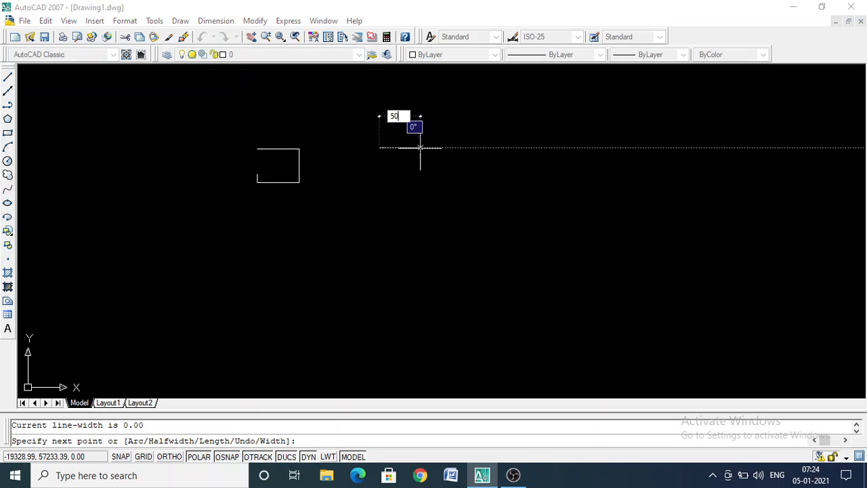
key("Return")
type("4")
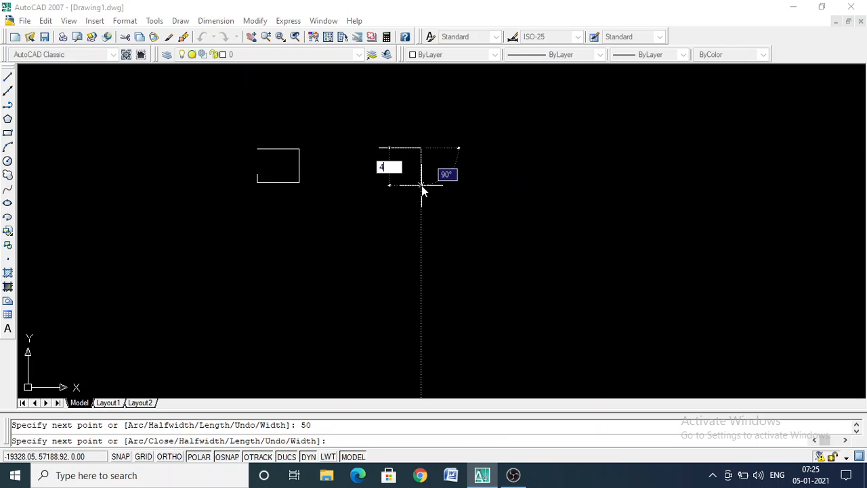
type("0")
key("Return")
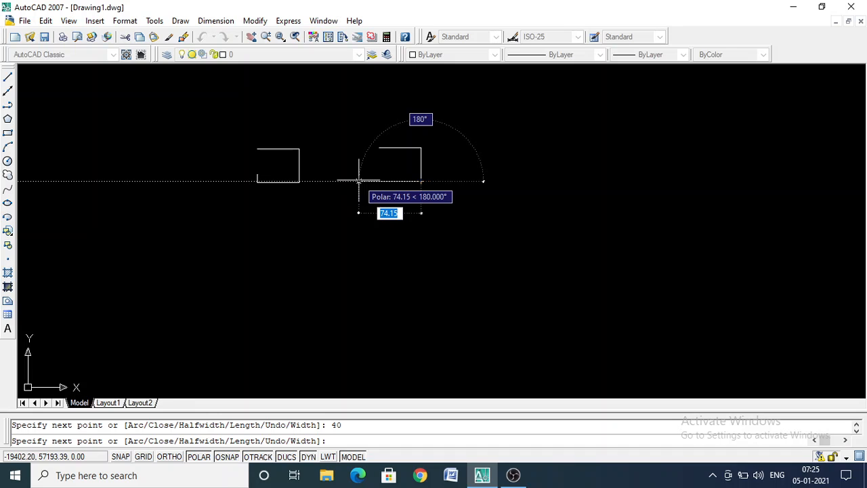
type("50")
key("Return")
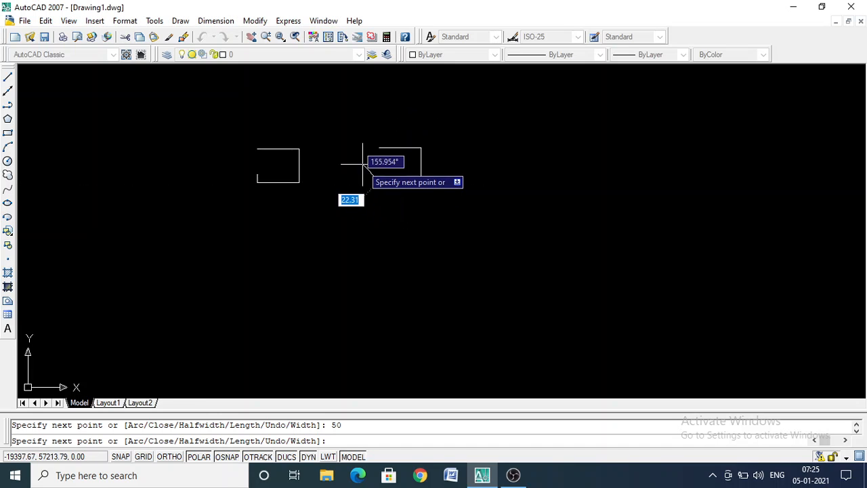
type("1")
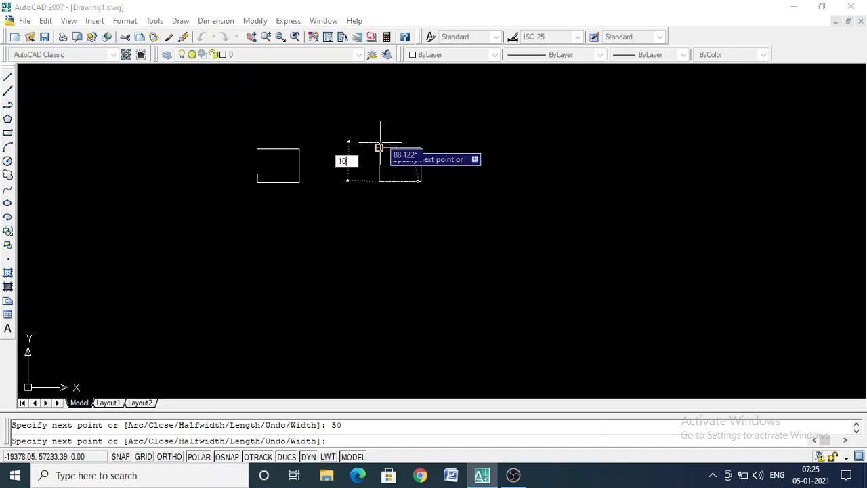
type("0")
key("Return")
key("Escape")
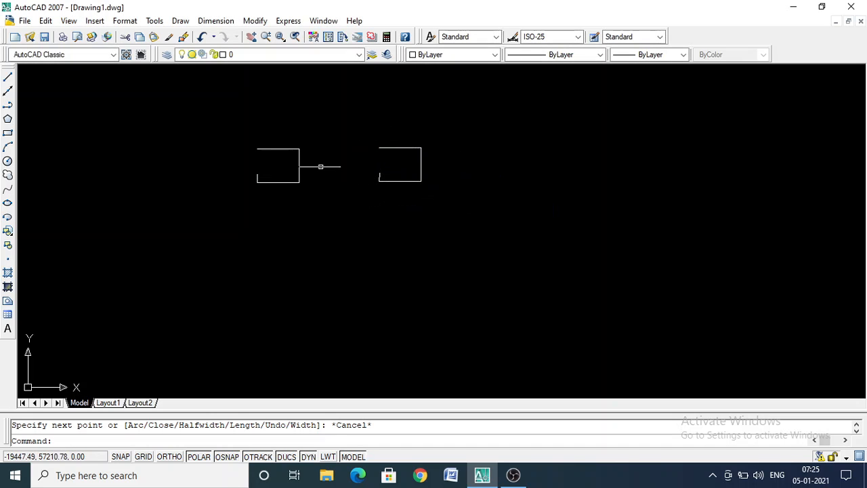
Step: Compare the two outlines by selecting the polyline and each segment of the line-drawn outline, clearing the selection each time
left_click(412, 147)
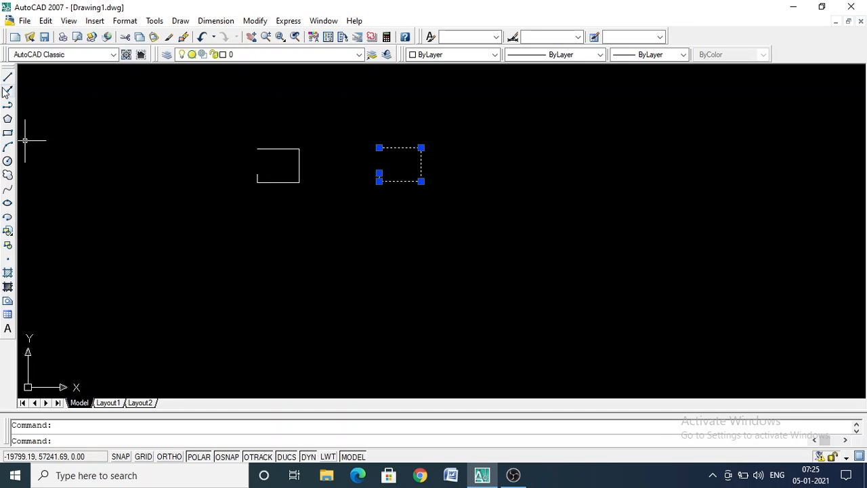
key("Escape")
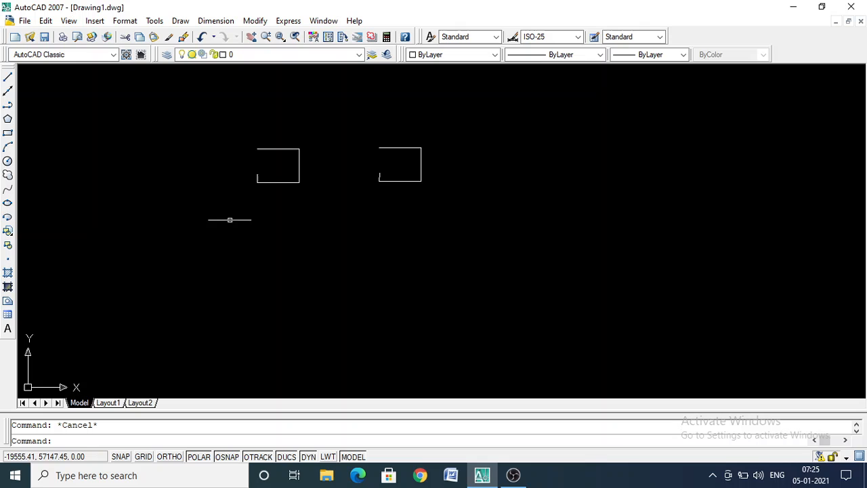
left_click(270, 147)
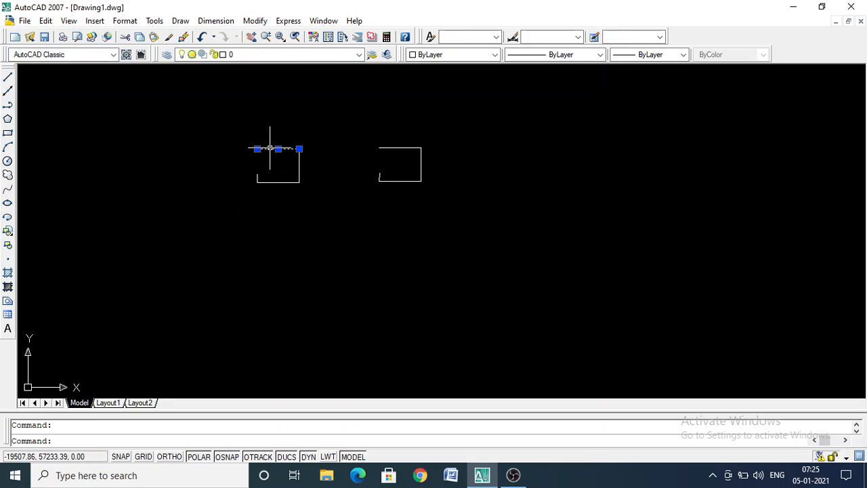
left_click(299, 164)
left_click(276, 180)
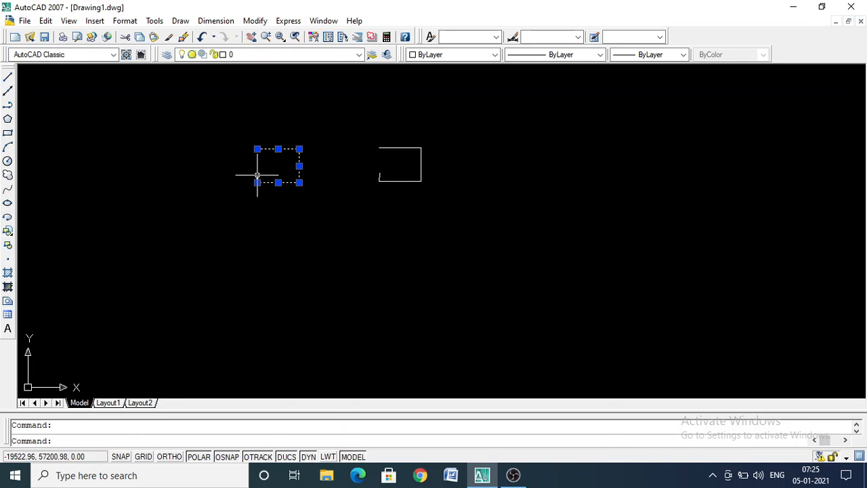
left_click(258, 177)
left_click(353, 228)
key("Escape")
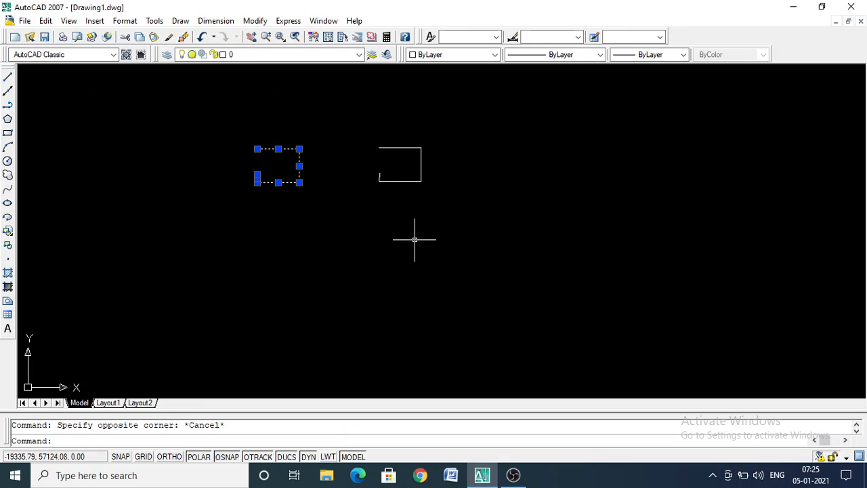
key("Escape")
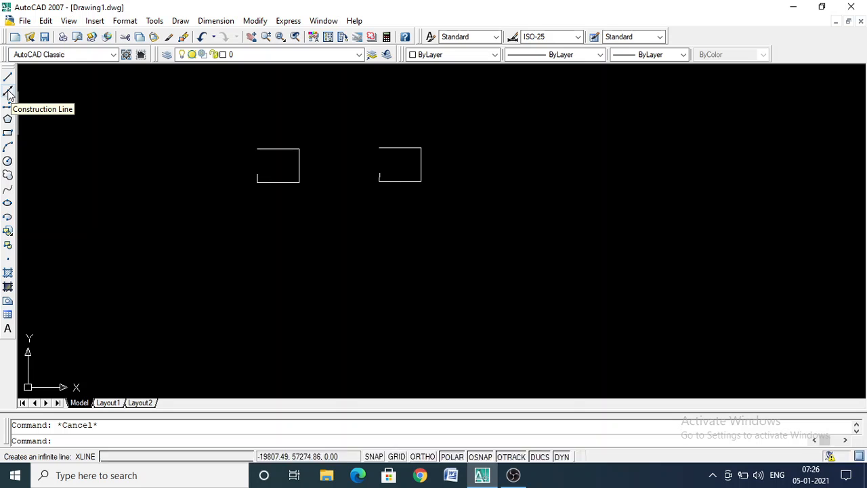
Step: Draw a horizontal, a vertical and a sloping construction line through one common point below the line-drawn outline
left_click(9, 94)
left_click(242, 240)
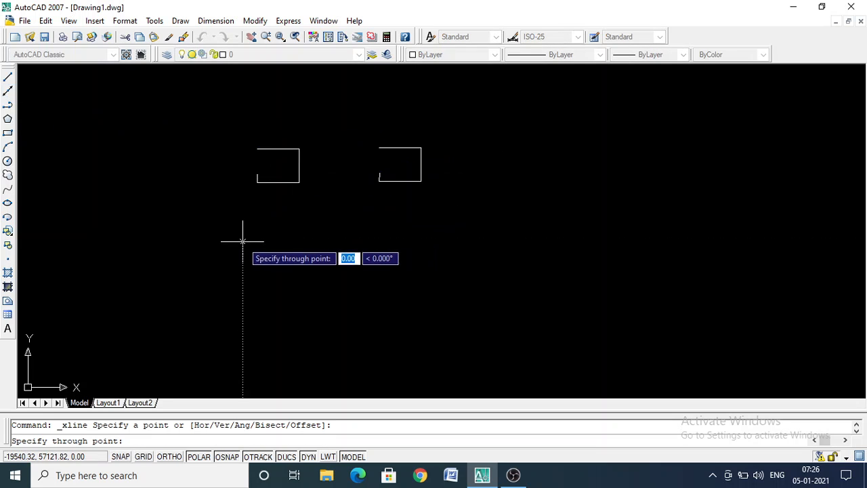
left_click(351, 241)
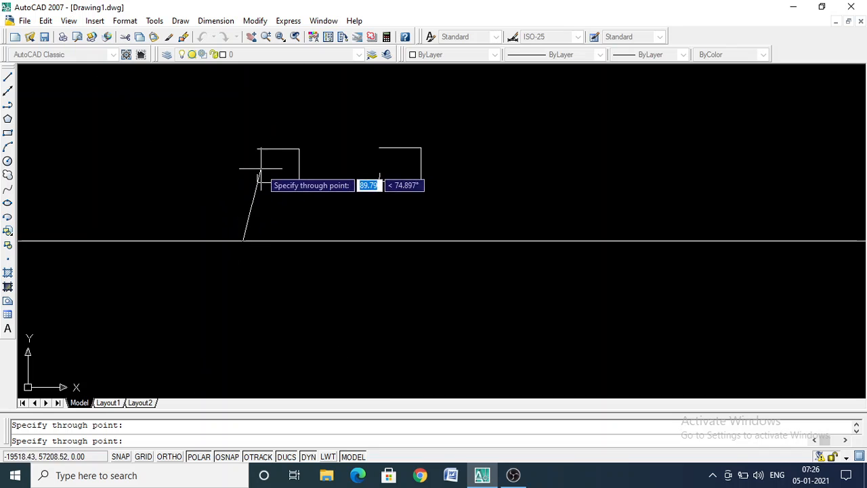
left_click(243, 181)
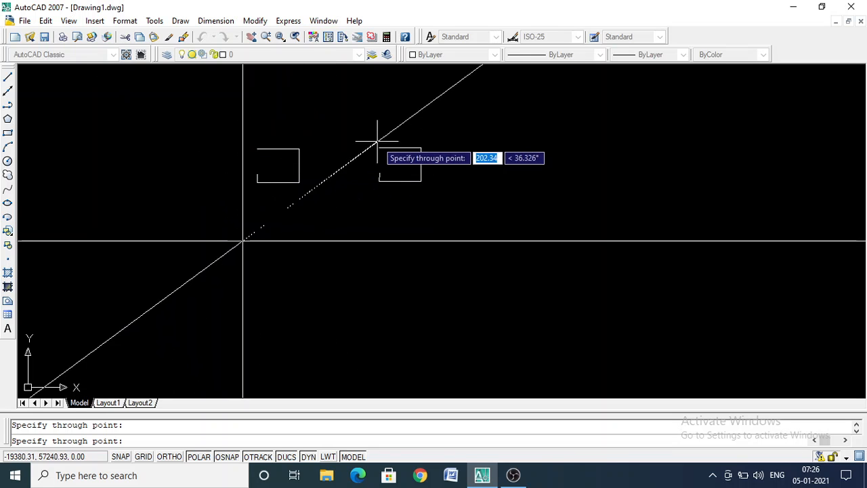
left_click(353, 141)
key("Escape")
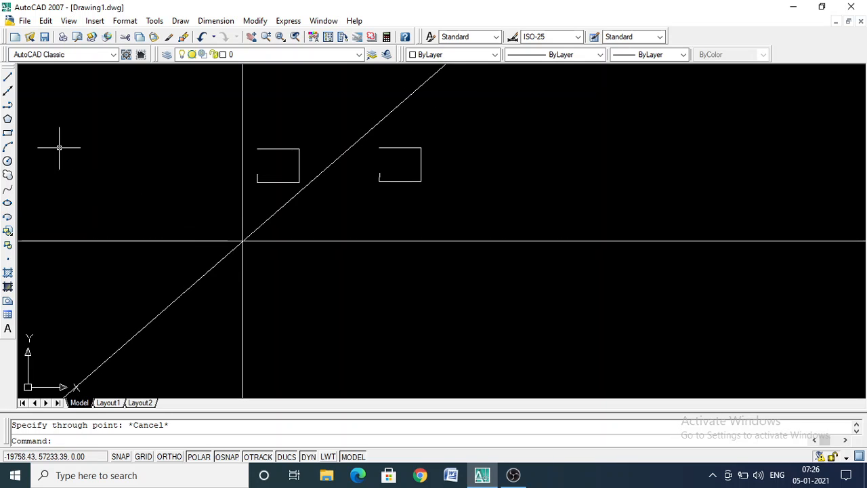
left_click(8, 79)
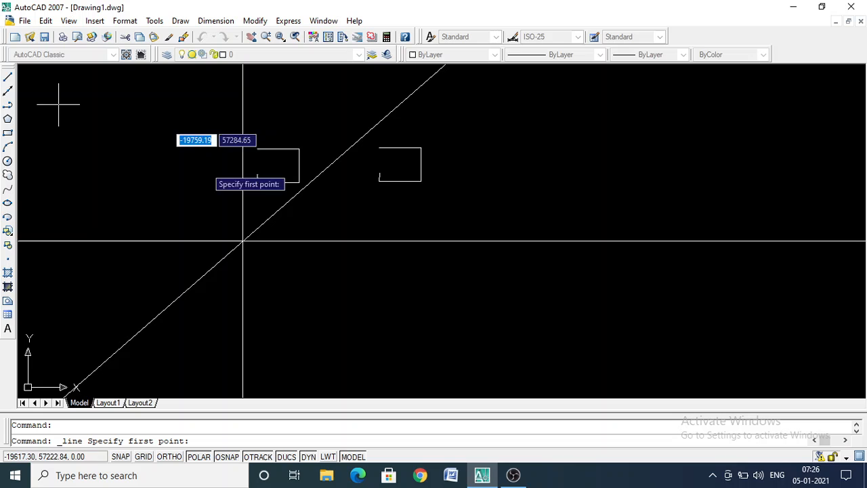
left_click(317, 240)
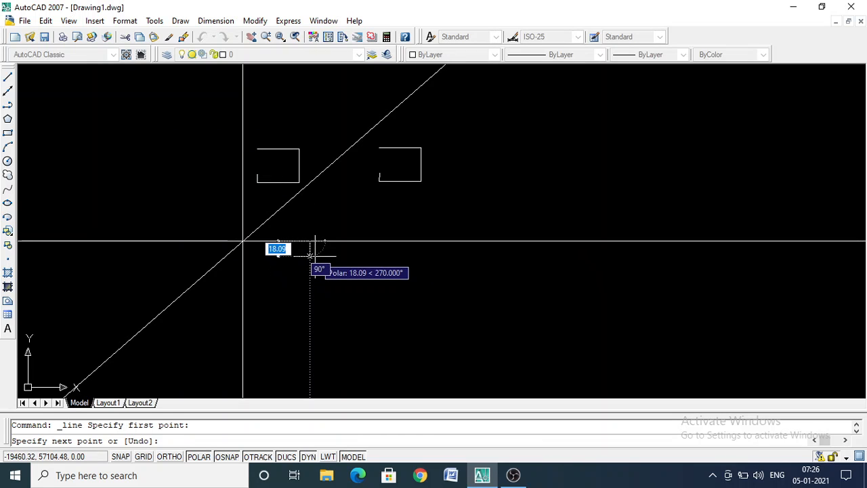
key("Escape")
Step: Draw a small rectangle with its upper edge along the horizontal construction line, below the two outlines
left_click(9, 133)
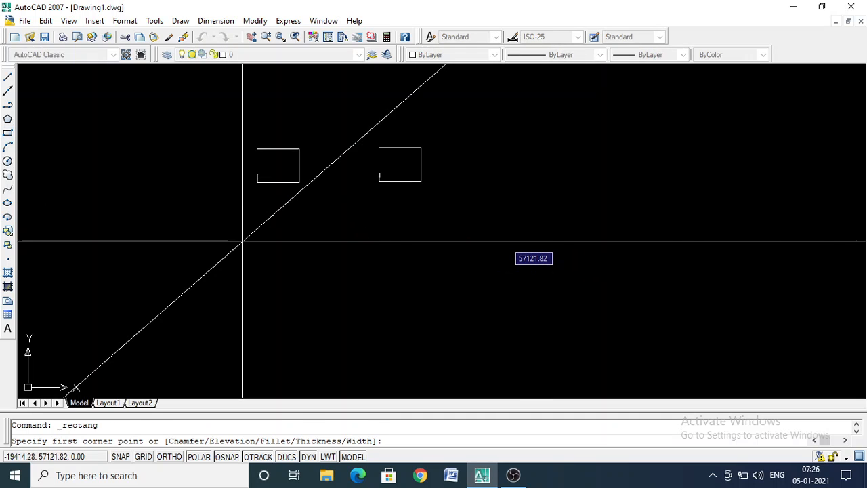
left_click(348, 242)
left_click(375, 258)
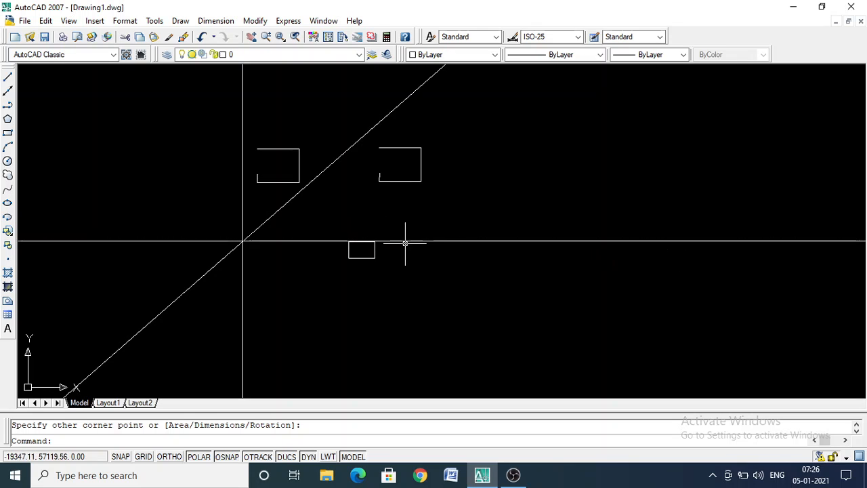
Step: Erase the horizontal construction line running along the rectangle's upper edge
left_click(437, 240)
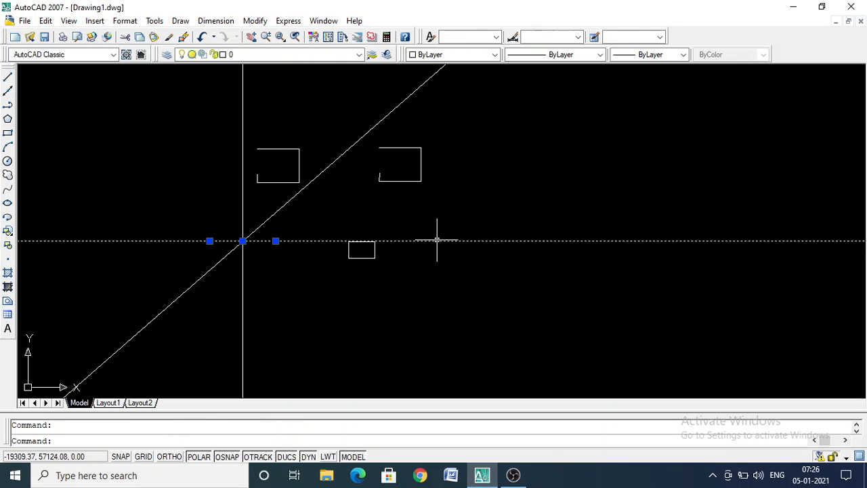
key("Delete")
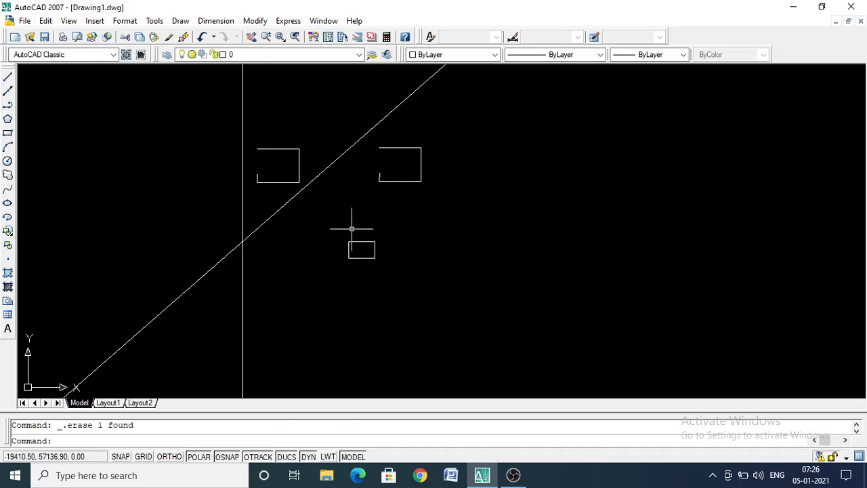
left_click(8, 134)
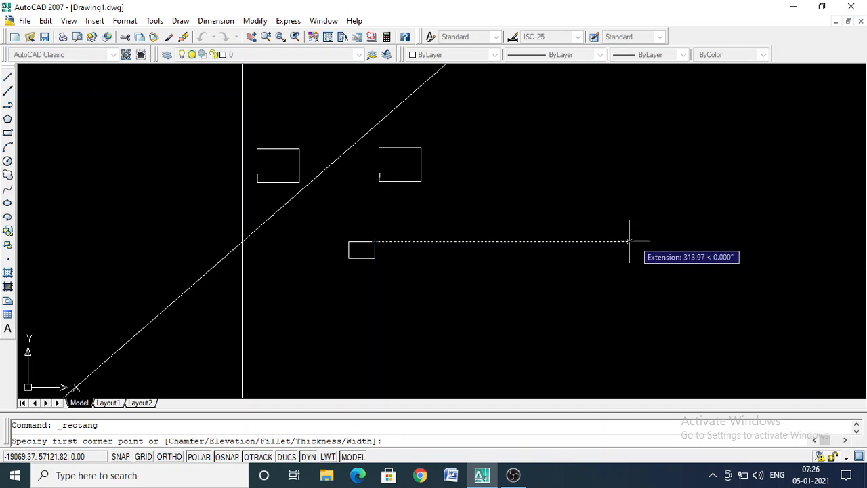
key("Escape")
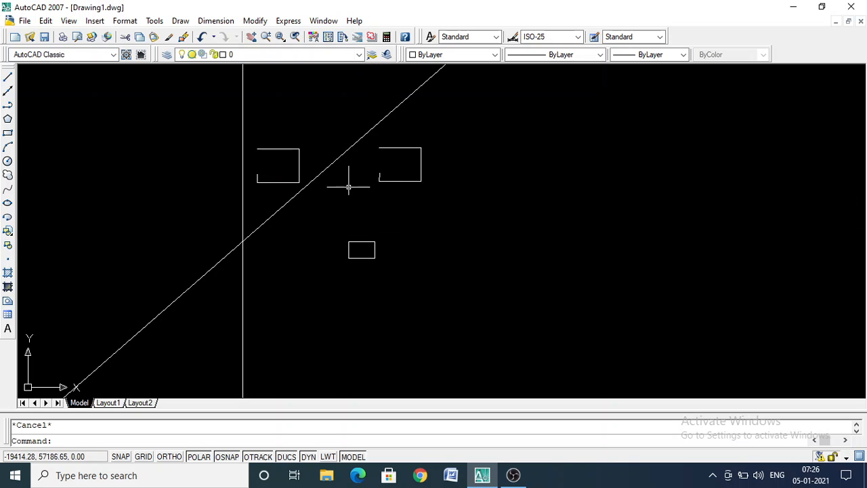
Step: Draw a horizontal and a vertical construction line through the small rectangle's upper-left corner
left_click(8, 91)
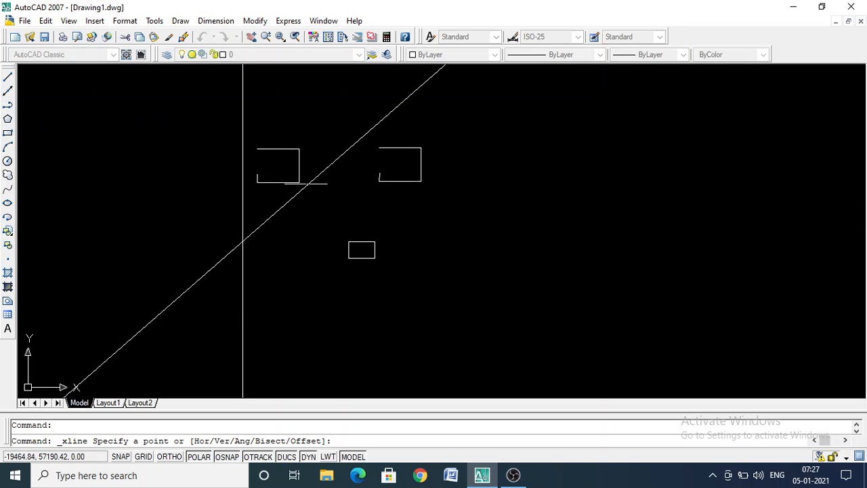
left_click(348, 242)
left_click(412, 240)
key("Escape")
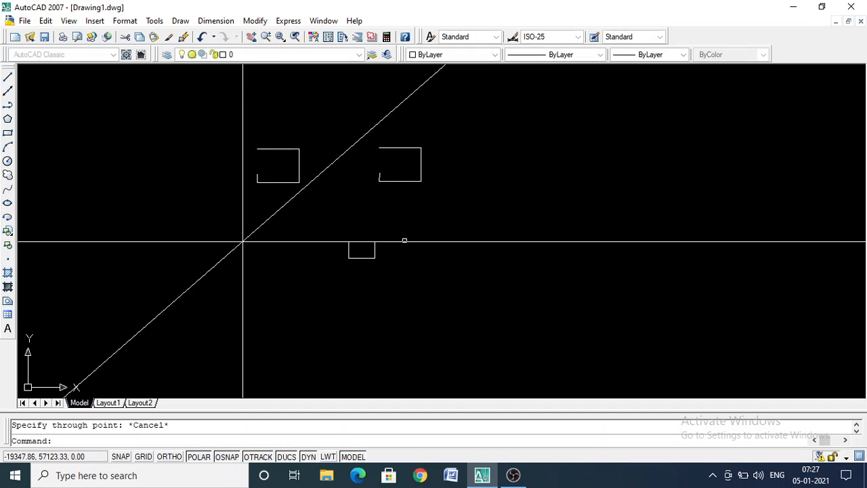
left_click(7, 92)
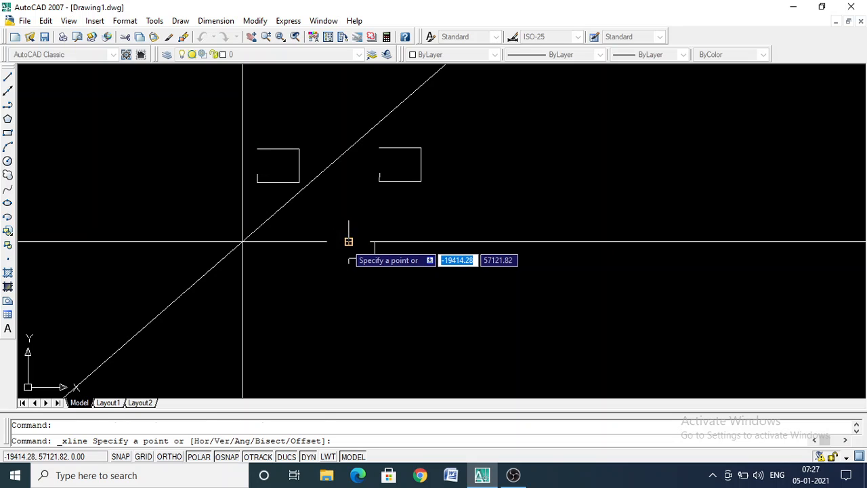
left_click(348, 241)
left_click(348, 228)
key("Escape")
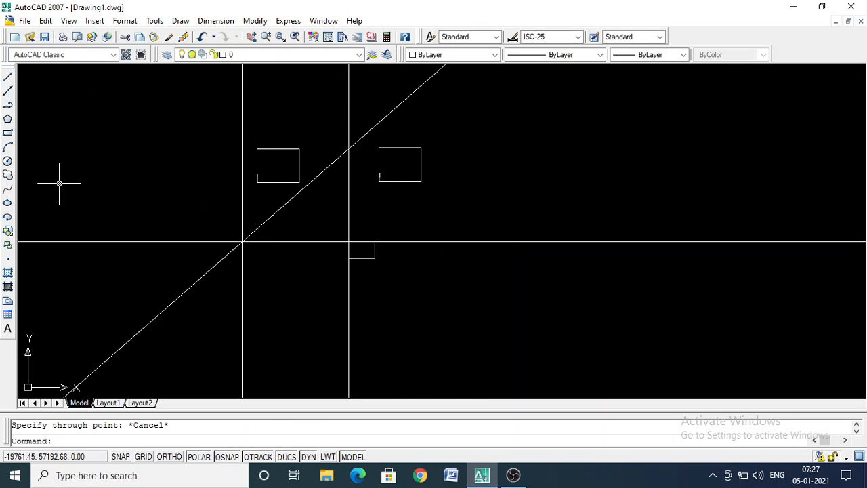
Step: Draw two more small rectangles further right, aligning their upper edges with the horizontal construction line
left_click(7, 133)
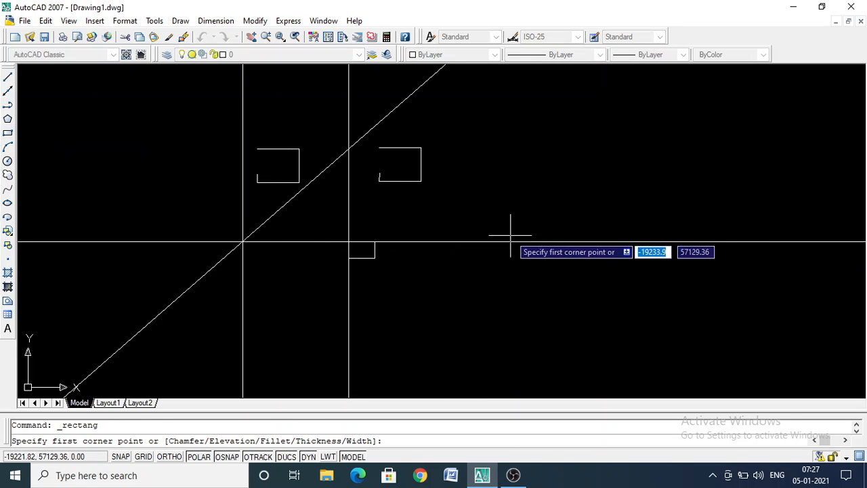
left_click(552, 242)
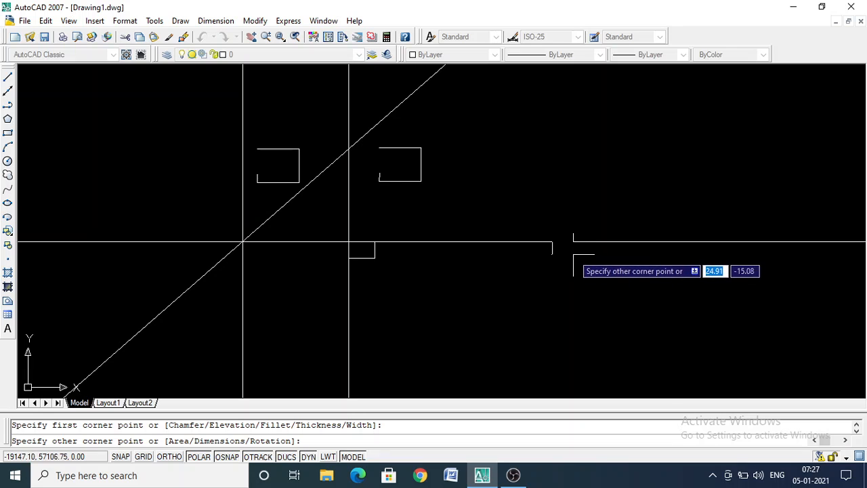
left_click(579, 256)
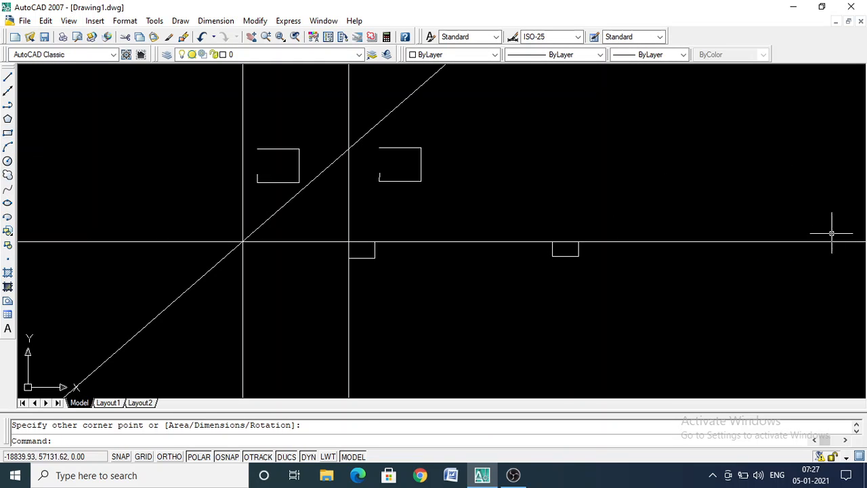
left_click(775, 243)
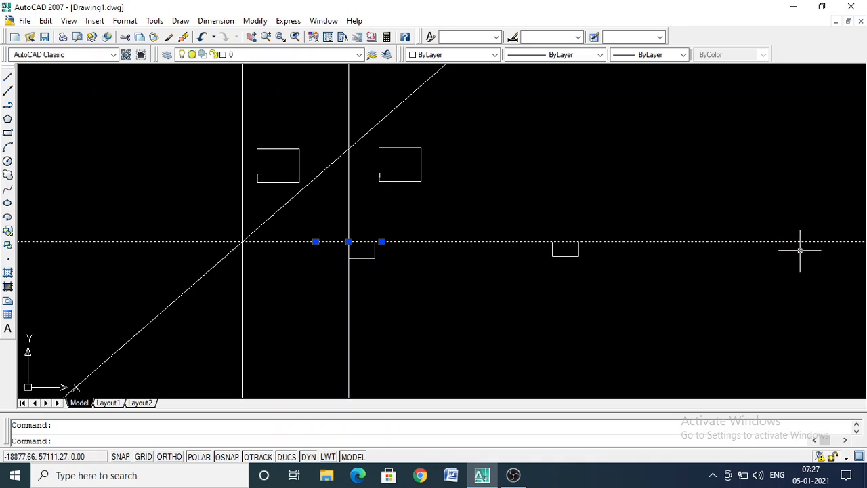
key("Escape")
left_click(7, 133)
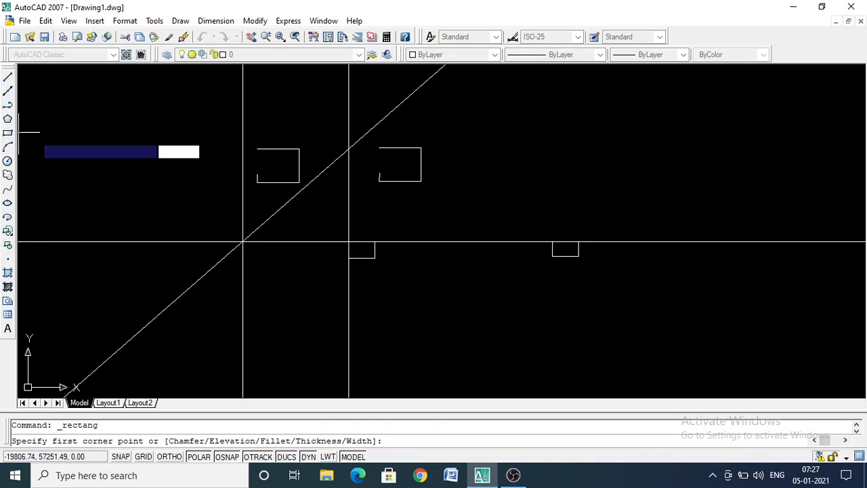
left_click(768, 242)
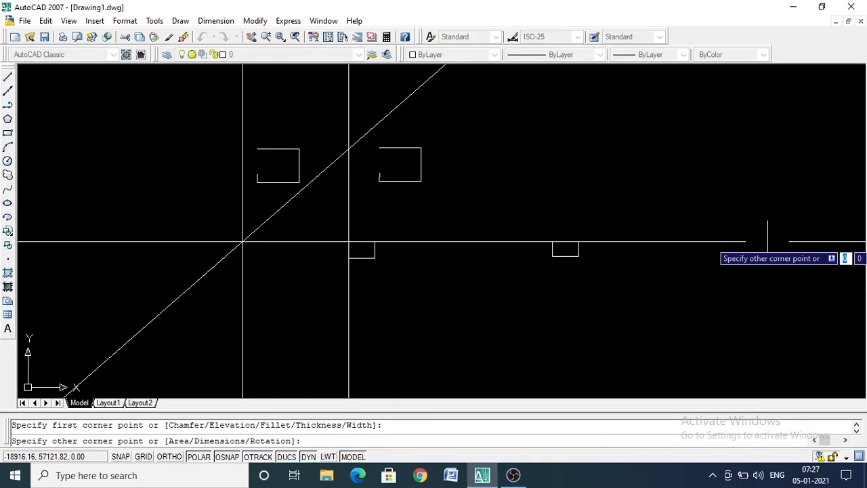
left_click(793, 255)
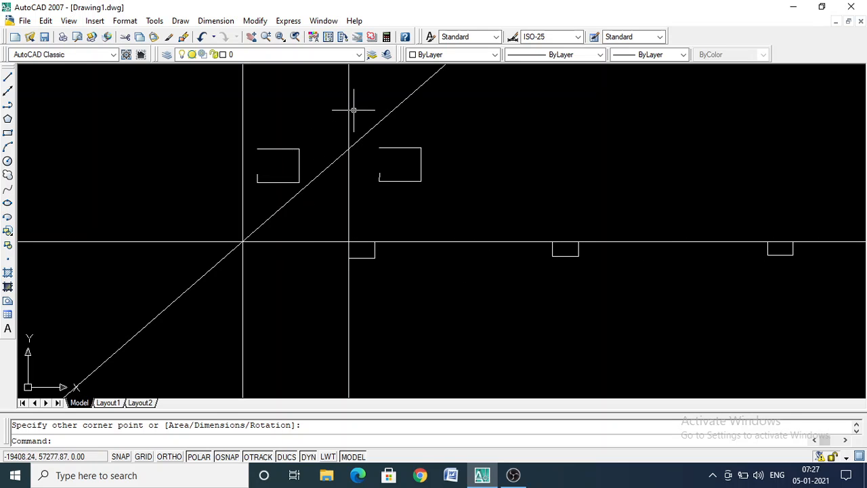
key("Escape")
Step: Erase the horizontal construction line, the remaining construction lines and the line-drawn outline
left_click(441, 242)
key("Delete")
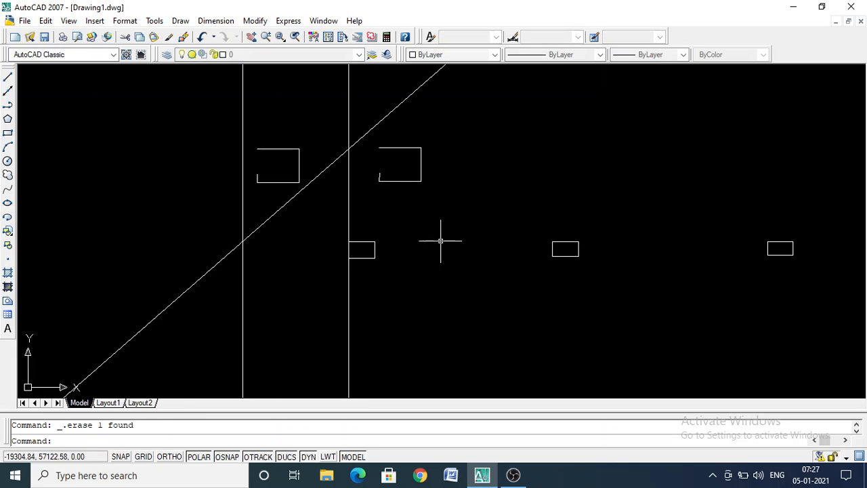
left_click(365, 202)
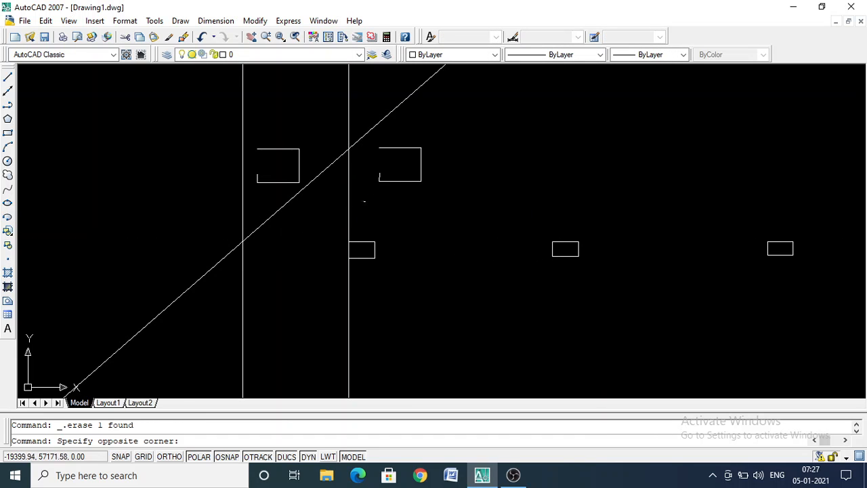
left_click(231, 137)
key("Delete")
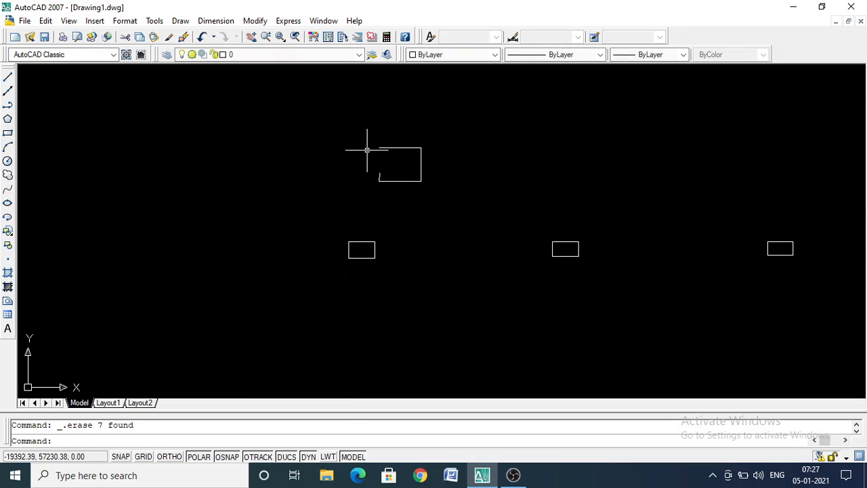
Step: Erase the polyline outline and the three small rectangles to empty the drawing
left_click(353, 137)
left_click(284, 143)
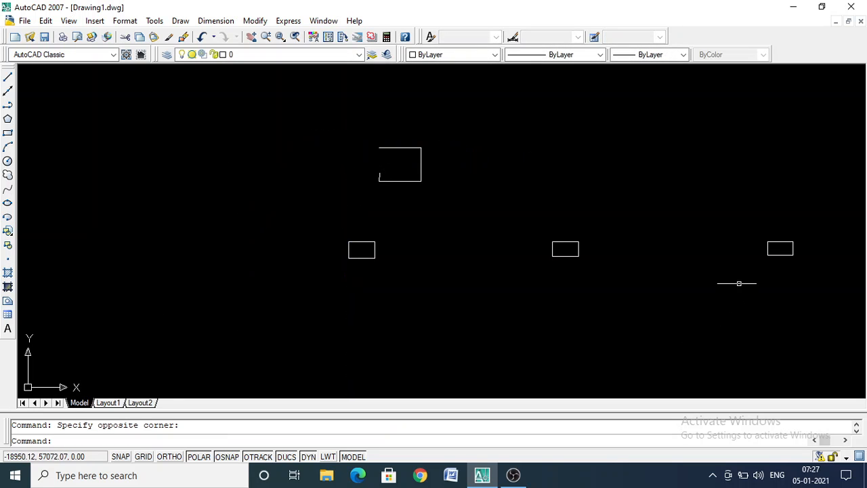
left_click(840, 294)
left_click(213, 106)
key("Delete")
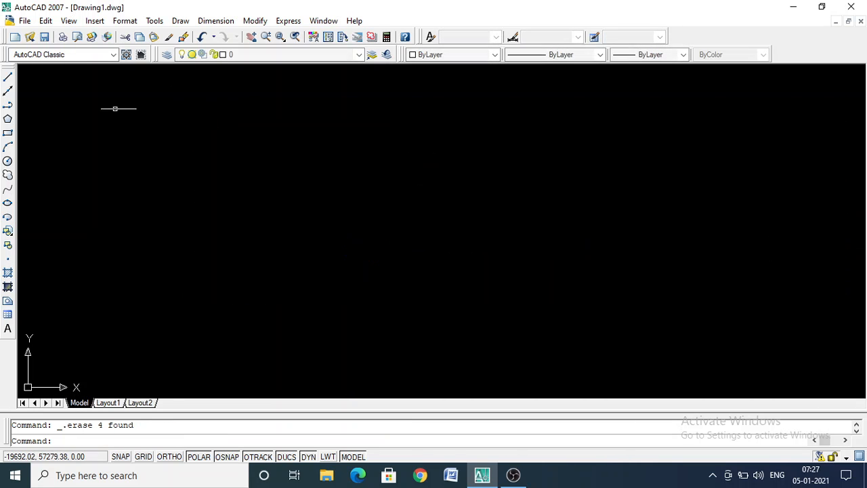
left_click(7, 148)
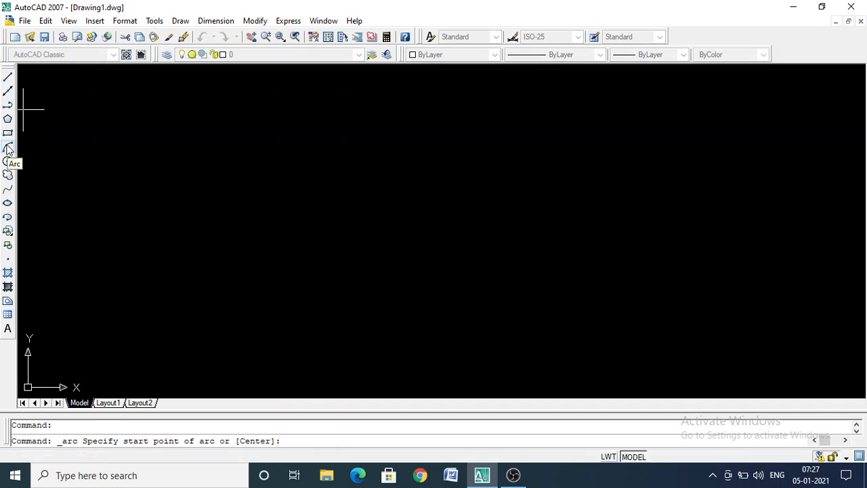
left_click(8, 119)
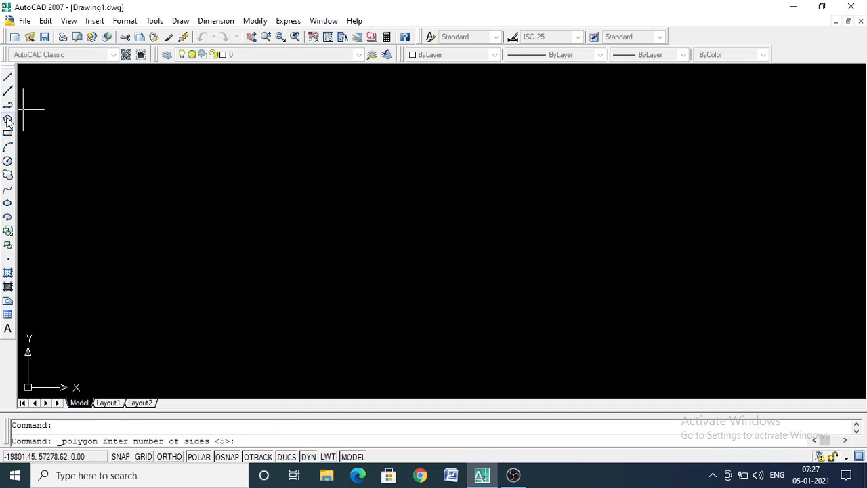
left_click(7, 162)
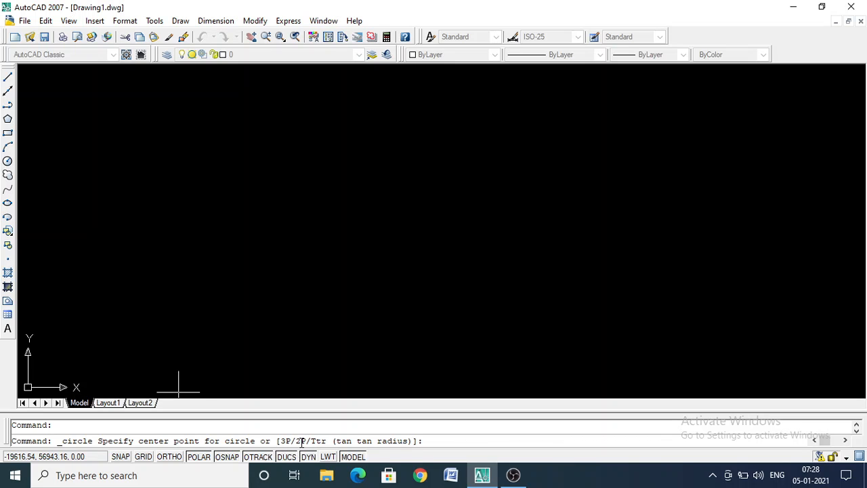
Step: Draw a horizontal line 50 units long in the empty drawing area
left_click(7, 77)
left_click(237, 221)
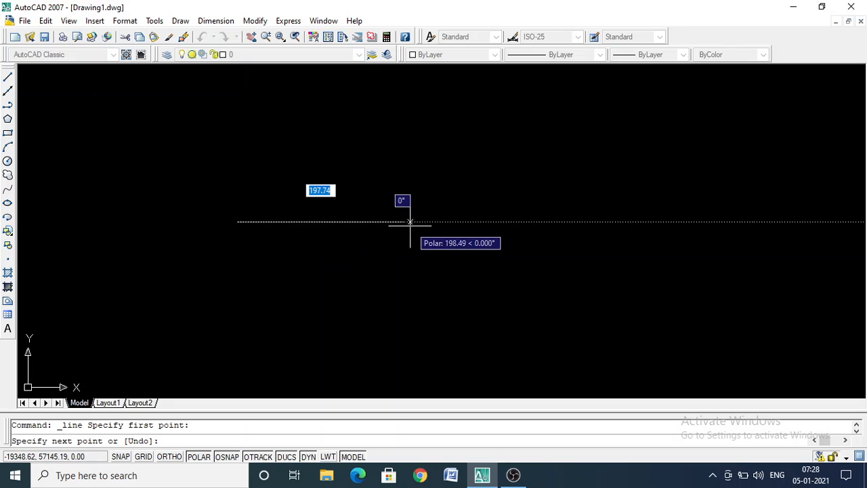
type("0")
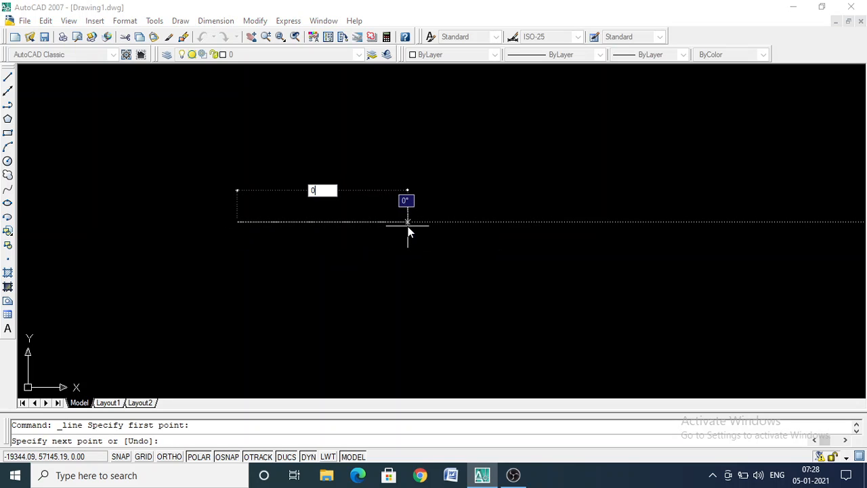
key("Return")
type("50")
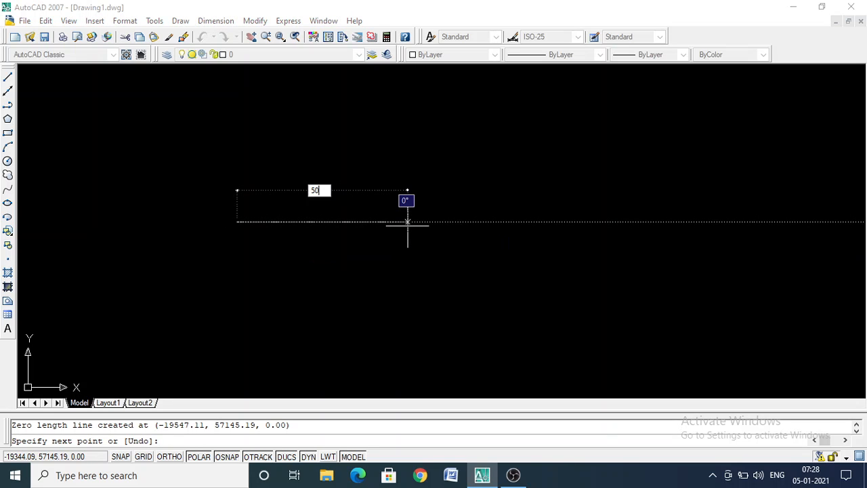
key("Return")
key("Escape")
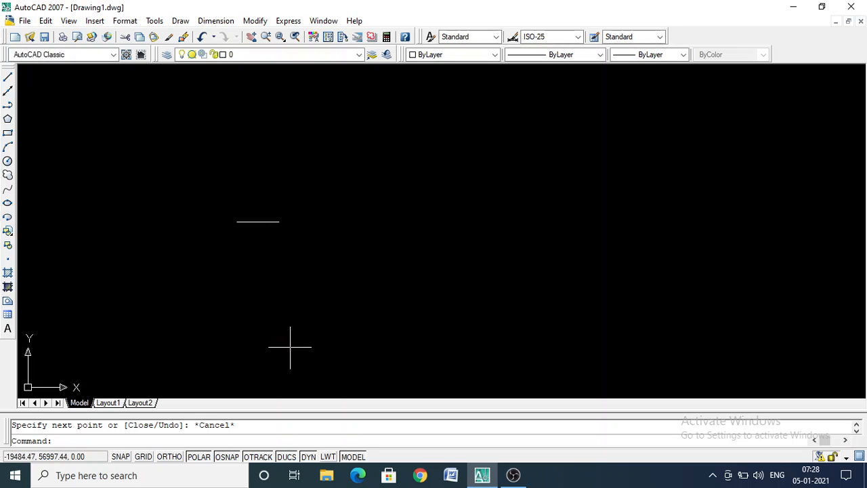
Step: Draw a circle with a diameter of 100 centred on the left endpoint of the horizontal line
scroll(271, 223, "up", 3)
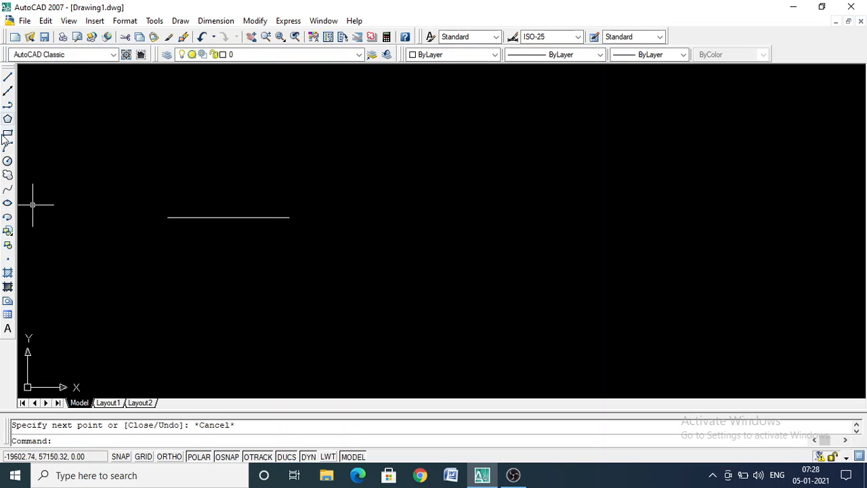
left_click(8, 161)
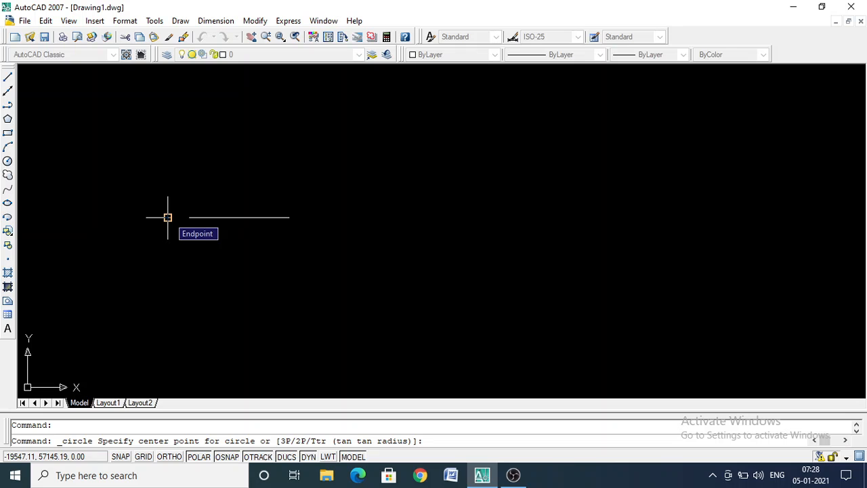
left_click(167, 218)
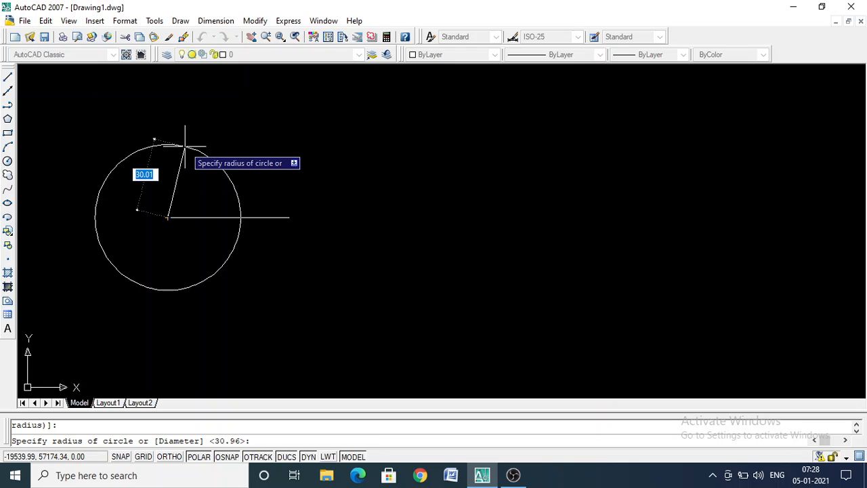
type("d")
key("Return")
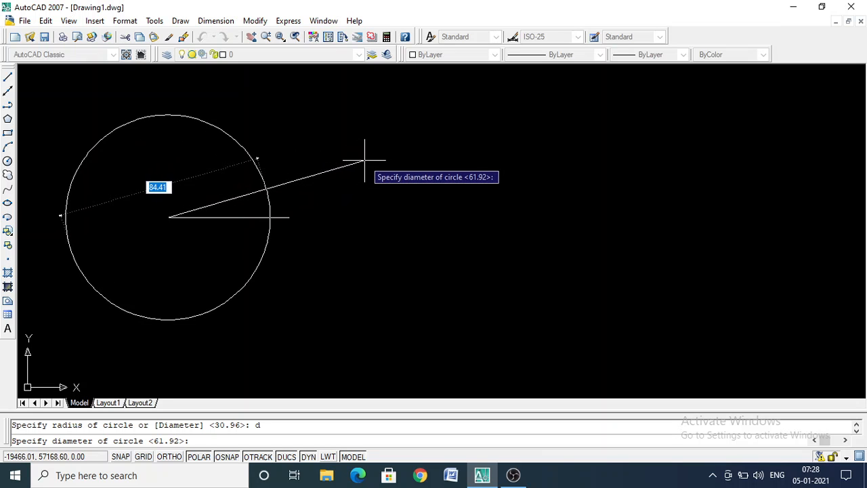
type("1")
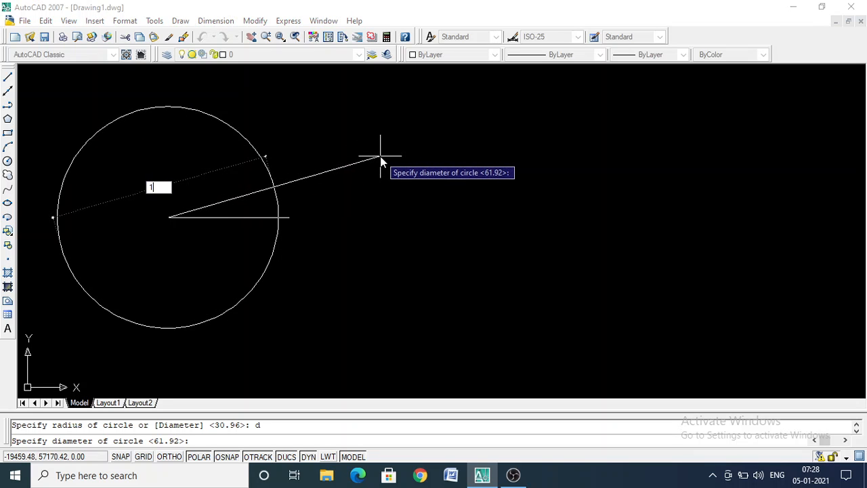
type("00")
key("Return")
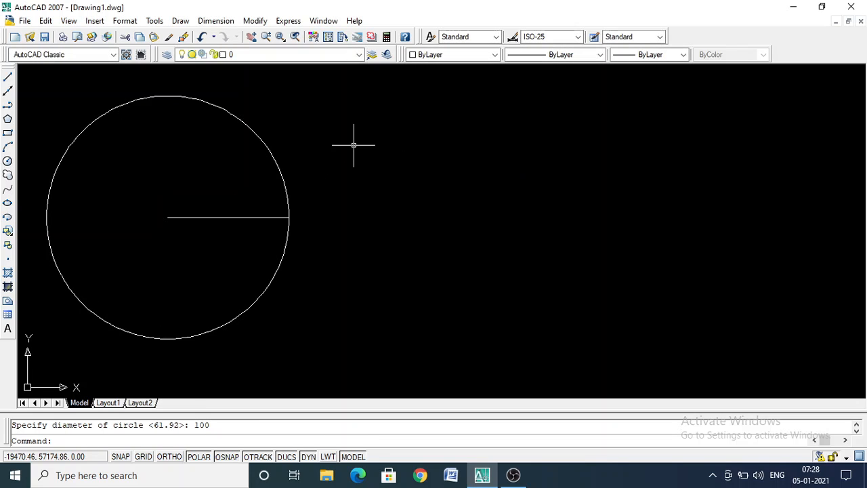
Step: Draw a circle with a radius of 25 centred on the right endpoint of the same horizontal line
left_click(168, 217)
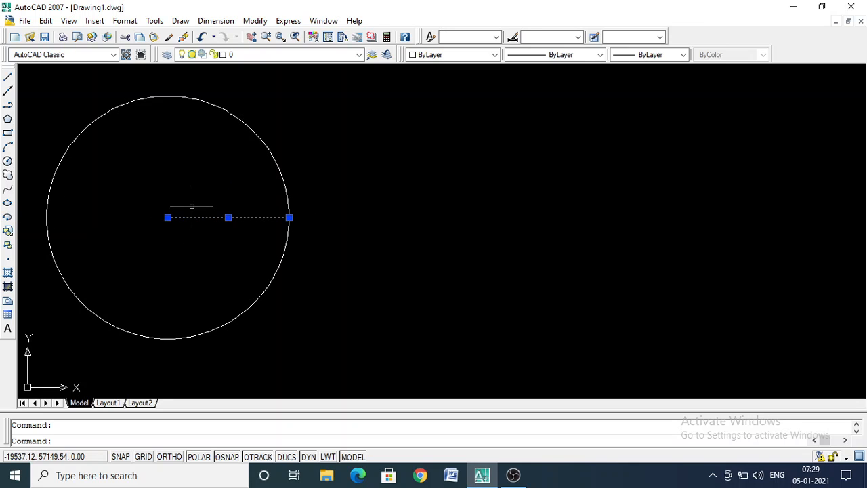
left_click(8, 80)
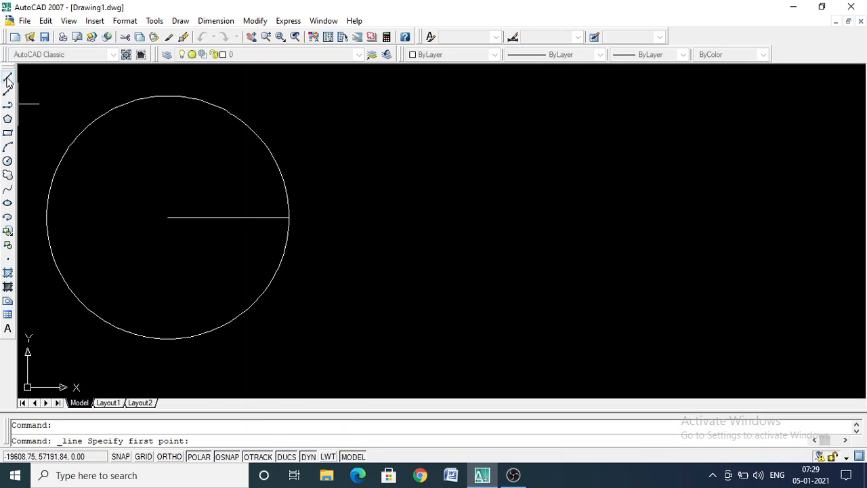
left_click(8, 161)
left_click(289, 217)
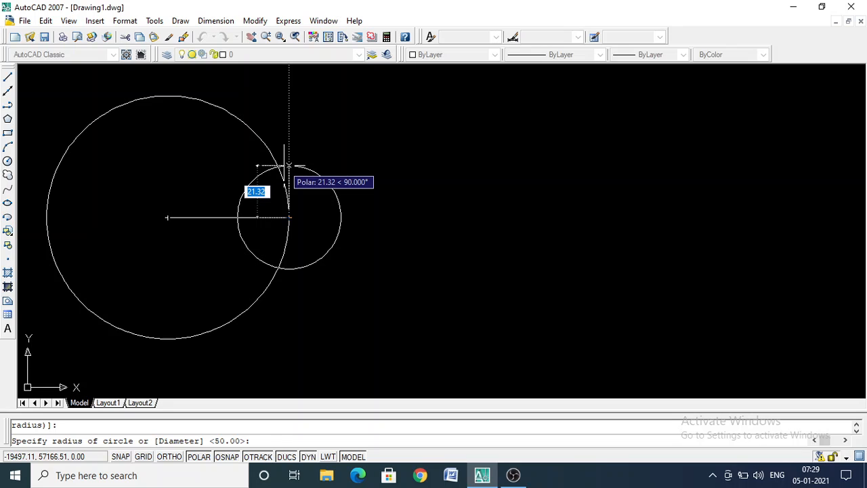
type("1")
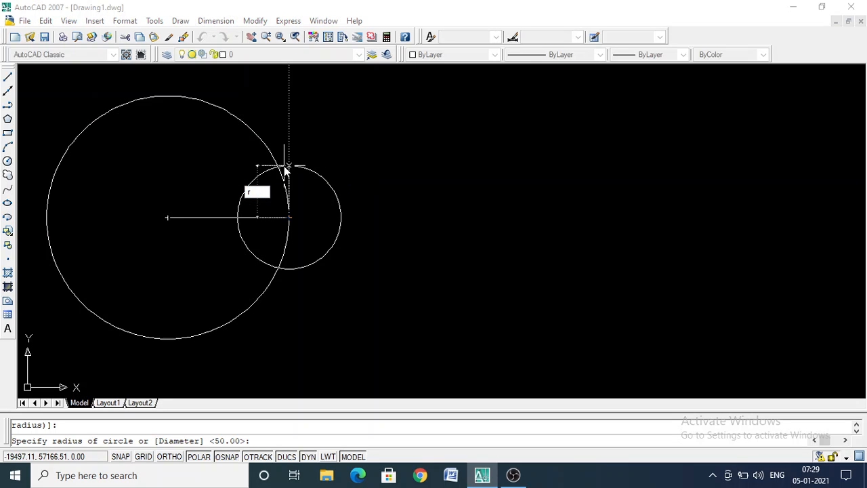
key("Return")
key("BackSpace")
type("2")
key("Return")
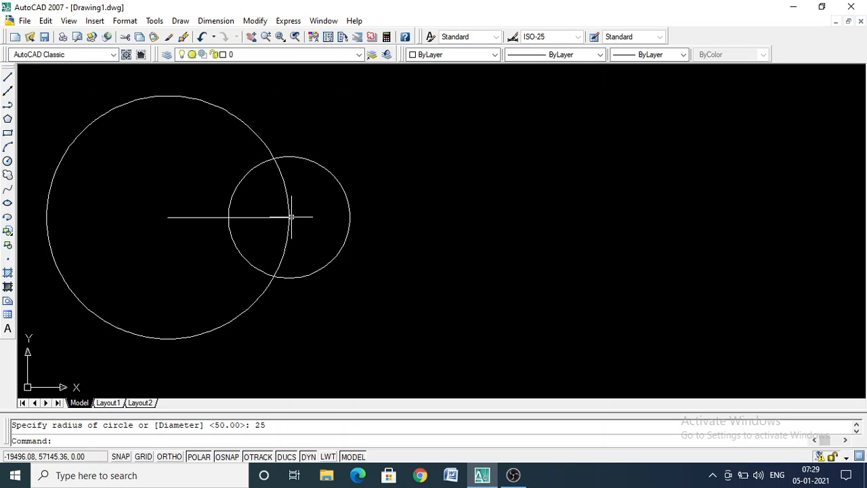
Step: Draw a separate freehand horizontal line to the right of the two circles, level with their centres
left_click(7, 78)
left_click(494, 217)
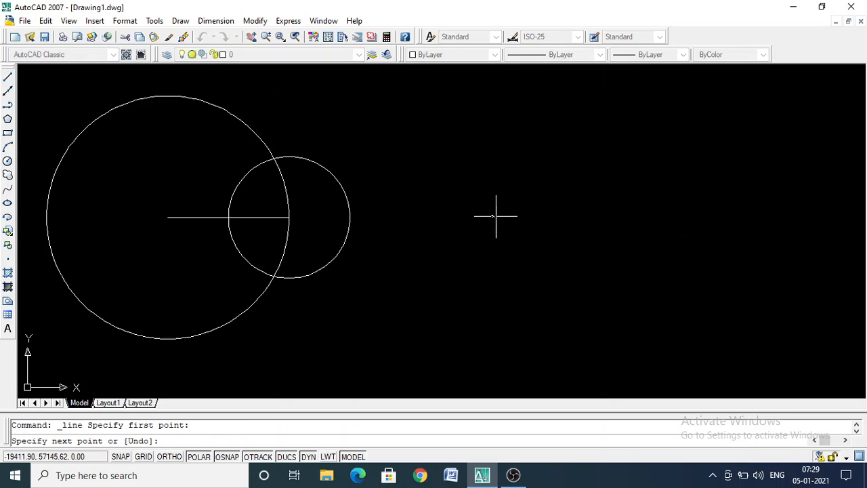
left_click(627, 216)
key("Escape")
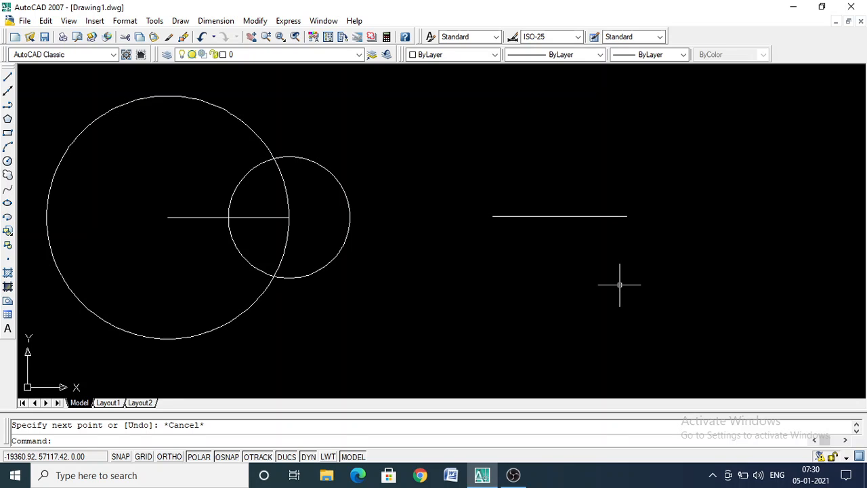
left_click(7, 161)
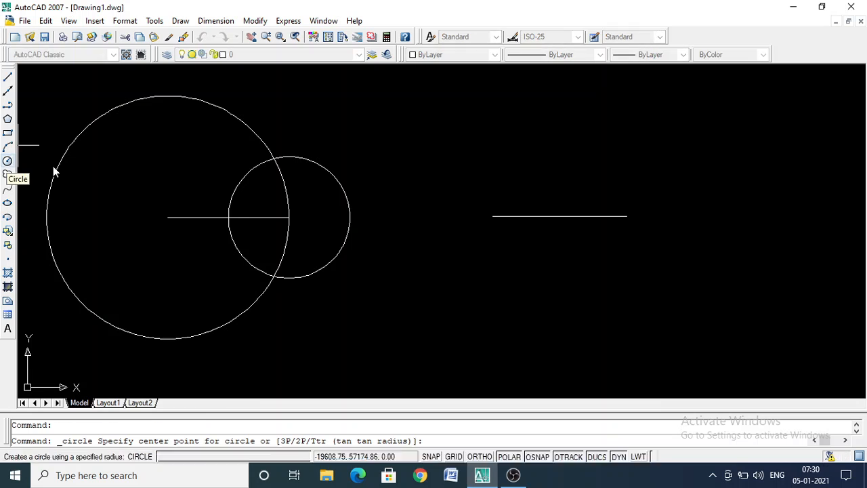
left_click(492, 216)
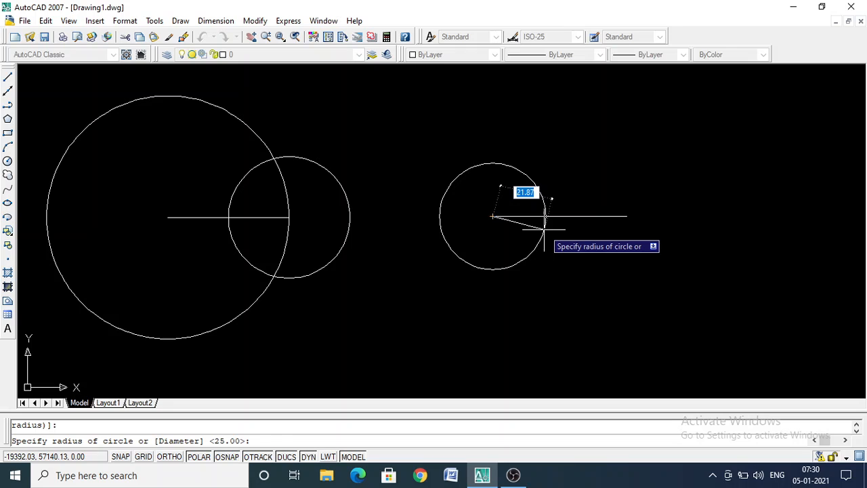
type("2p")
key("Return")
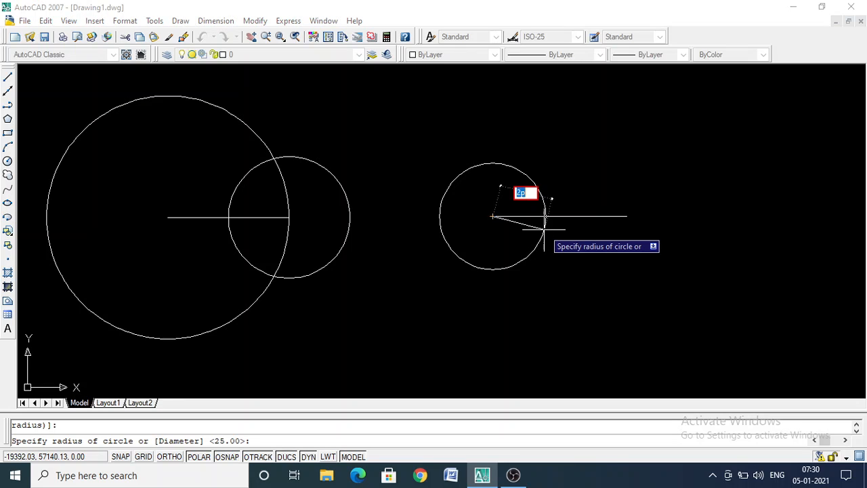
key("Escape")
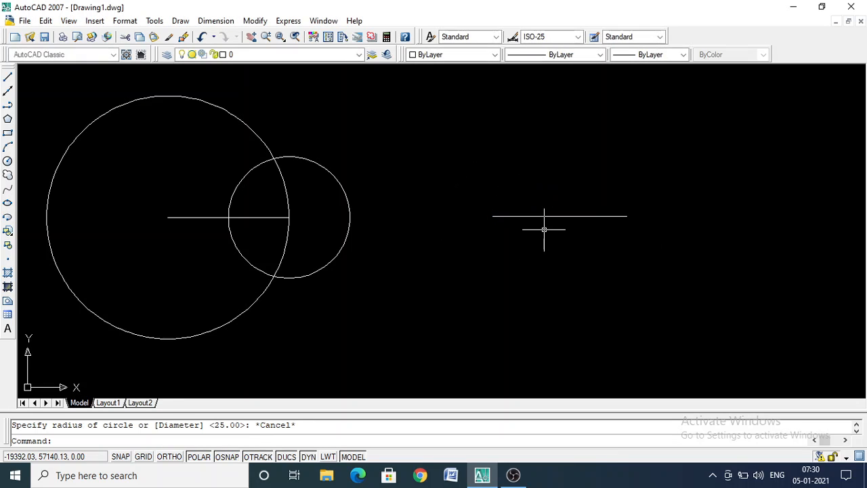
Step: Draw a two-point (2P) circle using both endpoints of the separate right-hand line as the ends of its diameter
left_click(7, 161)
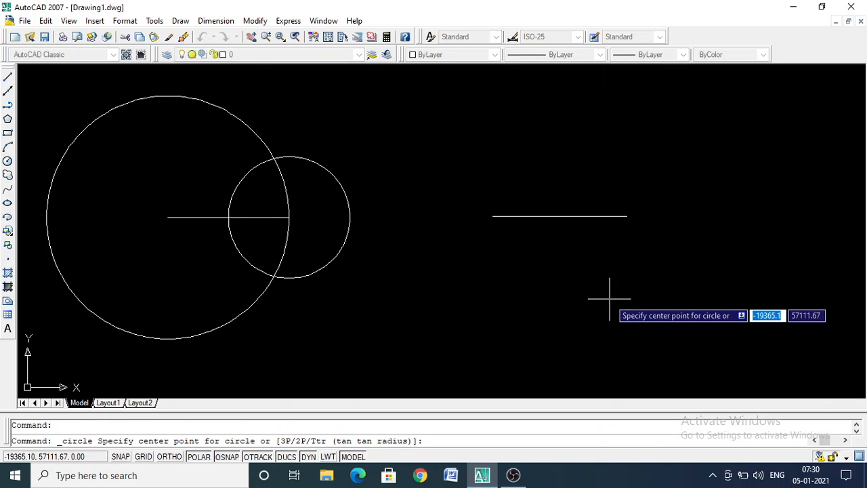
type("2")
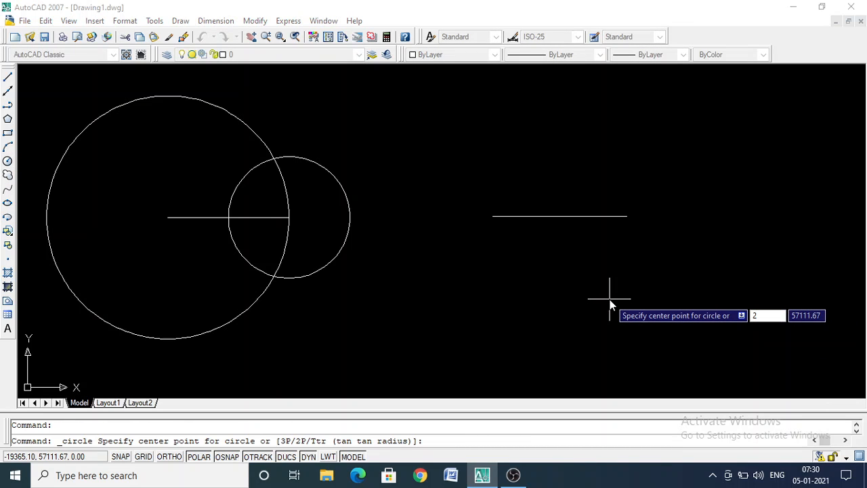
type("2")
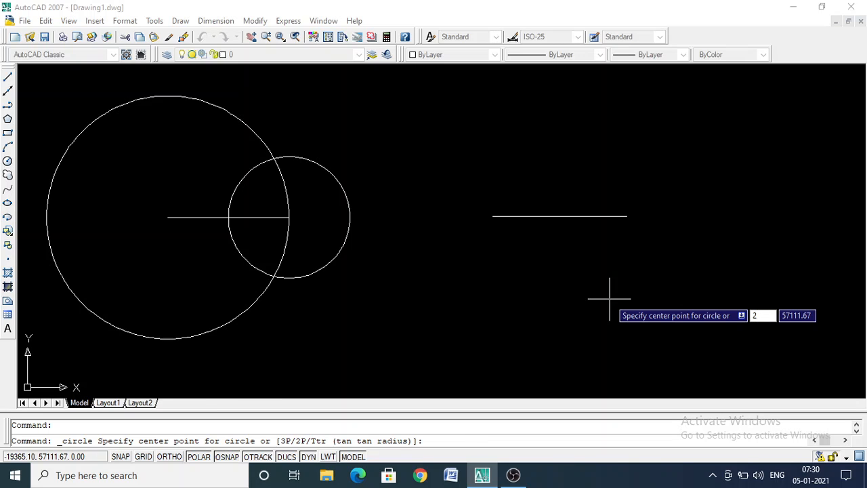
type("p")
key("Return")
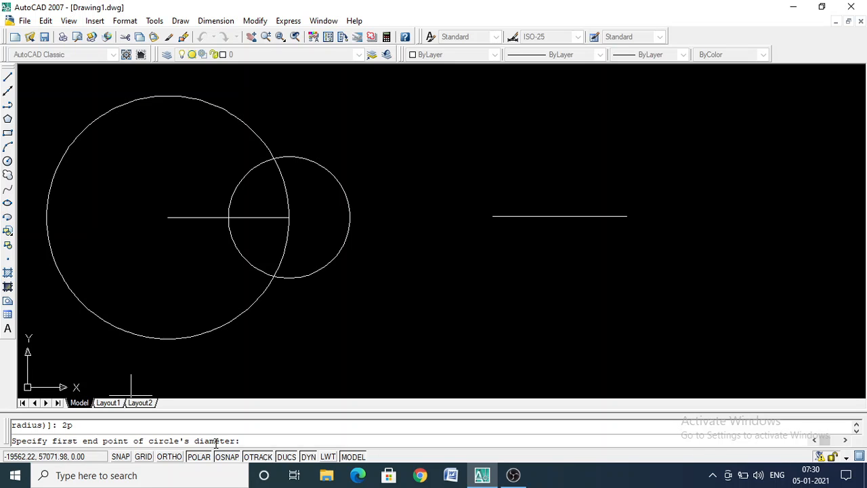
left_click(492, 216)
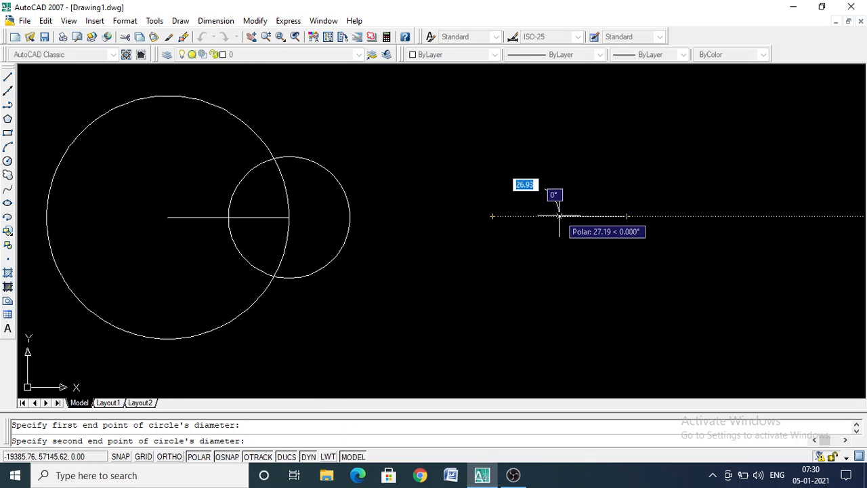
left_click(627, 216)
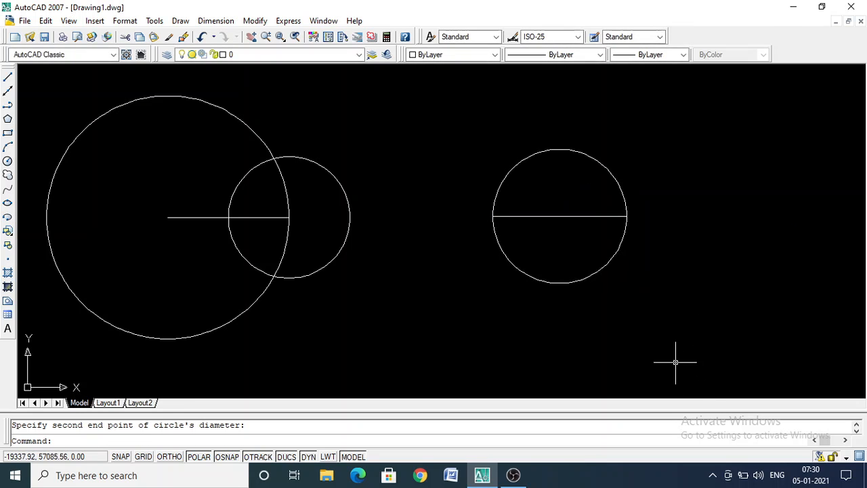
Step: Draw a horizontal line 50 units long in the empty area below and between the circles
left_click(8, 79)
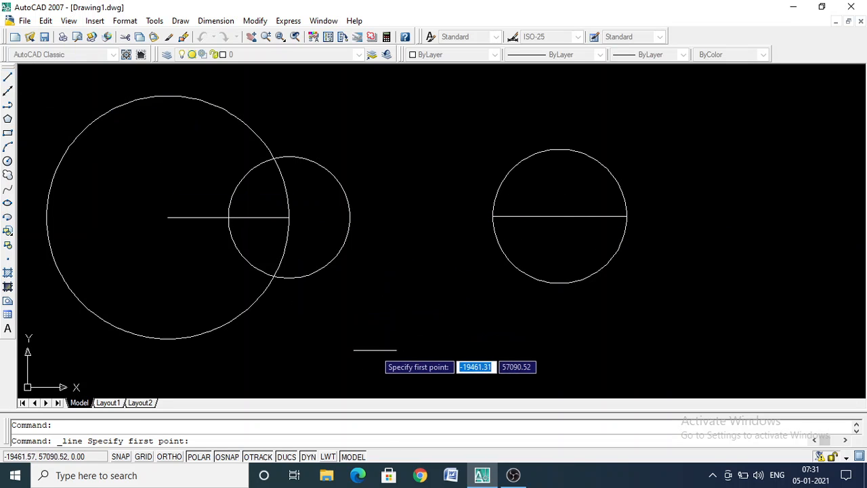
left_click(375, 350)
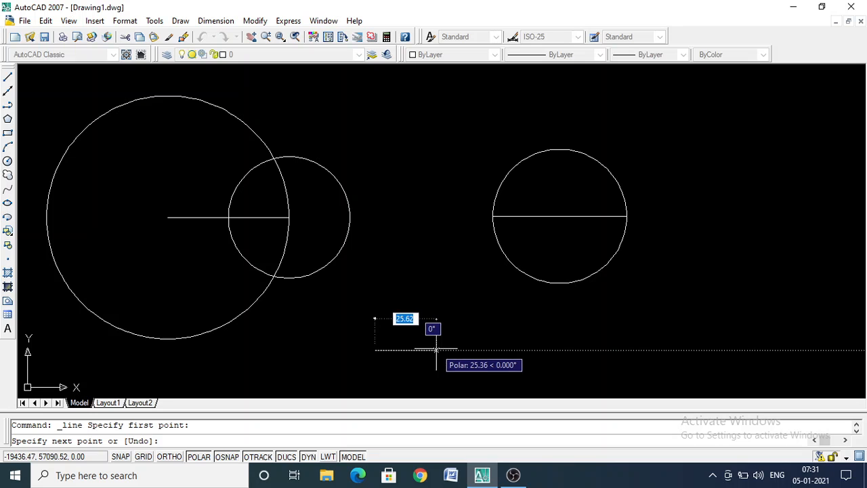
type("50")
key("Return")
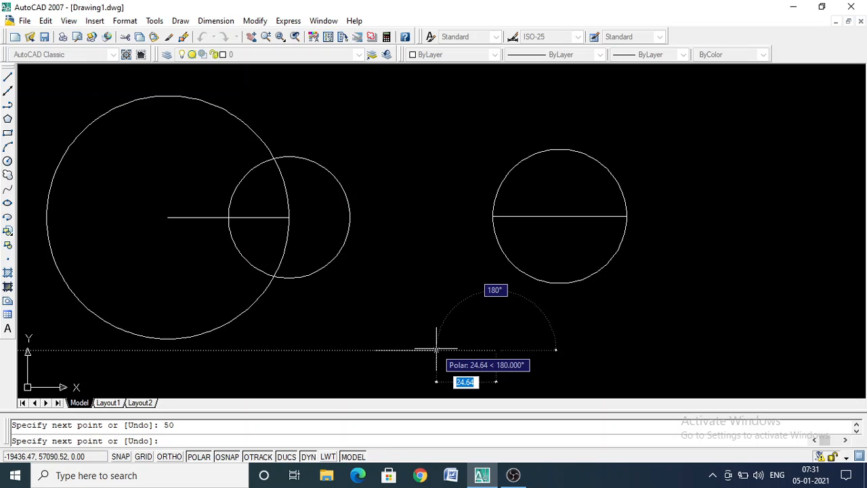
left_click(500, 349)
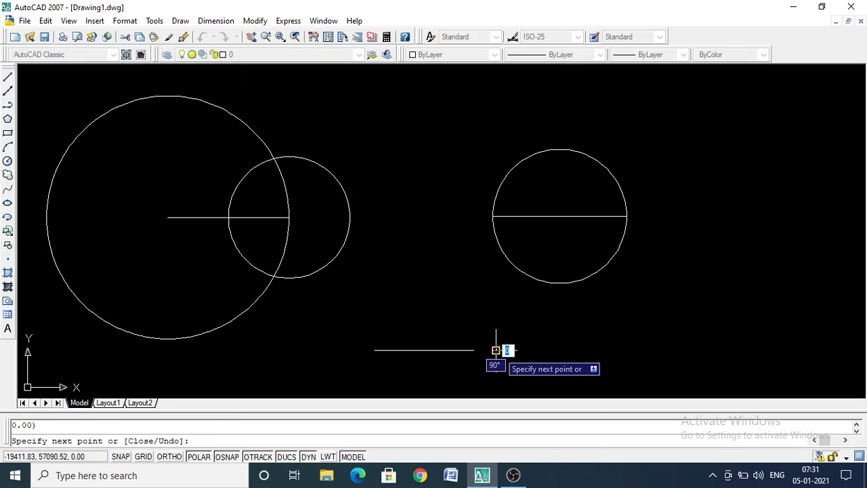
key("Escape")
left_click(7, 78)
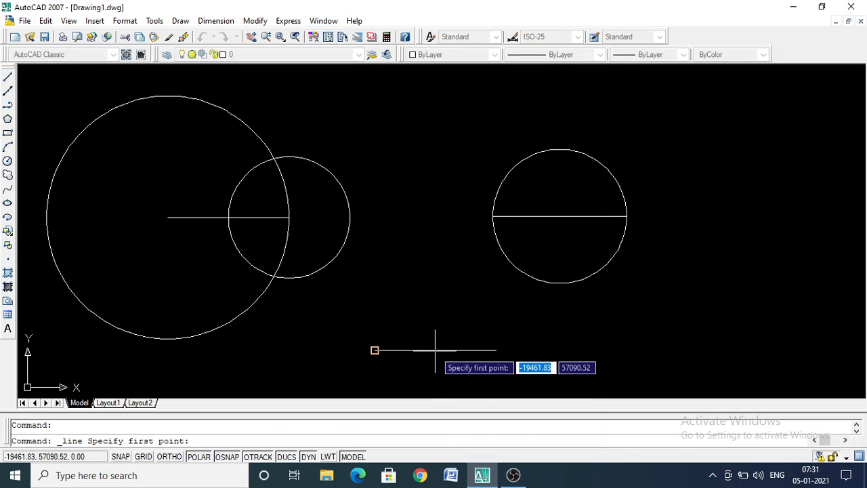
key("Escape")
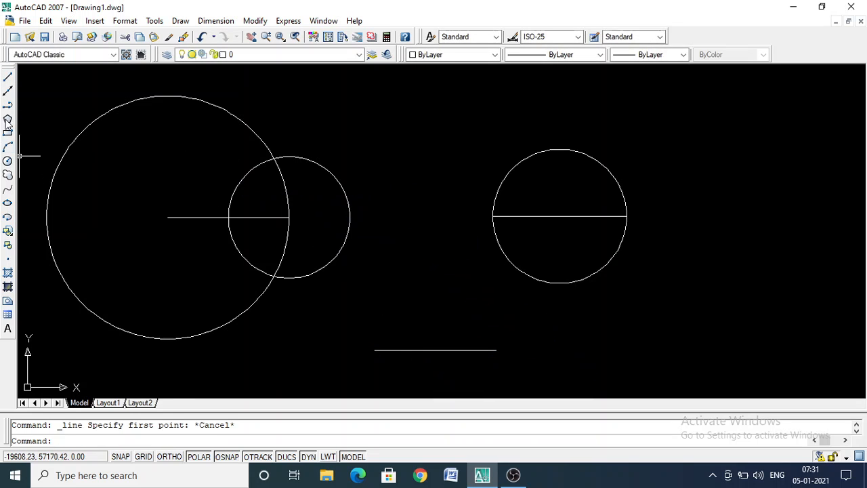
left_click(7, 78)
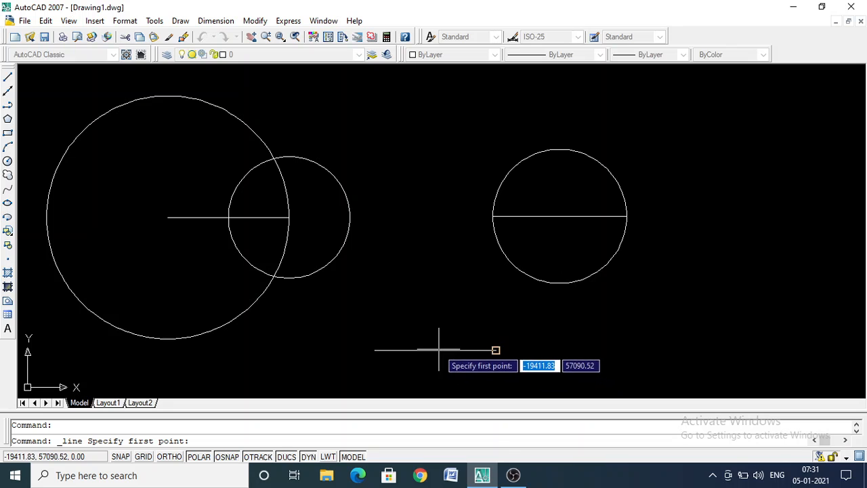
key("Escape")
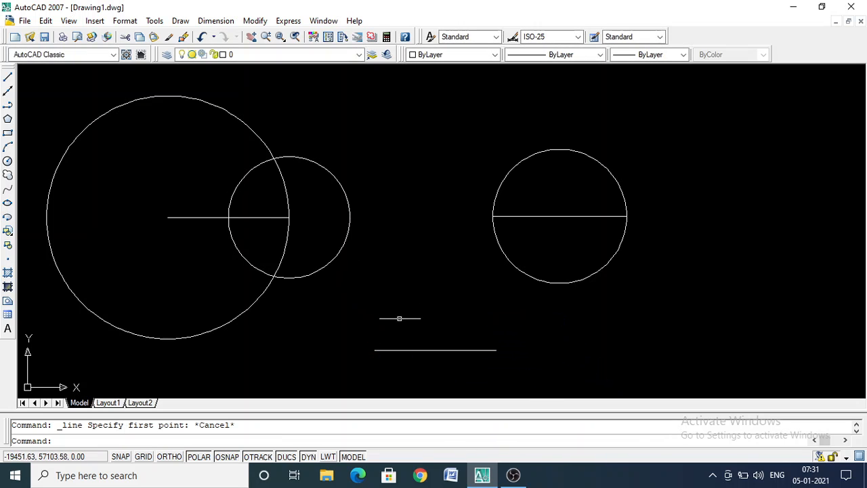
Step: Erase the 50-unit horizontal line below the circles
left_click(392, 319)
left_click(466, 368)
left_click(415, 350)
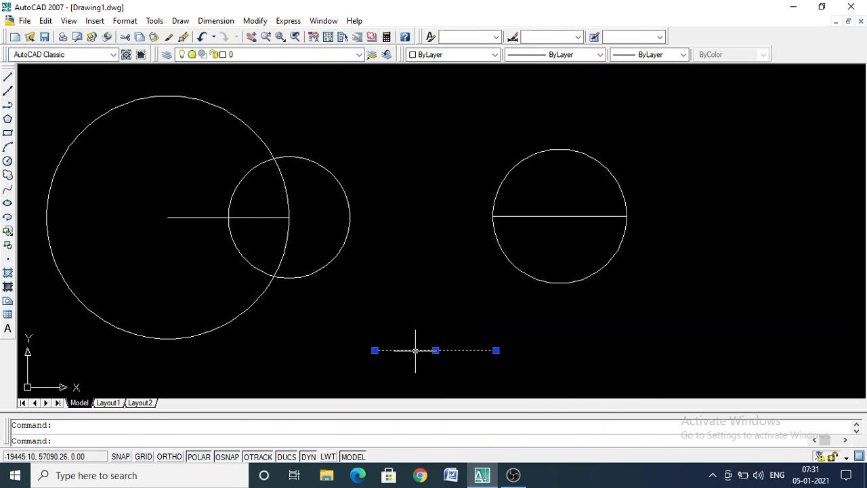
key("Delete")
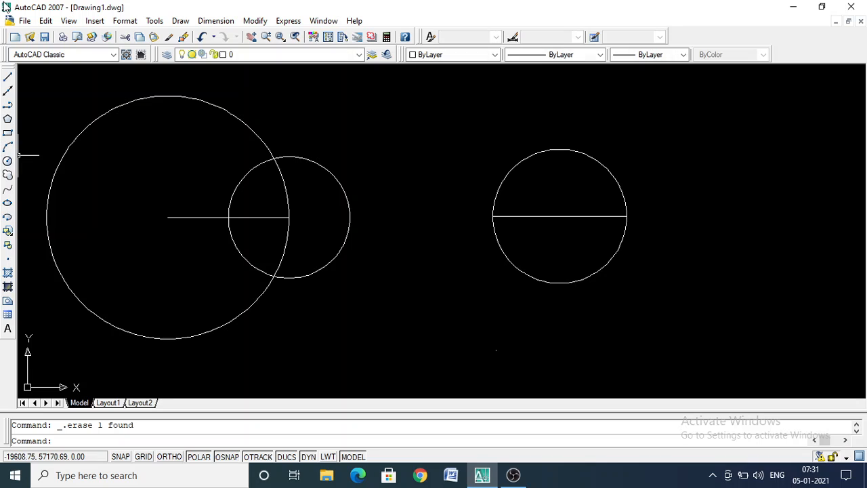
Step: Draw two consecutive horizontal line segments, each 25 units long, end to end below the circles
left_click(8, 76)
left_click(352, 350)
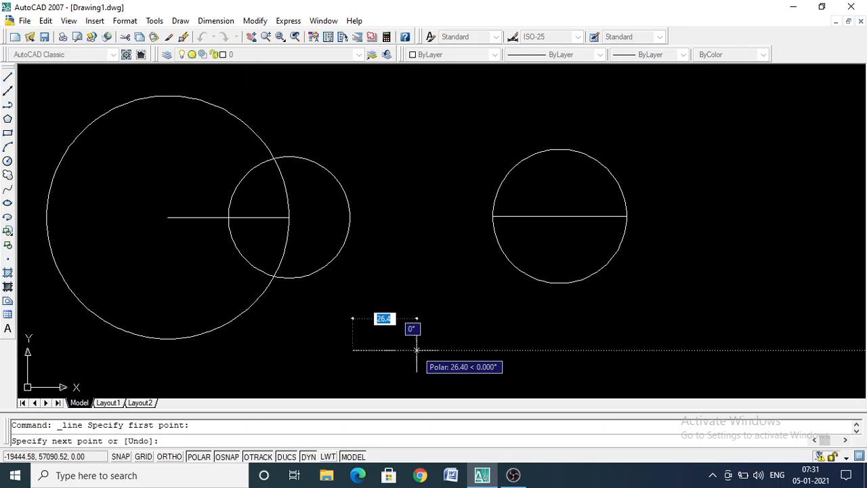
type("25")
key("Return")
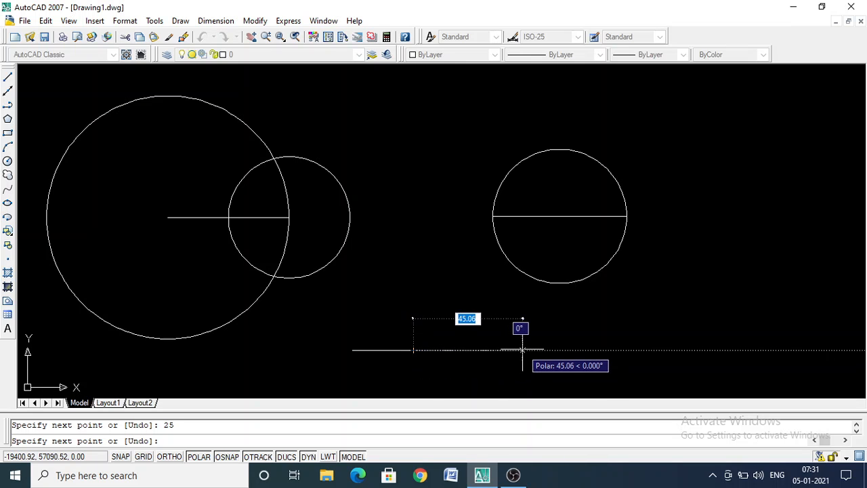
type("25")
key("Return")
key("Escape")
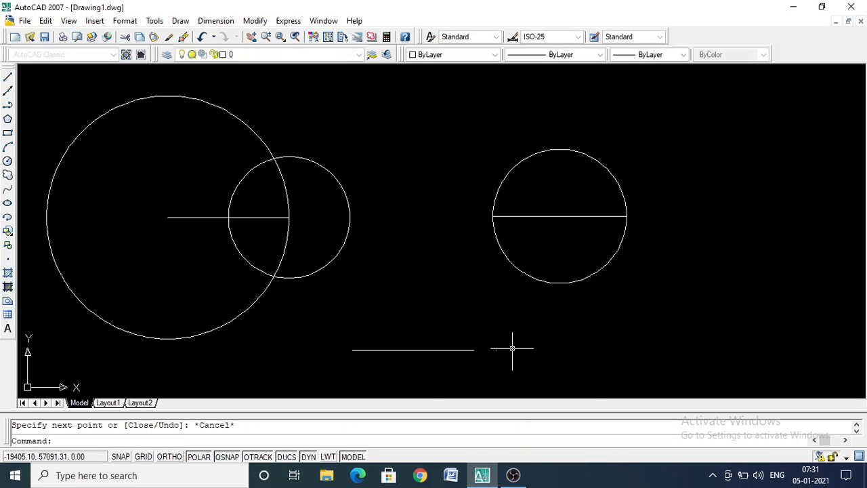
Step: Draw a 25-unit vertical line upward from the midpoint of the lone horizontal line below the circles
left_click(8, 78)
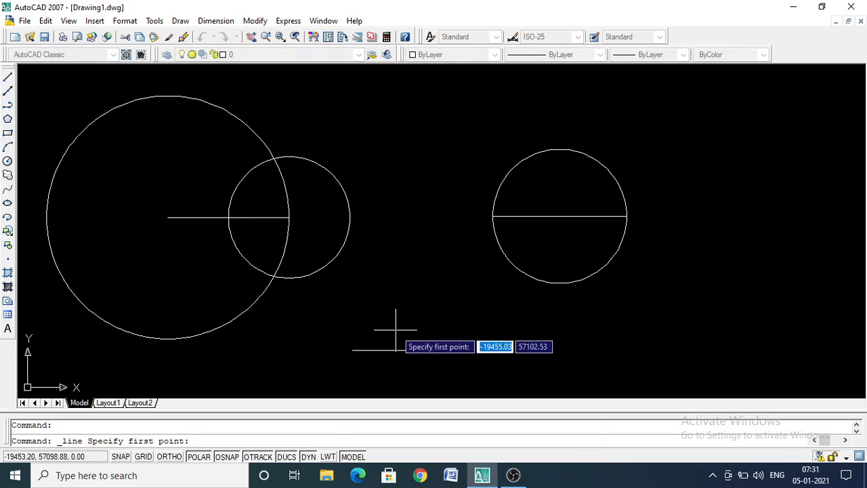
left_click(413, 351)
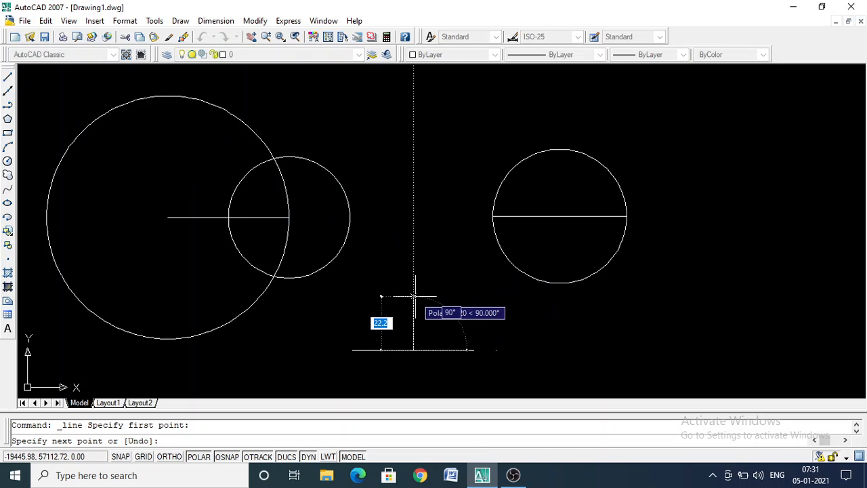
type("25")
key("Return")
key("Escape")
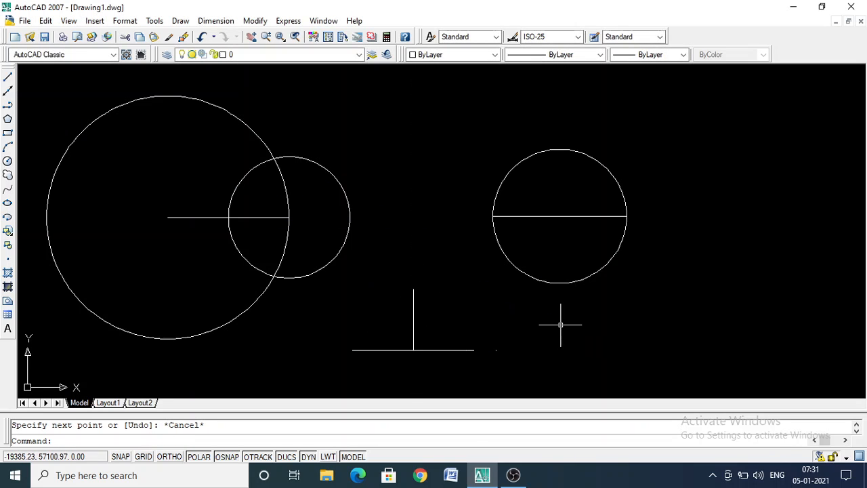
Step: Draw a three-point (3P) circle through the horizontal line's two ends and the upper end of the 25-unit vertical line
left_click(7, 162)
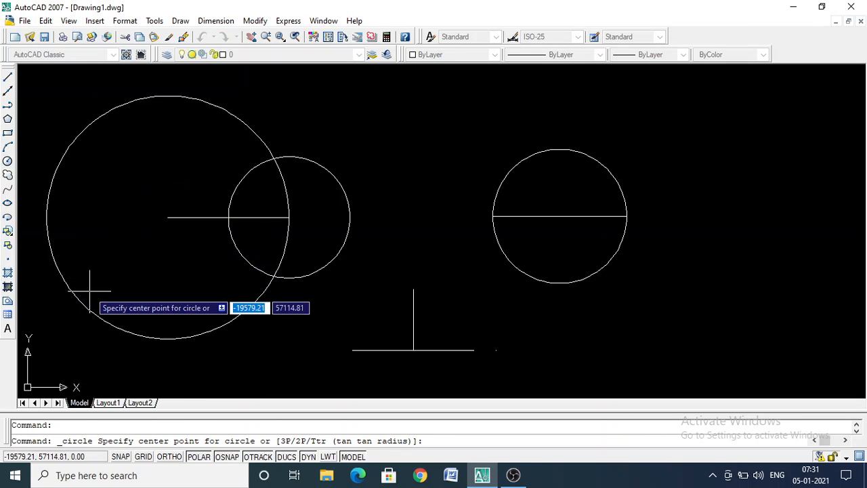
left_click(7, 162)
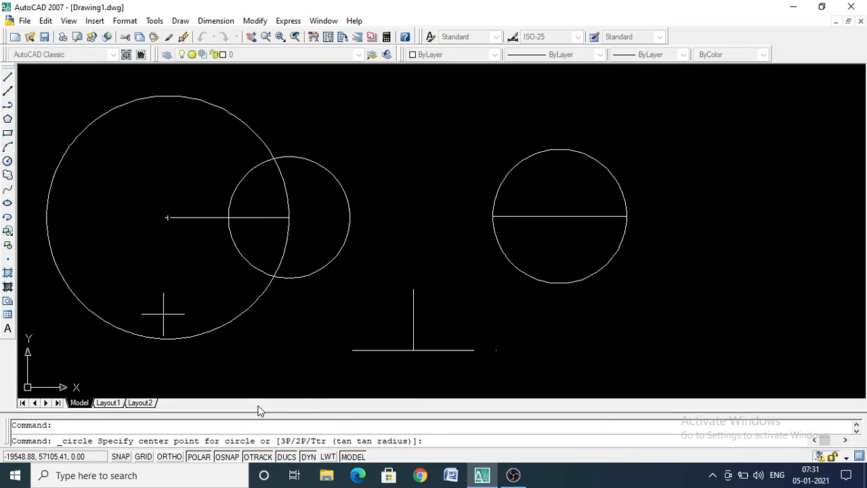
key("Return")
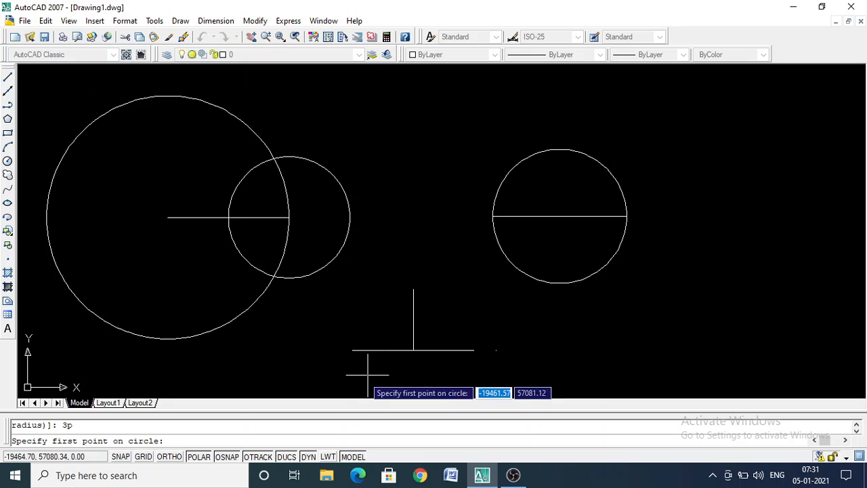
left_click(352, 350)
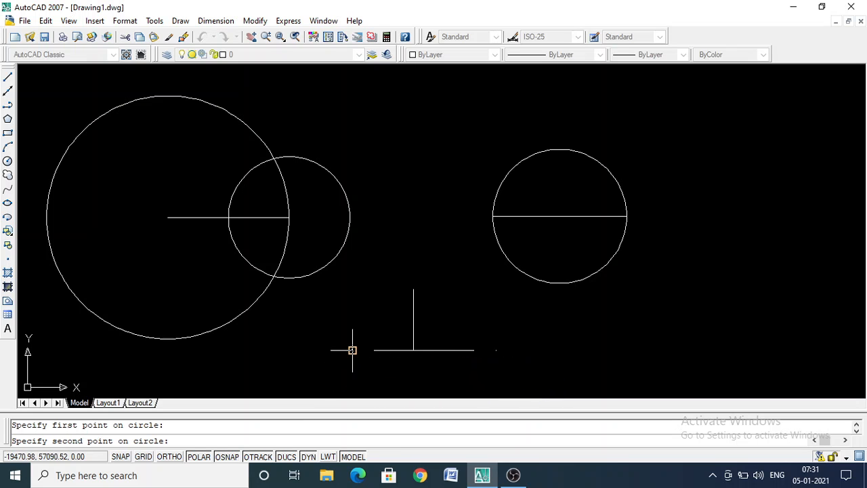
left_click(414, 289)
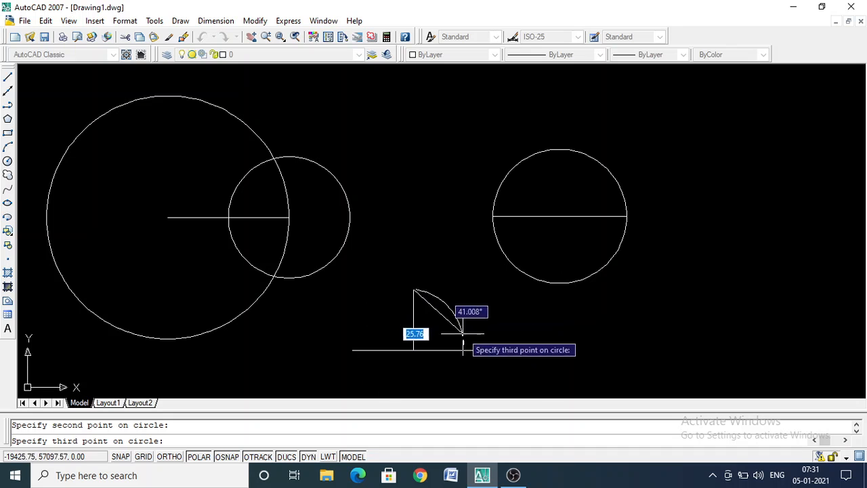
left_click(473, 350)
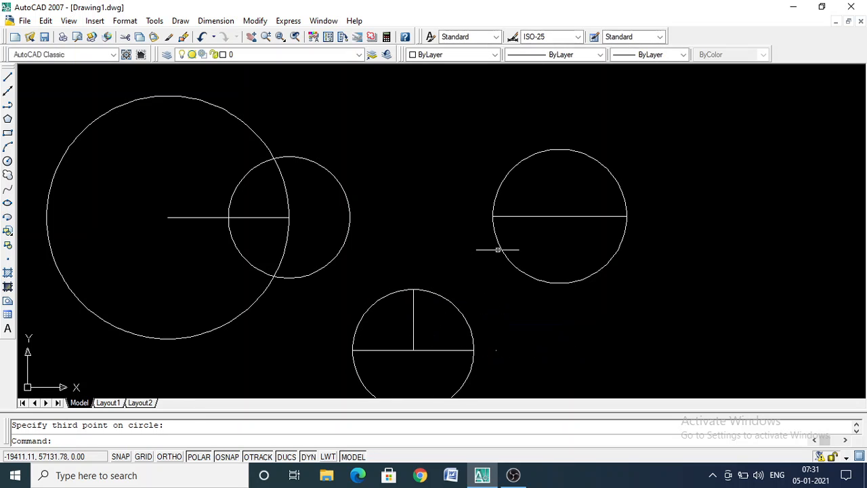
Step: Draw an L shape beside the large circle, with a vertical line down and a horizontal line running right from its lower end
scroll(525, 224, "down", 2)
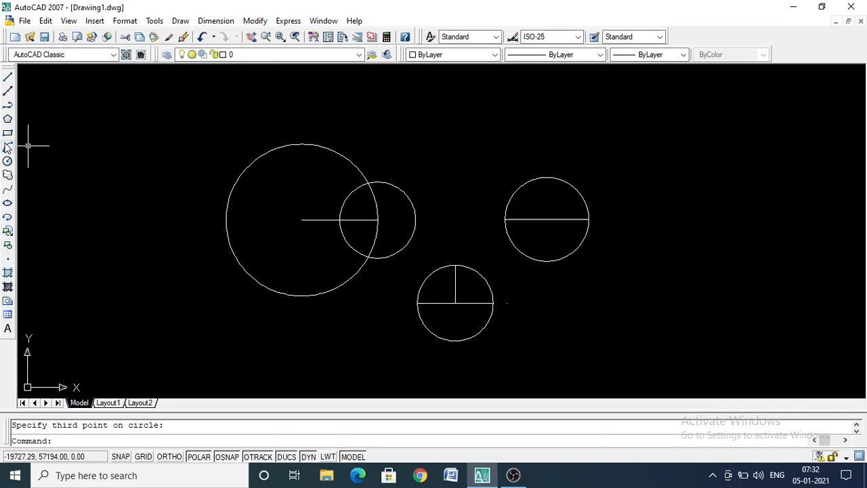
left_click(8, 79)
left_click(62, 124)
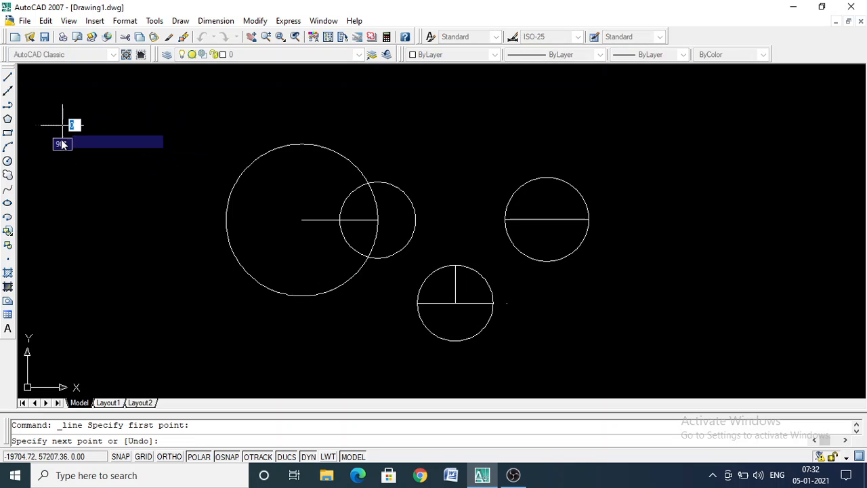
left_click(62, 239)
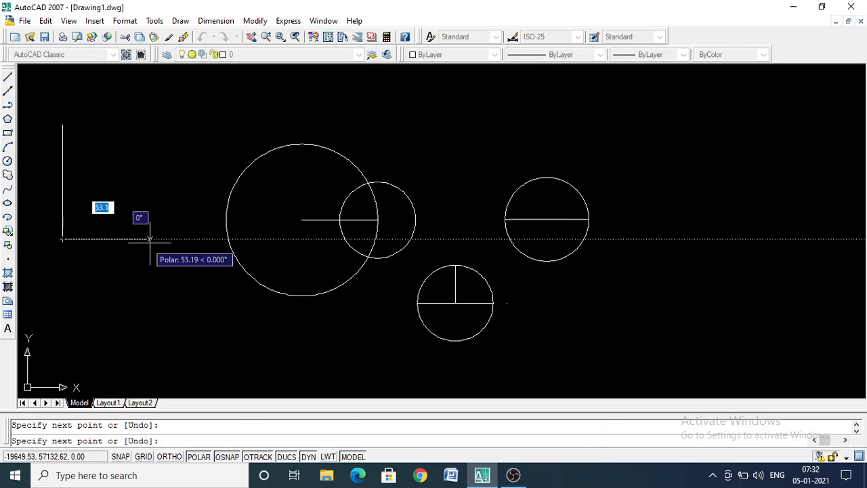
left_click(190, 238)
key("Escape")
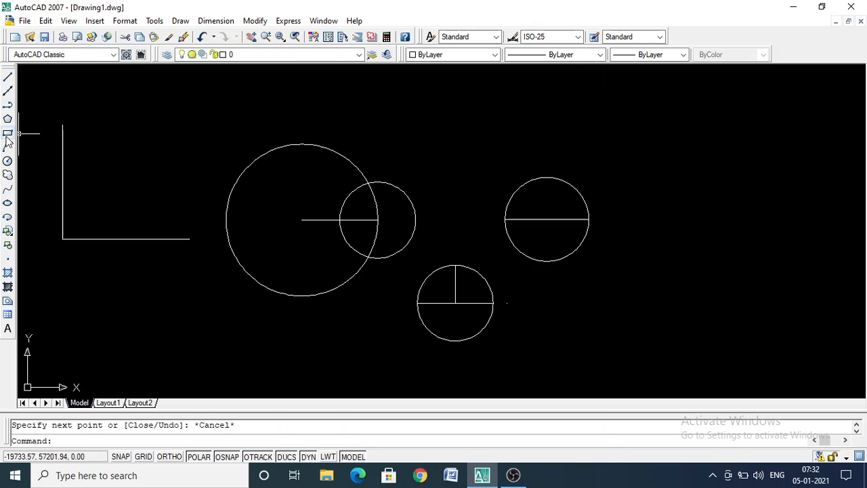
Step: Draw a tangent-tangent-radius (Ttr) circle with radius 30 touching the vertical and horizontal lines of the L shape
left_click(8, 161)
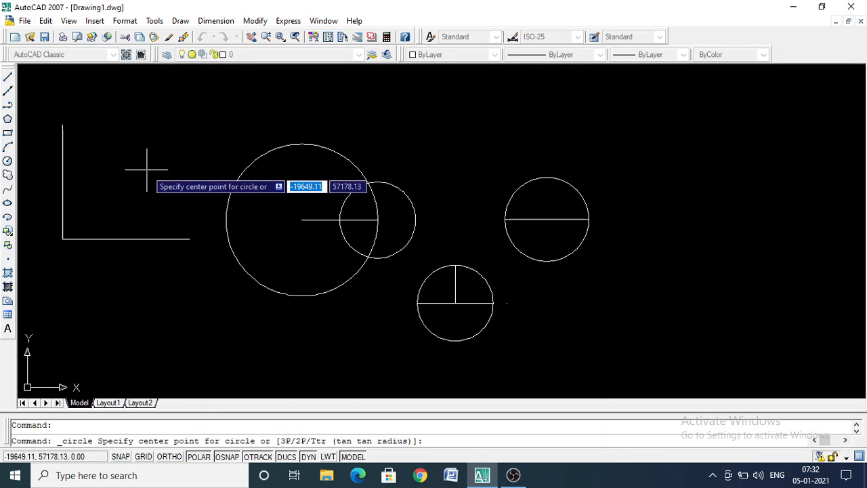
type("ttr")
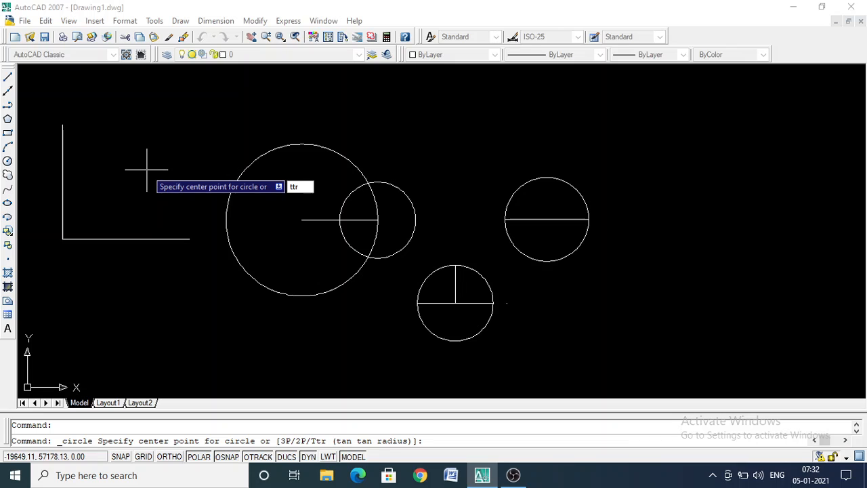
key("Return")
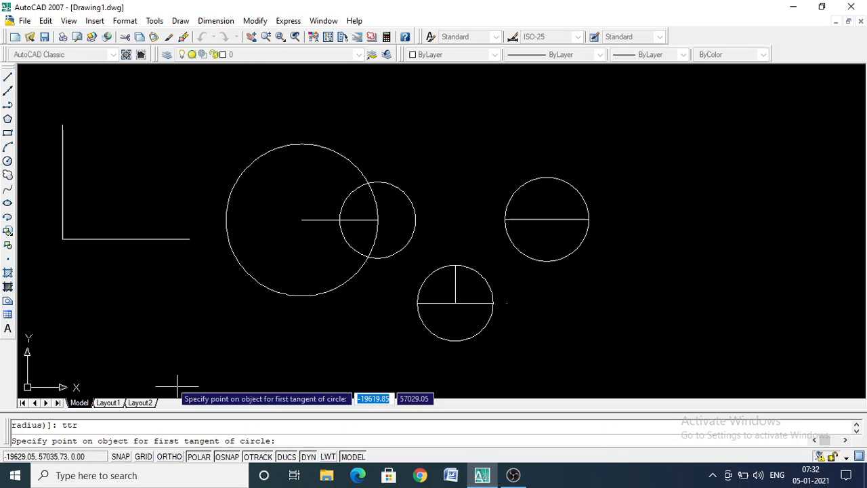
left_click(62, 175)
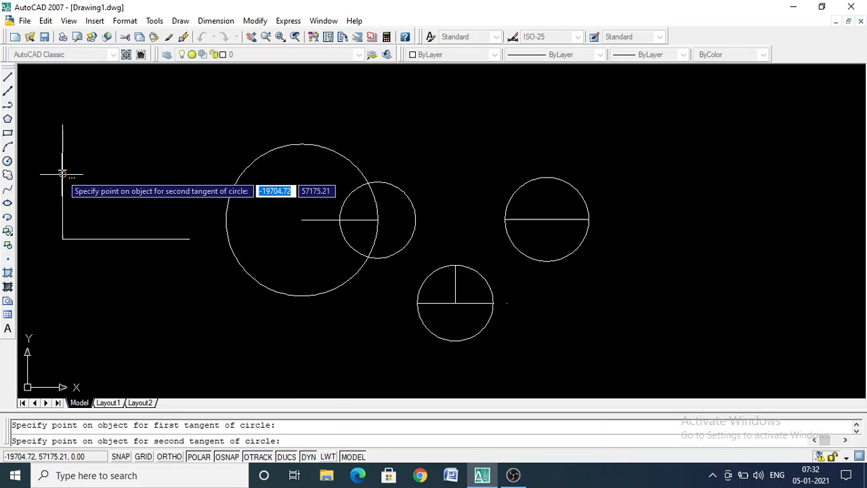
left_click(127, 238)
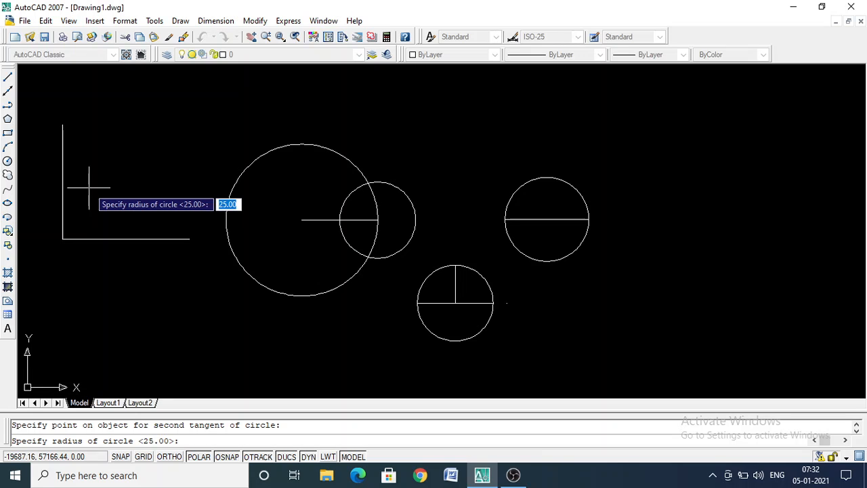
type("30")
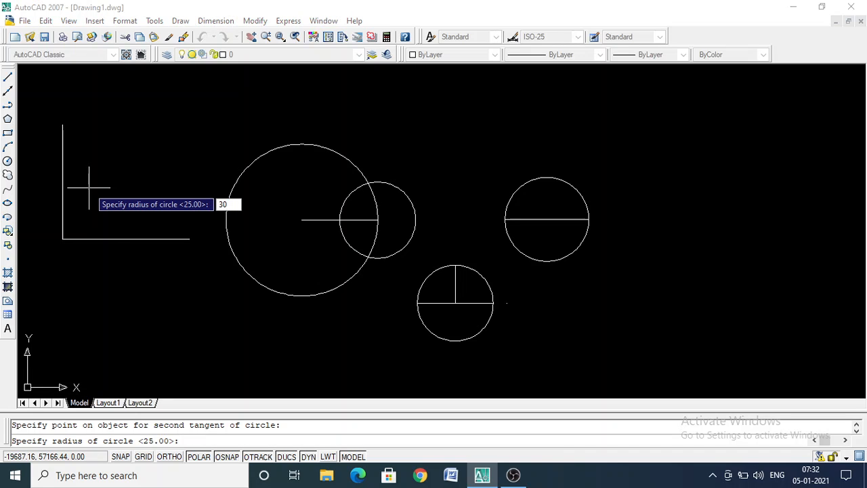
key("Return")
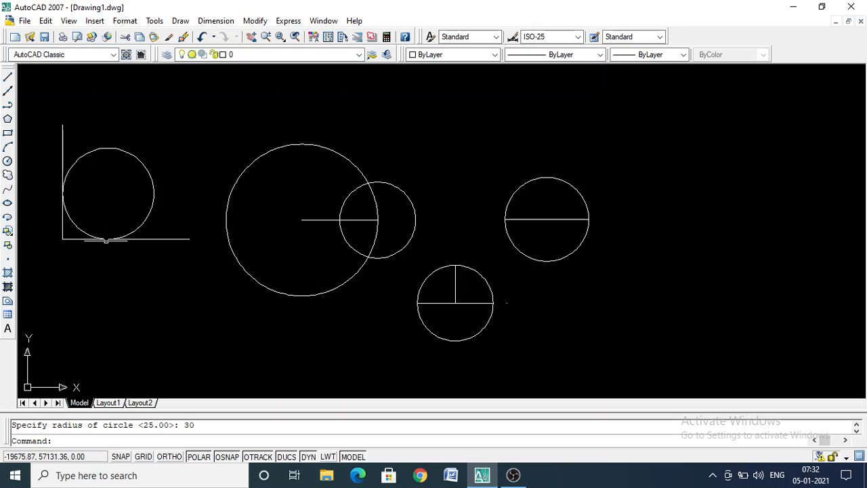
Step: Measure the tangent circle's radius with a linear dimension from its center to its right quadrant, without placing the dimension
left_click(104, 193)
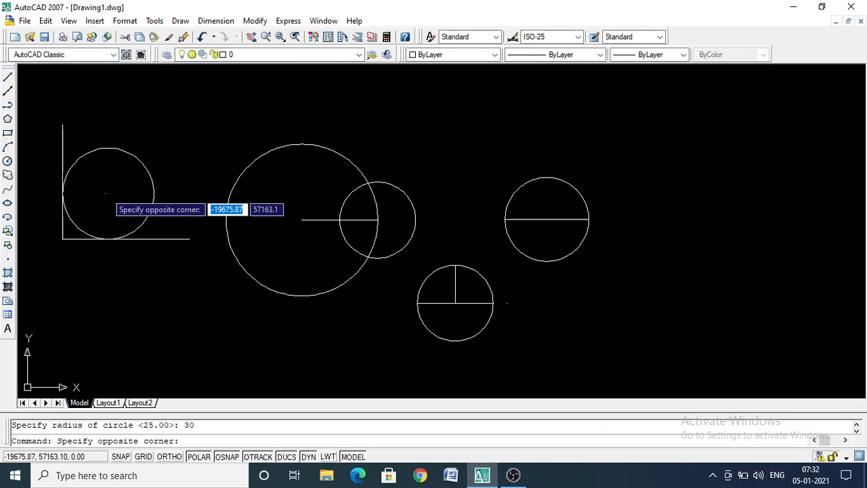
left_click(107, 186)
left_click(110, 148)
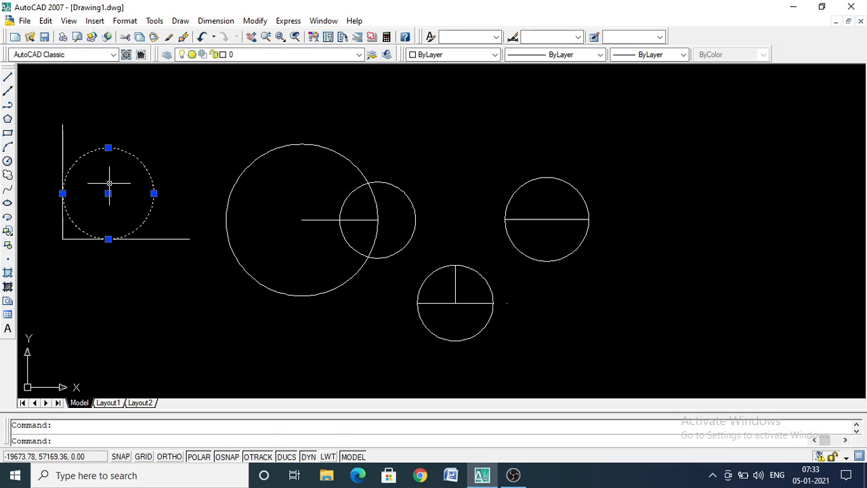
left_click(216, 20)
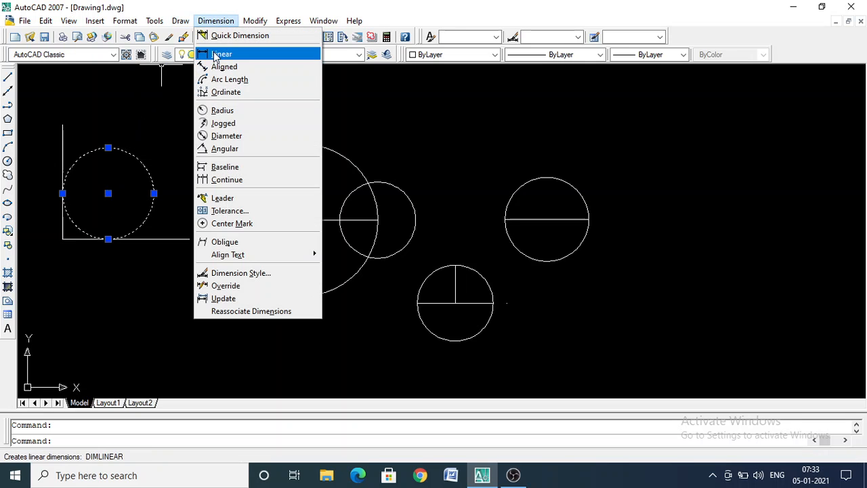
left_click(218, 54)
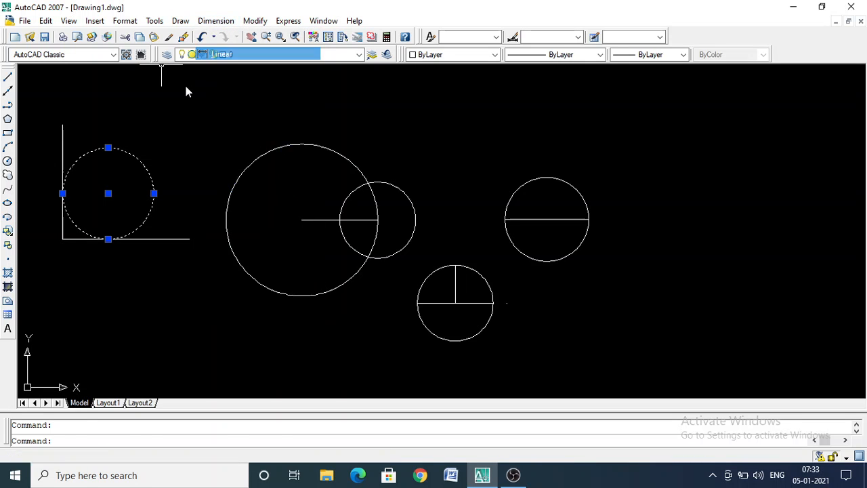
left_click(108, 193)
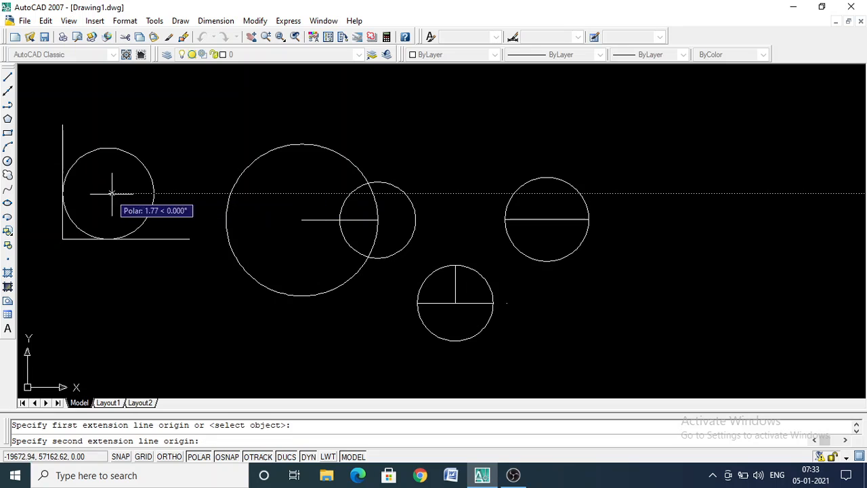
left_click(154, 193)
scroll(169, 127, "up", 5)
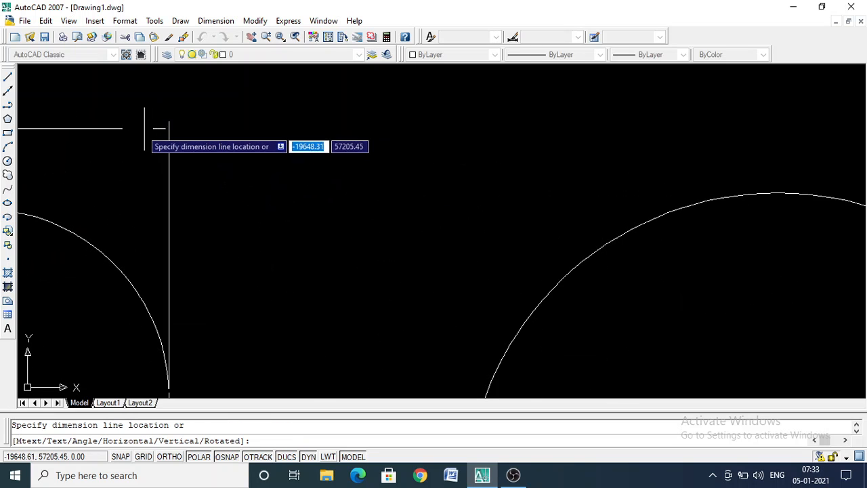
middle_click_drag(106, 131, 292, 142)
scroll(283, 144, "down", 2)
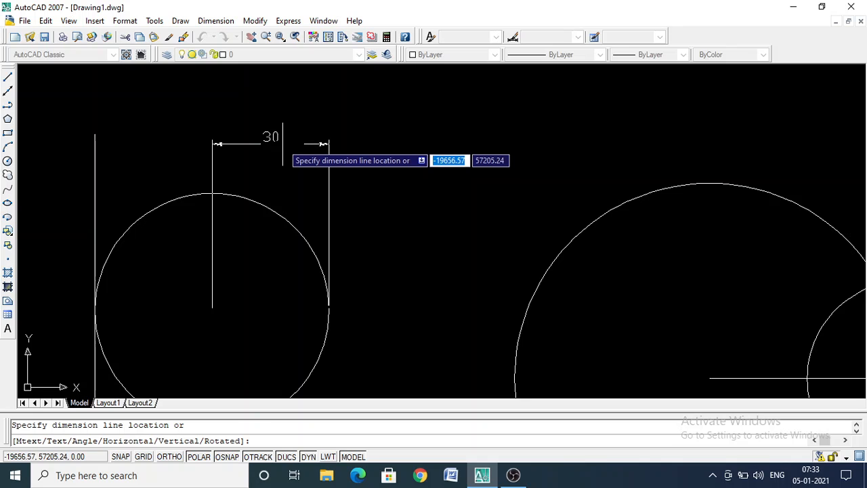
key("Escape")
scroll(310, 168, "down", 4)
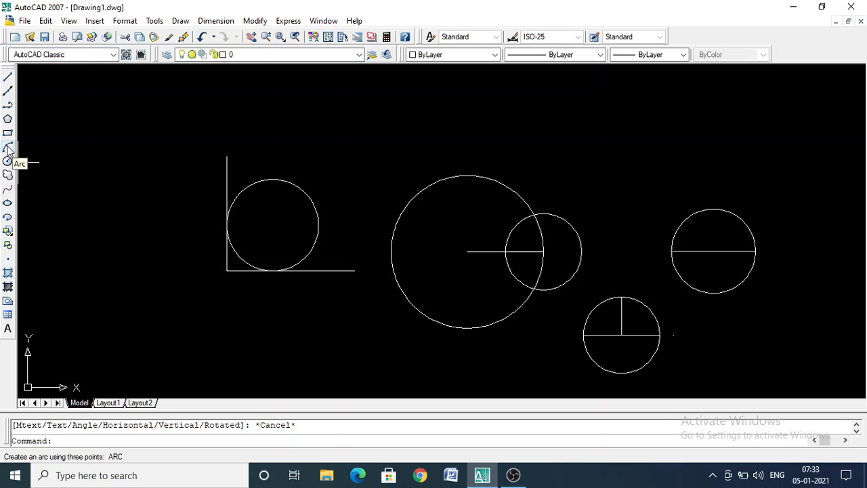
Step: Draw a 50-unit horizontal line in the empty space above the L shape and the large circle
left_click(8, 77)
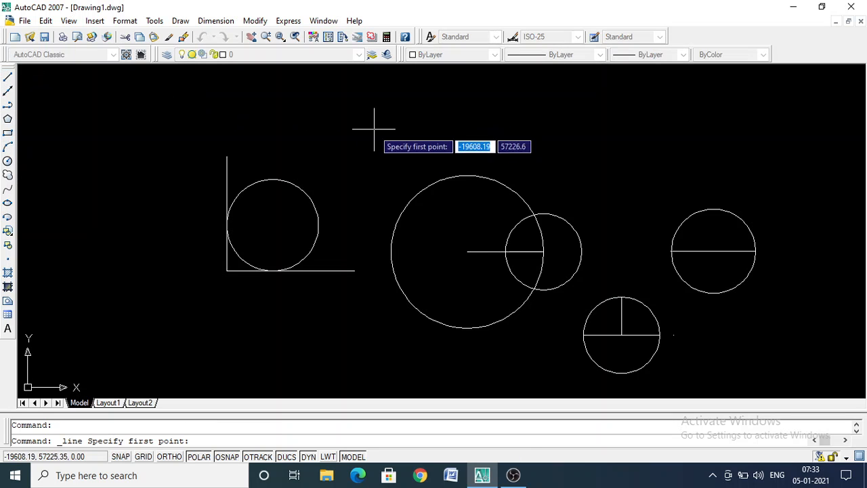
left_click(317, 144)
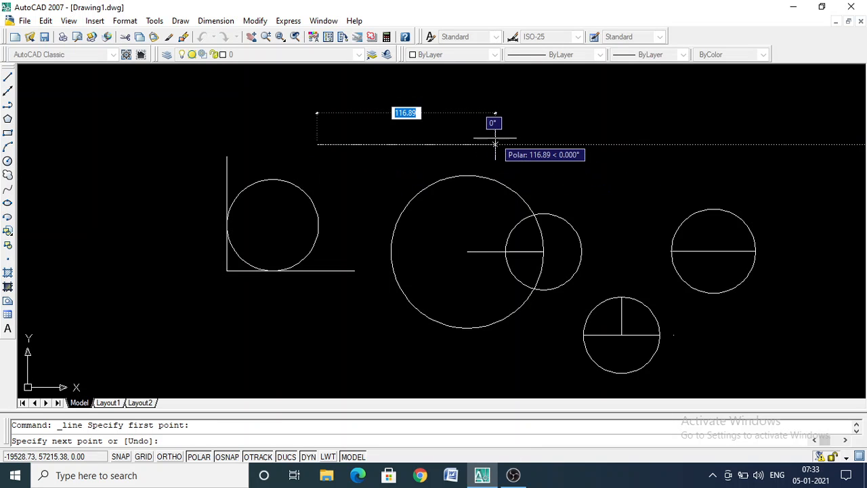
type("50")
key("Return")
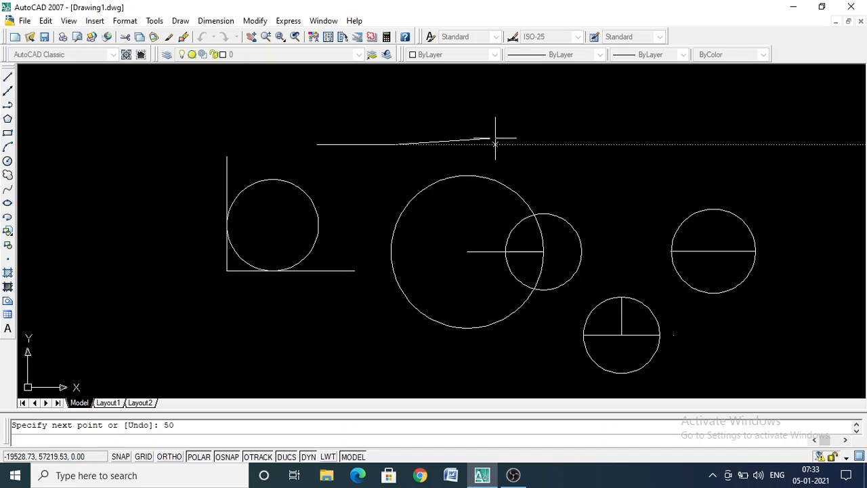
type("0")
key("Return")
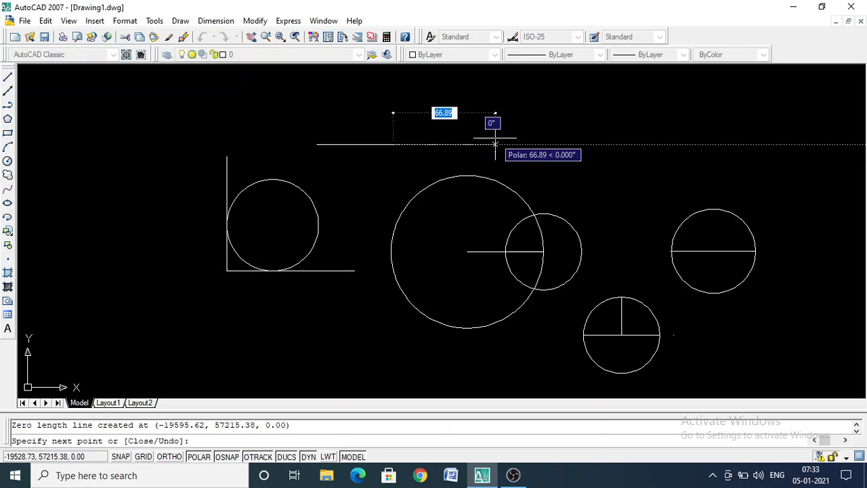
key("Escape")
left_click(371, 143)
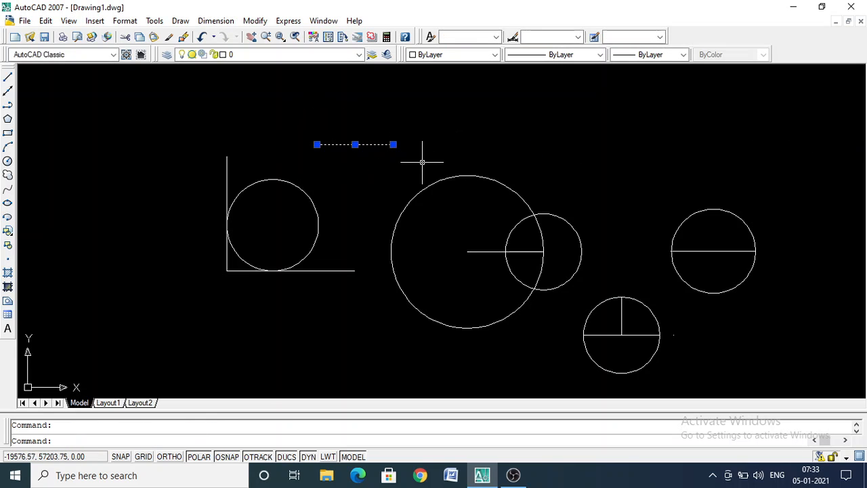
Step: Draw a second 50-unit horizontal line continuing to the right from the right end of the existing 50-unit line
left_click(7, 76)
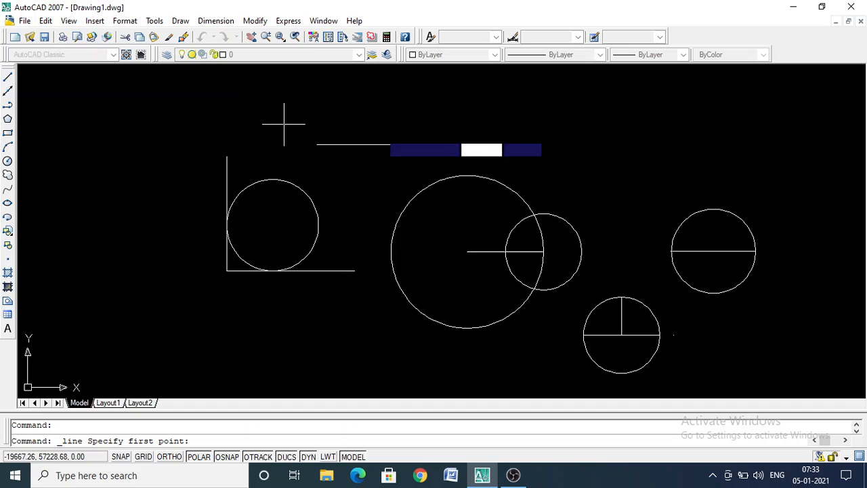
left_click(393, 143)
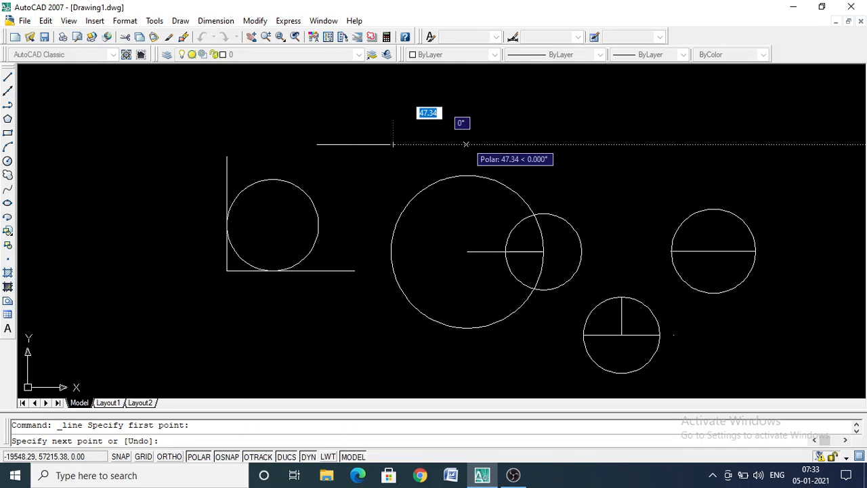
key("Escape")
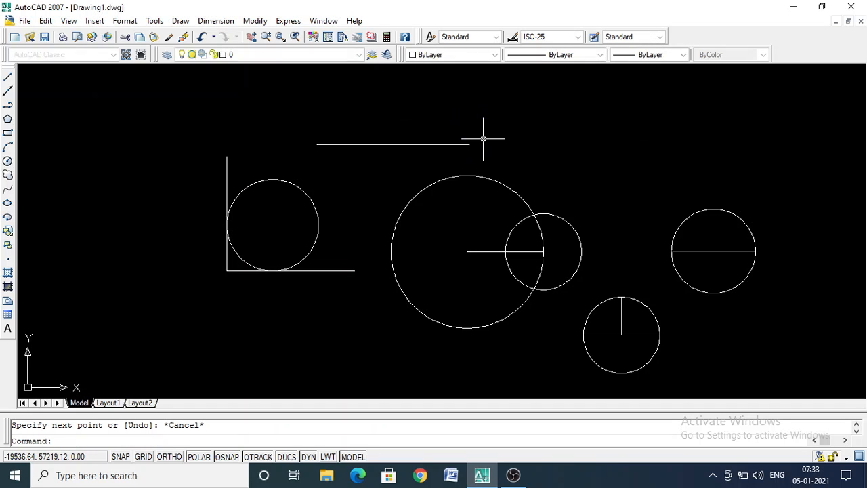
Step: Draw a 50-unit vertical line upward from the point where the two horizontal lines meet
left_click(7, 76)
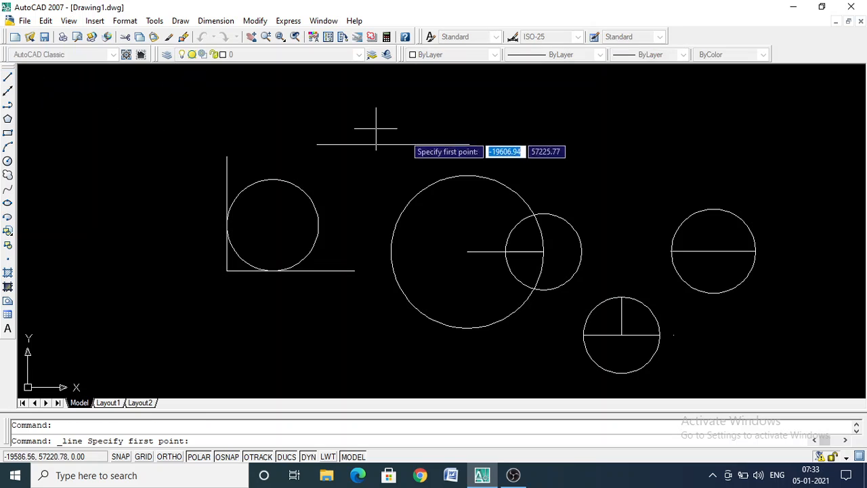
left_click(393, 143)
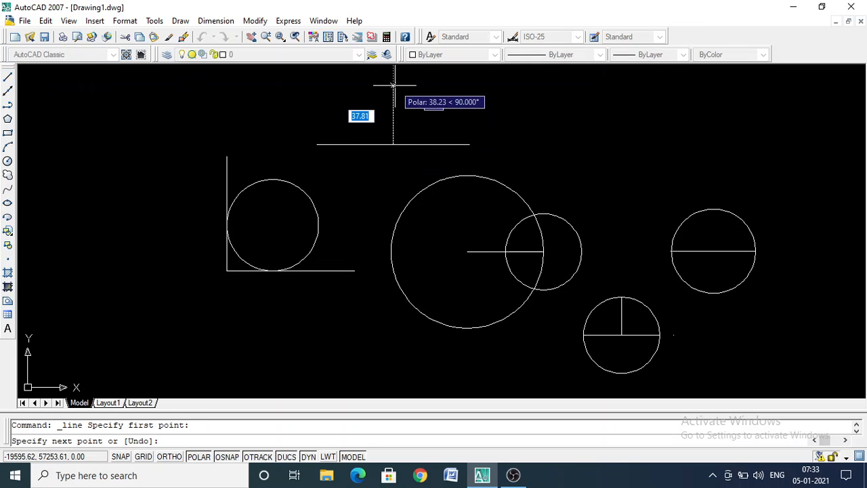
type("50")
key("Return")
key("Escape")
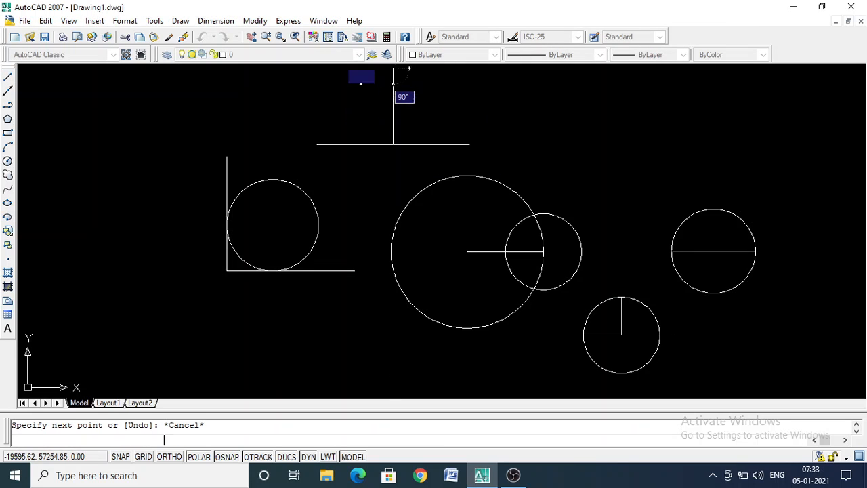
Step: Draw a three-point arc from the left end of the horizontal baseline through its right end to the large circle's center
middle_click_drag(384, 178, 321, 223)
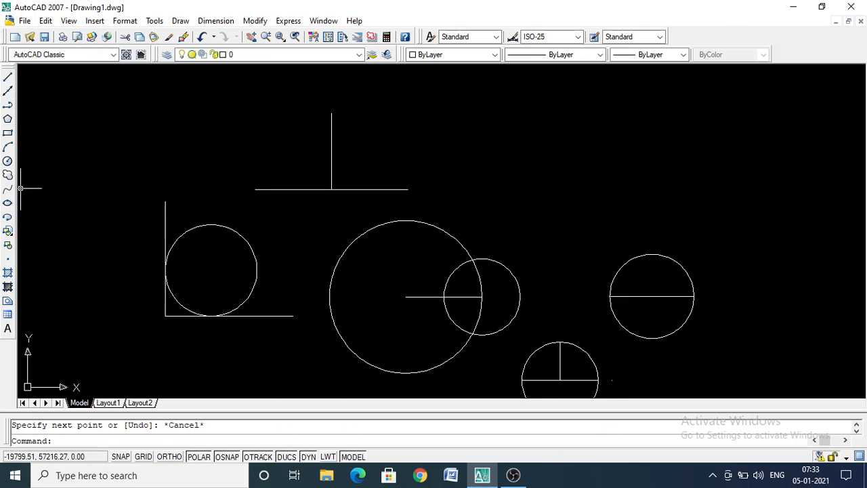
left_click(7, 148)
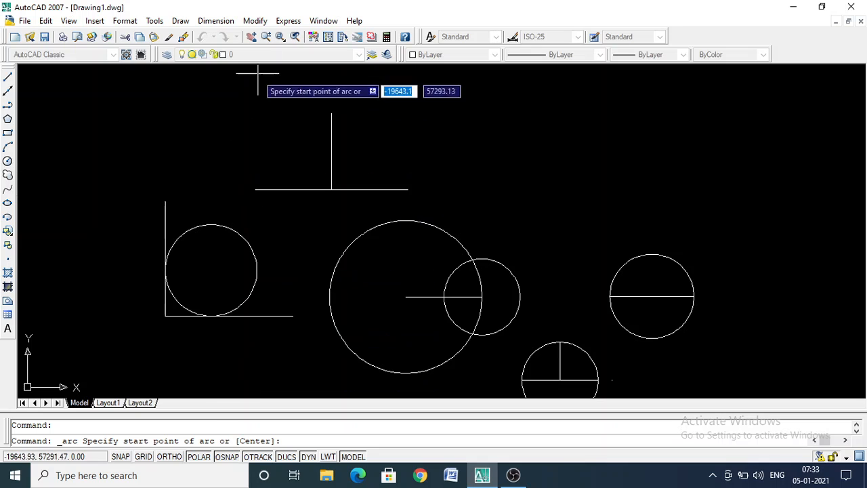
left_click(255, 189)
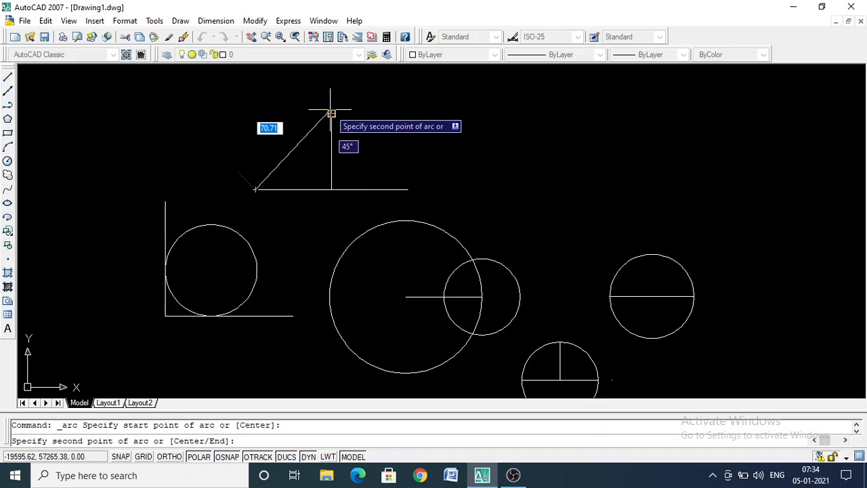
left_click(407, 189)
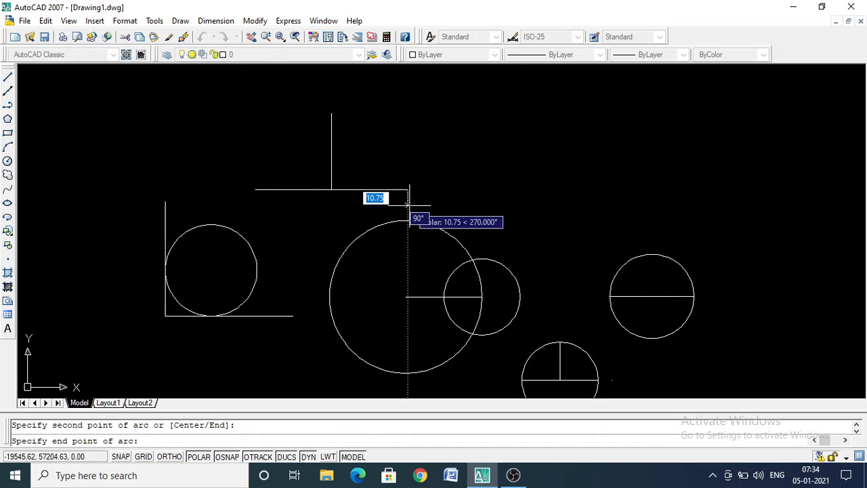
left_click(362, 226)
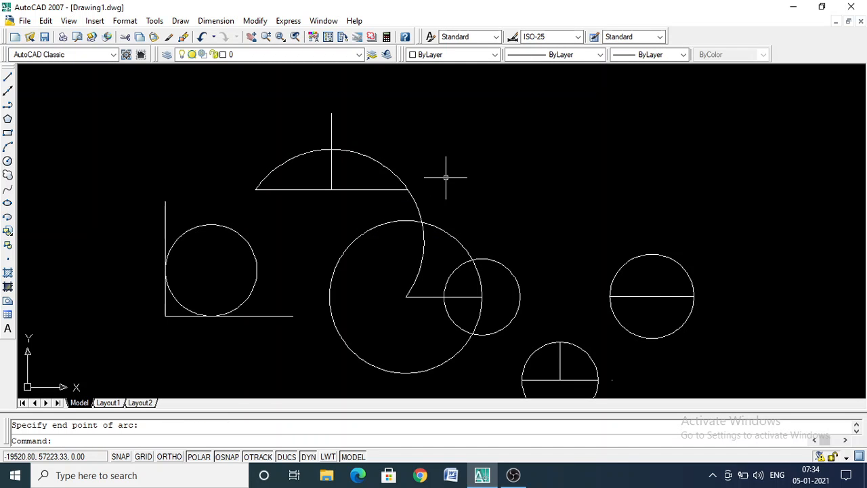
Step: Erase the misplaced arc that runs from the baseline into the large circle
left_click(257, 189)
left_click(405, 296)
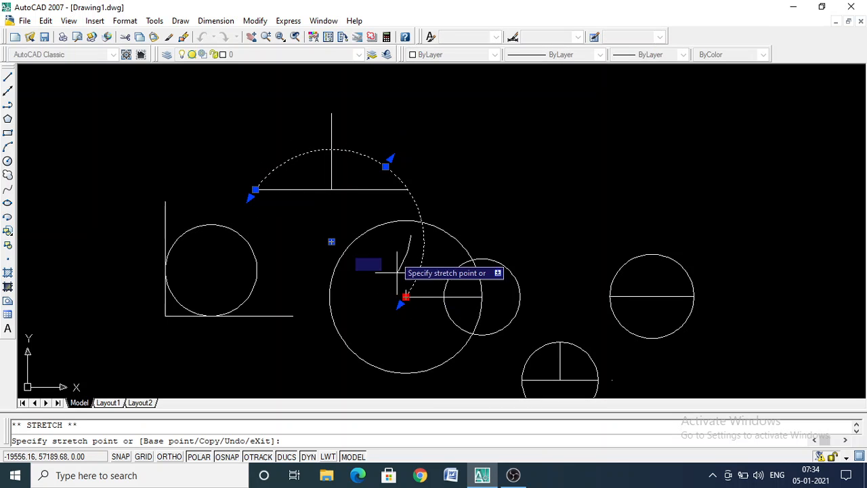
key("Escape")
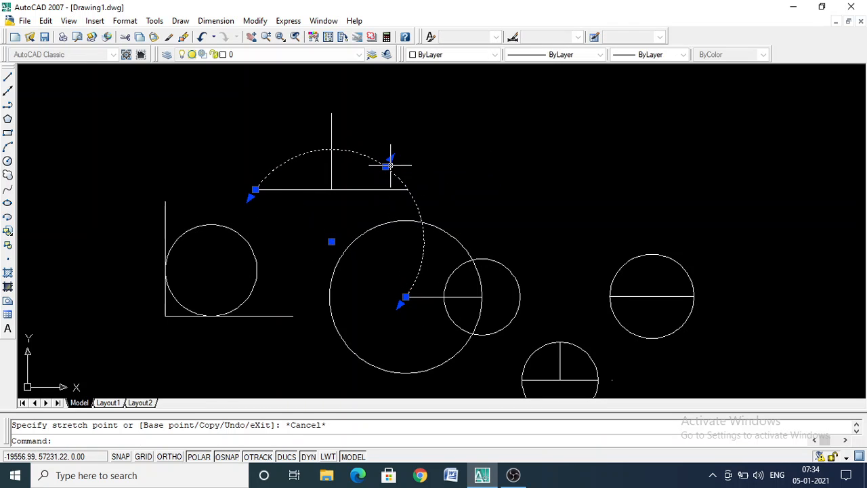
left_click(383, 162)
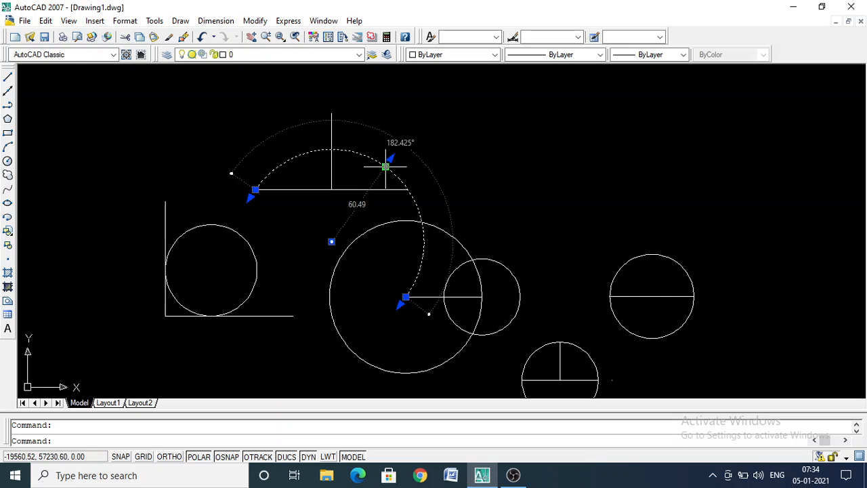
key("Delete")
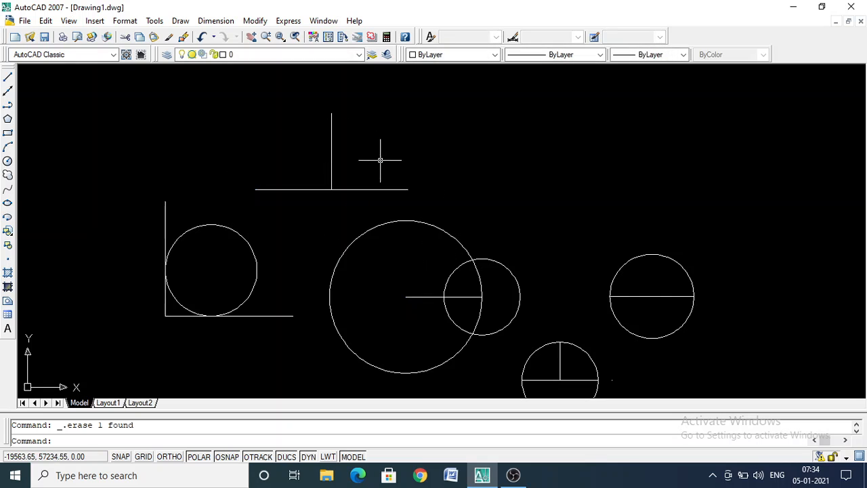
Step: Draw a three-point arc from the baseline's left end through the top of the vertical line to the baseline's right end
left_click(8, 147)
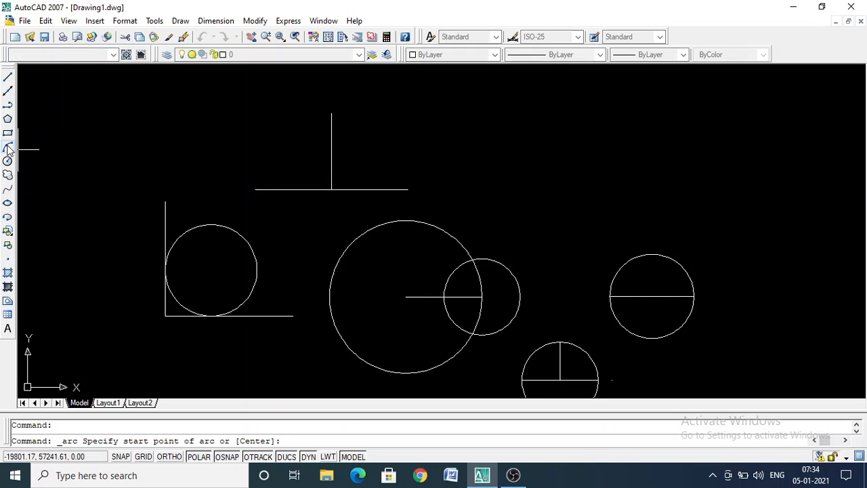
left_click(254, 190)
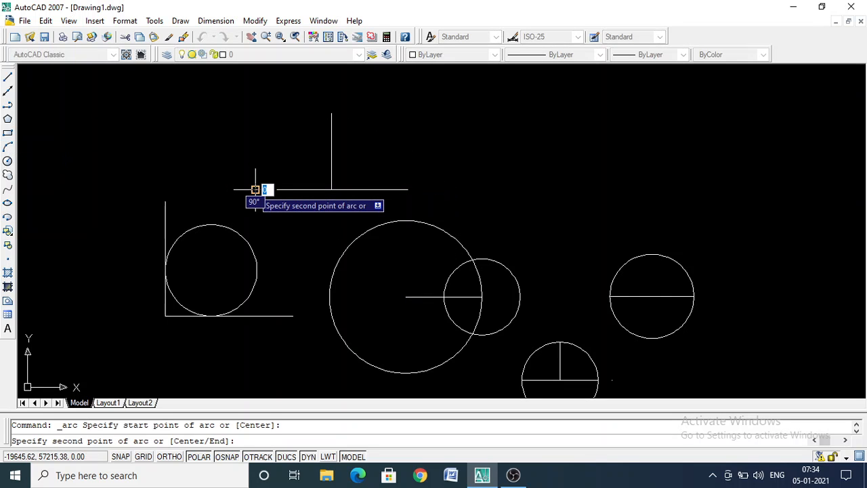
left_click(332, 113)
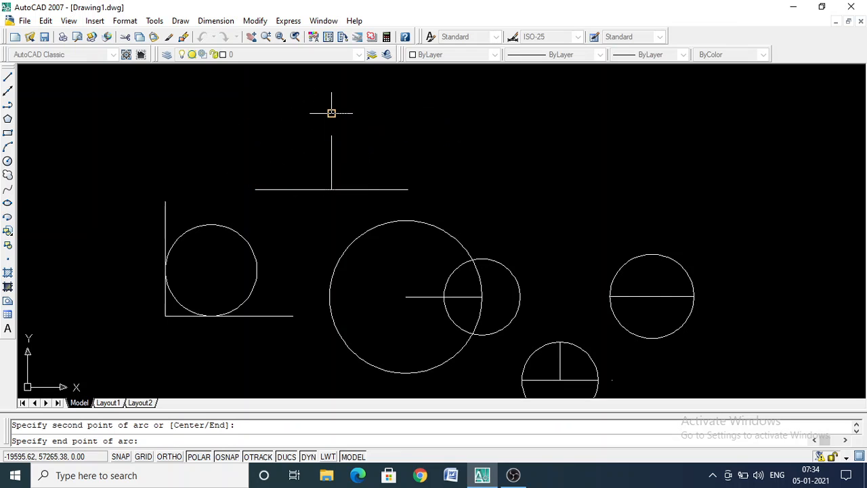
left_click(407, 190)
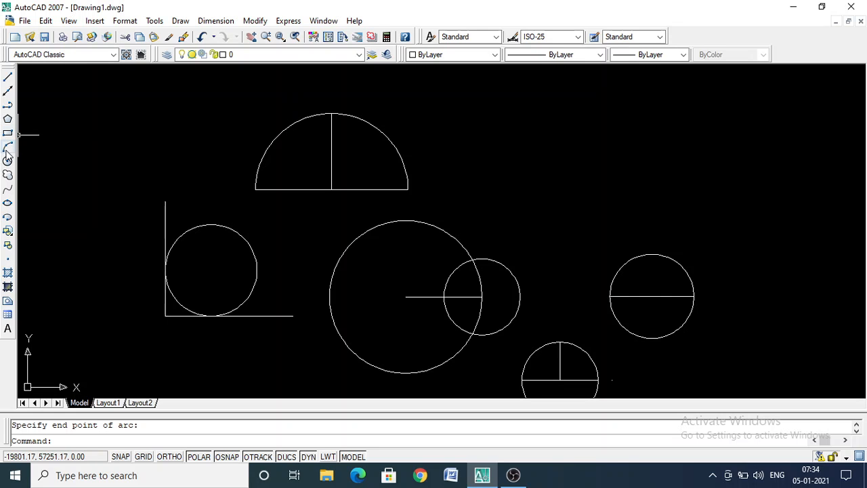
Step: Draw a horizontal line about 68 units long in the empty space to the right of the semicircle
left_click(7, 79)
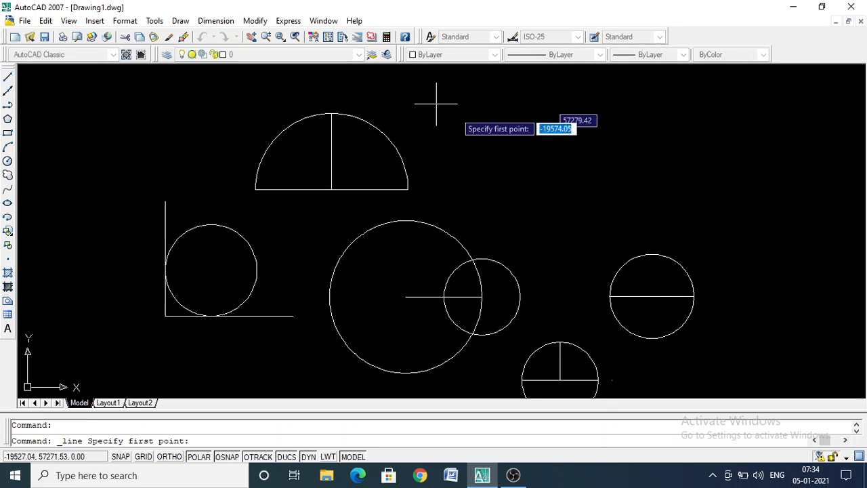
left_click(502, 177)
left_click(607, 177)
key("Escape")
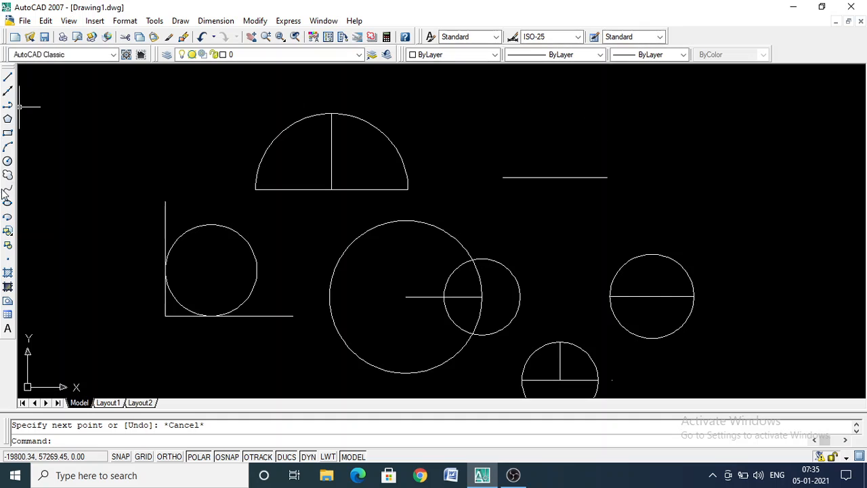
Step: Draw a three-point arc from the new line's left end through a point well above the line to its right end
left_click(7, 147)
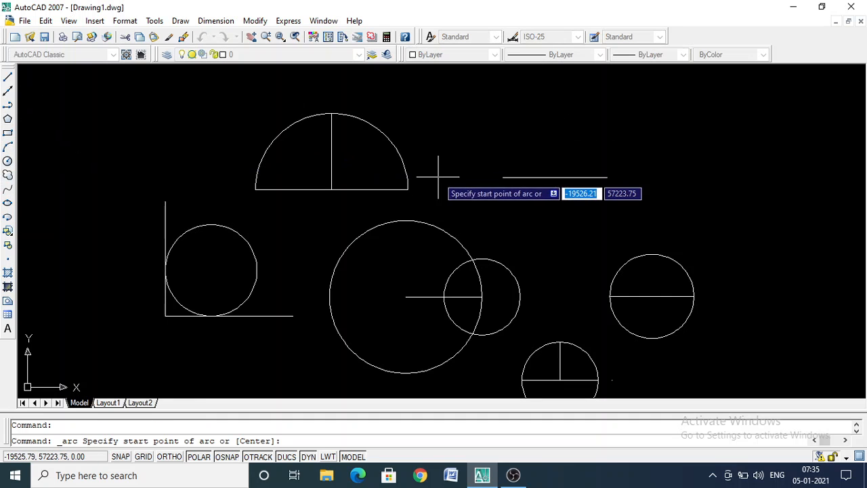
left_click(503, 177)
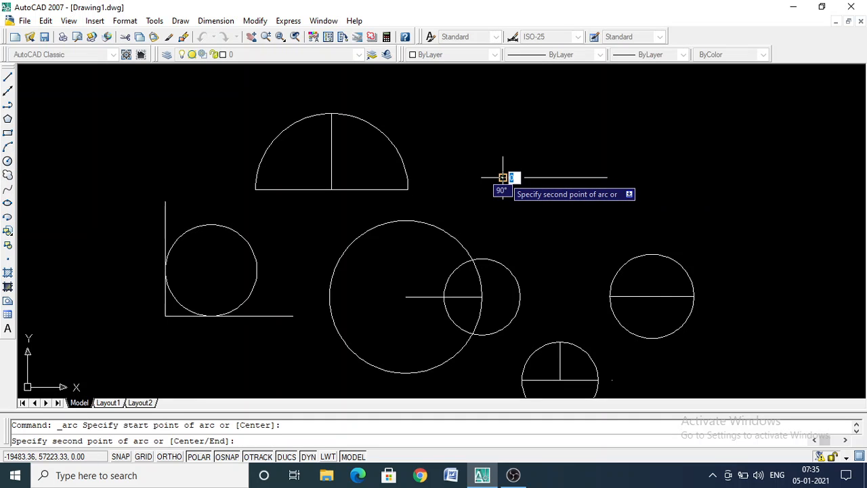
left_click(546, 69)
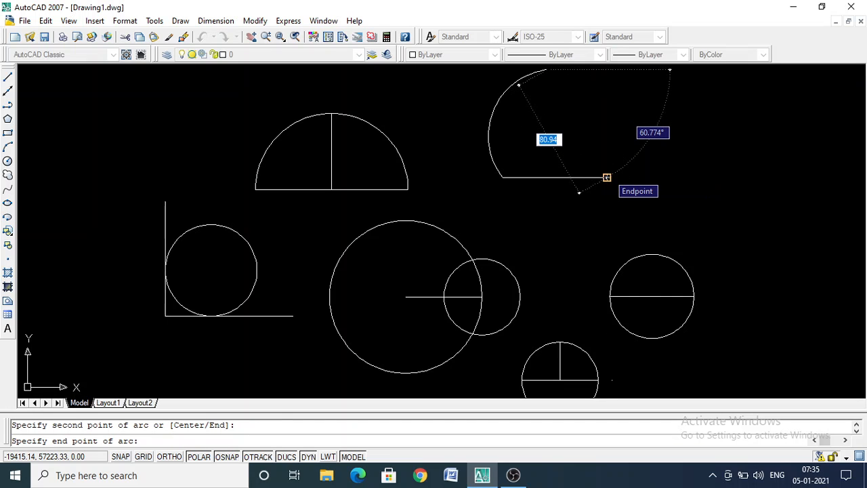
left_click(606, 177)
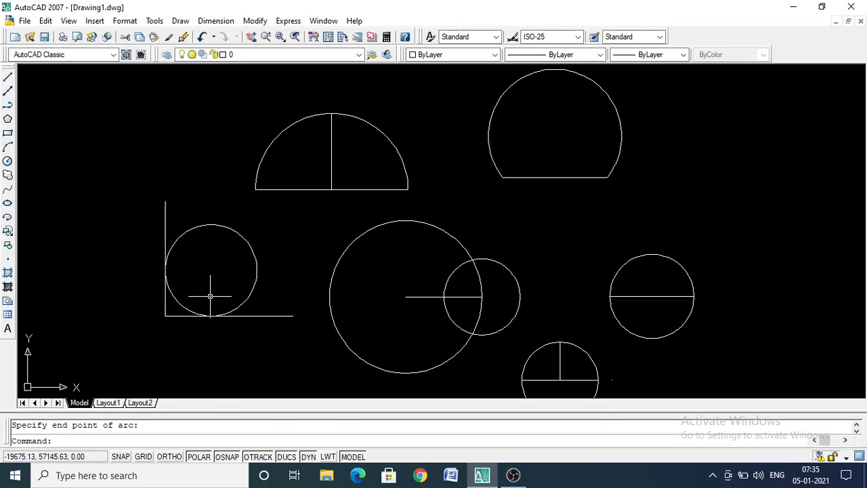
Step: Draw a horizontal line about 84 units long in the empty space to the left of the semicircle
left_click(8, 147)
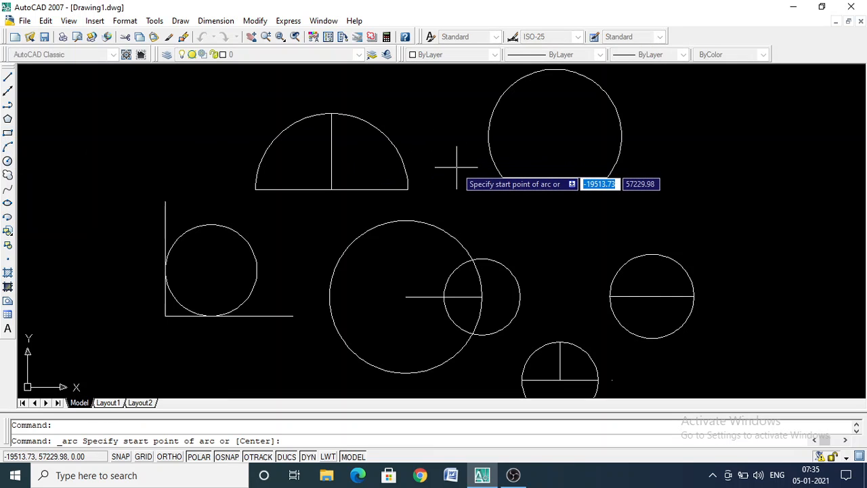
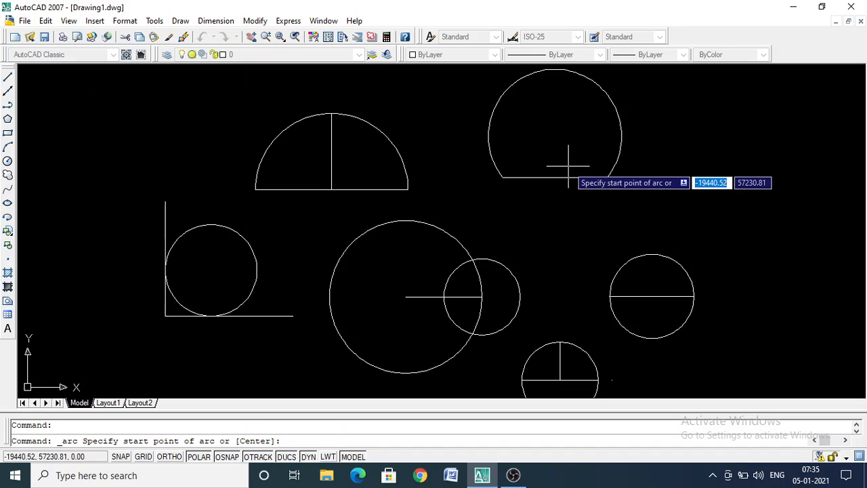
left_click(9, 79)
left_click(79, 128)
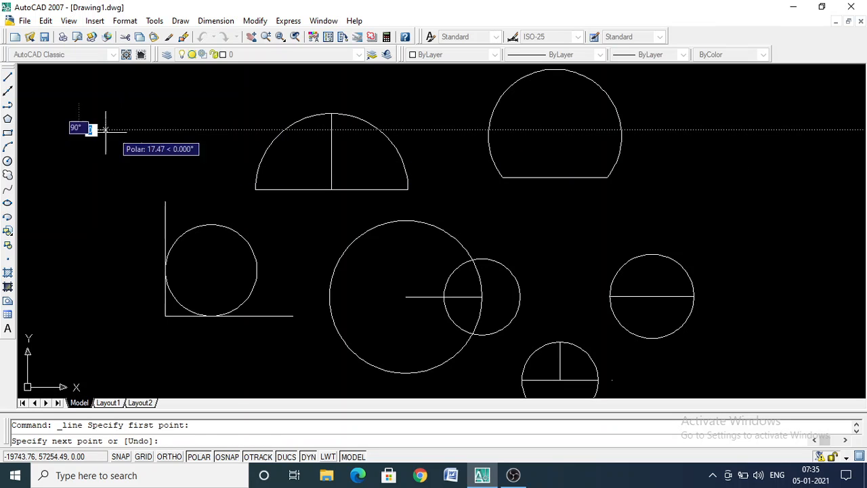
left_click(205, 129)
key("Return")
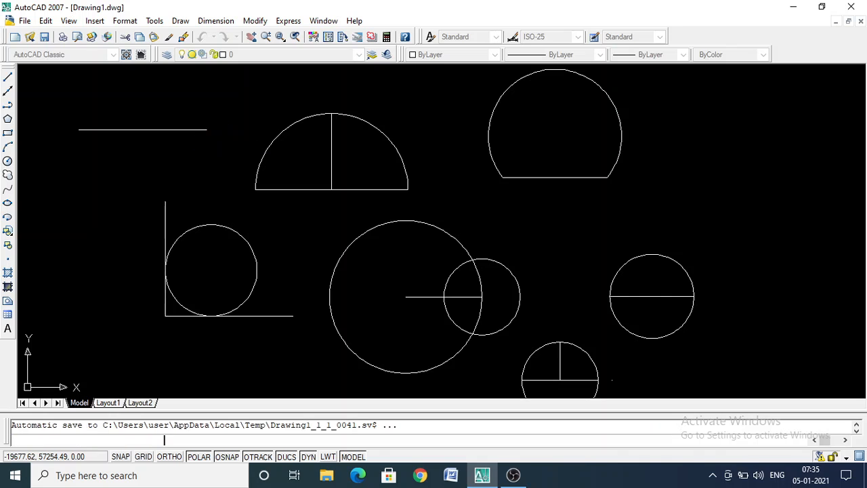
Step: Draw an arc below the new line with the Center option, starting at its left end, centered about 44 units along it, ending just past its right end
left_click(7, 147)
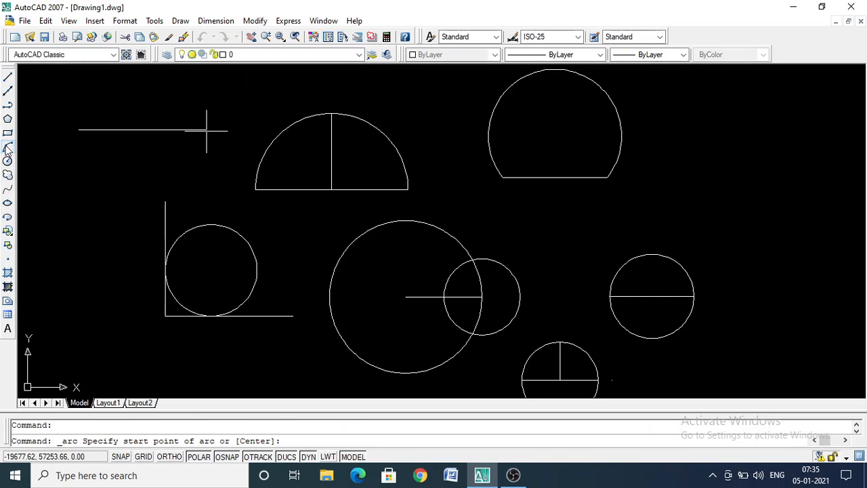
left_click(79, 130)
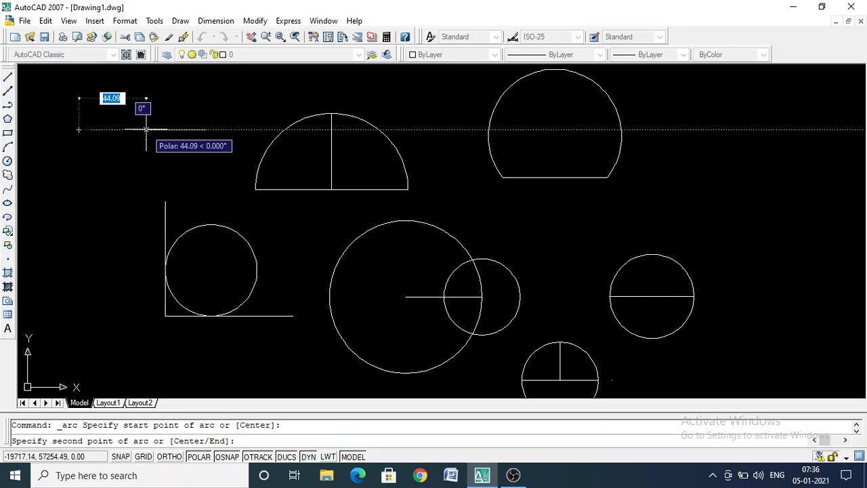
type("c")
key("Return")
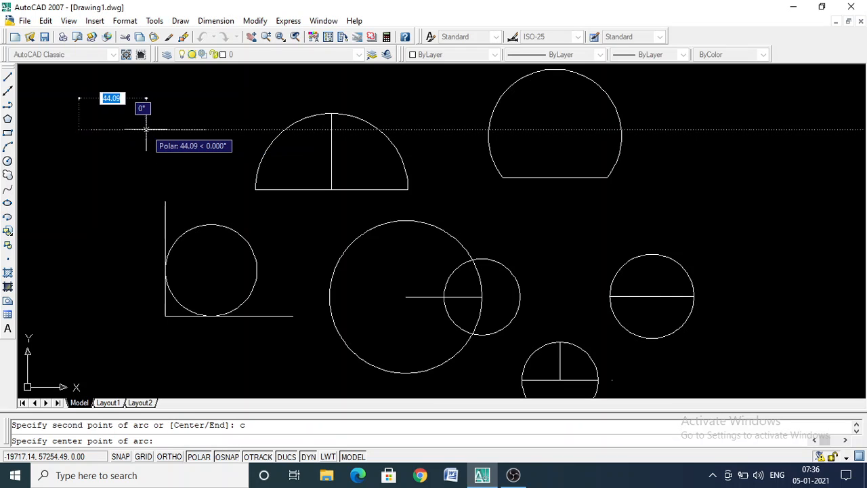
left_click(145, 129)
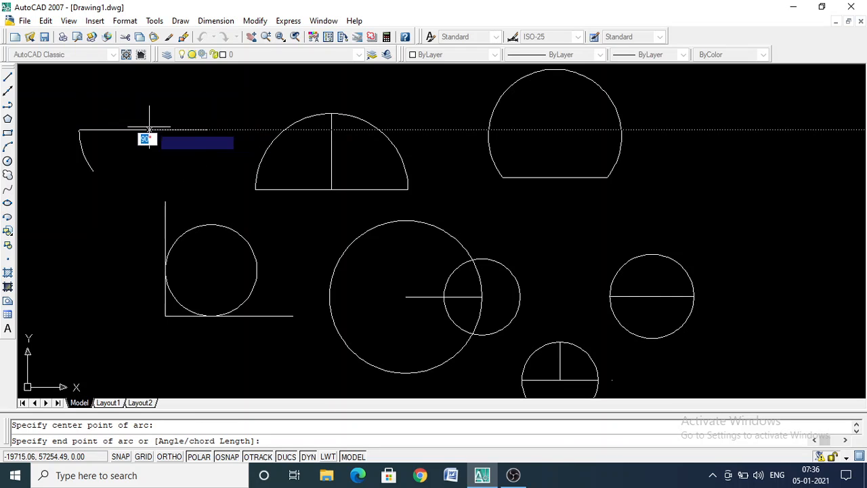
left_click(213, 130)
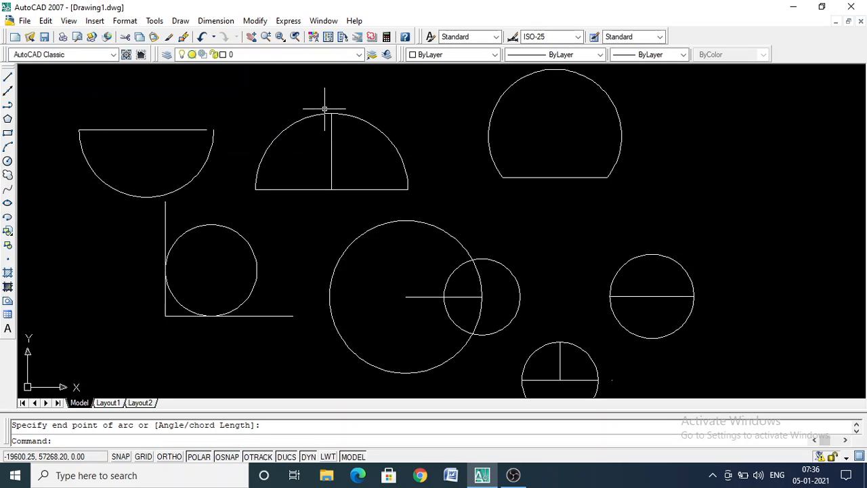
key("Escape")
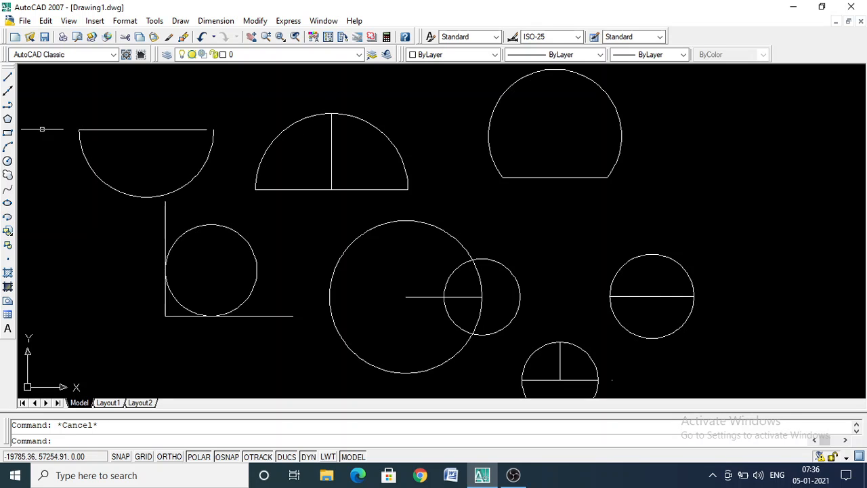
left_click(7, 148)
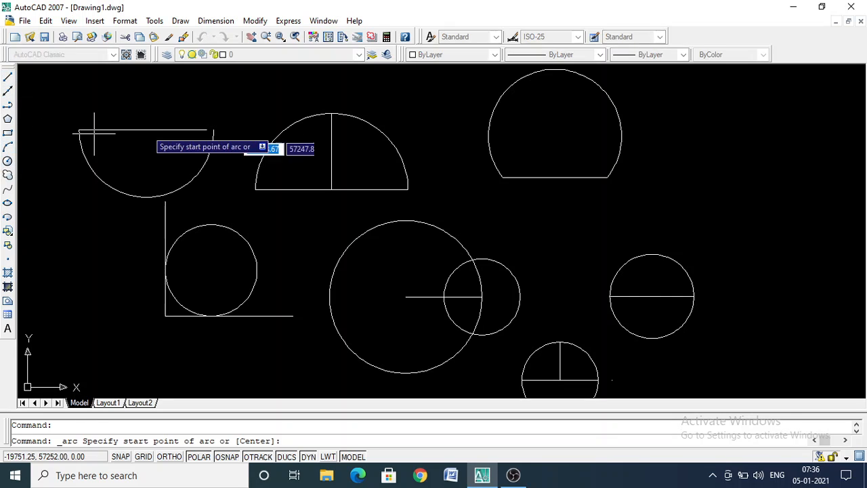
left_click(502, 177)
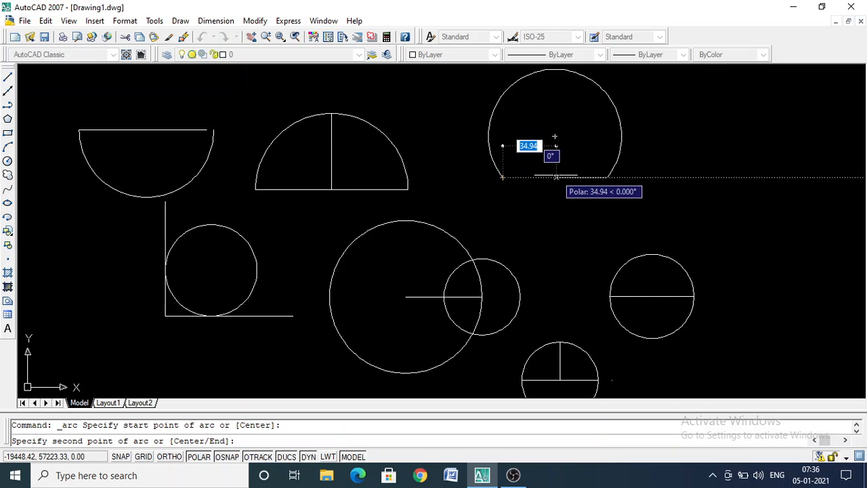
left_click(555, 177)
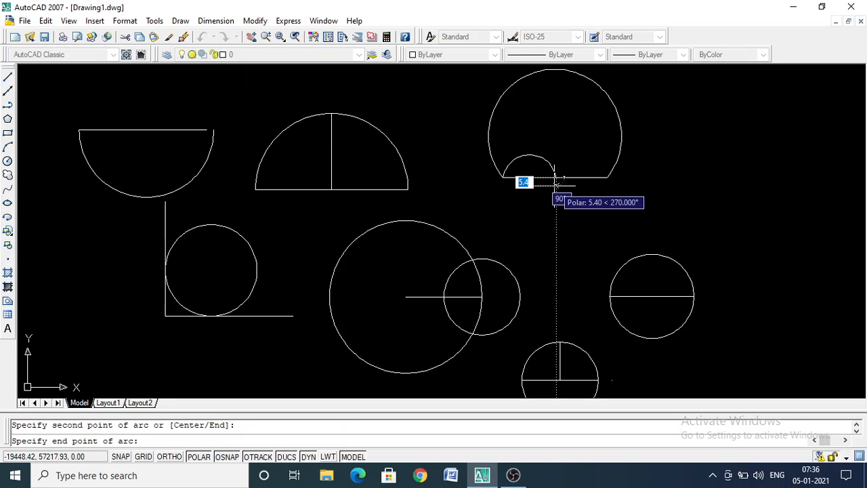
key("Escape")
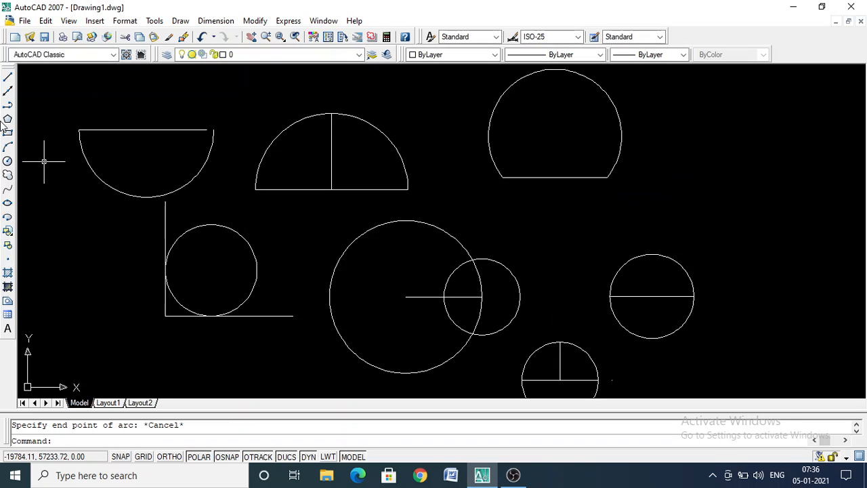
Step: Draw a line along the upper semicircle's base, from its left end to the base's midpoint
left_click(8, 78)
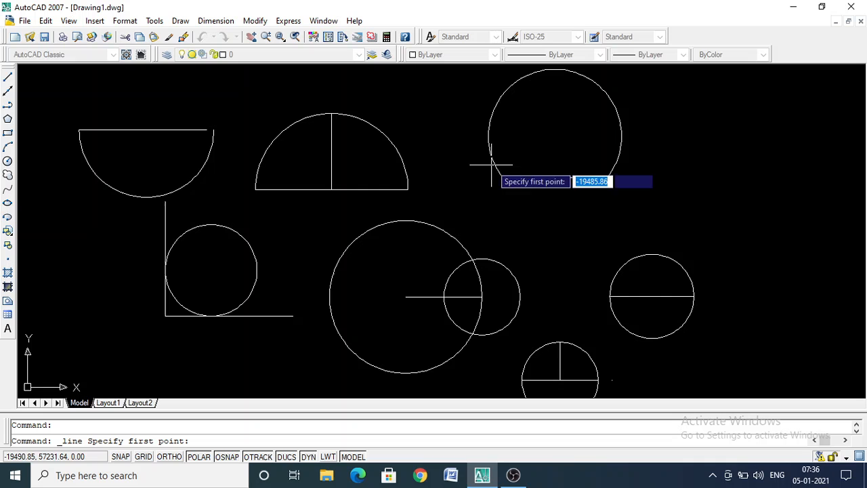
left_click(255, 189)
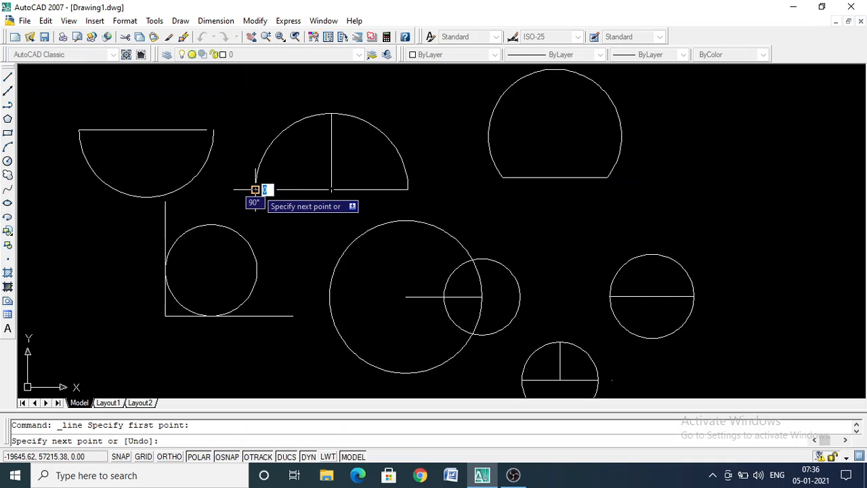
left_click(331, 189)
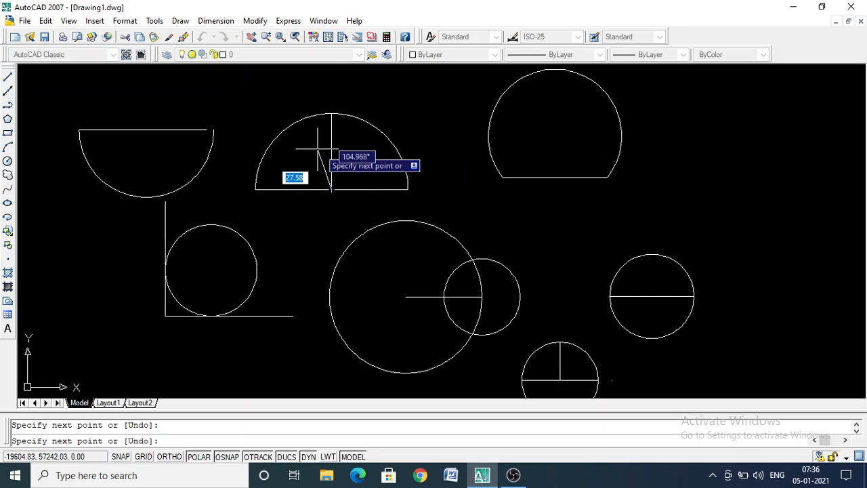
key("Escape")
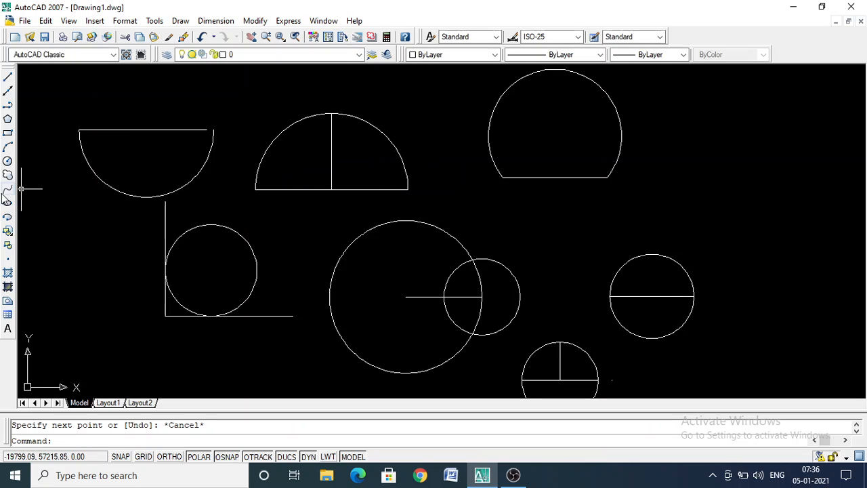
Step: Draw a three-point arc from the upper semicircle's left end through its base midpoint, ending 60 units straight above that midpoint
left_click(8, 161)
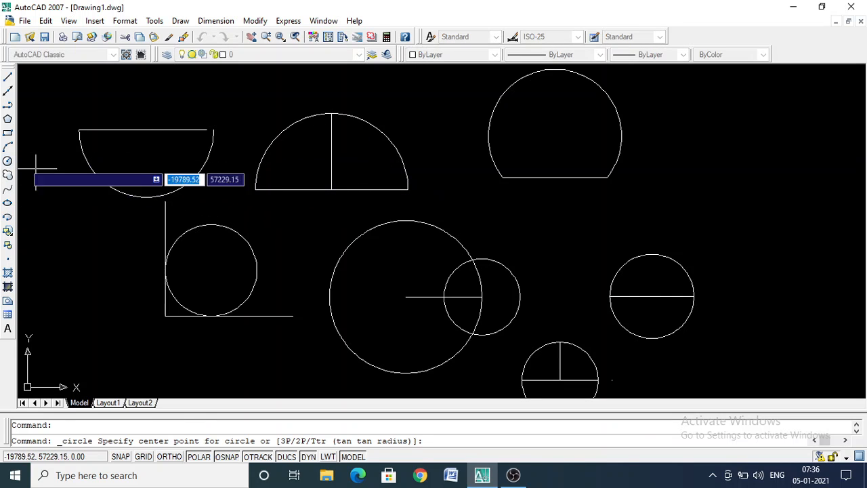
left_click(7, 147)
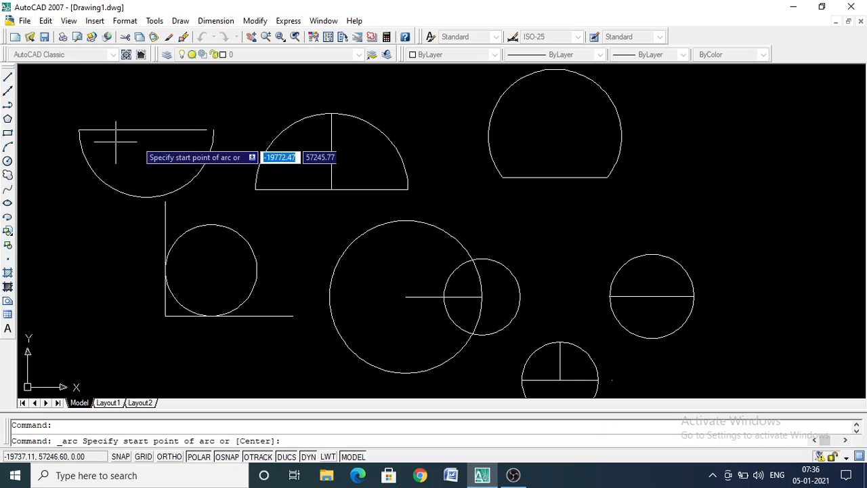
left_click(255, 189)
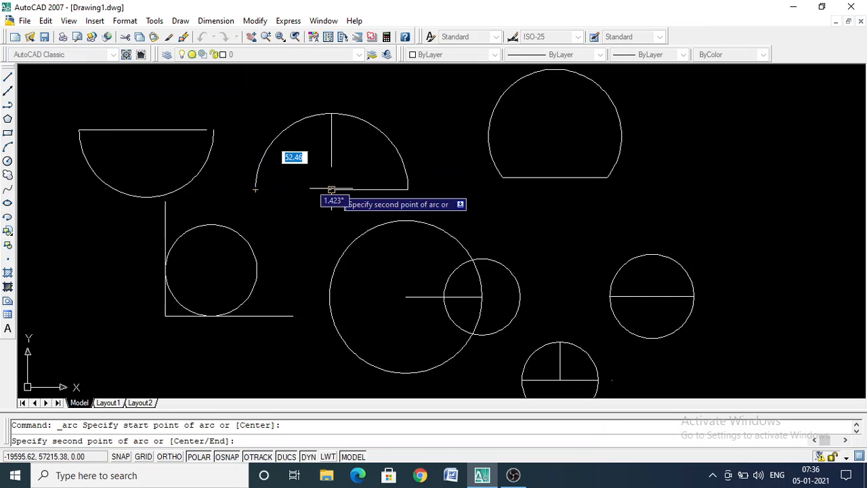
left_click(331, 189)
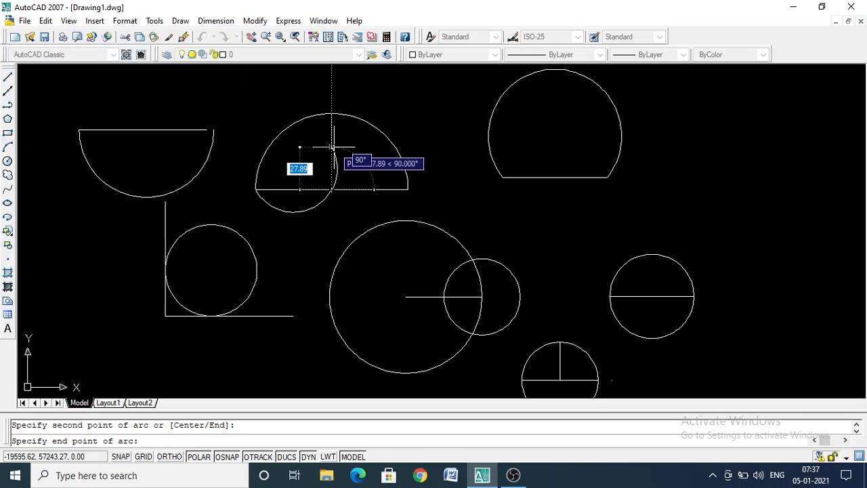
type("60")
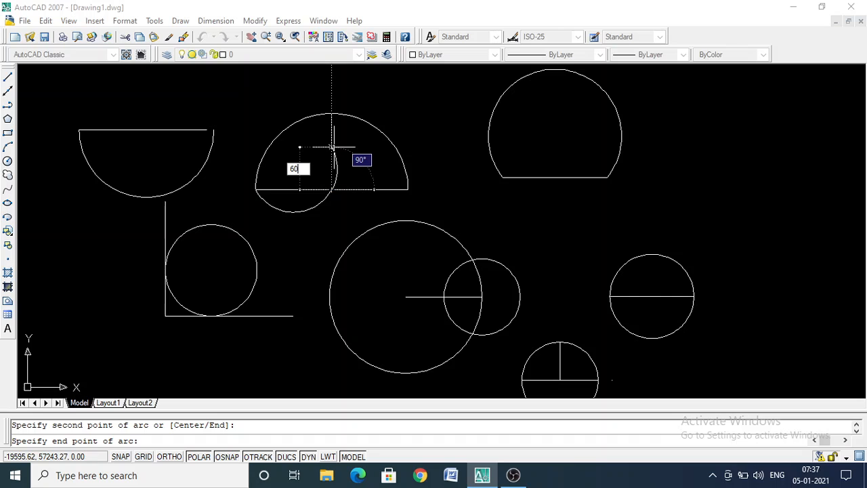
key("Return")
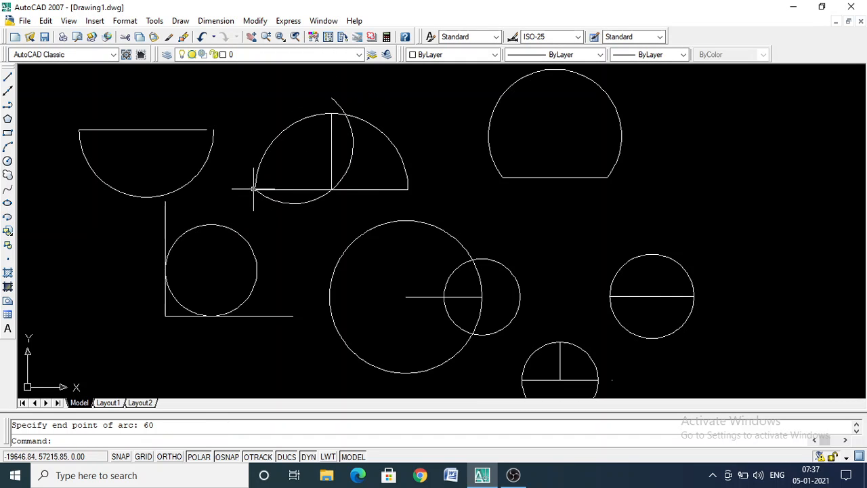
Step: Draw a straight line joining the new arc's start at the semicircle's left end to the arc's upper end
left_click(8, 77)
left_click(256, 188)
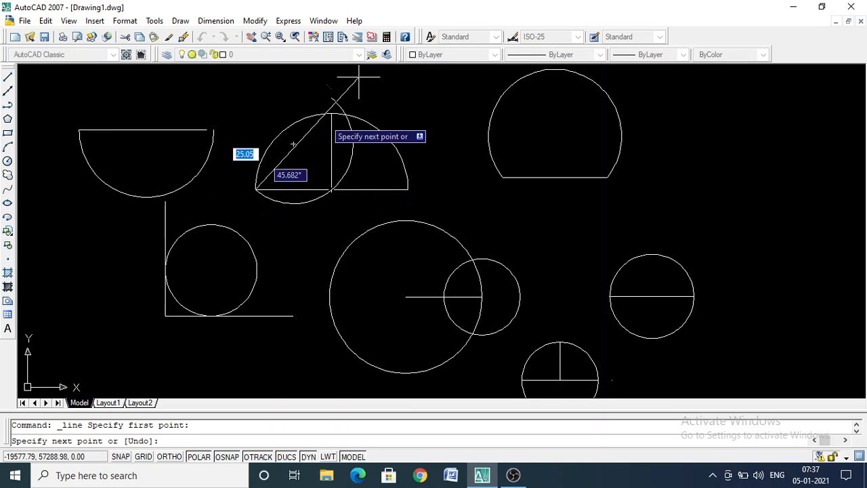
left_click(332, 99)
key("Escape")
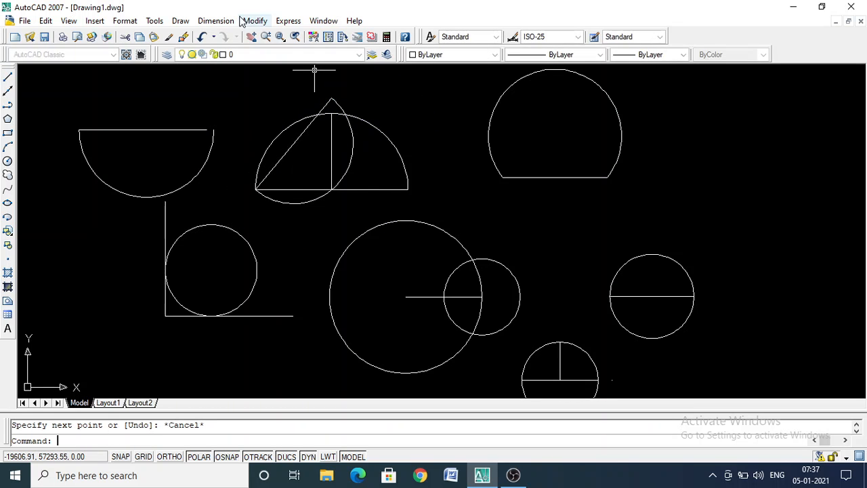
Step: Add an angular dimension between the semicircle's base line and the slanted chord, placed inside the angle
left_click(215, 20)
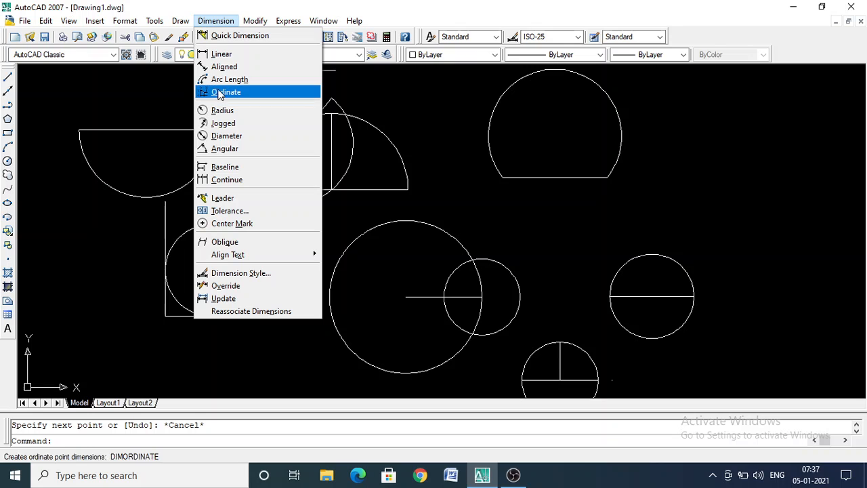
left_click(224, 148)
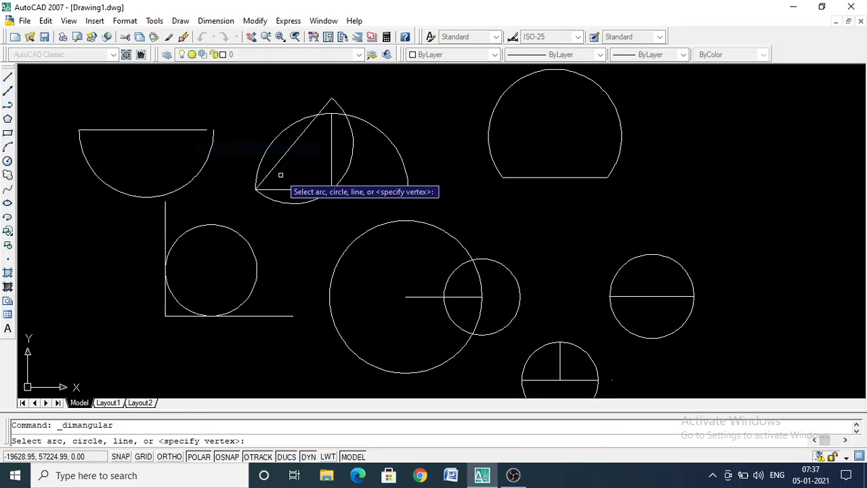
left_click(282, 189)
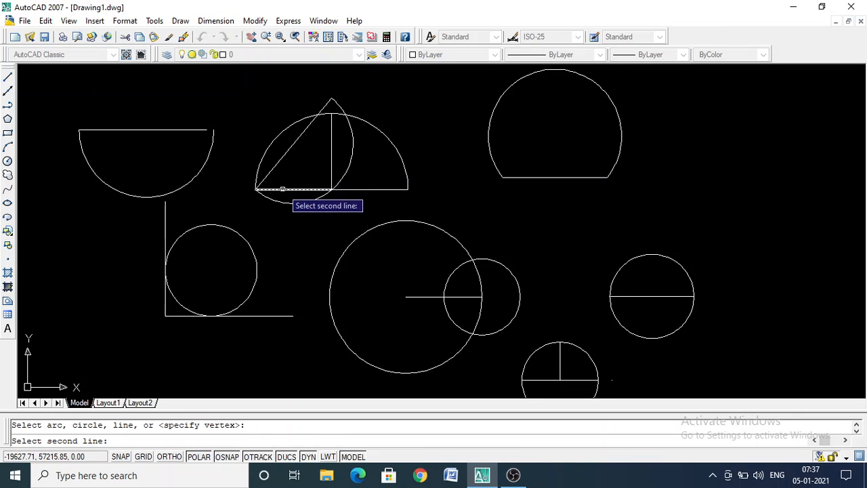
left_click(270, 171)
left_click(298, 173)
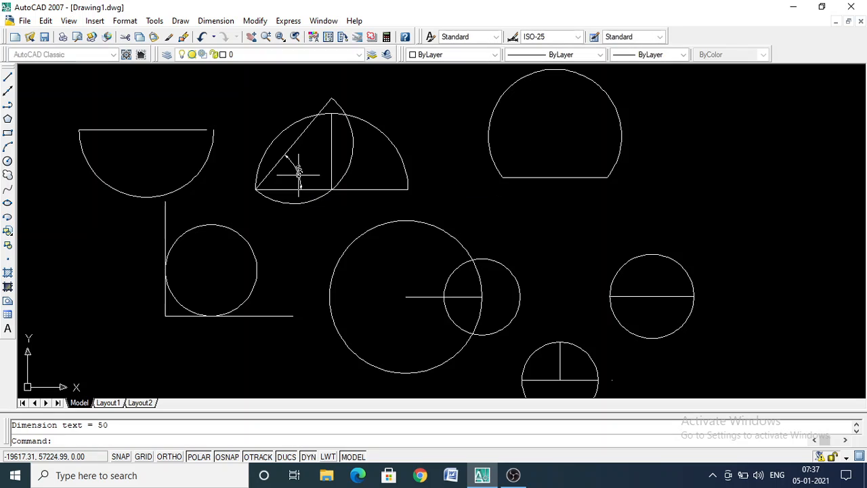
scroll(298, 173, "up", 5)
scroll(332, 173, "down", 6)
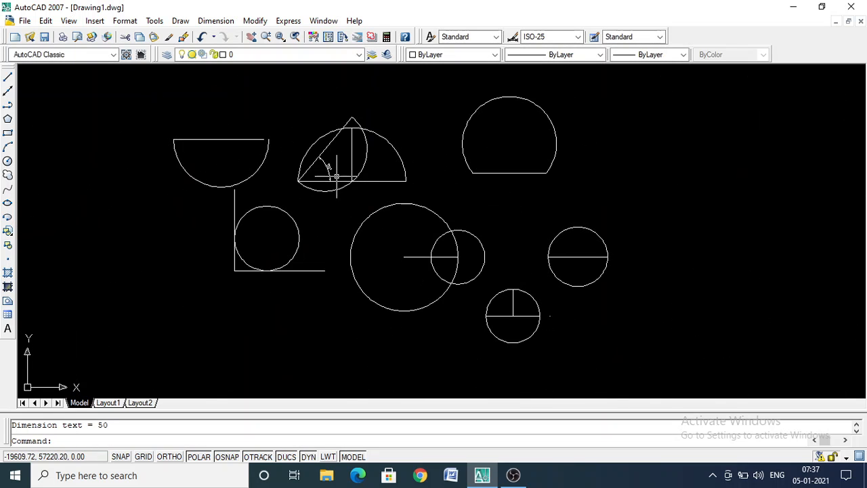
Step: Delete the angular dimension between the base line and the slanted chord
key("Escape")
left_click(328, 167)
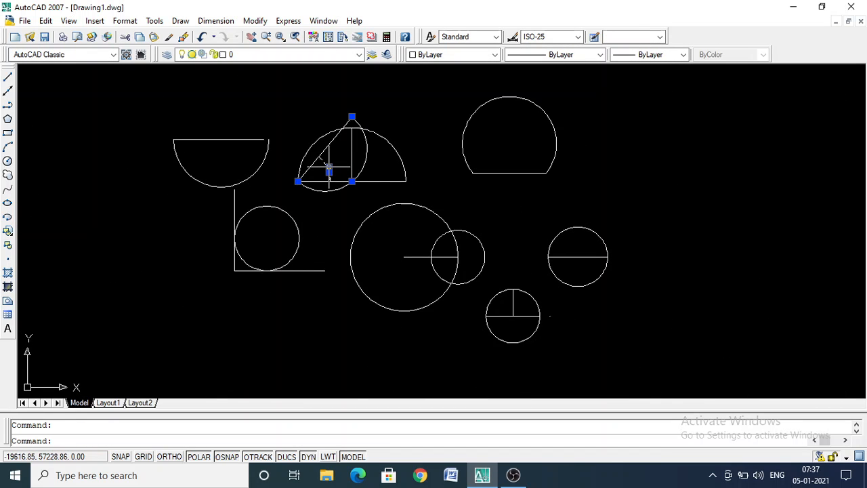
key("Delete")
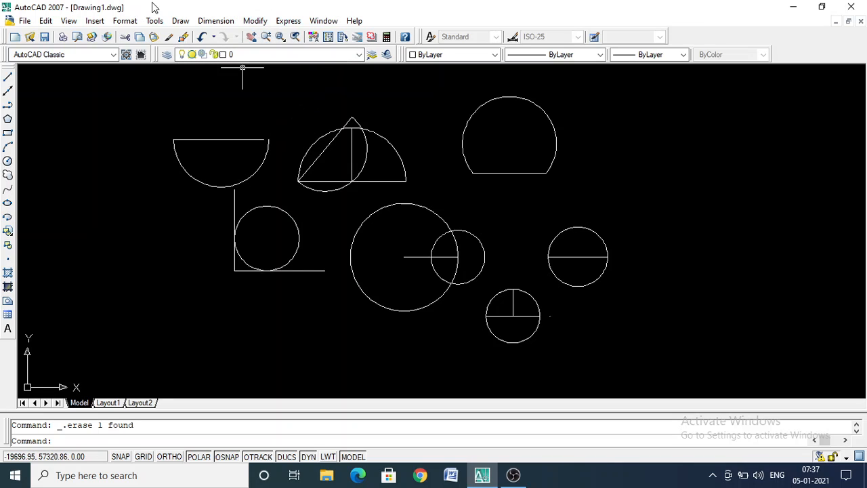
Step: Draw a 50-unit horizontal line in the empty space to the right of the large upper arc
left_click(7, 148)
left_click(8, 77)
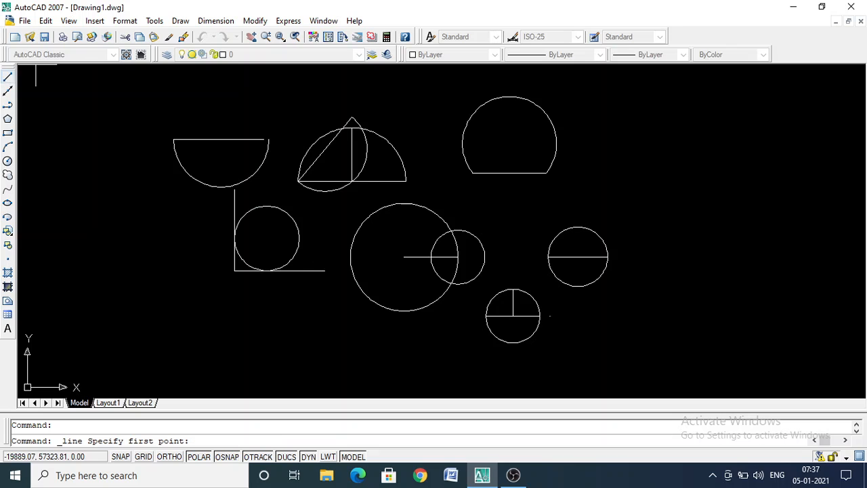
left_click(645, 151)
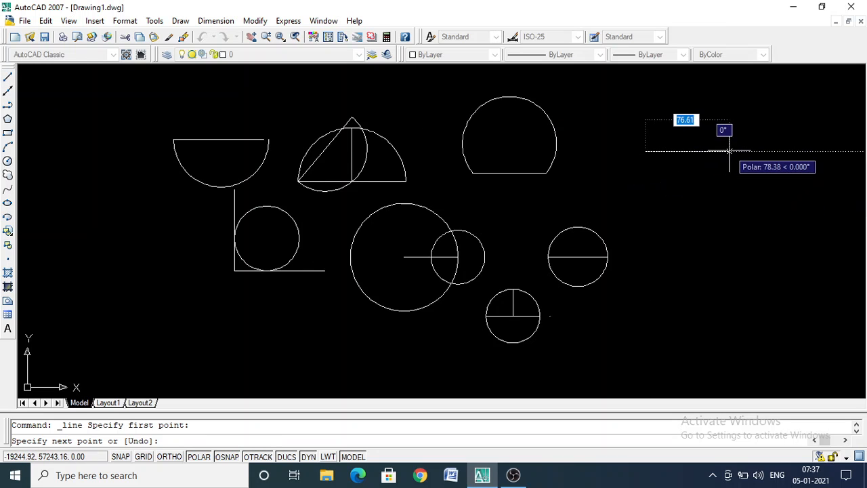
type("50")
key("Return")
key("Escape")
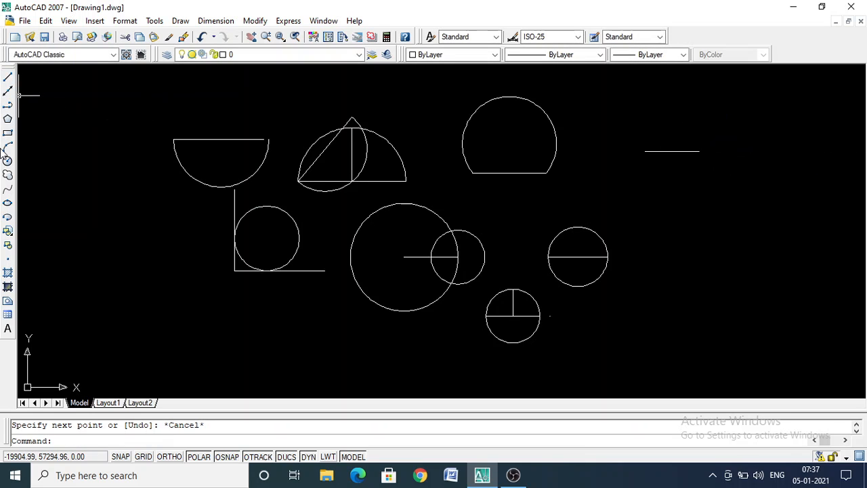
Step: Draw a three-point arc from the 50-unit line's left end through its right end, ending 60 units up and right from there
left_click(7, 149)
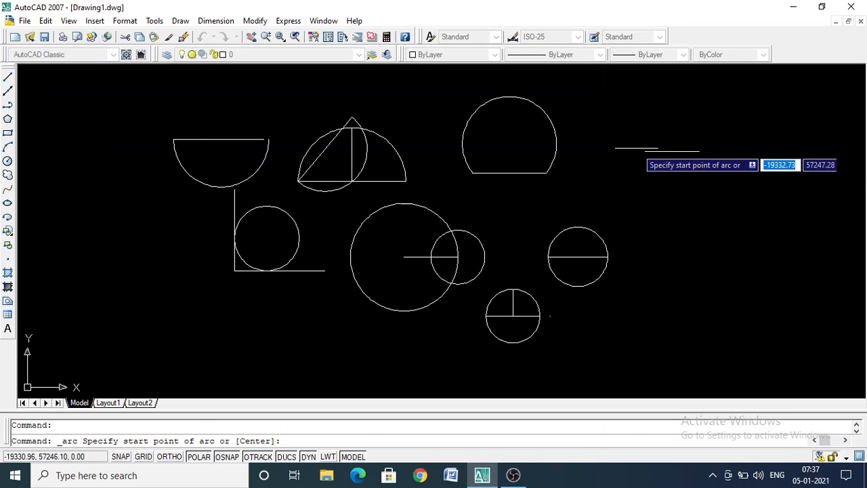
left_click(645, 152)
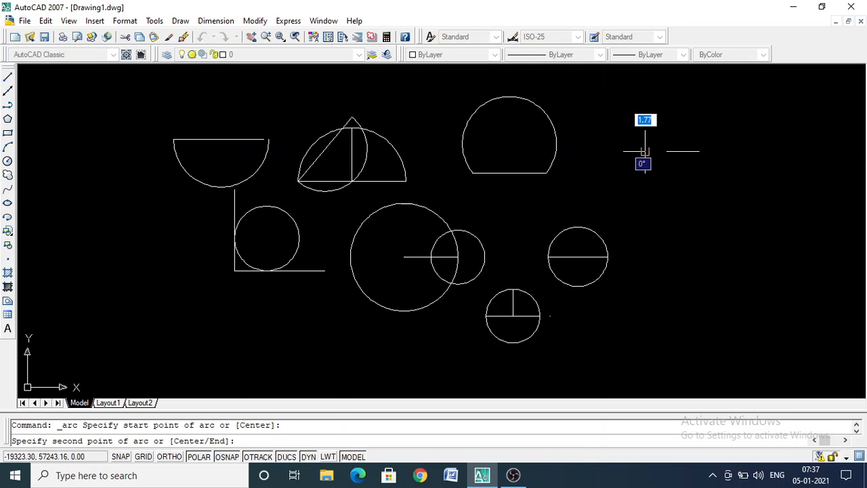
left_click(699, 151)
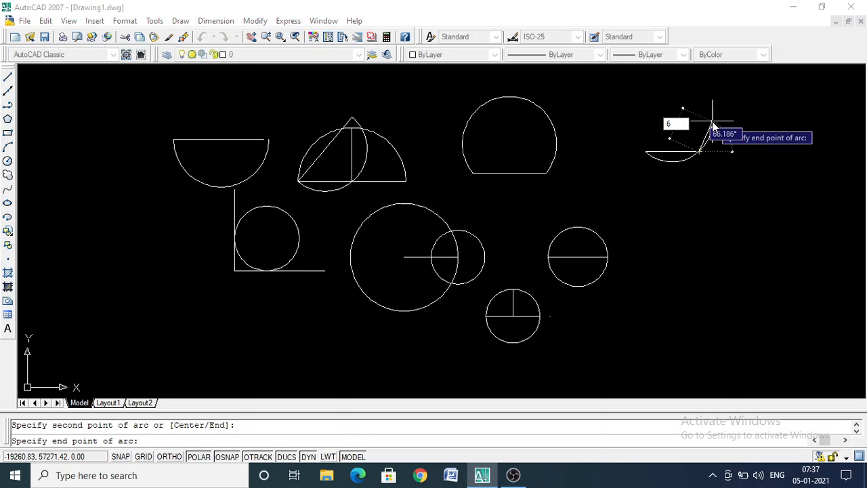
type("60")
key("Return")
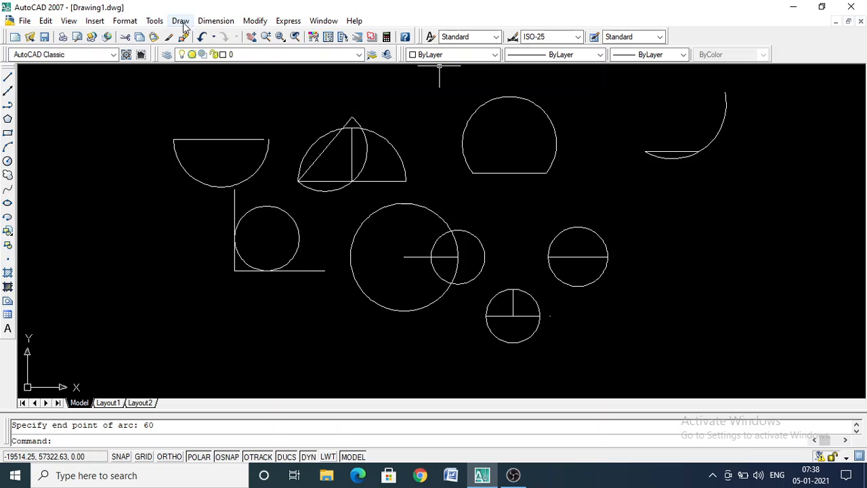
Step: Draw a slanted line from the 50-unit line's right end to the upper end of the new arc
left_click(214, 21)
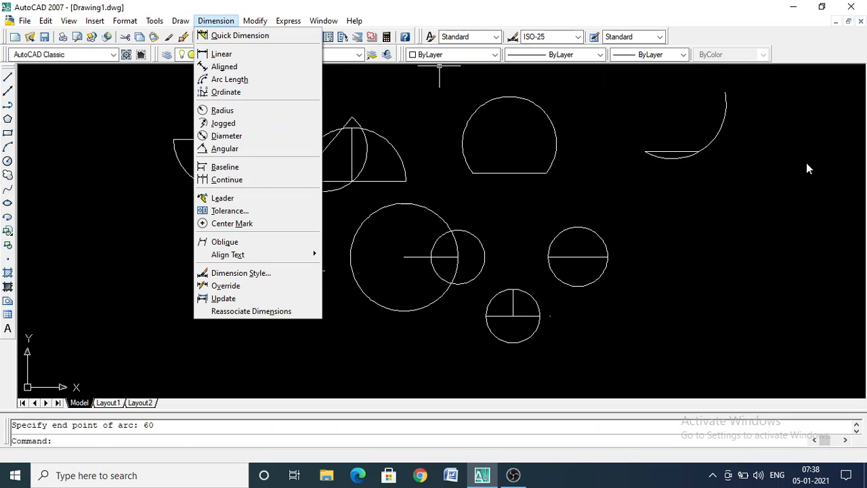
left_click(9, 78)
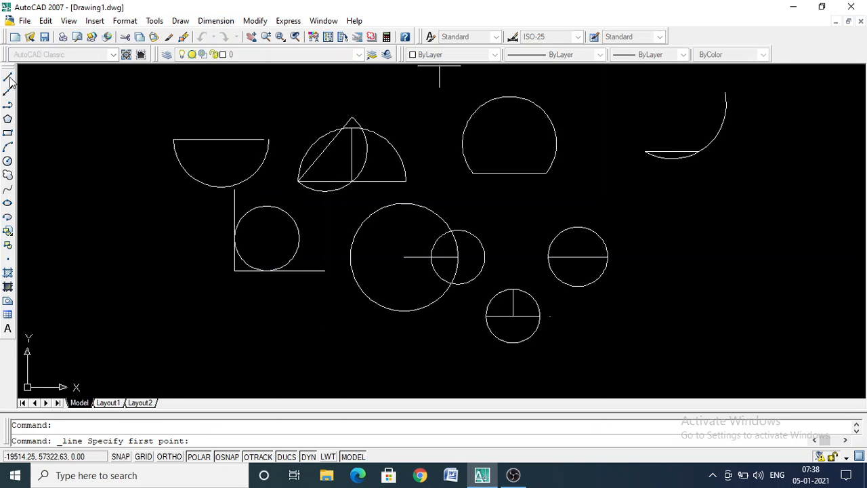
left_click(698, 150)
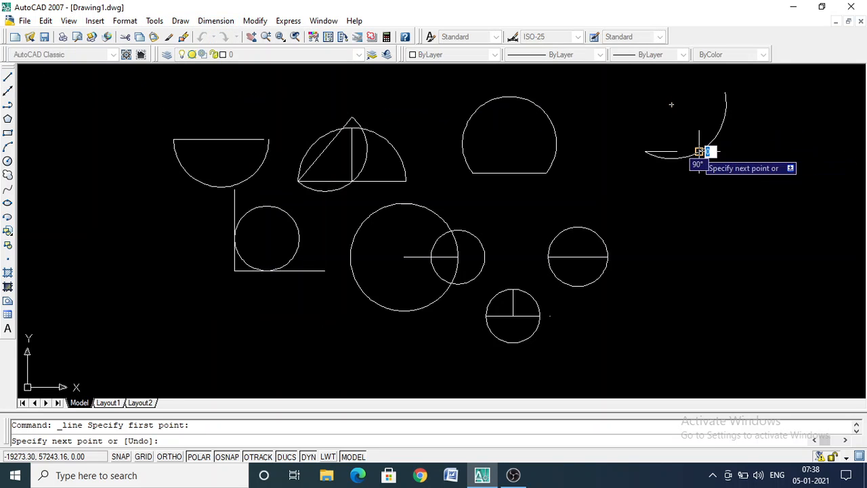
left_click(725, 92)
key("Escape")
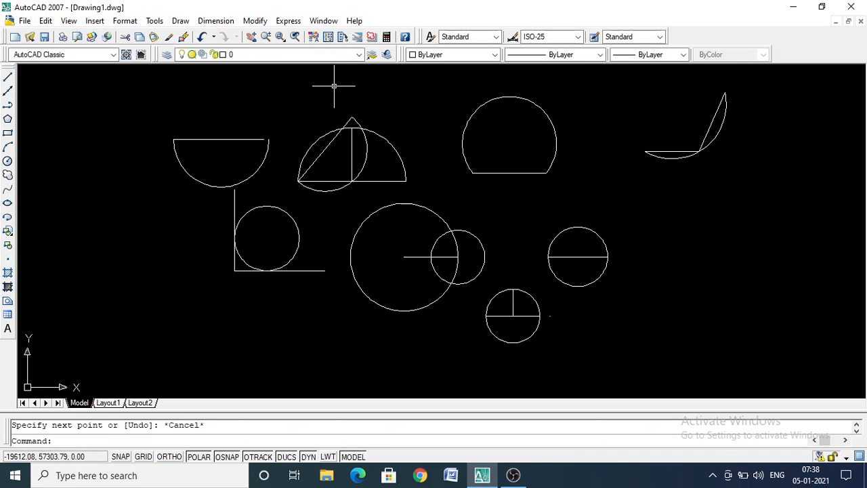
left_click(212, 21)
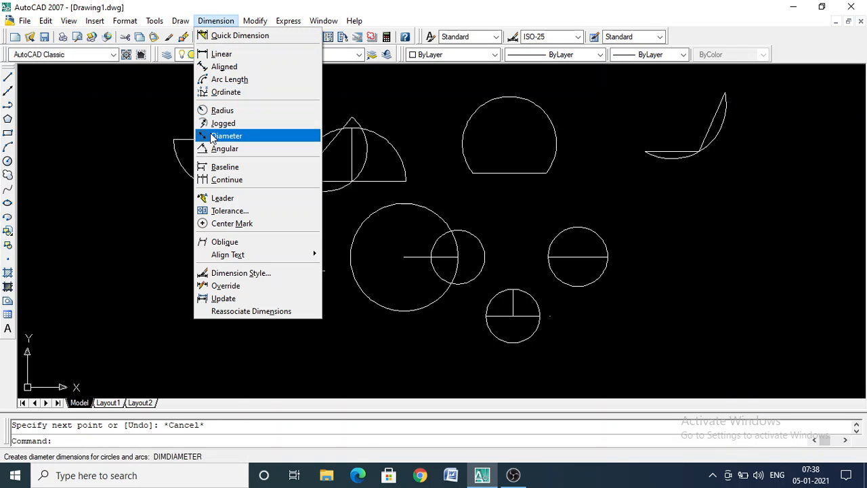
left_click(221, 152)
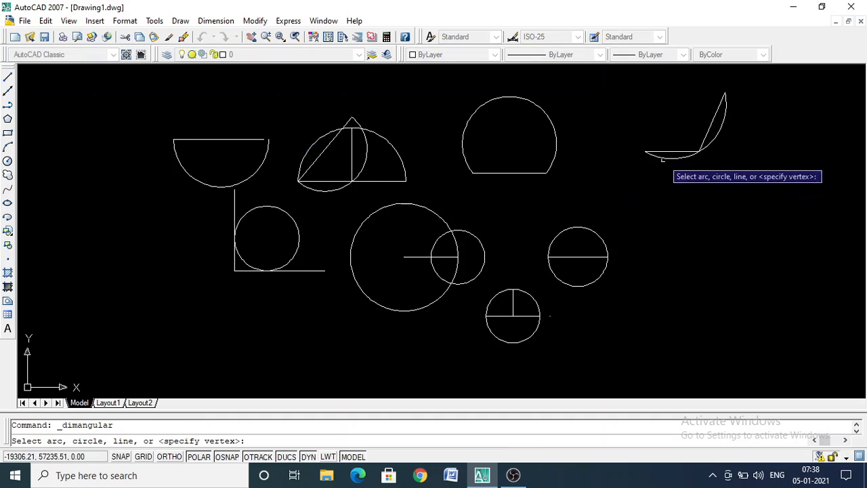
key("Escape")
left_click(705, 132)
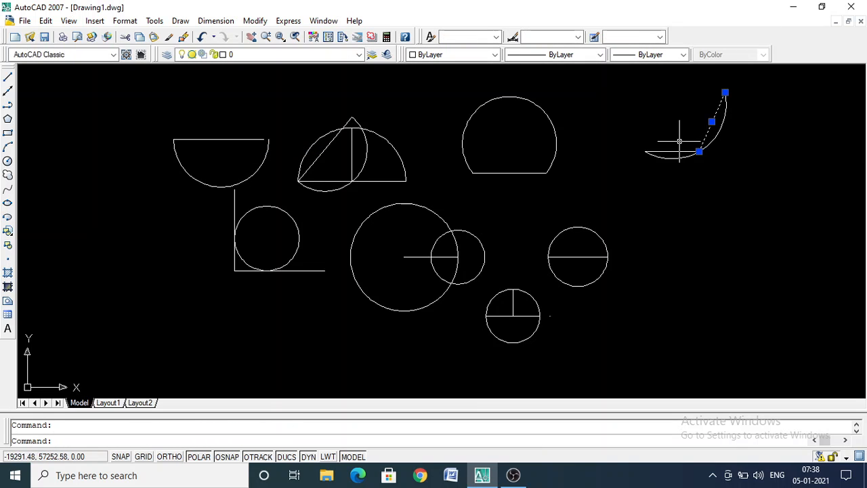
key("Escape")
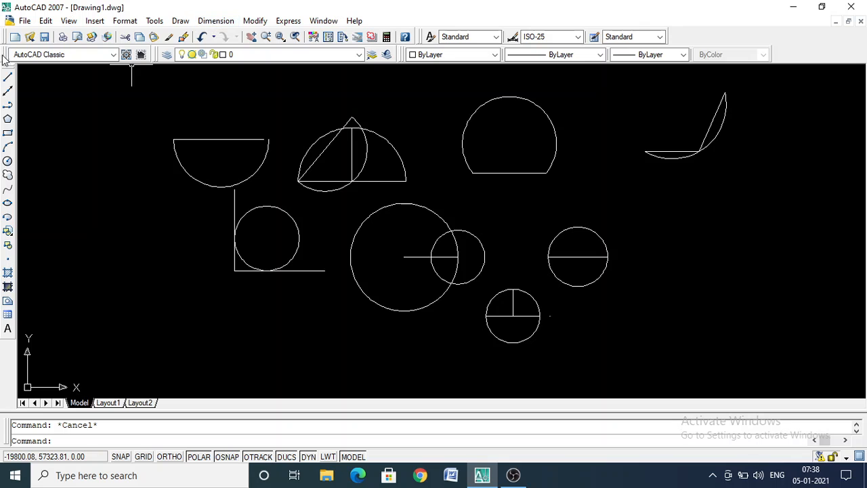
Step: Draw a horizontal line extending to the right from the 50-unit line's right end
left_click(7, 77)
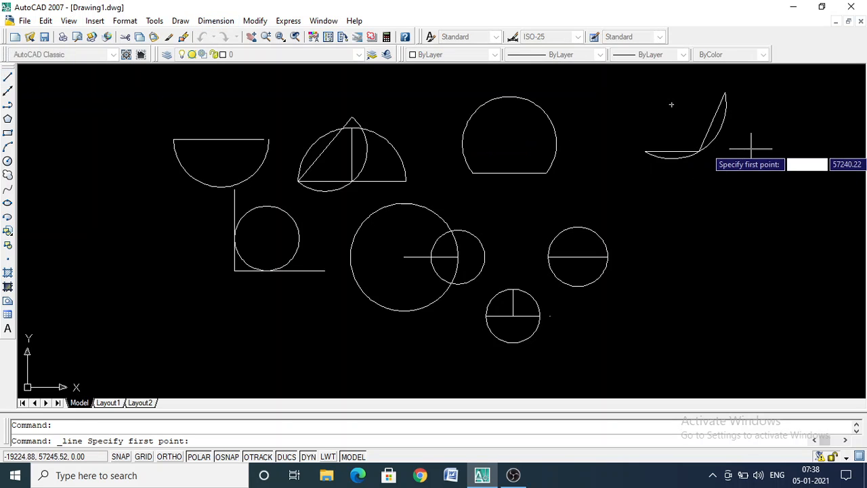
left_click(700, 150)
key("Escape")
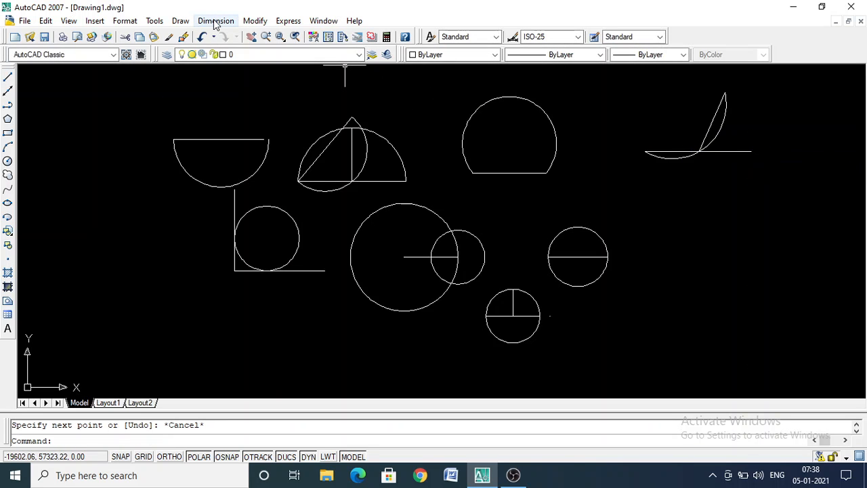
Step: Check the angle between the horizontal extension line and the slanted chord with an angular dimension, without placing it
left_click(215, 21)
left_click(218, 148)
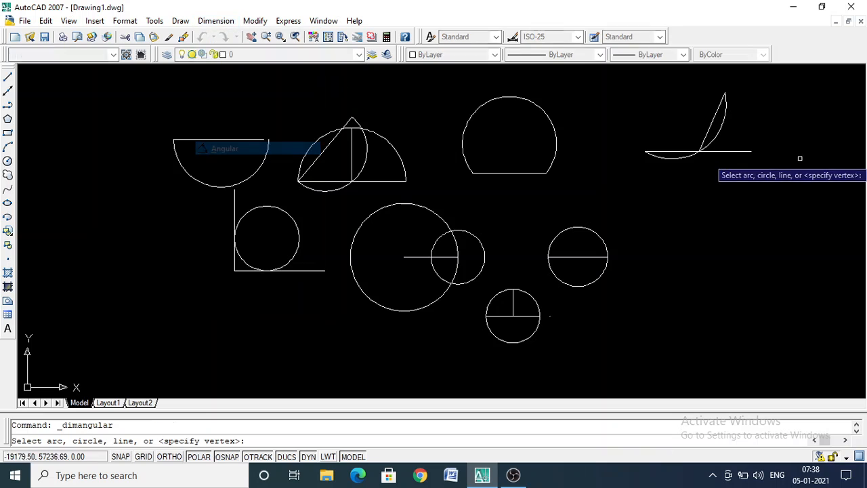
left_click(719, 151)
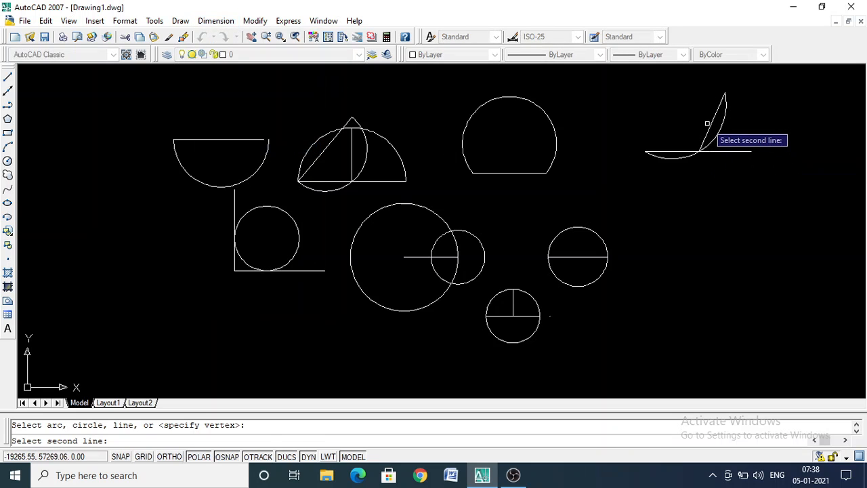
left_click(710, 125)
scroll(711, 127, "up", 5)
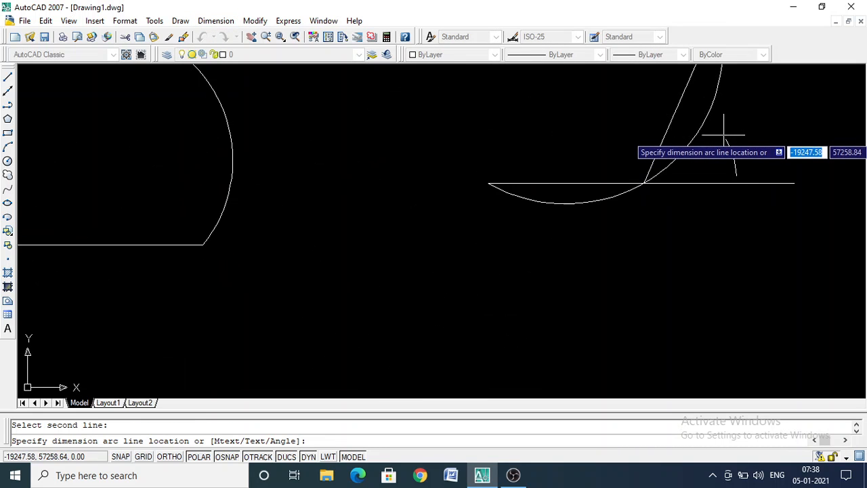
key("Escape")
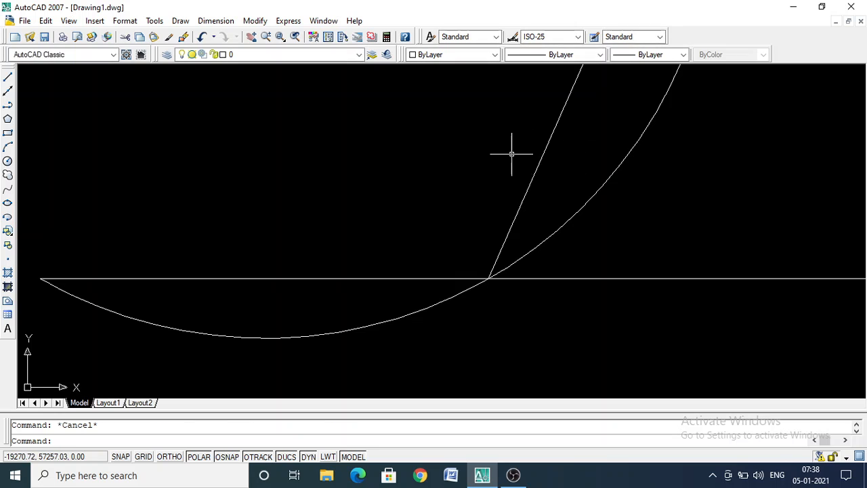
Step: Erase all the circles, arcs and helper lines from the drawing
scroll(518, 153, "down", 8)
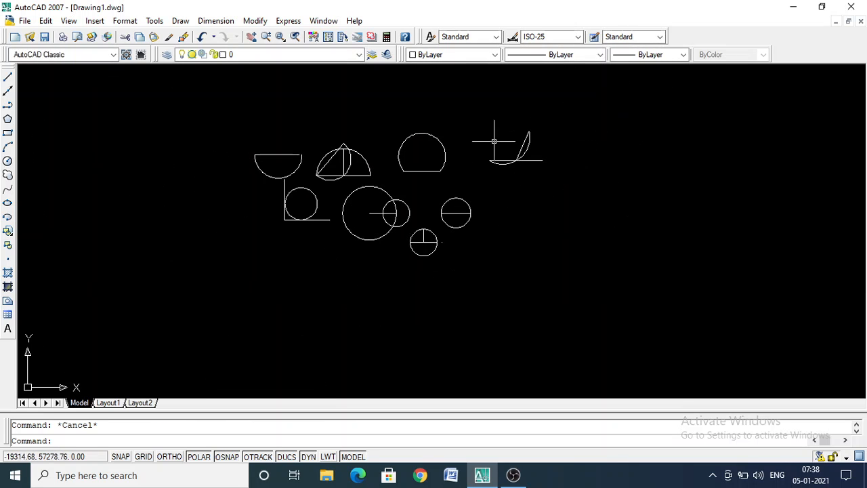
left_click(557, 285)
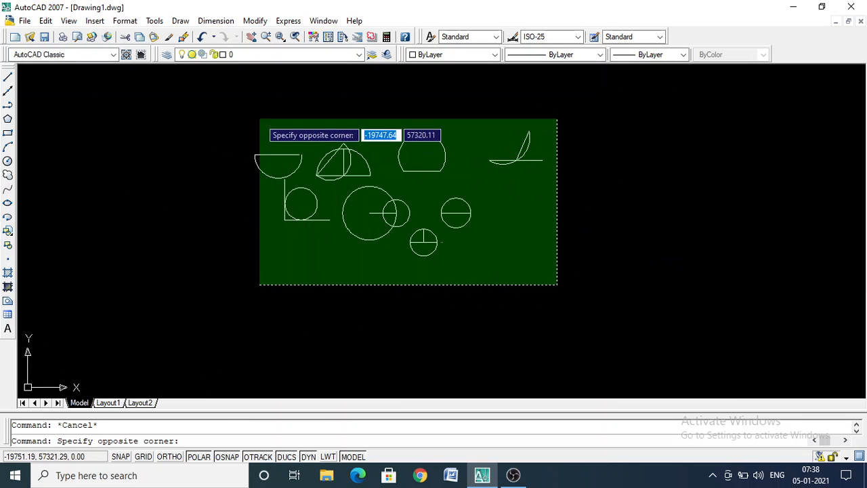
left_click(241, 111)
key("Delete")
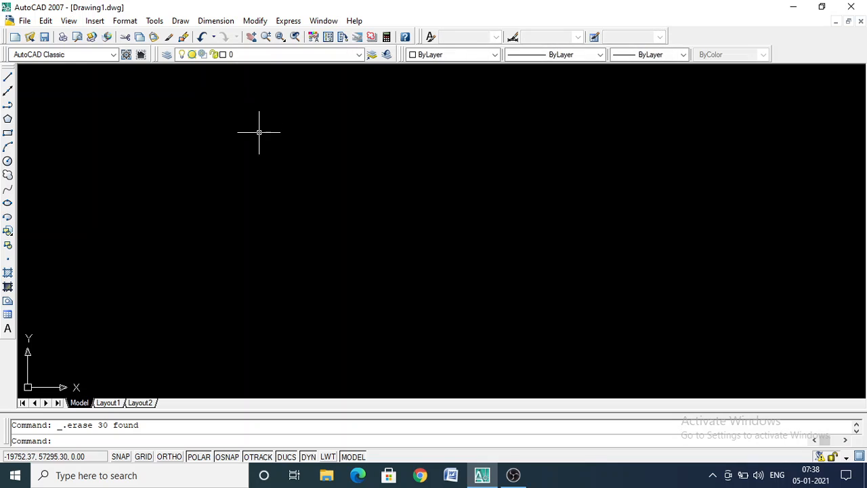
Step: Draw a closed freehand revision cloud in the upper middle of the empty drawing area
left_click(8, 175)
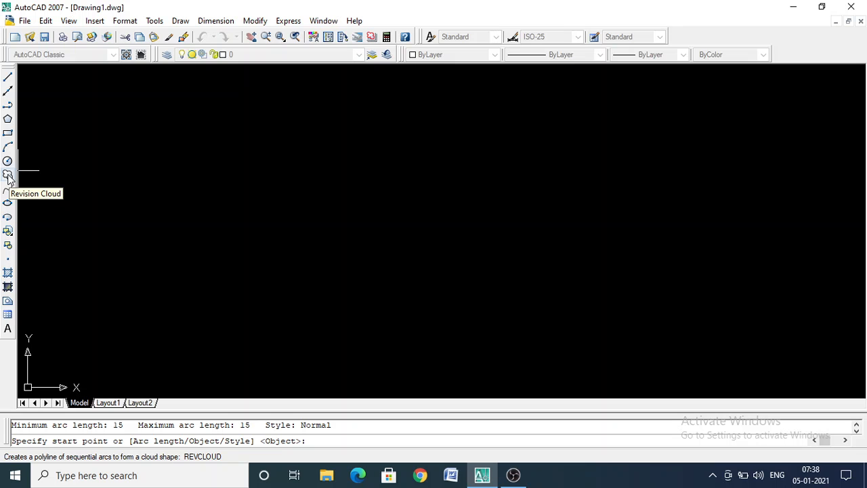
left_click(303, 145)
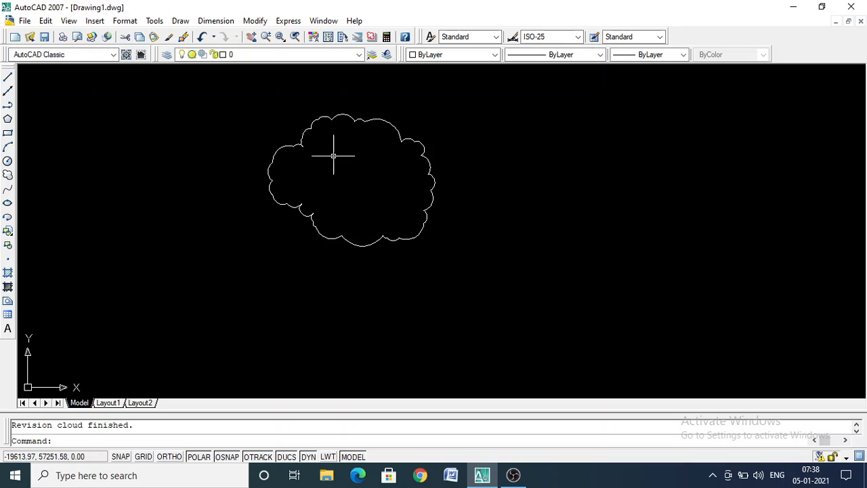
Step: Draw a rectangle that starts left of the revision cloud and overlaps the cloud's left half
left_click(8, 132)
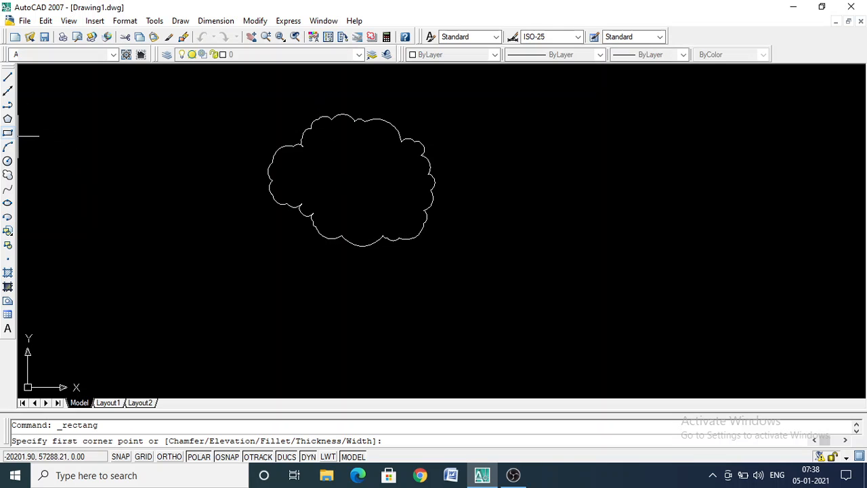
left_click(187, 112)
left_click(341, 235)
key("Escape")
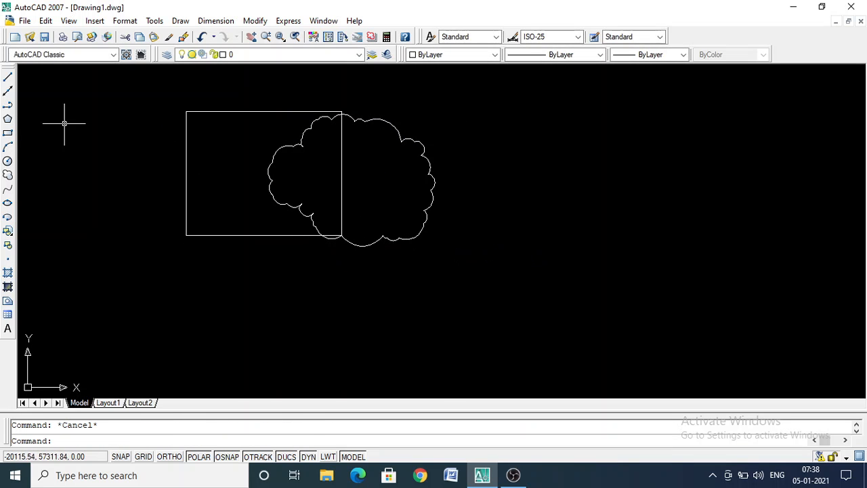
Step: Draw a flat, zero-height rectangle about 105 units long along the large rectangle's top edge from its upper-left corner, and select it
left_click(7, 134)
left_click(186, 111)
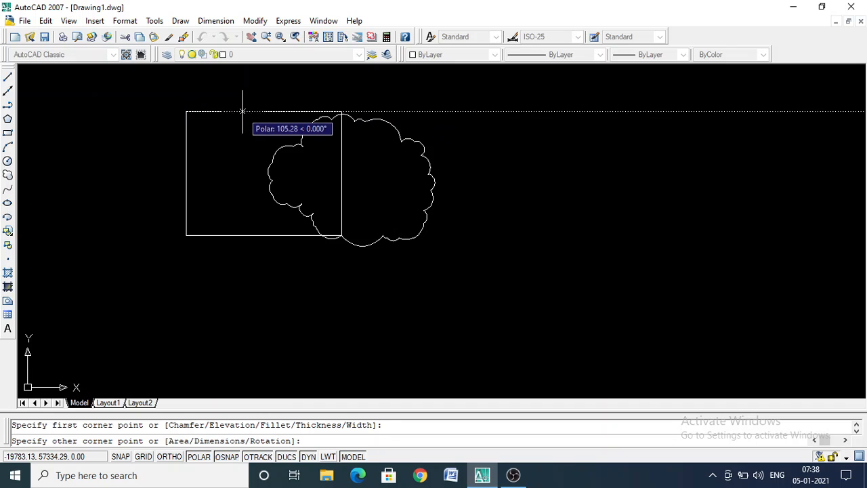
left_click(243, 111)
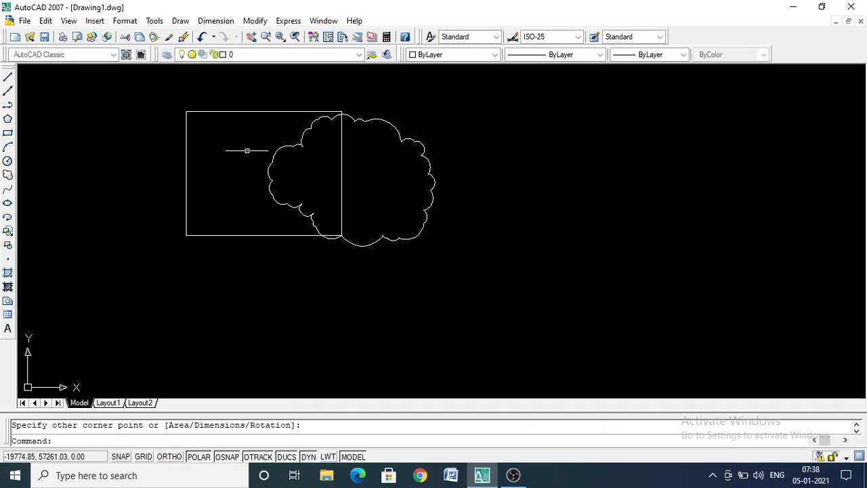
left_click(239, 111)
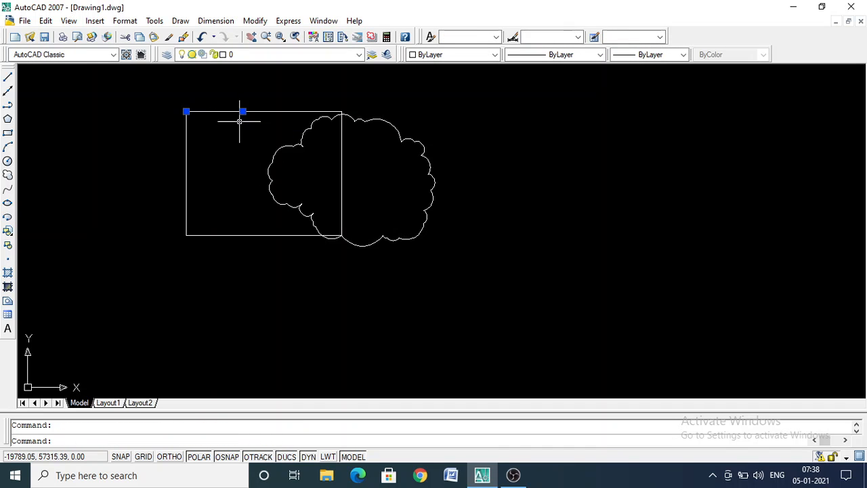
Step: Draw a smaller rectangle inside the large one, from its upper-right corner to the cloud's left edge
left_click(8, 134)
left_click(342, 111)
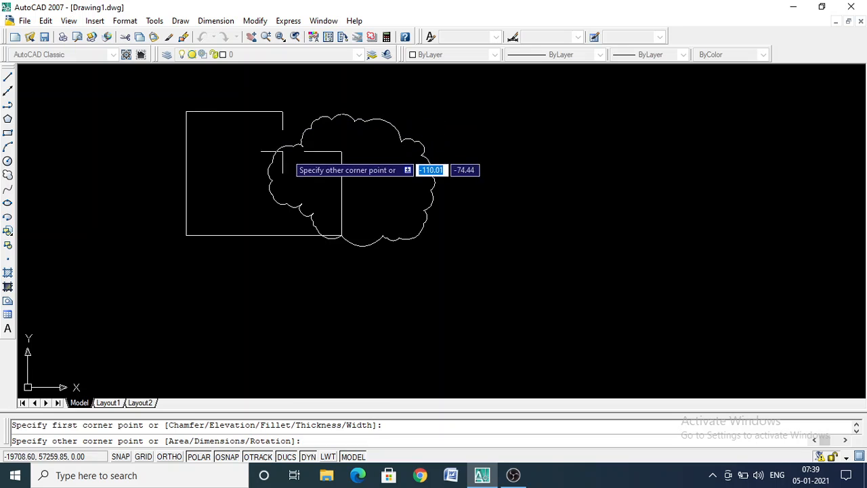
left_click(272, 180)
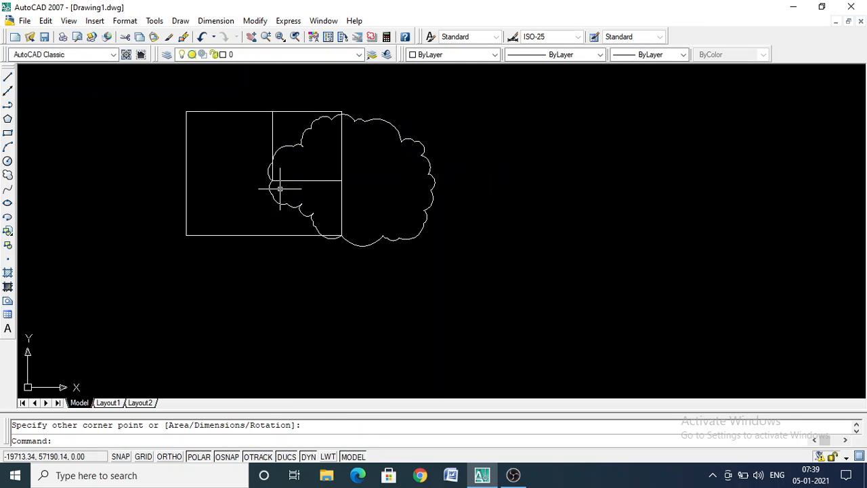
type("o")
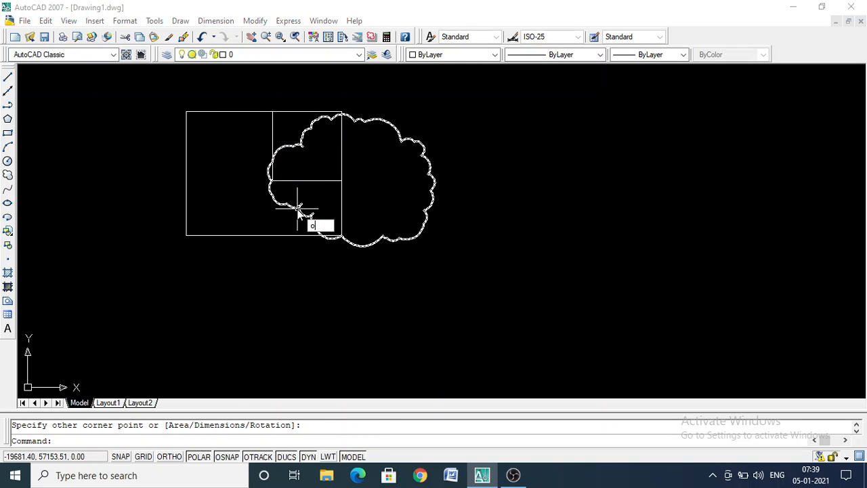
key("Return")
type("0")
key("Return")
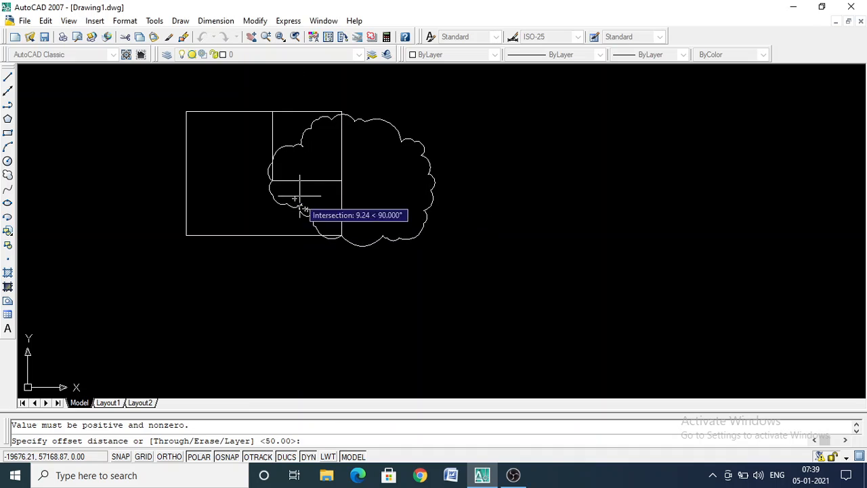
left_click(300, 180)
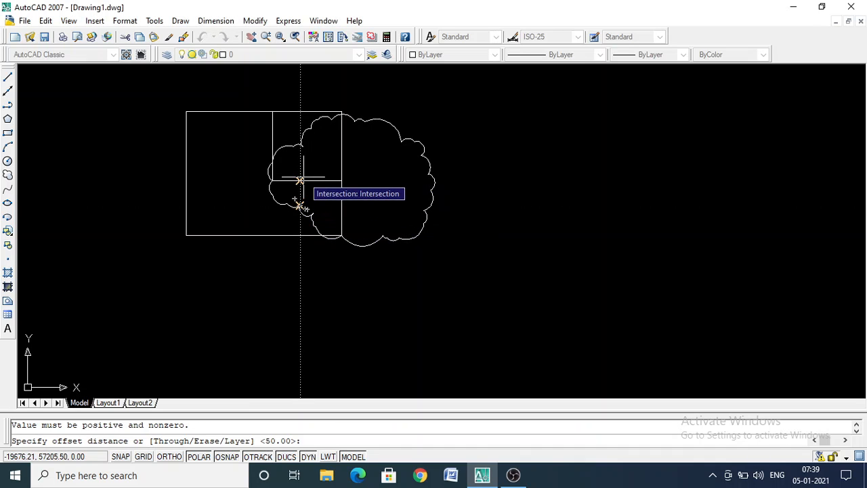
left_click(275, 191)
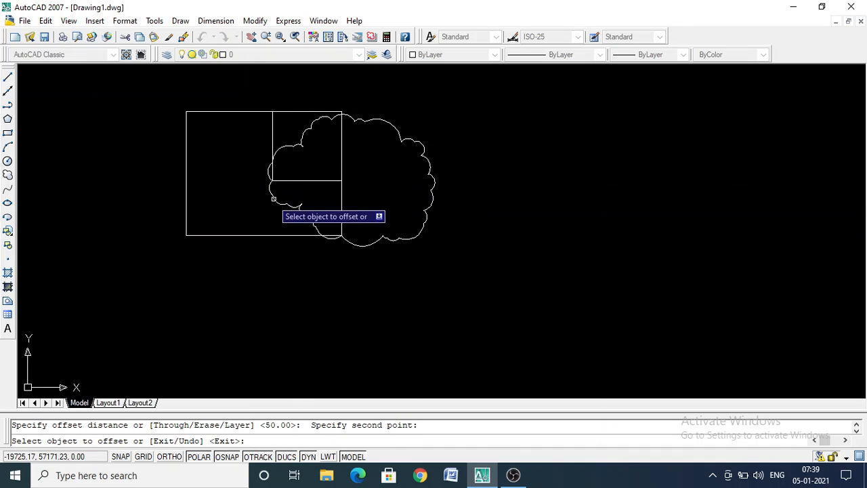
key("Escape")
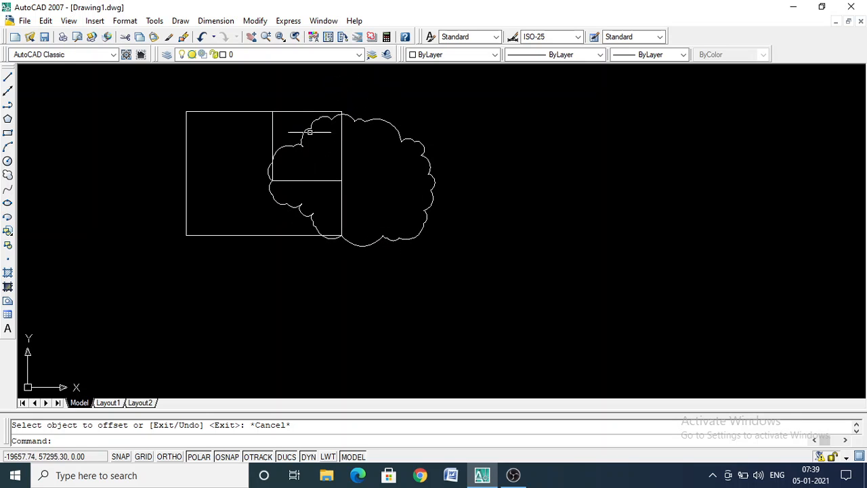
Step: Move the revision cloud to the right, clear of the rectangles
left_click(407, 135)
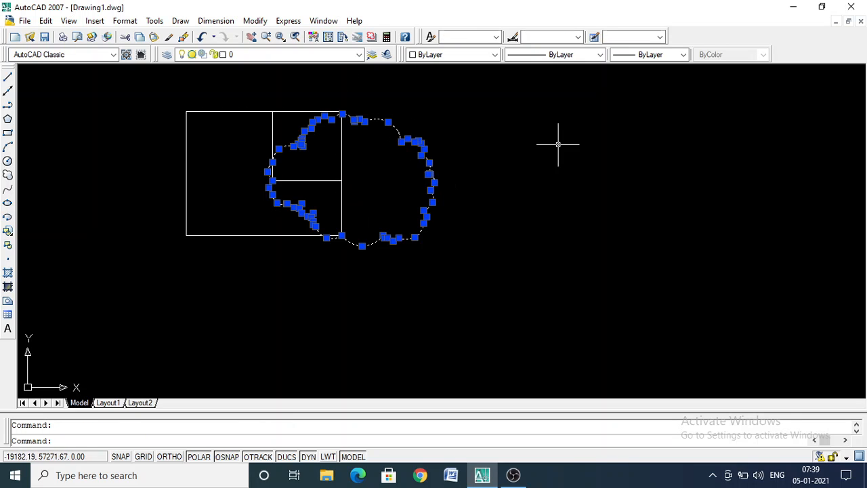
type("m")
key("Return")
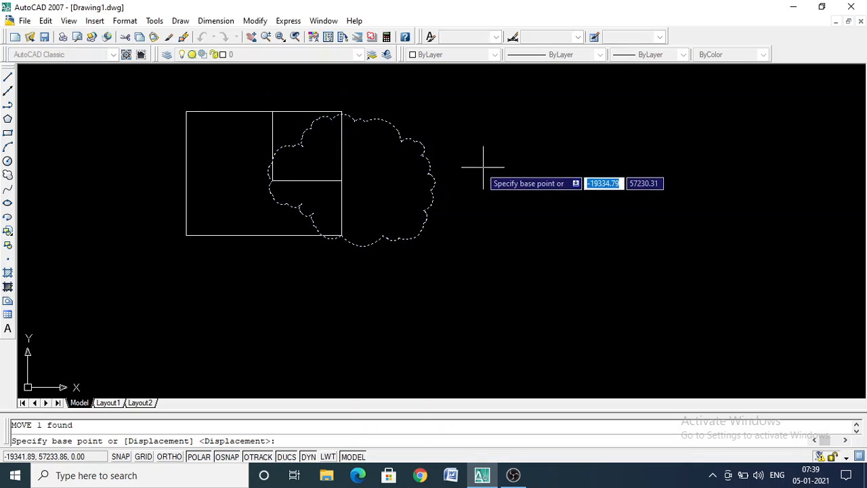
left_click(420, 143)
left_click(602, 156)
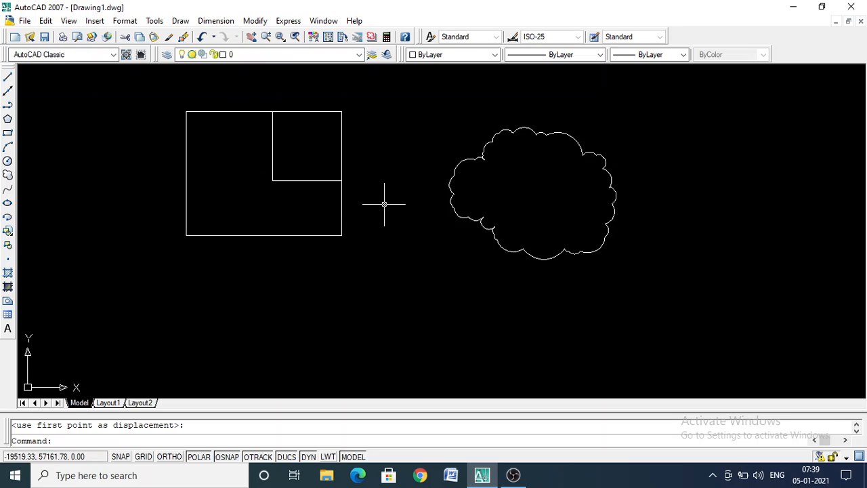
left_click(7, 175)
left_click(281, 93)
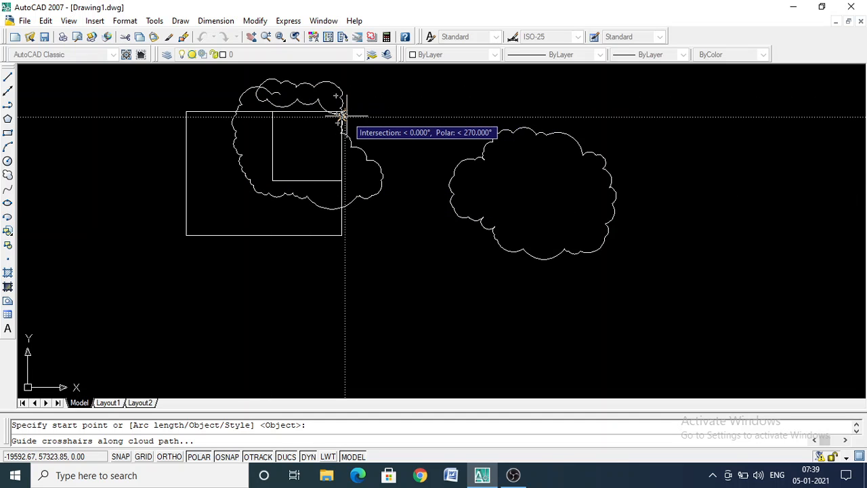
key("Escape")
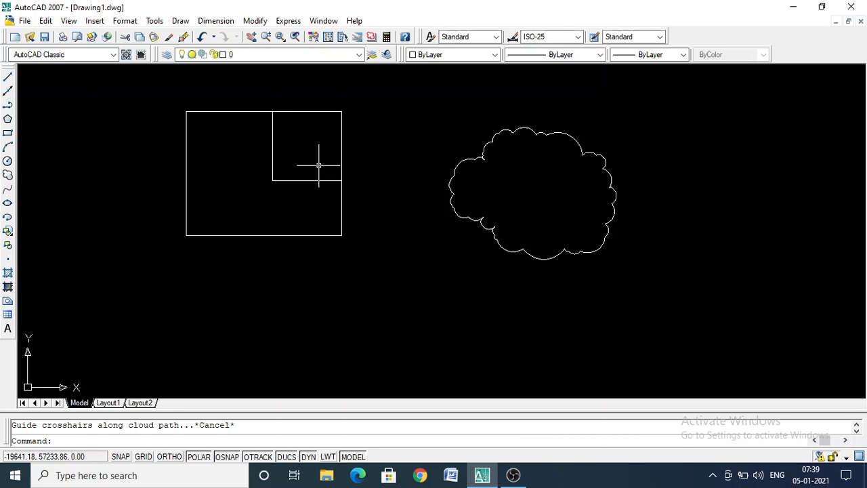
Step: Try to draw a winding spline from below the rectangles up through the gap between them and the revision cloud
left_click(9, 190)
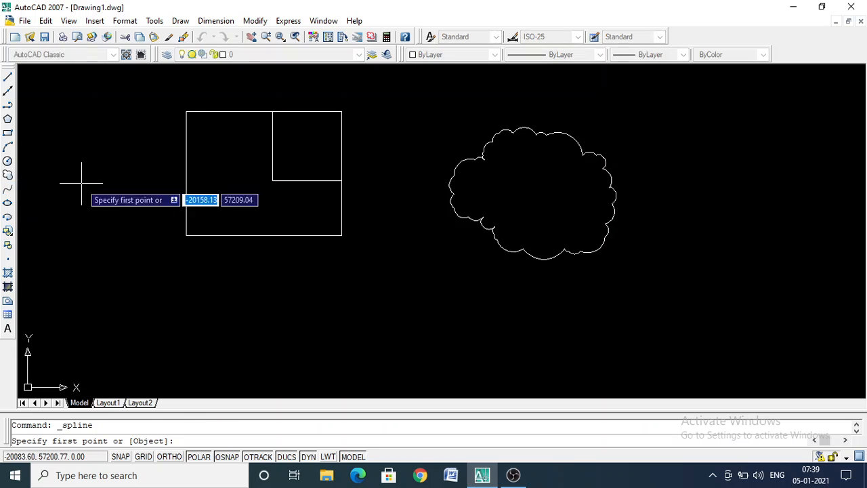
left_click(344, 343)
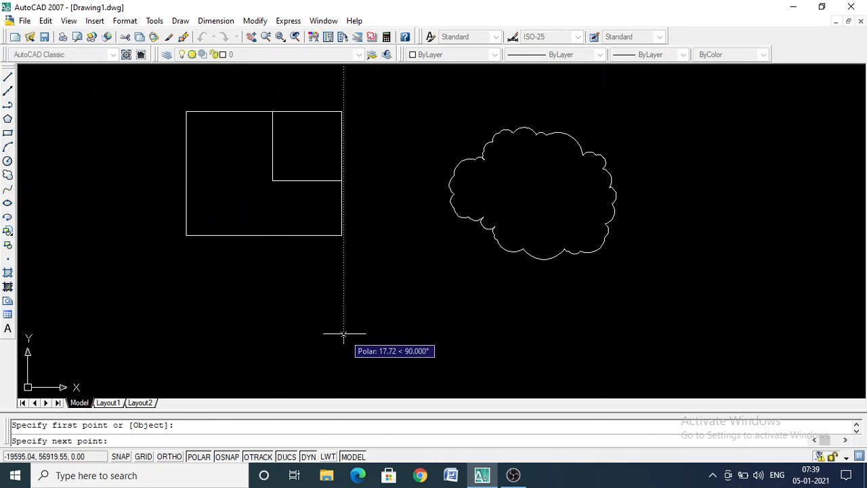
left_click(390, 298)
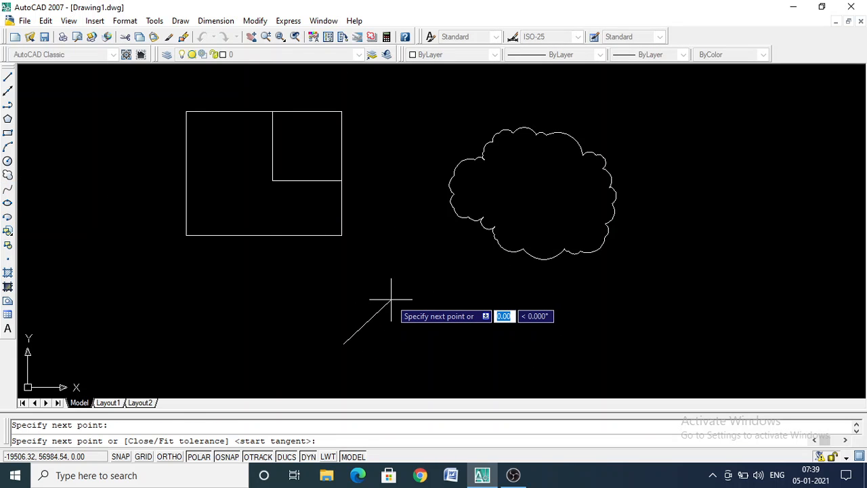
left_click(336, 279)
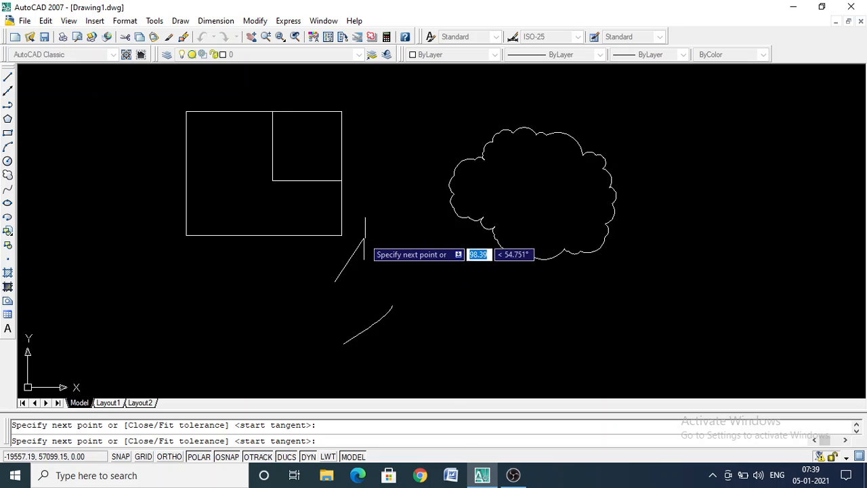
left_click(359, 232)
left_click(392, 183)
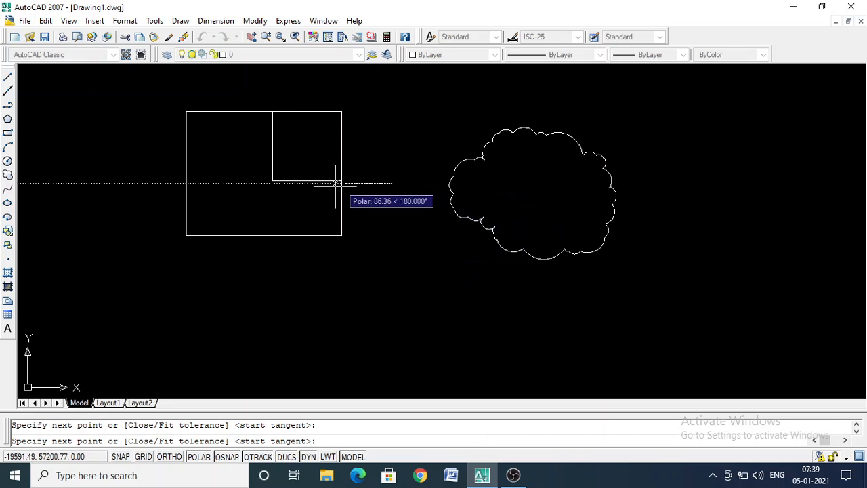
left_click(366, 136)
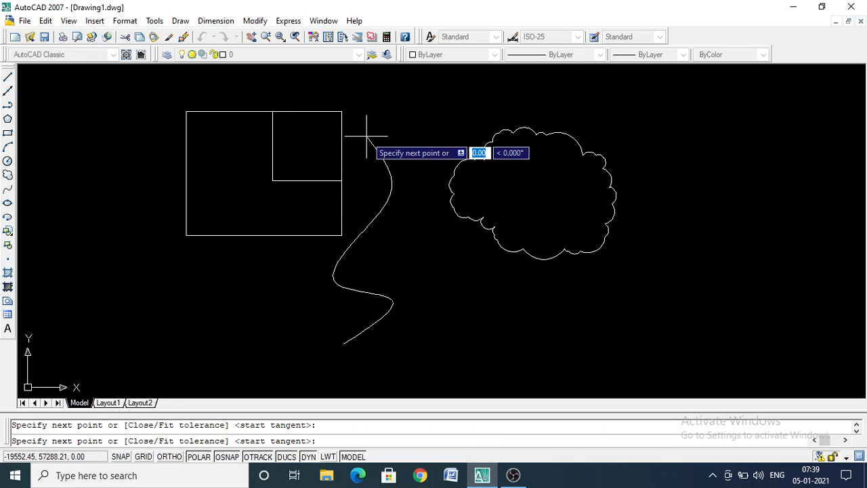
left_click(428, 108)
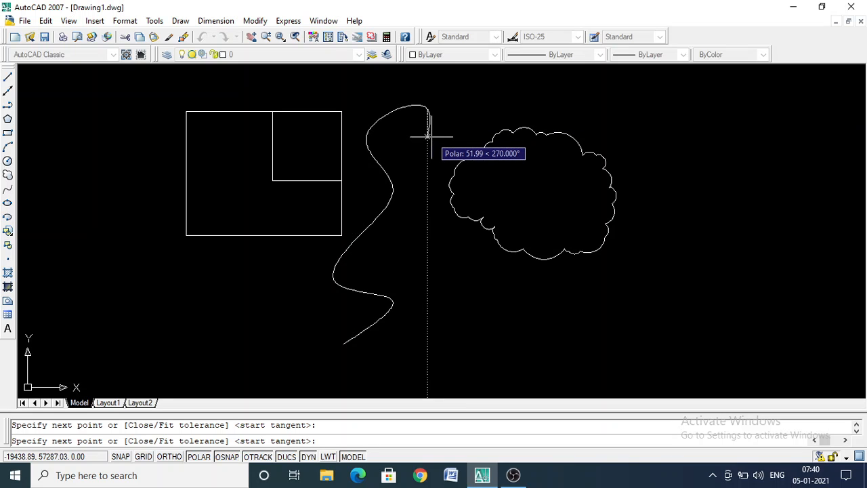
left_click(428, 136)
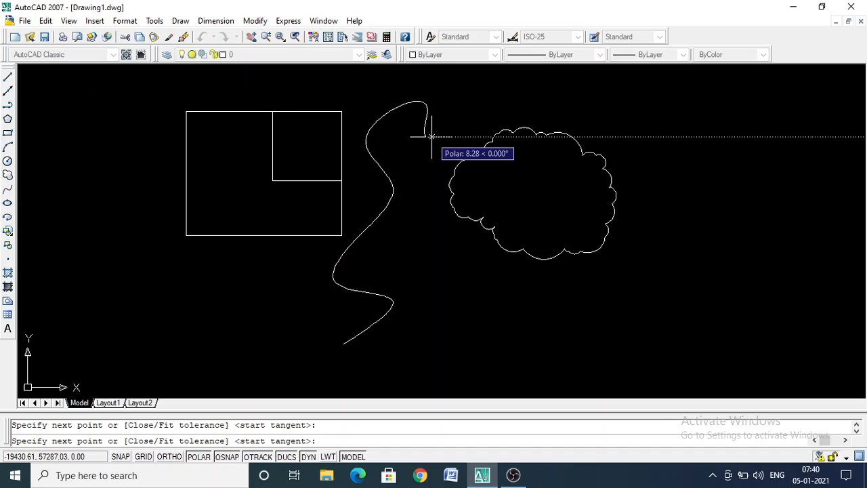
left_click(464, 124)
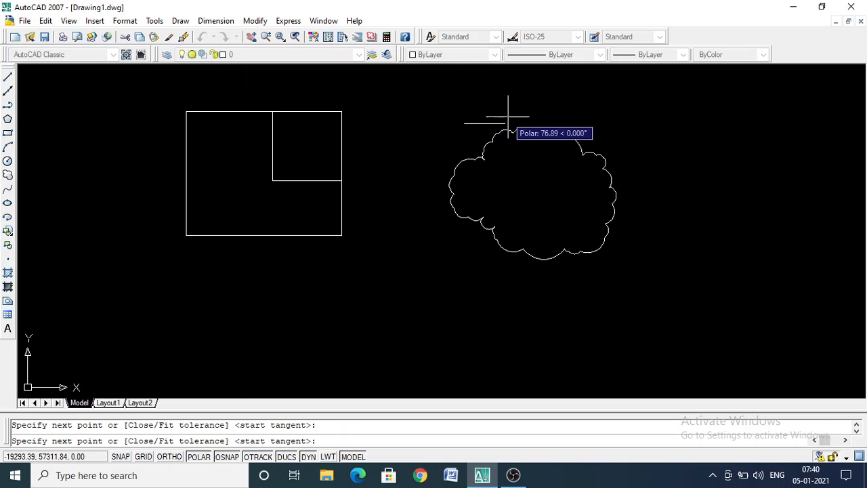
key("Escape")
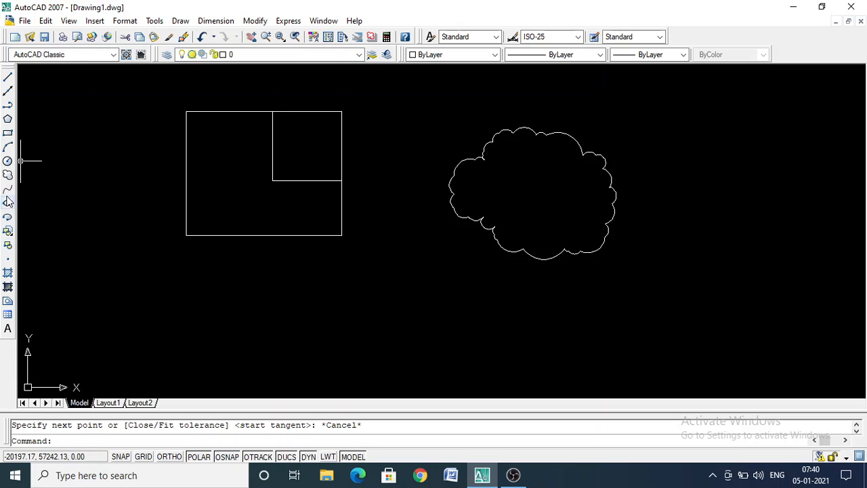
Step: Draw a wide horizontal ellipse below the rectangles, with a distance of about 40 units to its other axis
left_click(7, 205)
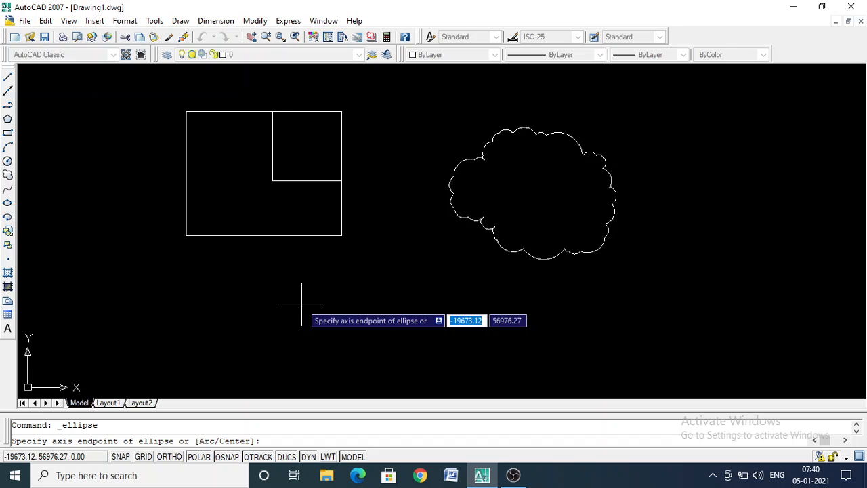
left_click(302, 304)
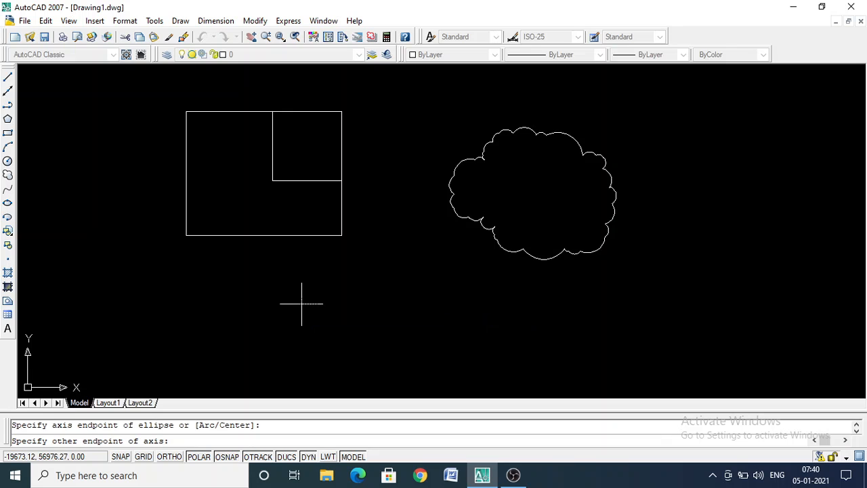
left_click(407, 303)
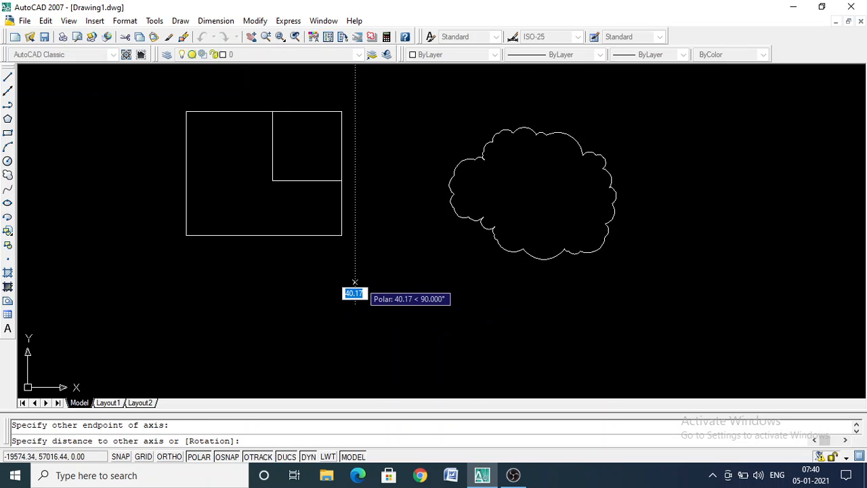
left_click(355, 282)
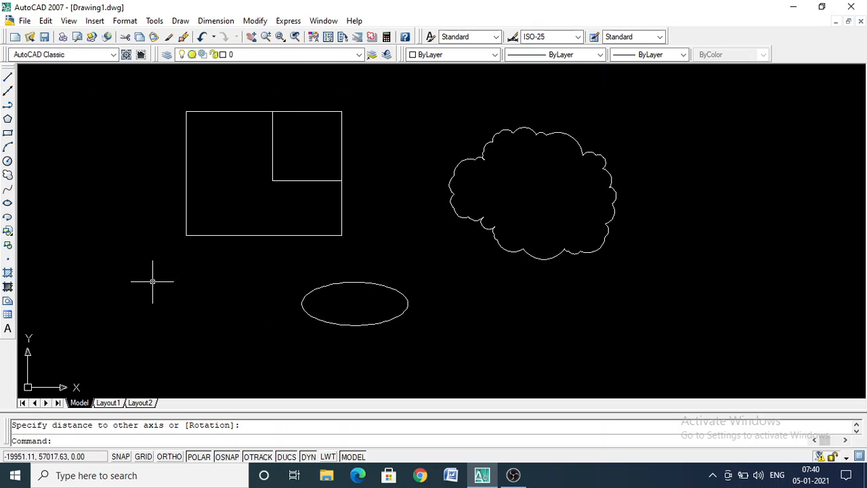
key("Escape")
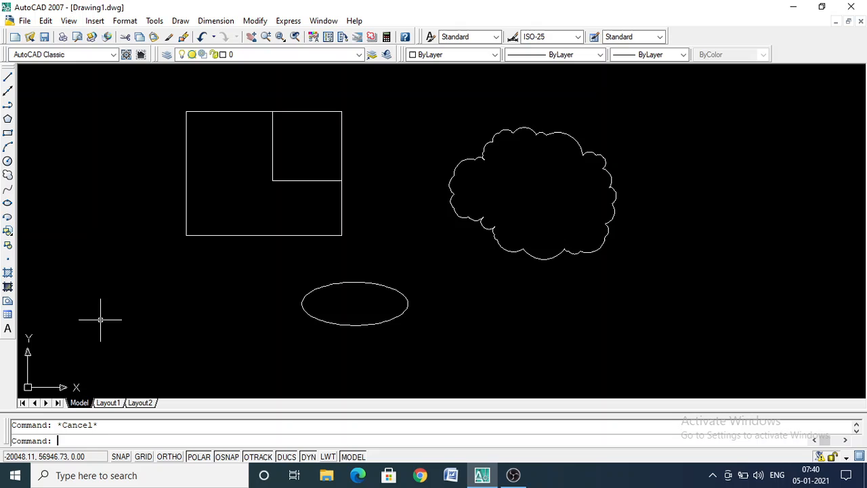
Step: Draw a tall ellipse below and left of the large rectangle, with a 100-unit horizontal axis and a distance of 100 to the other axis
left_click(8, 204)
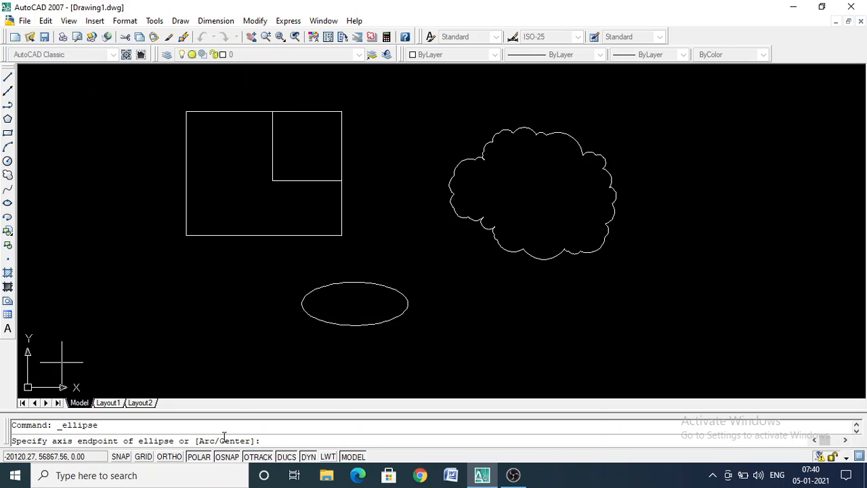
left_click(103, 287)
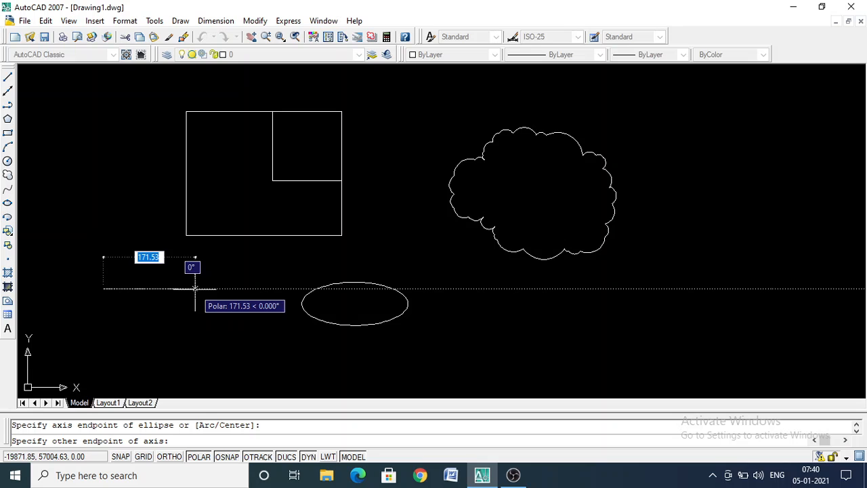
type("100")
key("Return")
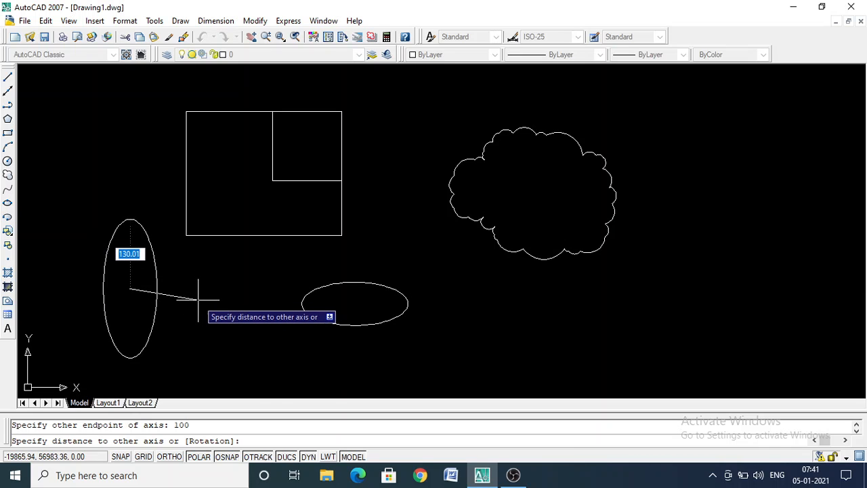
type("10")
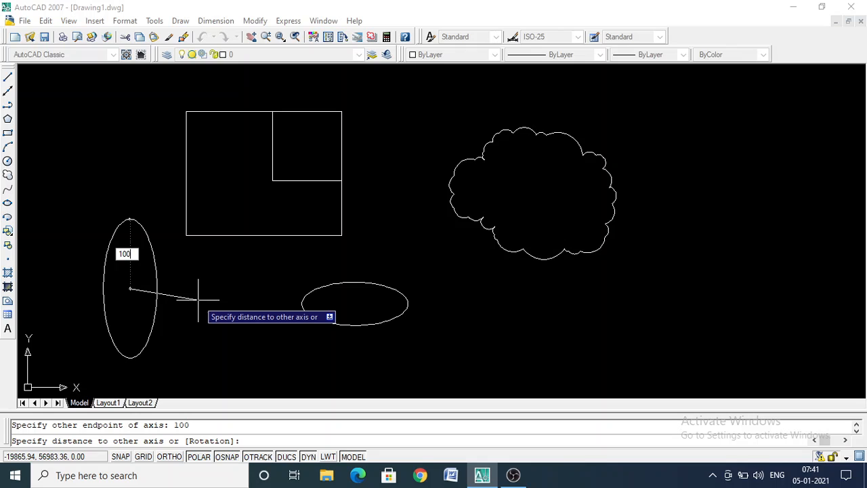
type("0")
key("Return")
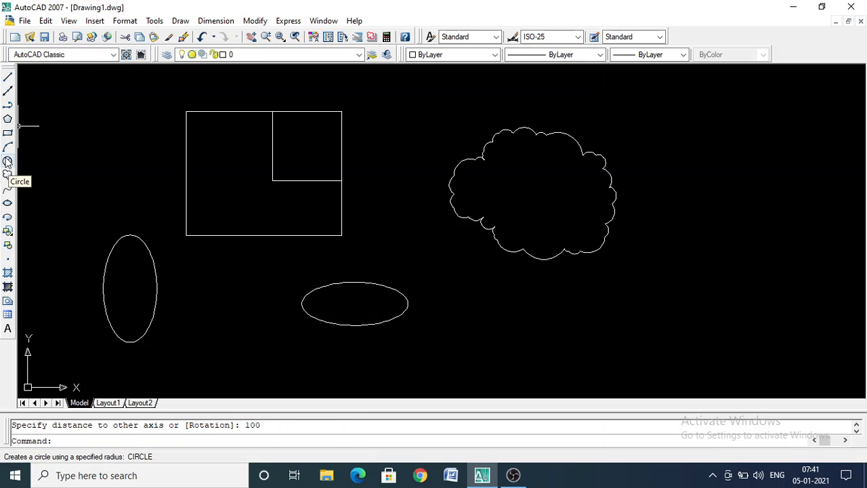
Step: Try to add a linear dimension from the tall ellipse's center to its right edge
left_click(211, 21)
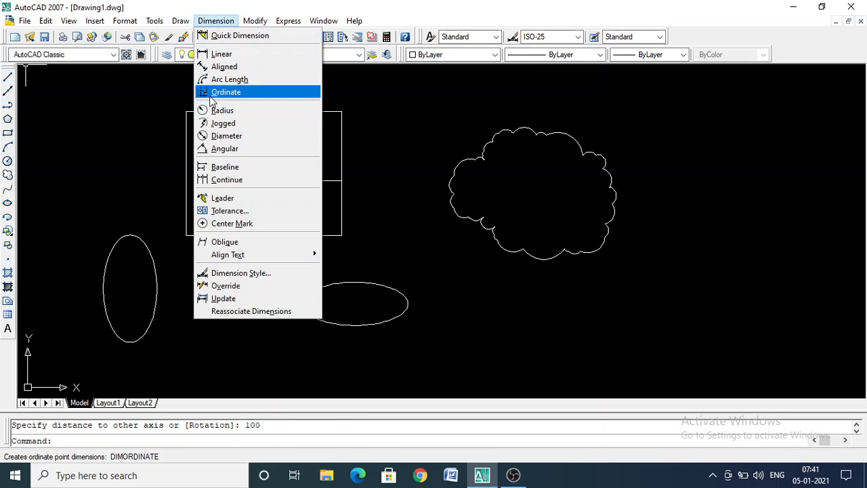
left_click(224, 52)
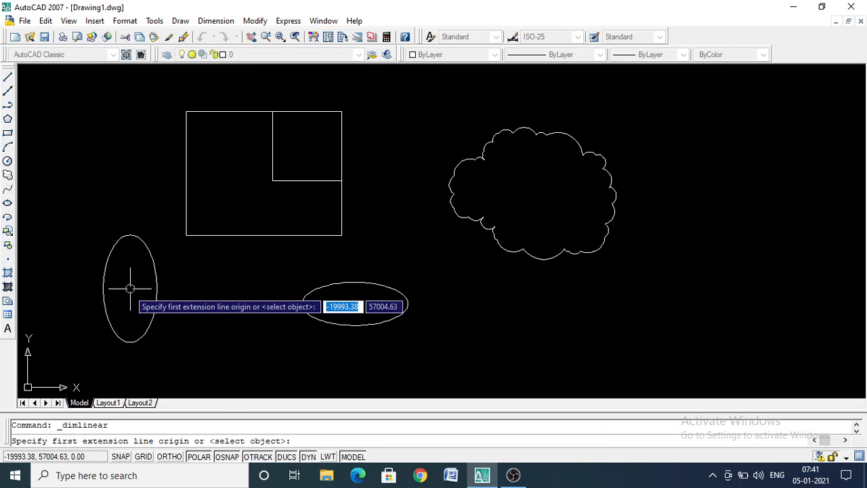
left_click(130, 288)
left_click(157, 289)
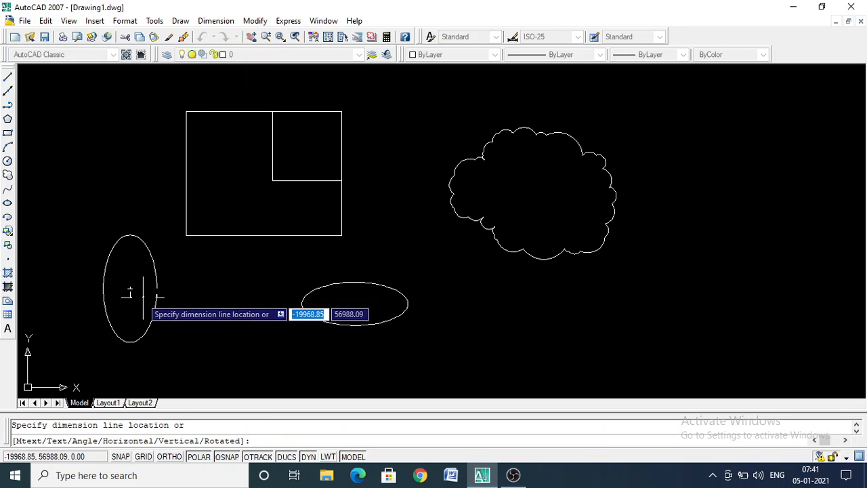
scroll(143, 296, "up", 4)
scroll(143, 295, "down", 3)
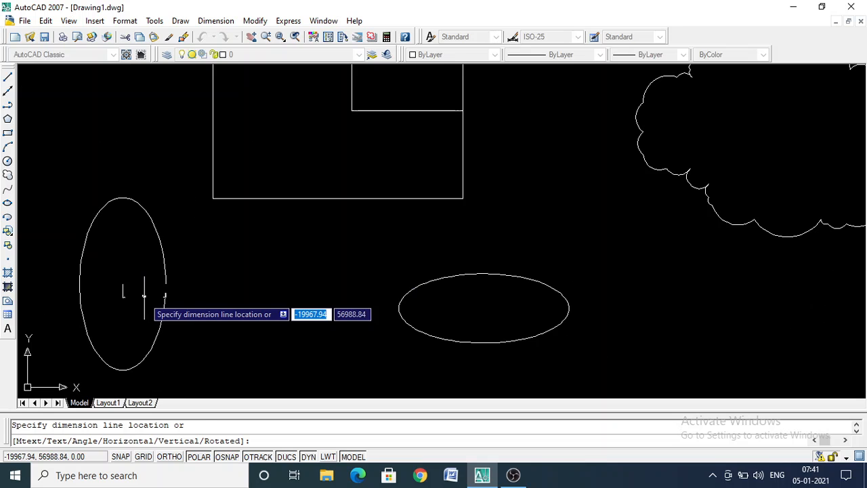
key("Escape")
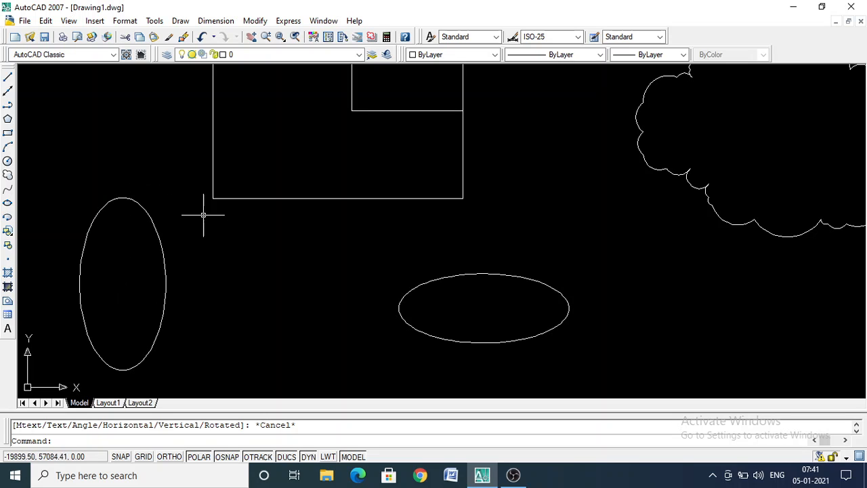
Step: Erase all the rectangles, ellipses and the revision cloud from the drawing
scroll(242, 222, "down", 5)
left_click(154, 135)
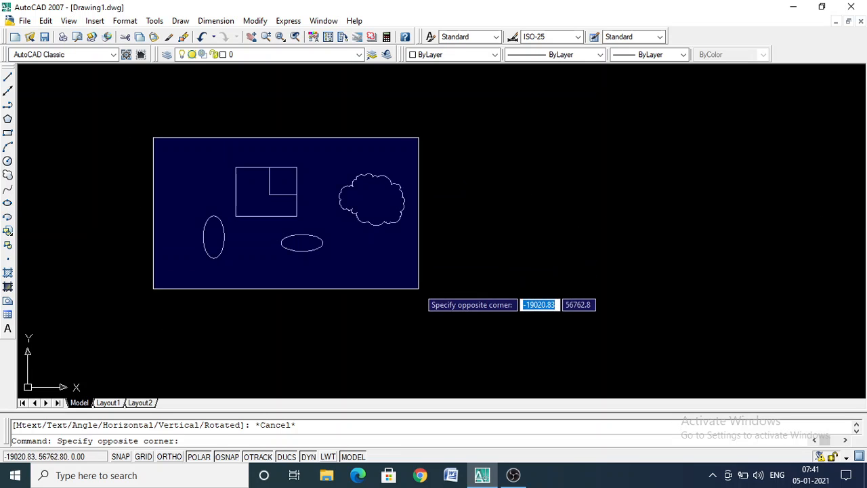
left_click(415, 288)
key("Delete")
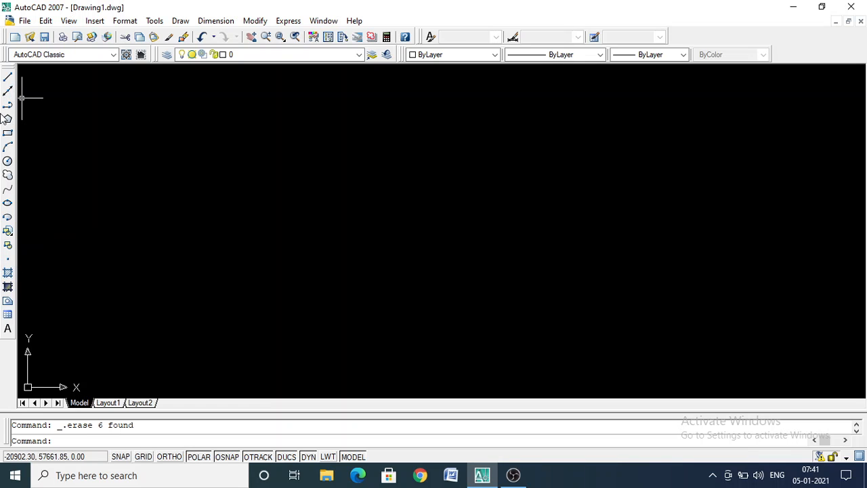
Step: Draw a large circle in the upper-left area of the empty drawing by center and radius
left_click(8, 162)
left_click(228, 157)
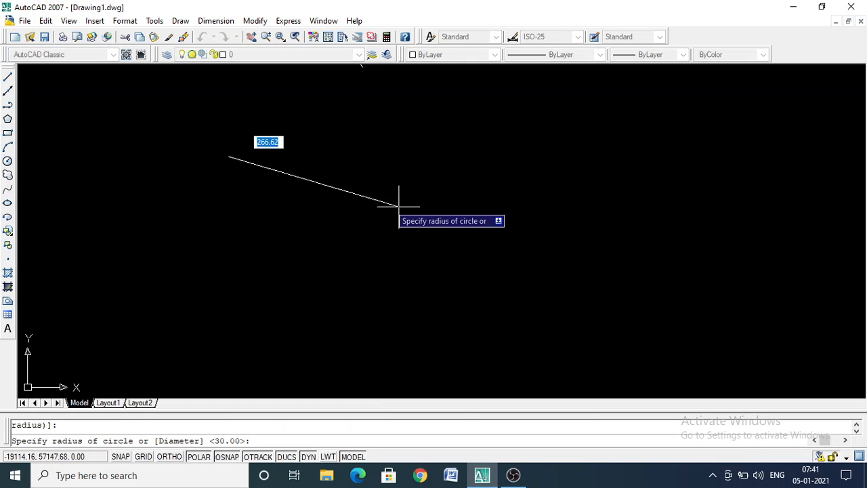
left_click(308, 171)
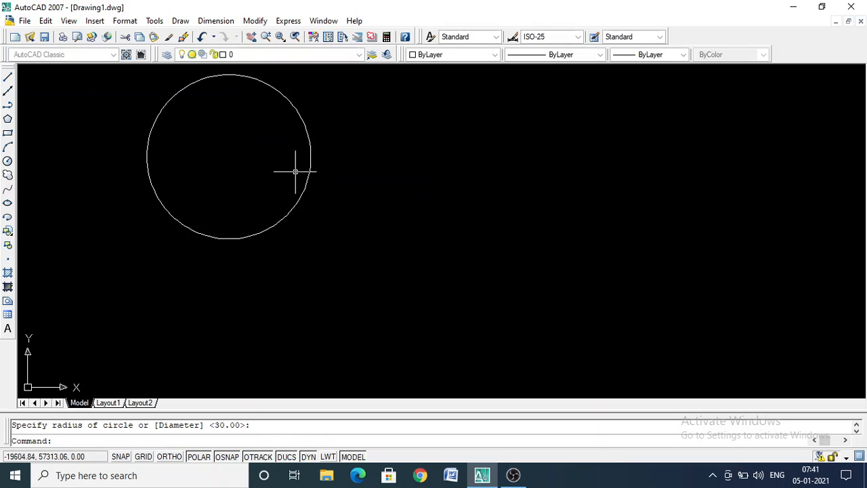
Step: Draw a rectangle from the circle's center to a point outside the circle at its lower right
left_click(8, 134)
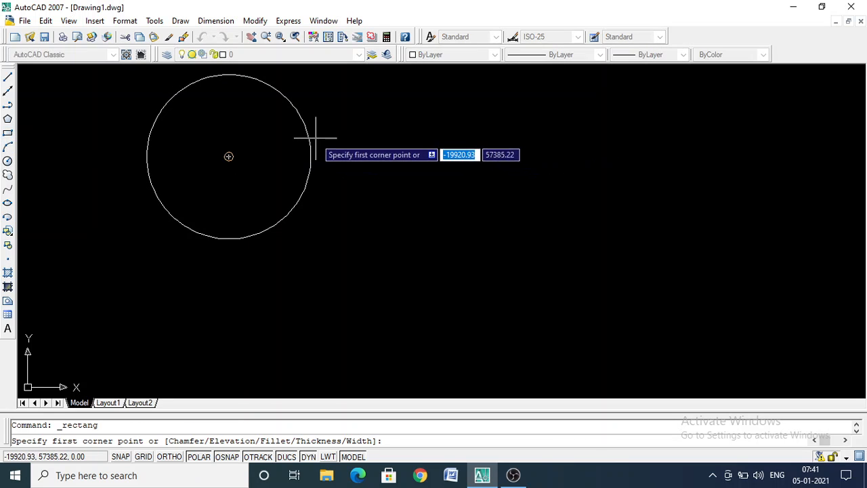
left_click(309, 160)
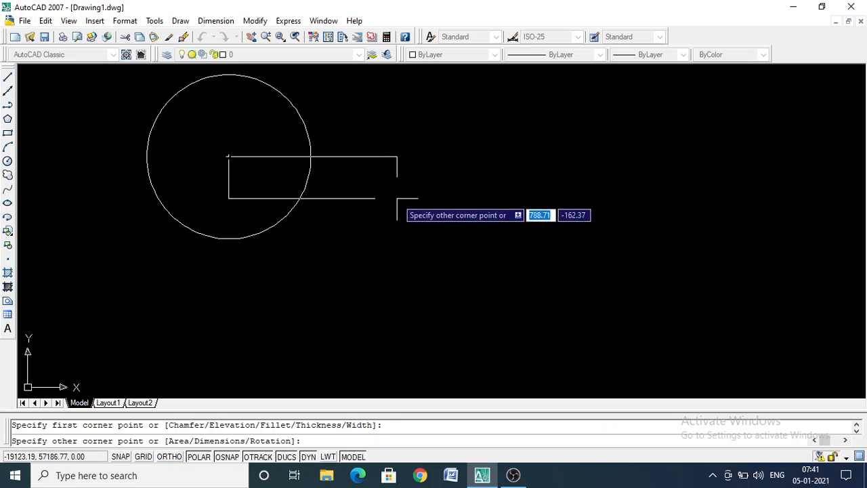
left_click(401, 256)
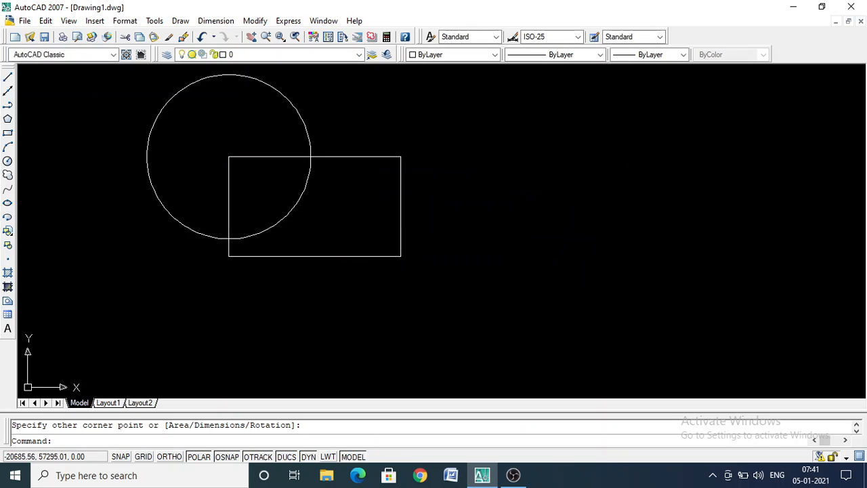
Step: Start a new hatch and set its predefined pattern to AR-CONC
left_click(8, 273)
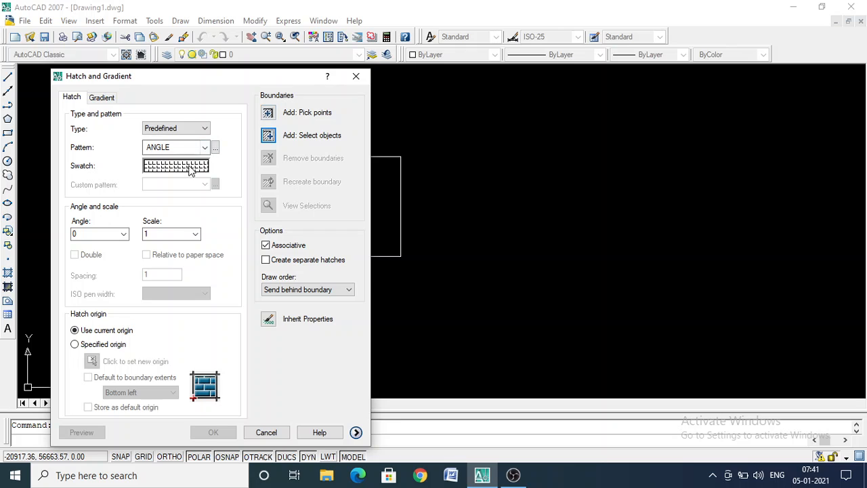
left_click(205, 147)
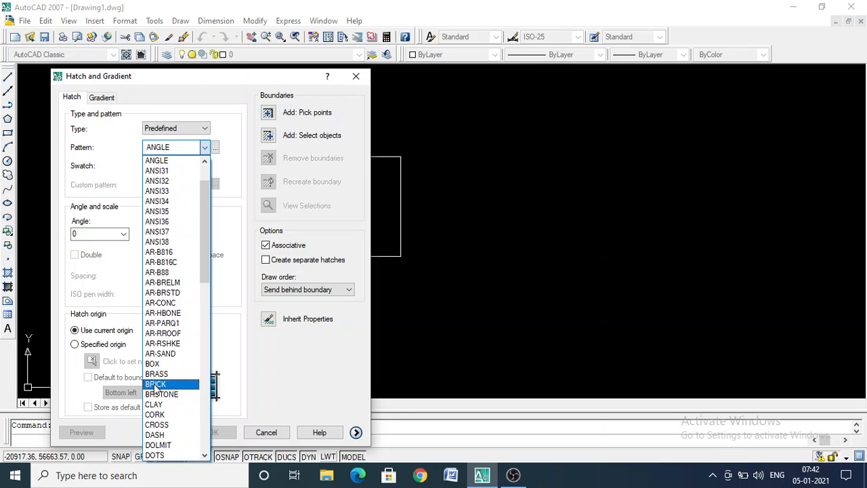
left_click(171, 303)
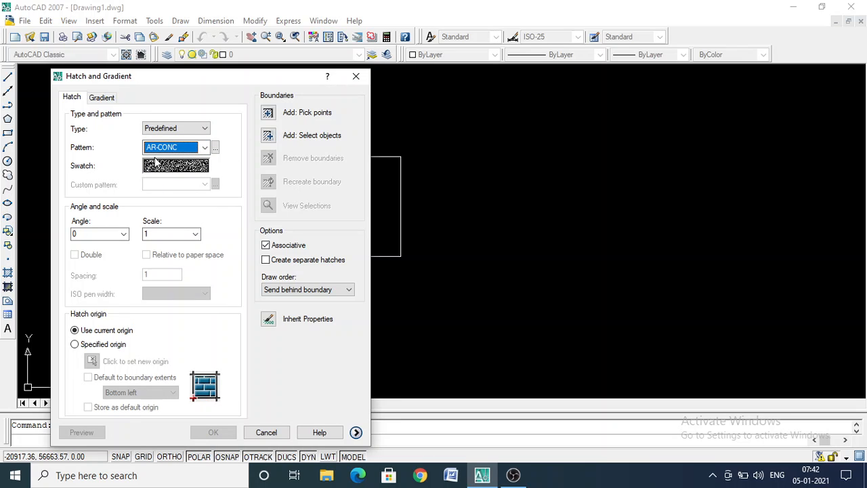
Step: Hatch the part of the rectangle outside the circle with AR-CONC, picking an internal point and previewing before accepting
left_click(268, 114)
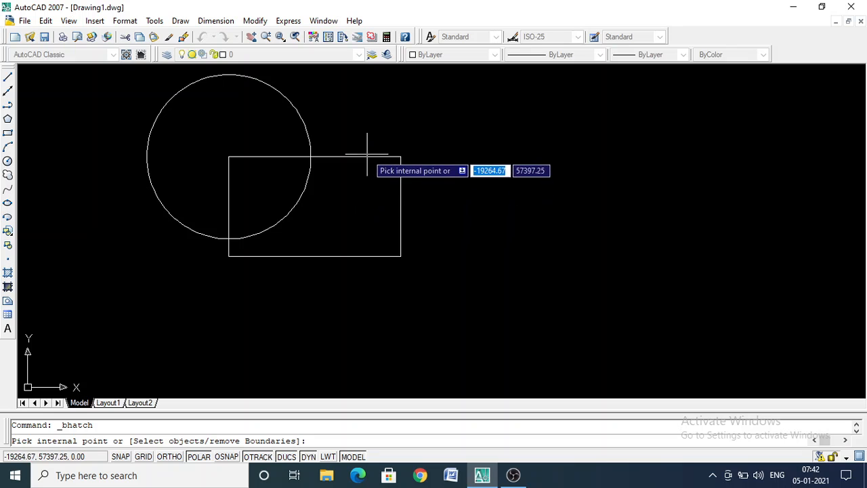
left_click(356, 177)
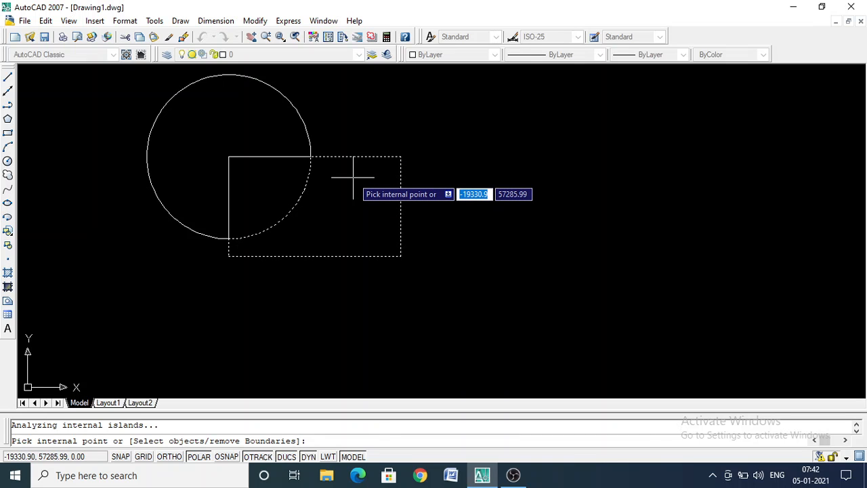
key("Return")
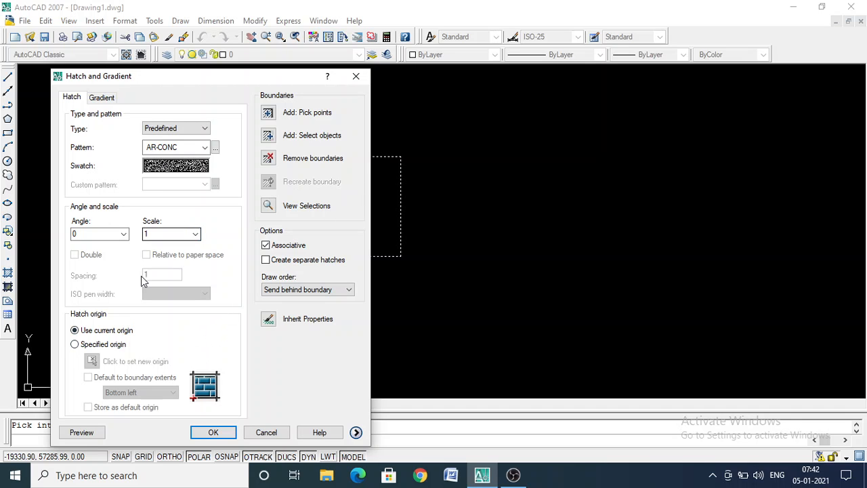
left_click(80, 432)
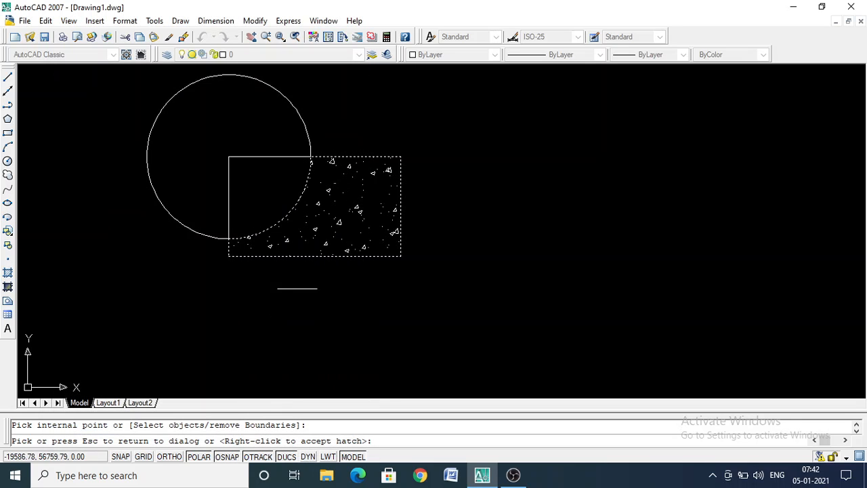
right_click(372, 201)
left_click(509, 241)
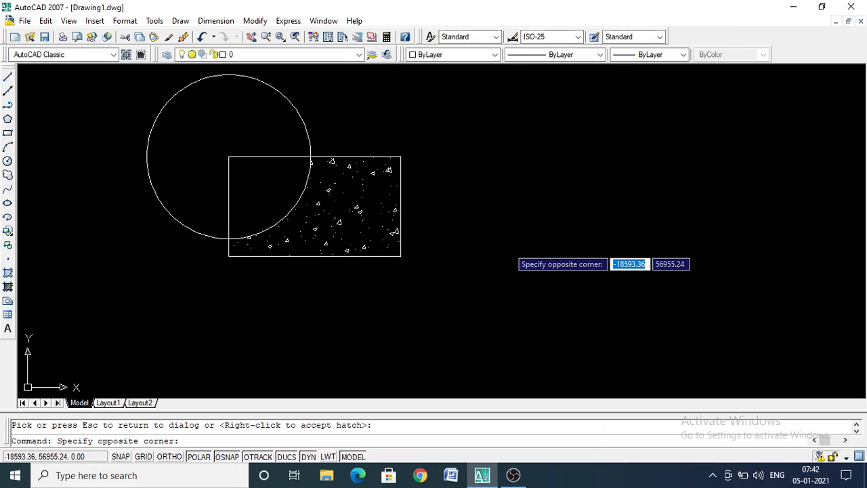
key("Escape")
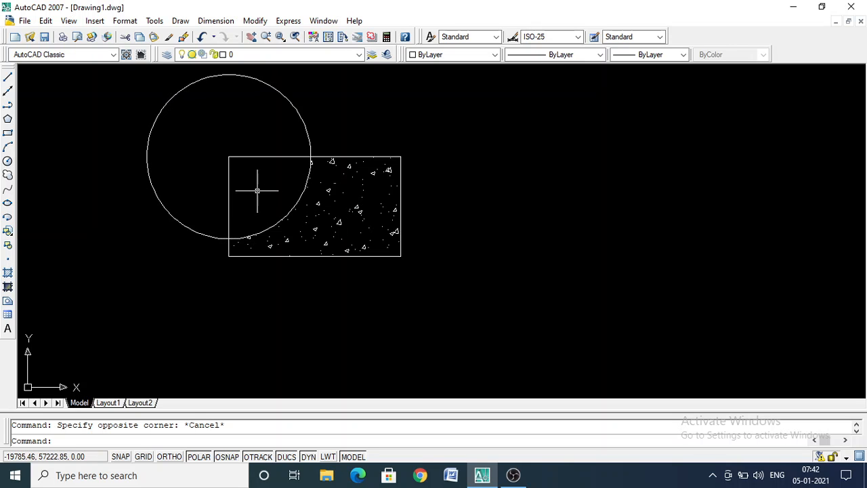
Step: Start another hatch and set its predefined pattern to BRICK
left_click(8, 272)
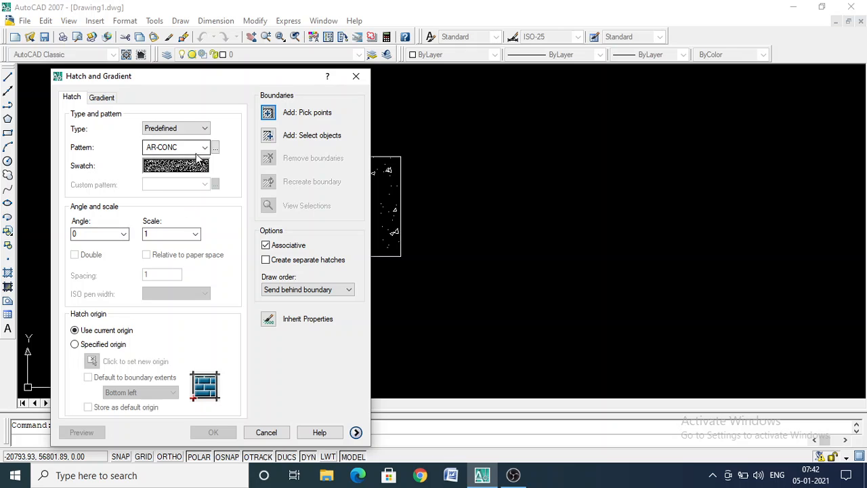
left_click(205, 148)
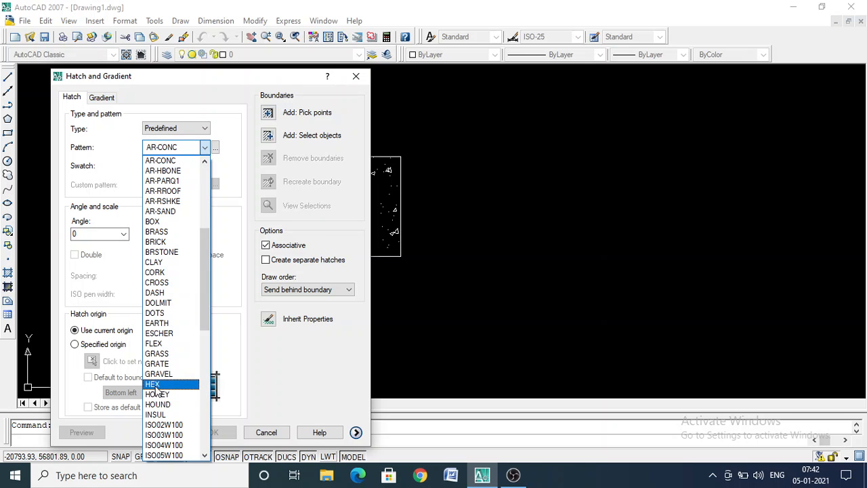
scroll(166, 424, "down", 1)
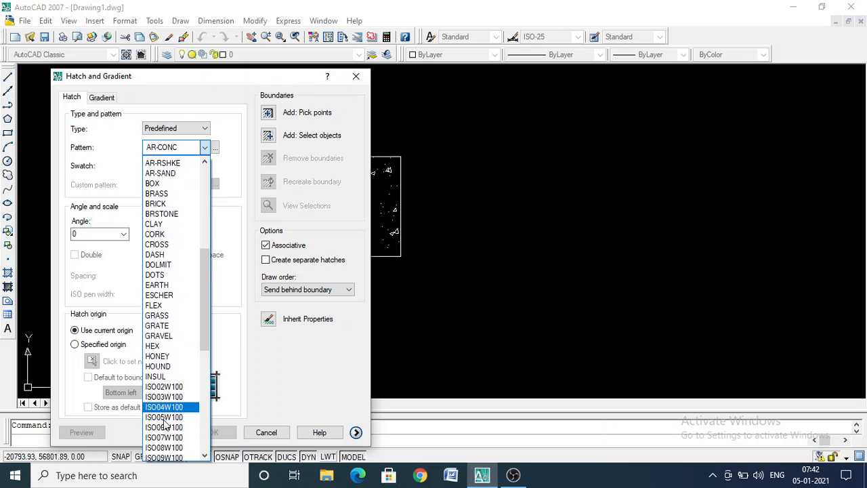
scroll(165, 420, "down", 3)
scroll(165, 406, "up", 4)
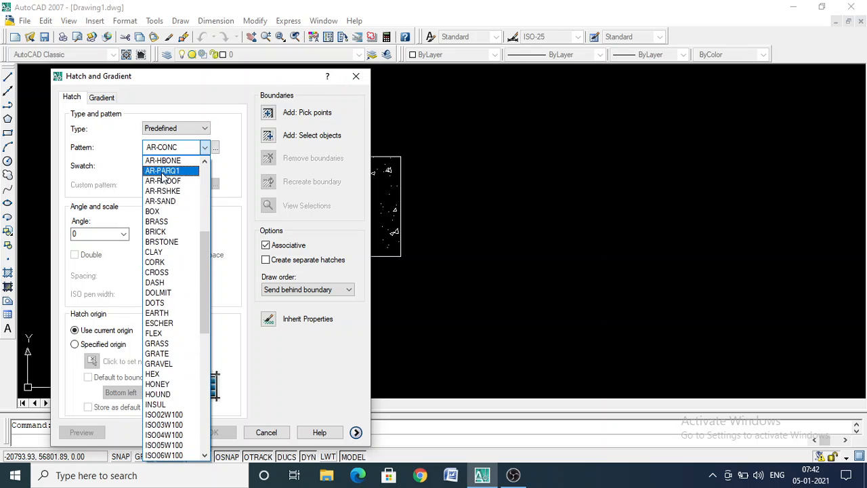
left_click(159, 232)
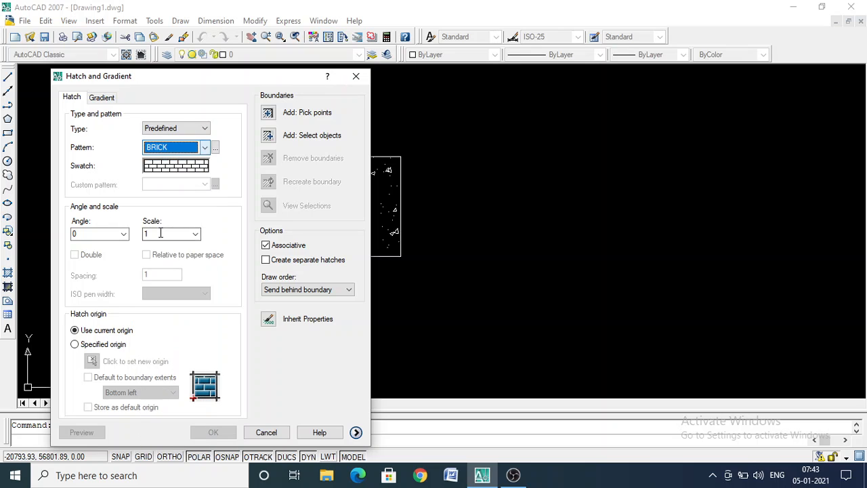
Step: Pick internal points covering the whole circle as the hatch boundary and preview the brick hatch
left_click(267, 113)
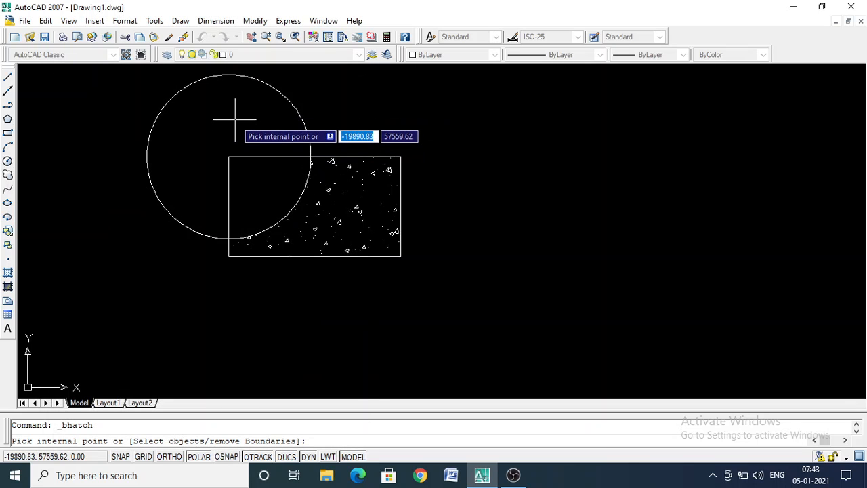
left_click(235, 119)
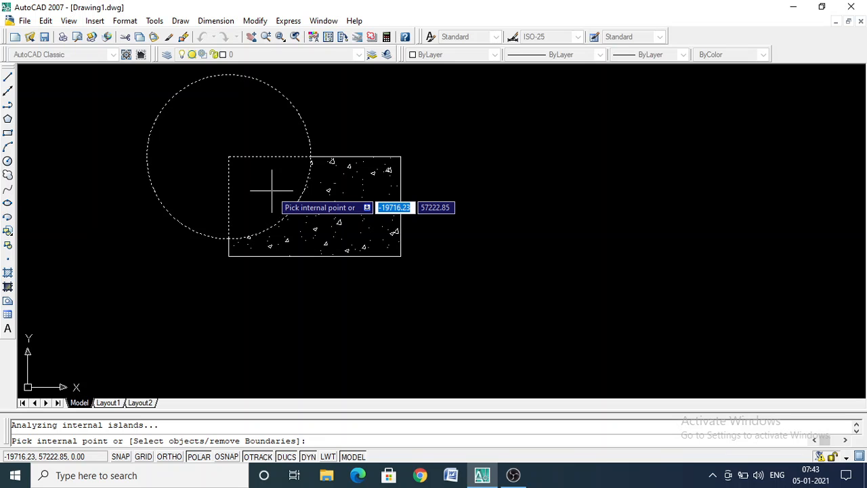
key("Return")
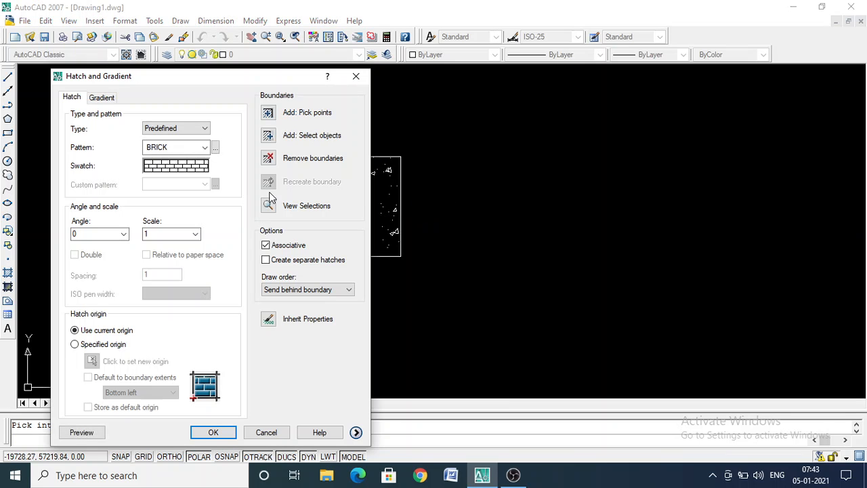
left_click(82, 432)
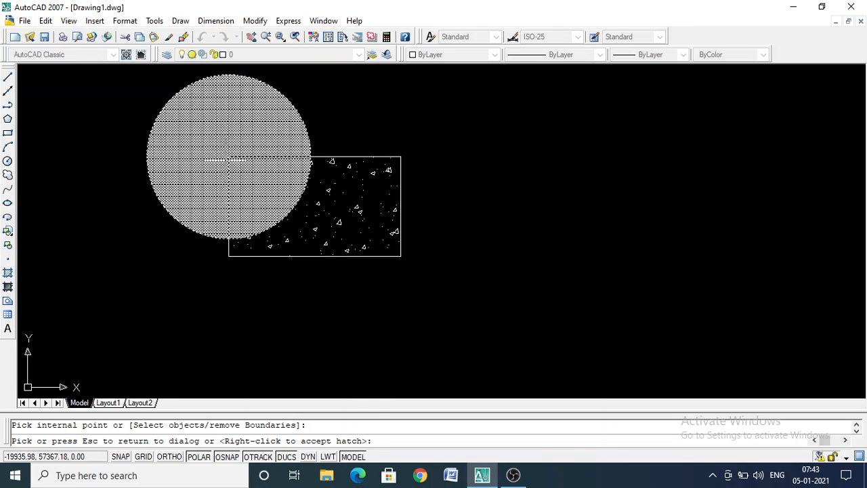
Step: Set the brick hatch scale to 10, preview it and accept the hatch in the circle
key("Escape")
left_click(195, 235)
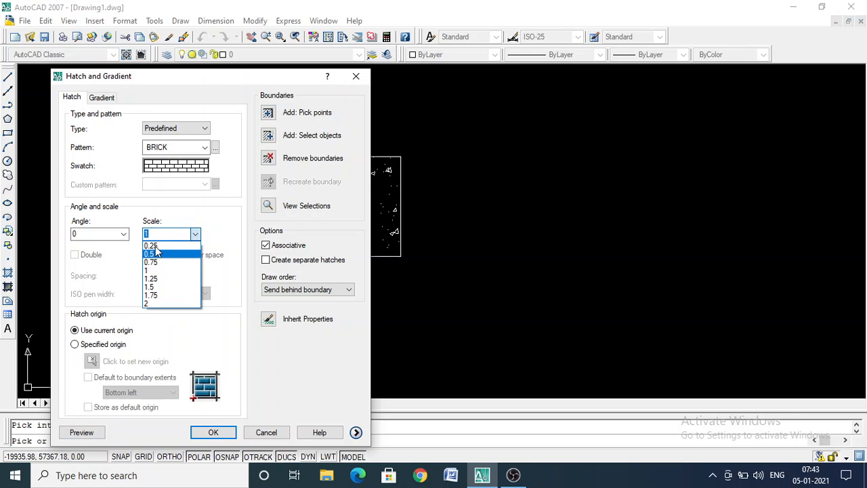
left_click(156, 234)
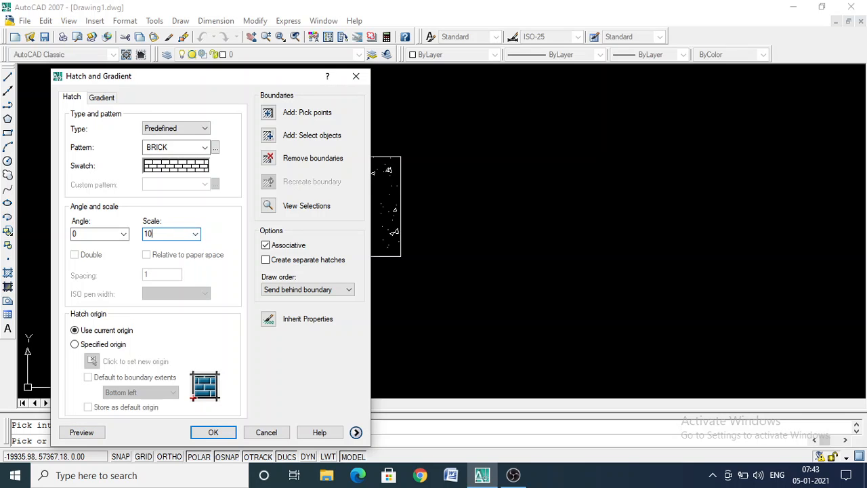
left_click(76, 432)
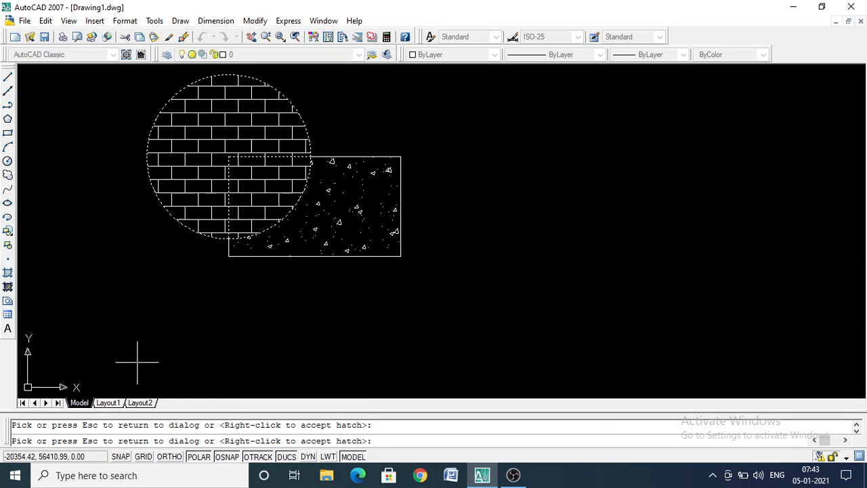
right_click(142, 337)
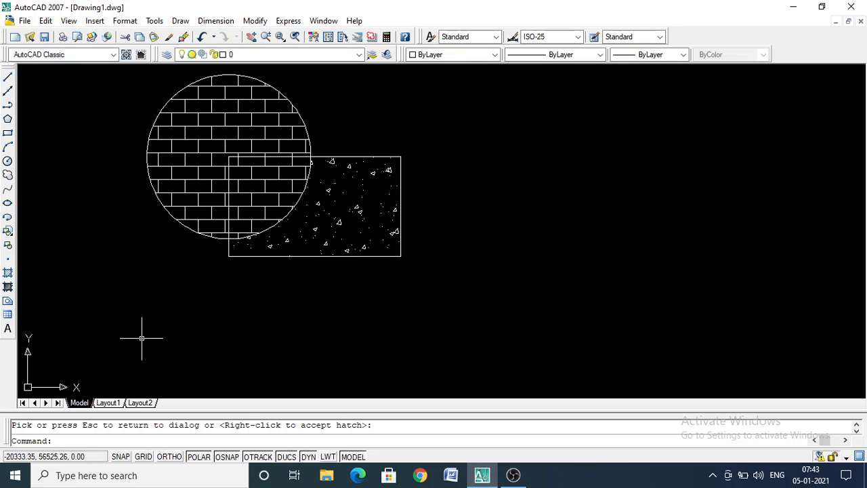
Step: Draw a separate rectangle in the empty area to the right of the hatched shapes
left_click(8, 133)
left_click(516, 163)
left_click(680, 270)
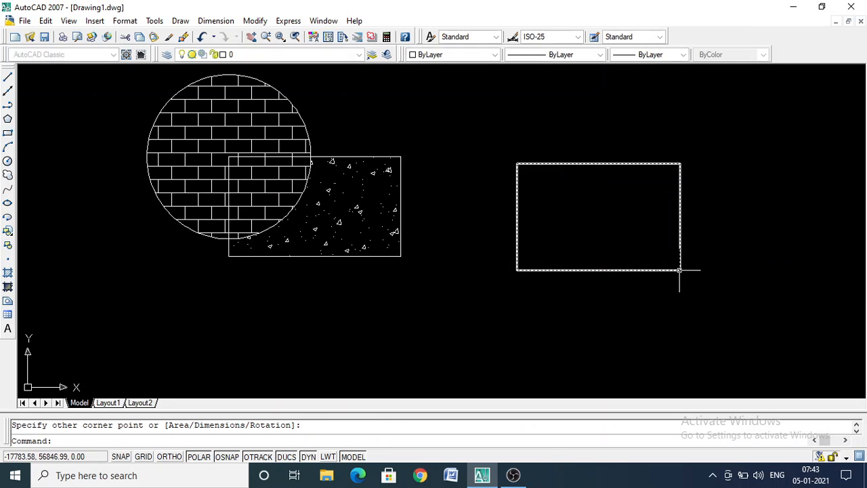
Step: Draw a two-segment line from the new rectangle's upper-right corner to an interior point, ending horizontally on its left edge
left_click(8, 78)
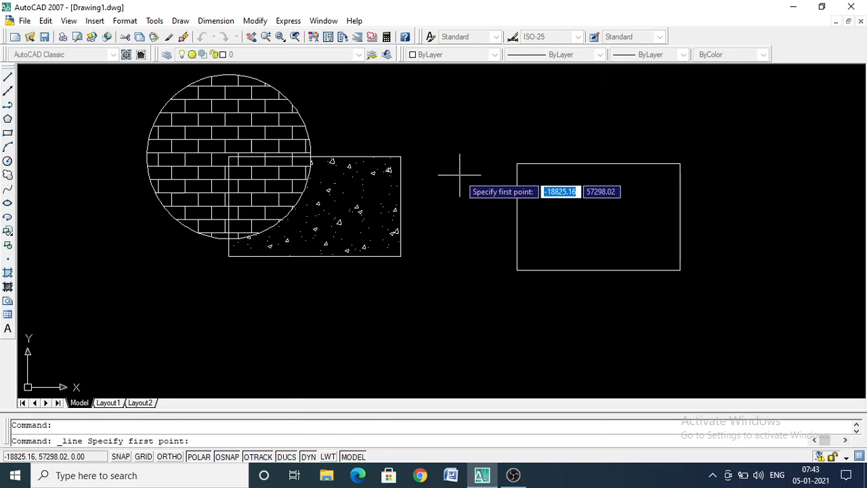
left_click(608, 160)
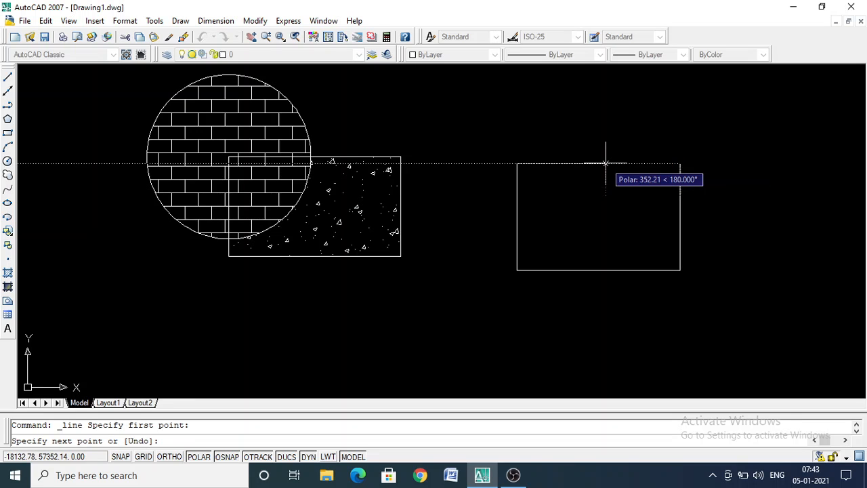
left_click(616, 230)
left_click(517, 230)
key("Escape")
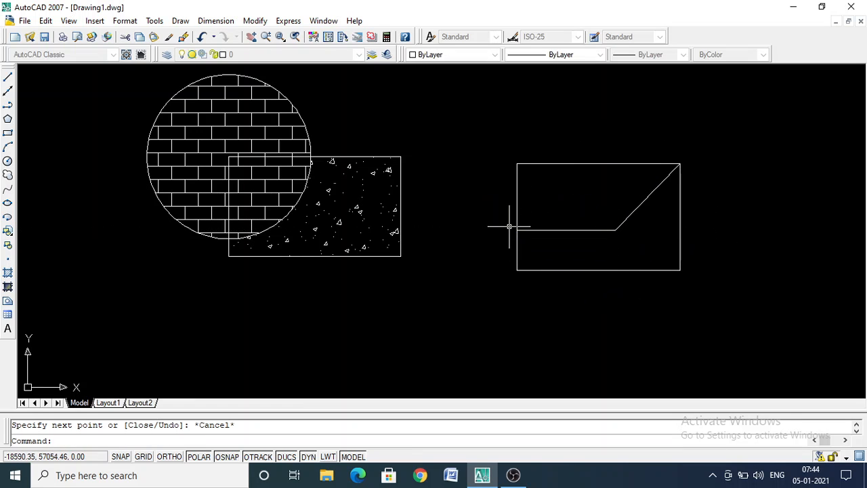
left_click(7, 272)
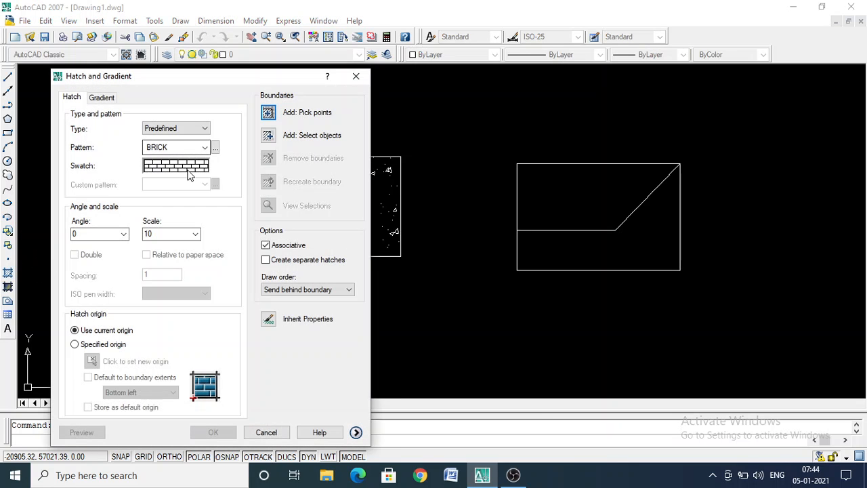
left_click(267, 137)
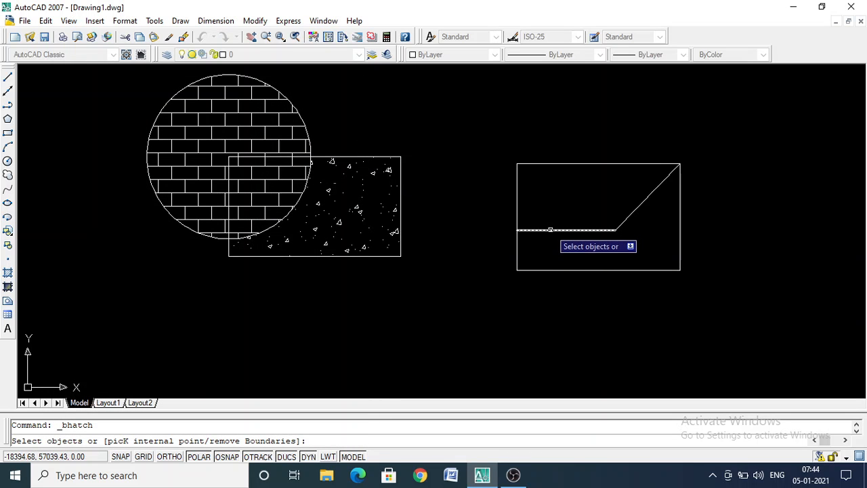
left_click(550, 229)
left_click(639, 207)
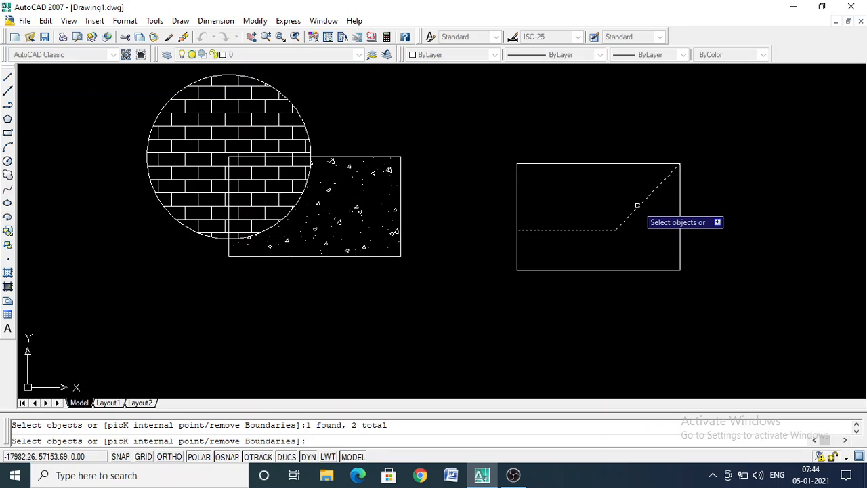
left_click(629, 164)
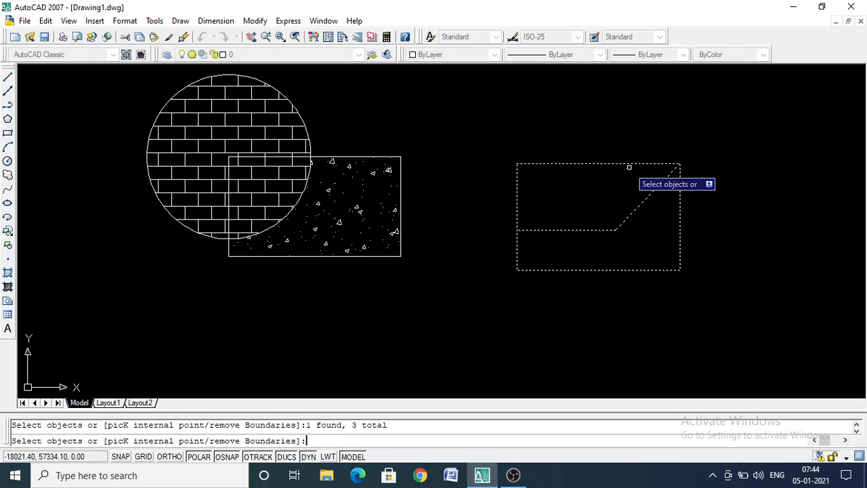
key("Escape")
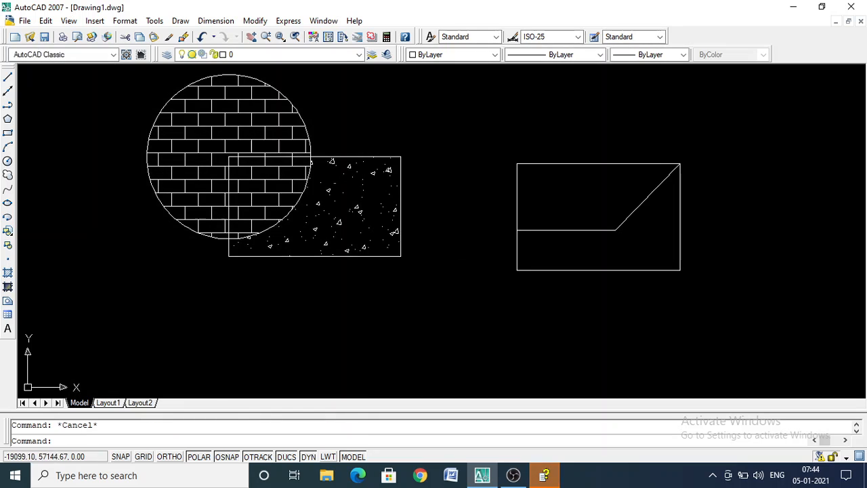
Step: Draw a closed stepped outline with lines below the rectangles, ending with a slanted segment from its lower-left corner past its right edge
left_click(8, 78)
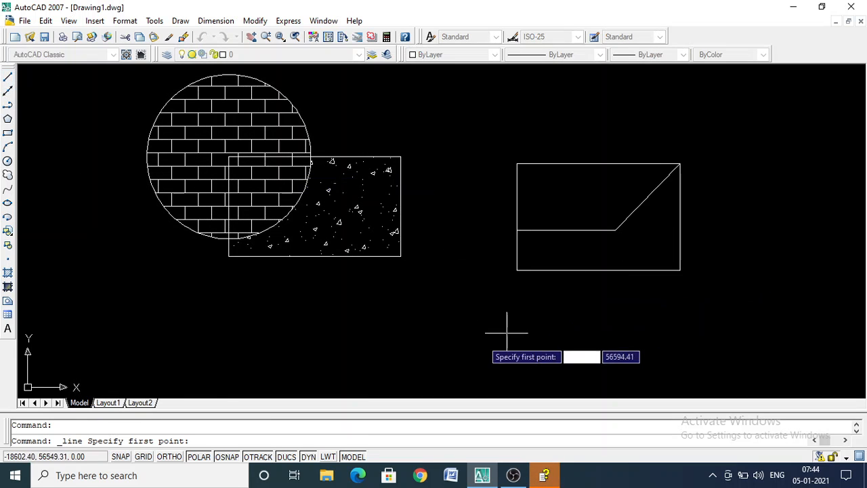
left_click(360, 365)
left_click(503, 364)
left_click(502, 296)
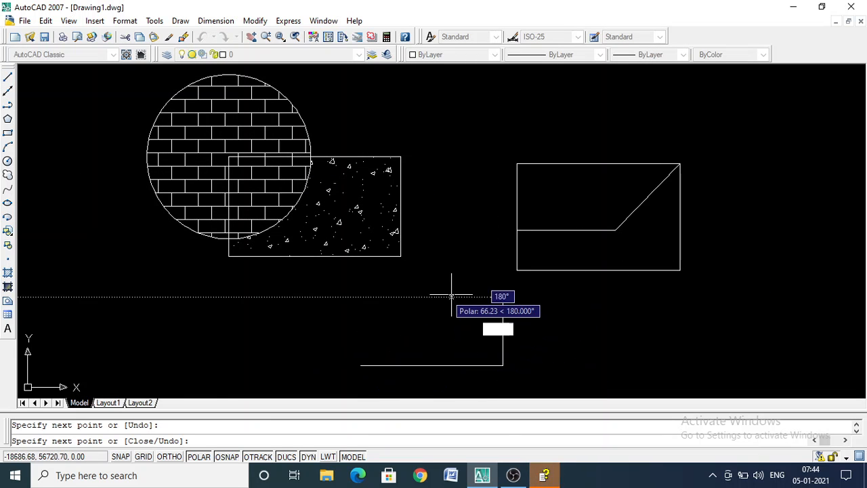
left_click(416, 297)
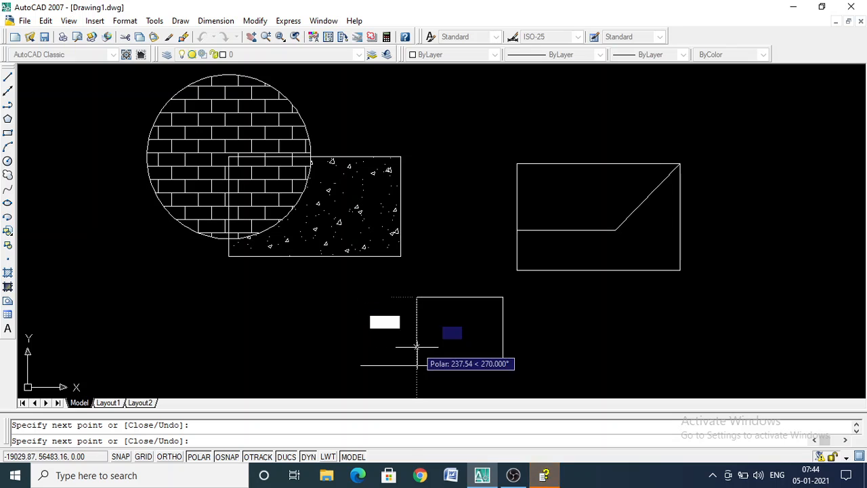
left_click(416, 345)
left_click(362, 346)
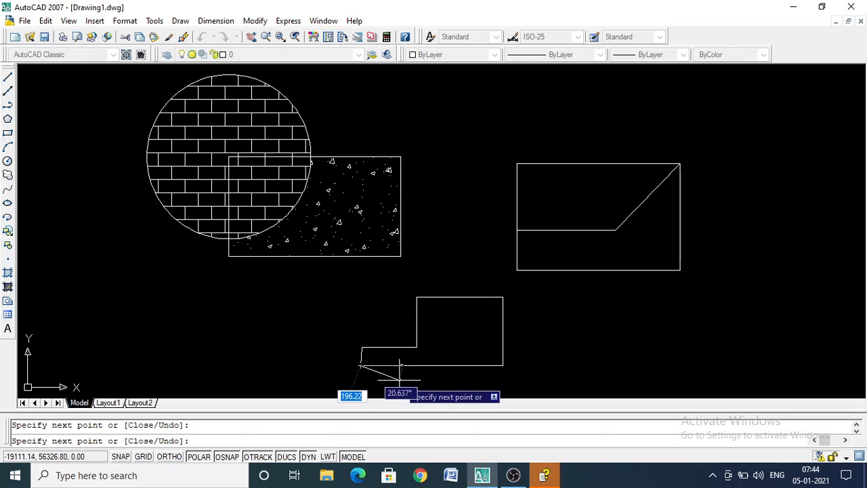
left_click(361, 366)
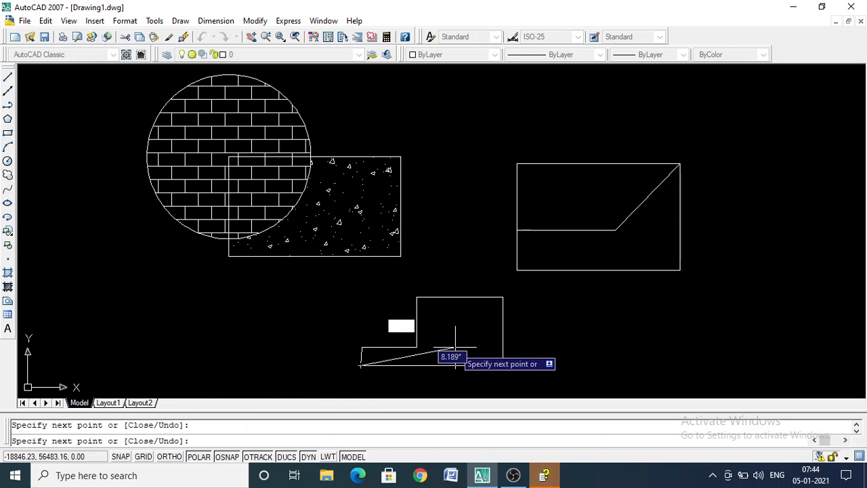
left_click(503, 364)
key("Escape")
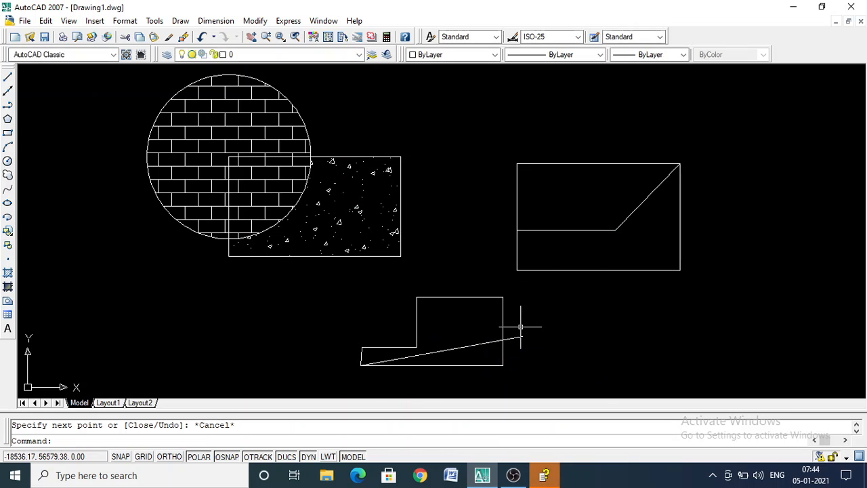
Step: Try a BRICK hatch in the stepped outline using its edges and the slanted line as selected boundary objects, and preview it
left_click(8, 273)
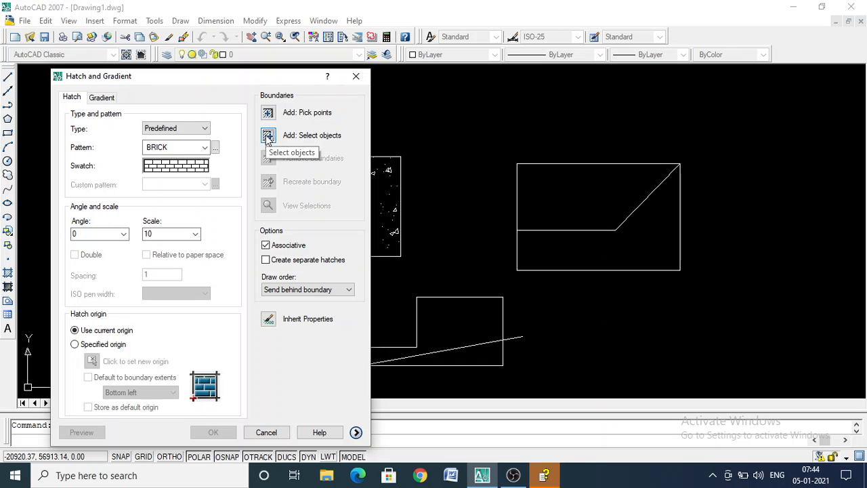
left_click(268, 136)
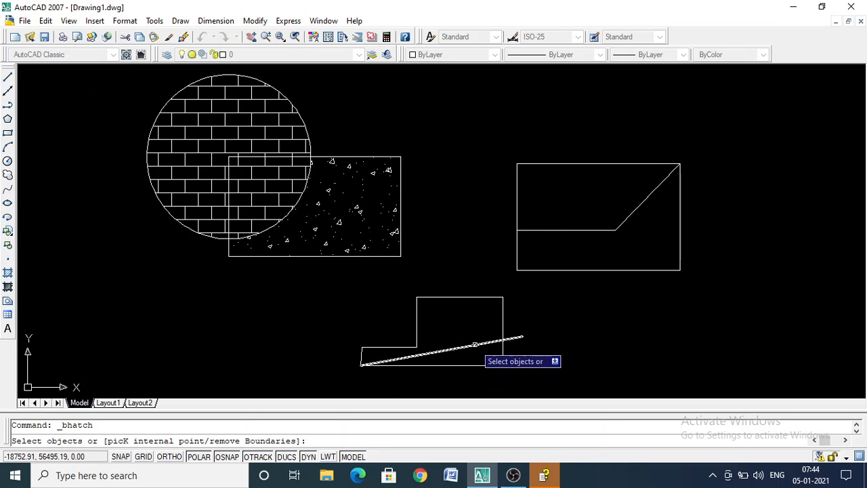
left_click(474, 344)
left_click(503, 319)
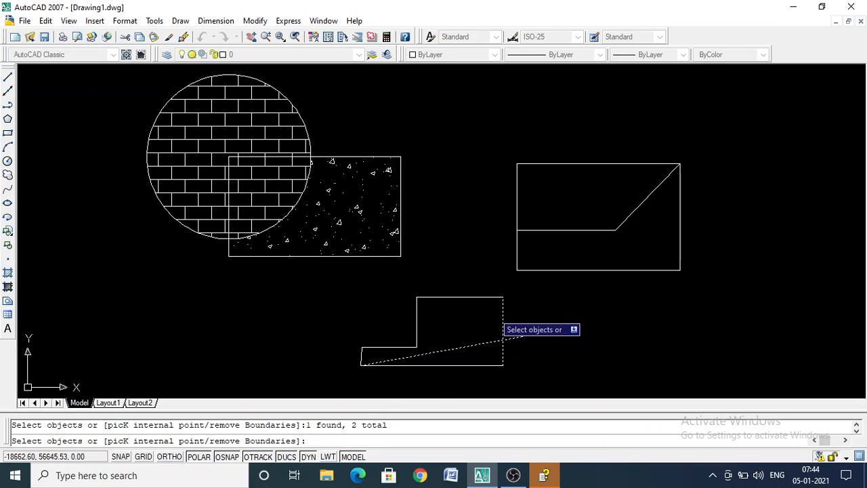
left_click(478, 296)
left_click(418, 320)
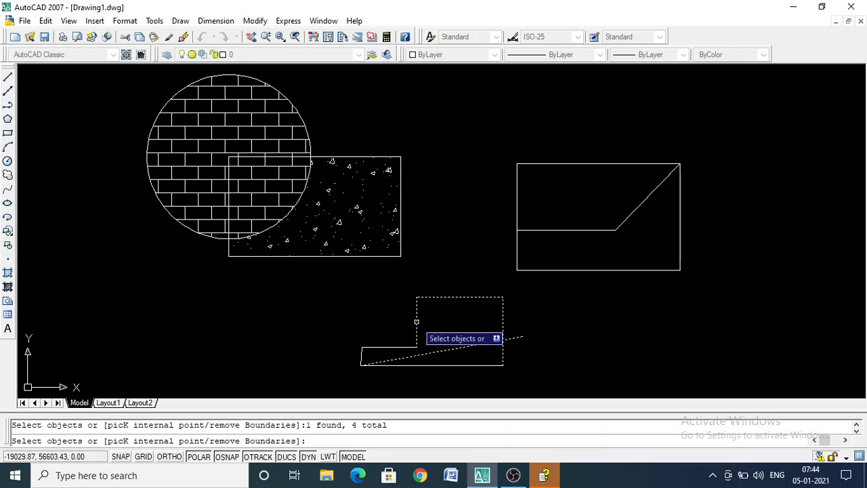
left_click(387, 347)
left_click(362, 354)
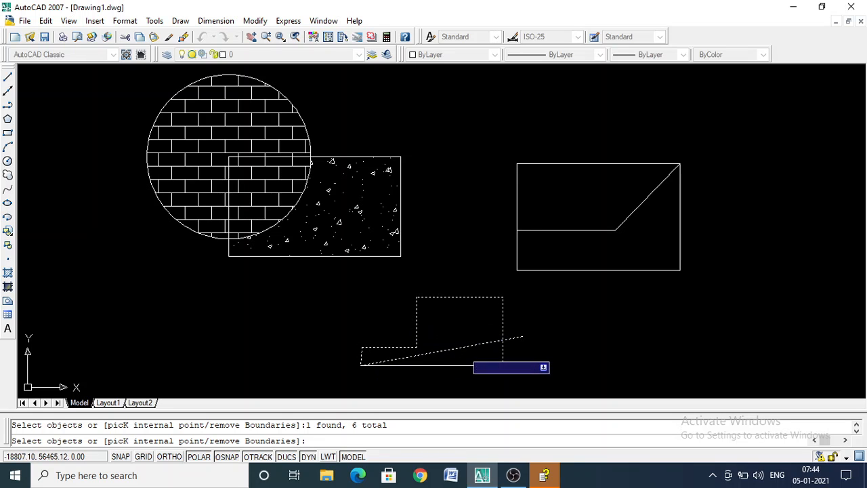
key("Return")
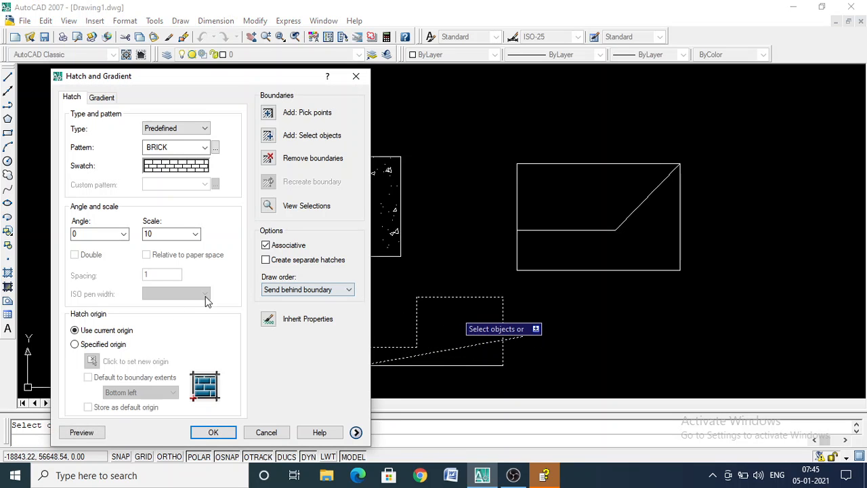
left_click(80, 431)
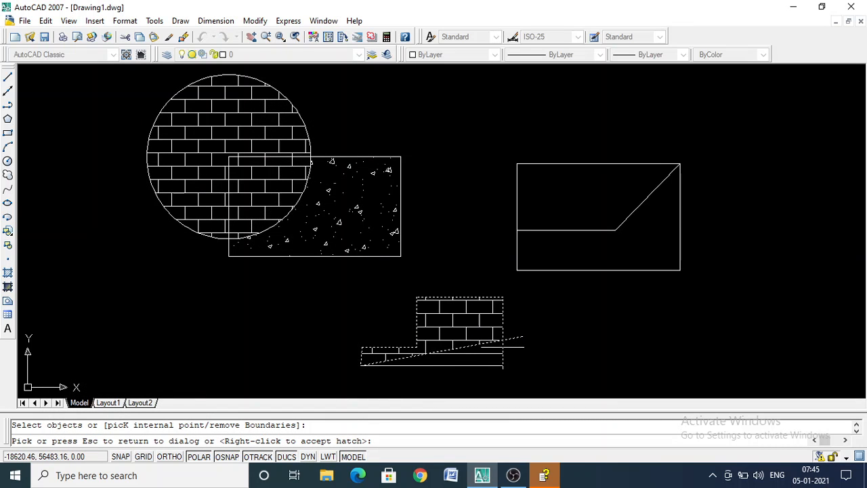
key("Escape")
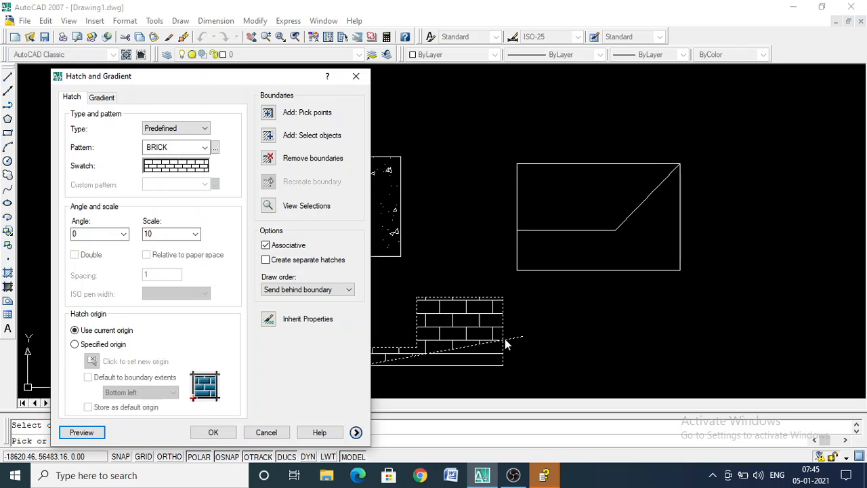
left_click(356, 76)
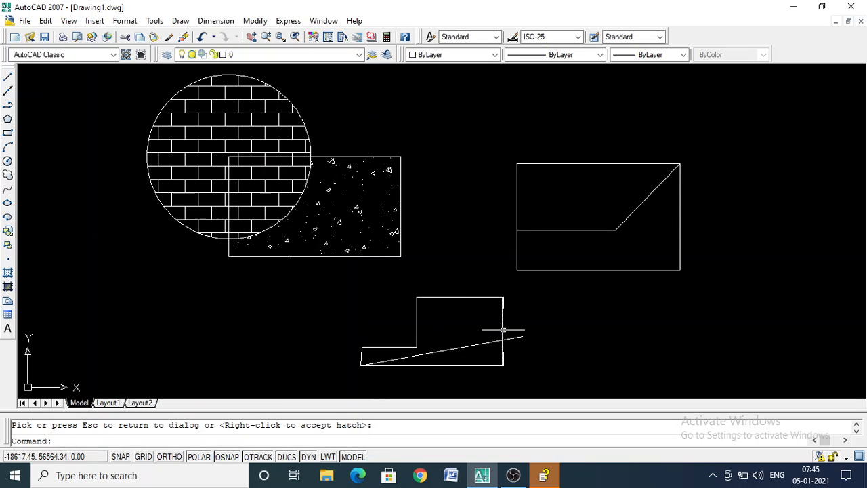
left_click(503, 331)
left_click(511, 337)
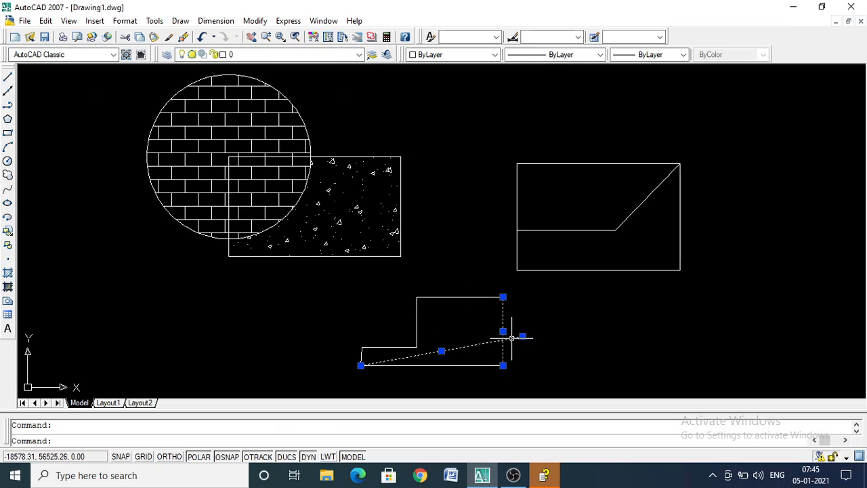
key("Escape")
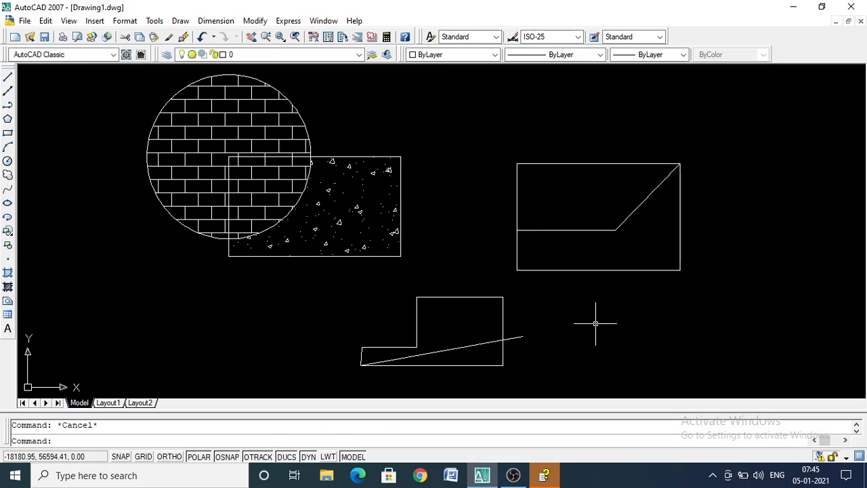
Step: Trim the end of the slanted line that extends past the stepped outline's right edge
type("tr")
key("Return")
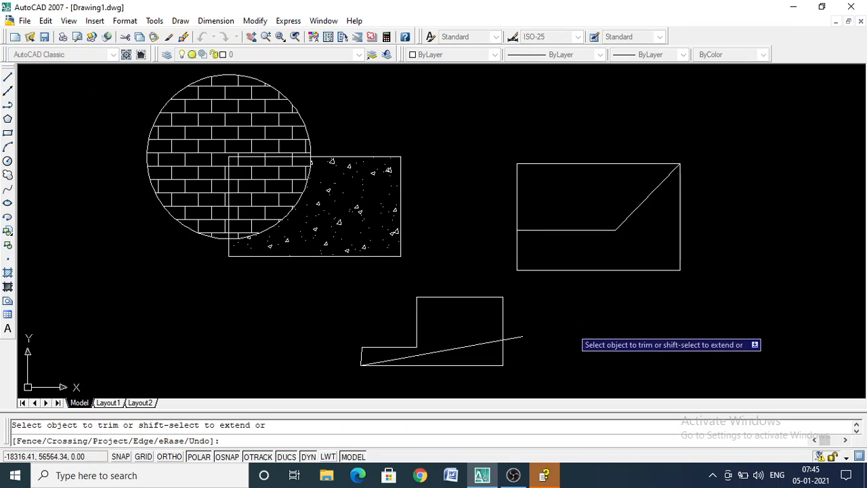
left_click(512, 337)
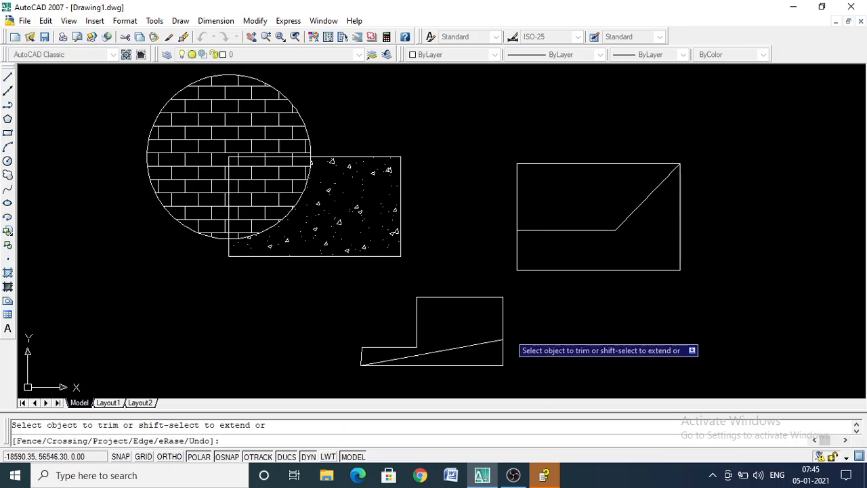
key("Escape")
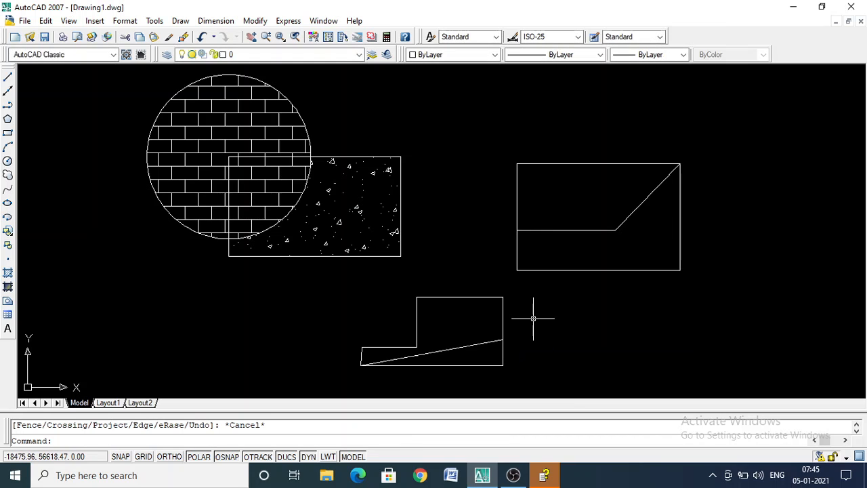
type("ex")
key("Return")
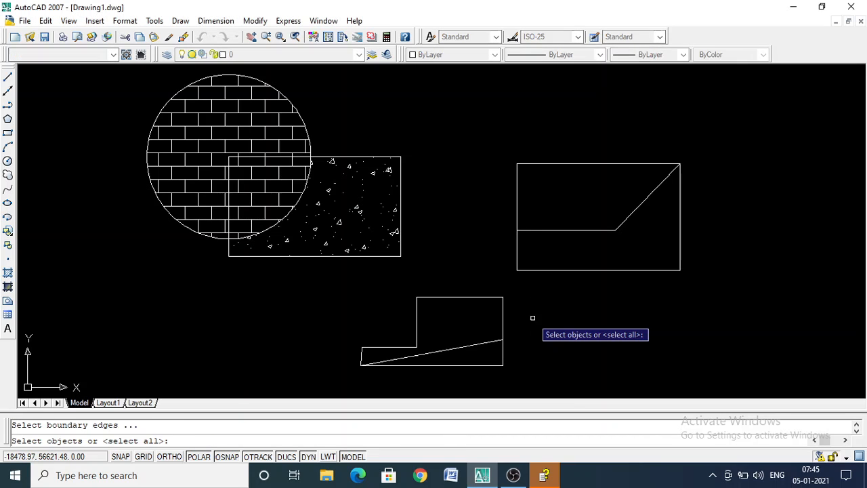
key("Return")
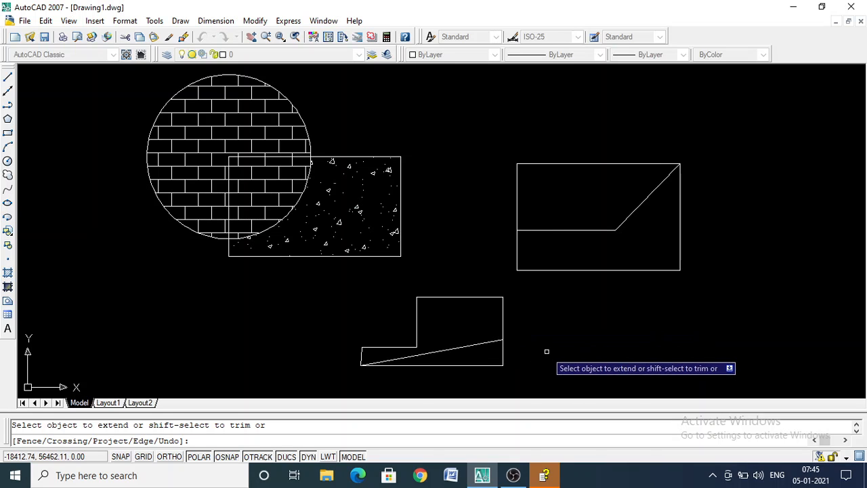
key("Return")
key("Return")
left_click(504, 324)
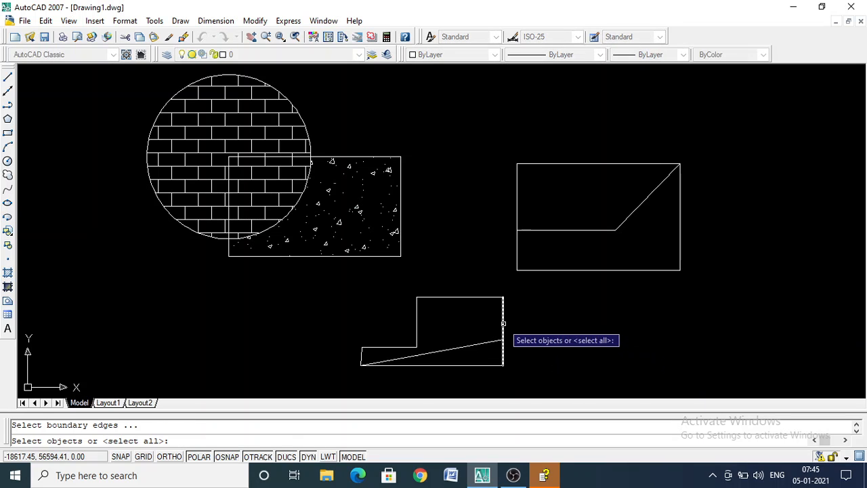
left_click(531, 346)
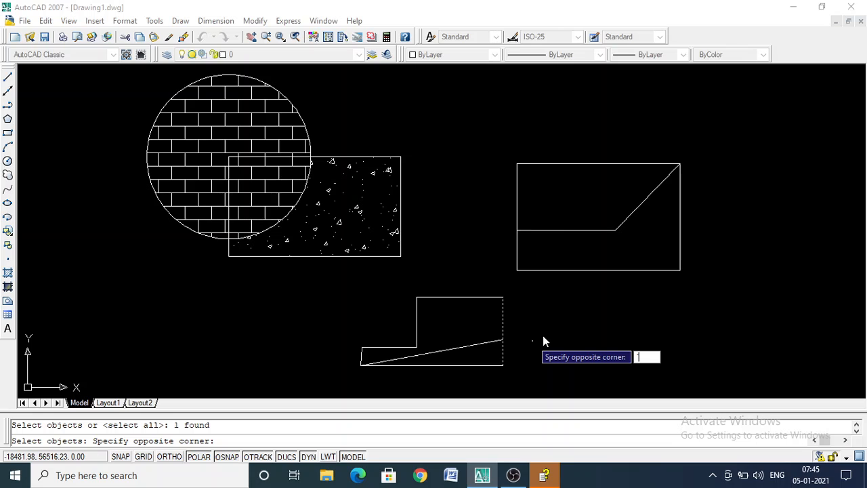
key("Return")
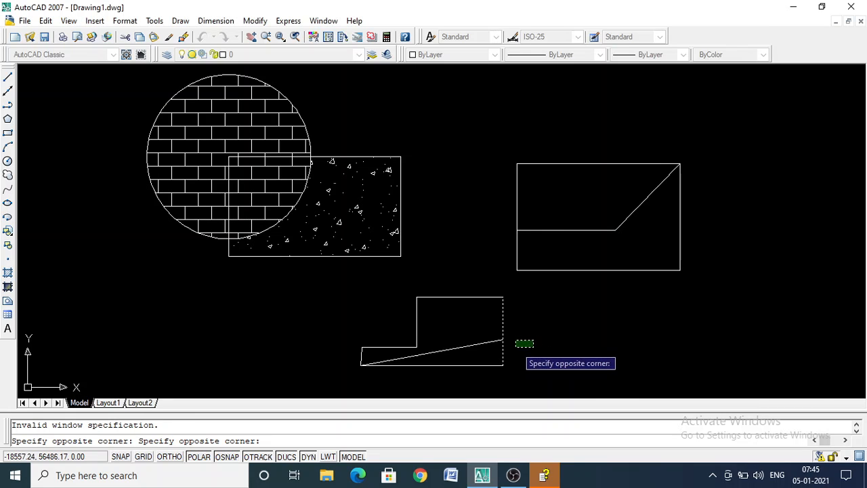
left_click(501, 355)
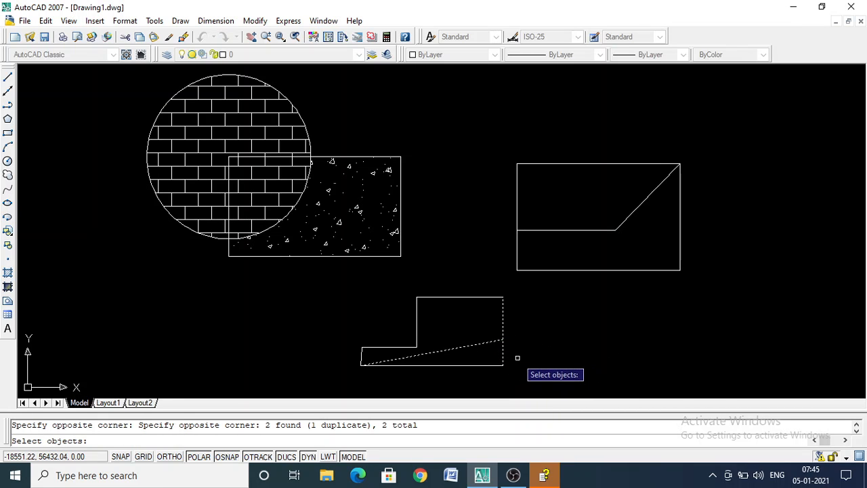
key("Escape")
Step: Trim the part of the stepped outline's right edge that lies below the slanted line
type("t")
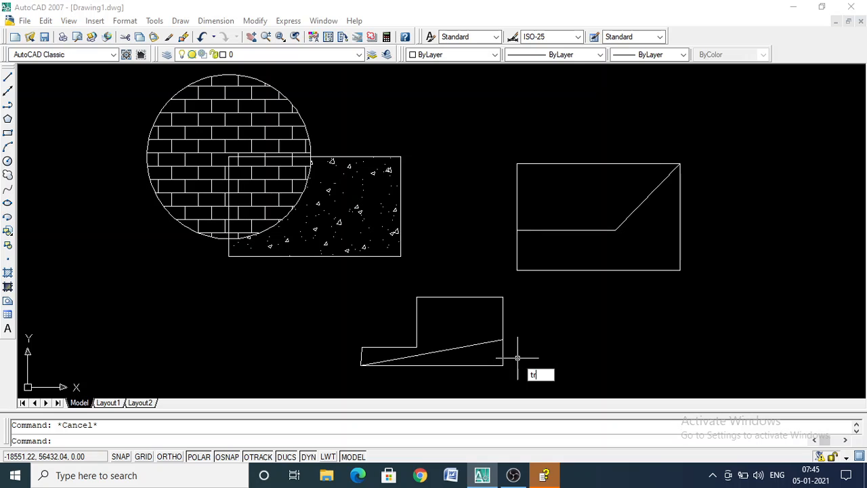
type("r")
key("Return")
key("Return")
left_click(503, 354)
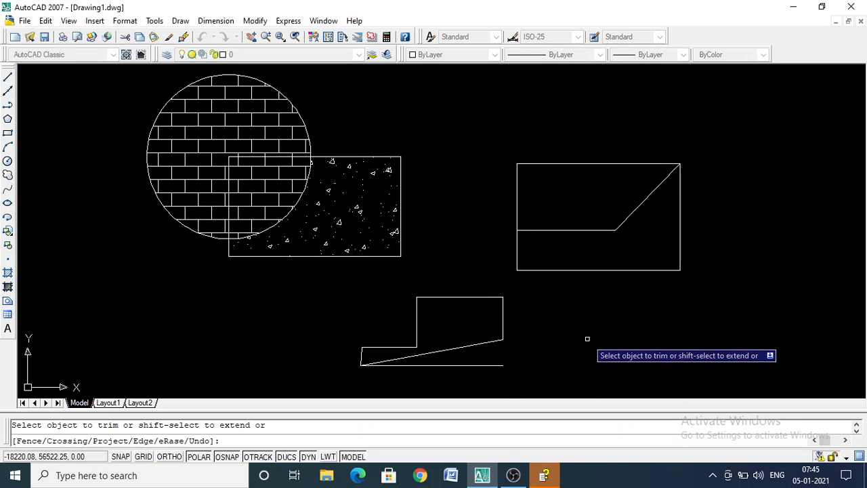
key("Escape")
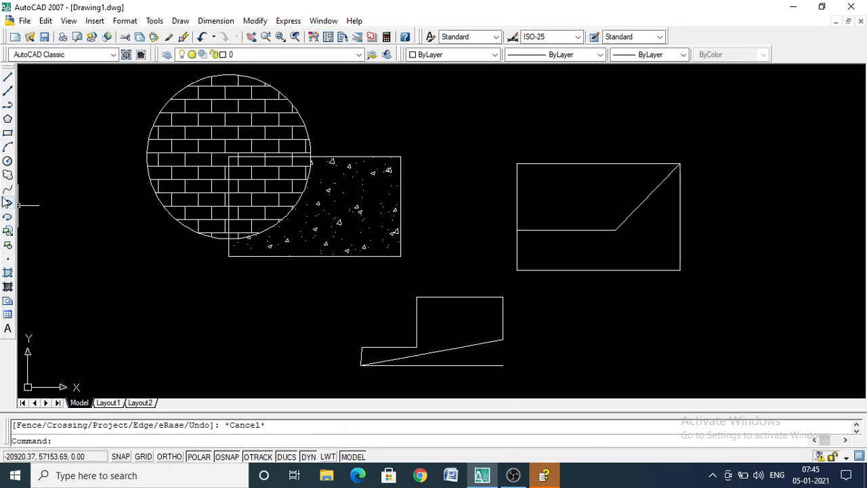
Step: Hatch the stepped shape above the slanted line with the BRICK pattern, selecting its boundary lines as objects
left_click(7, 273)
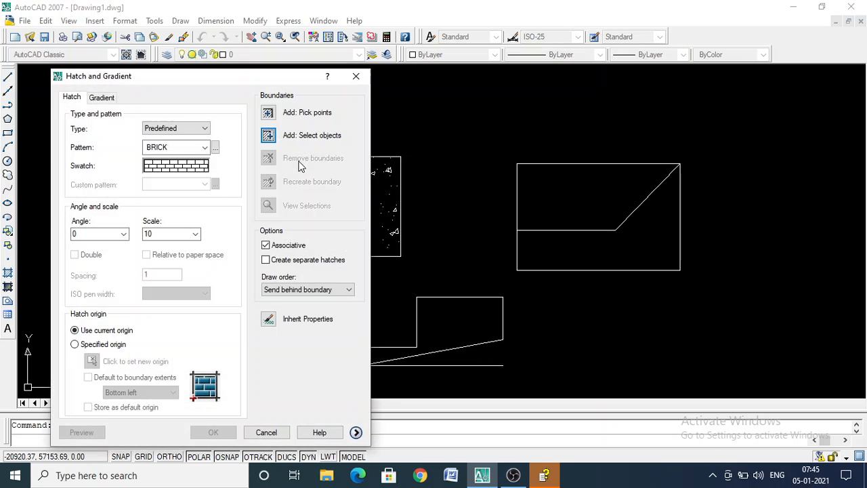
left_click(269, 136)
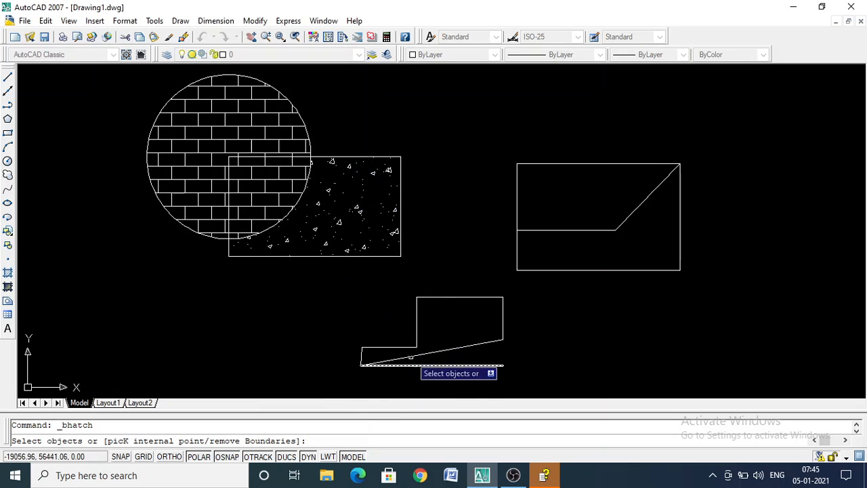
left_click(444, 350)
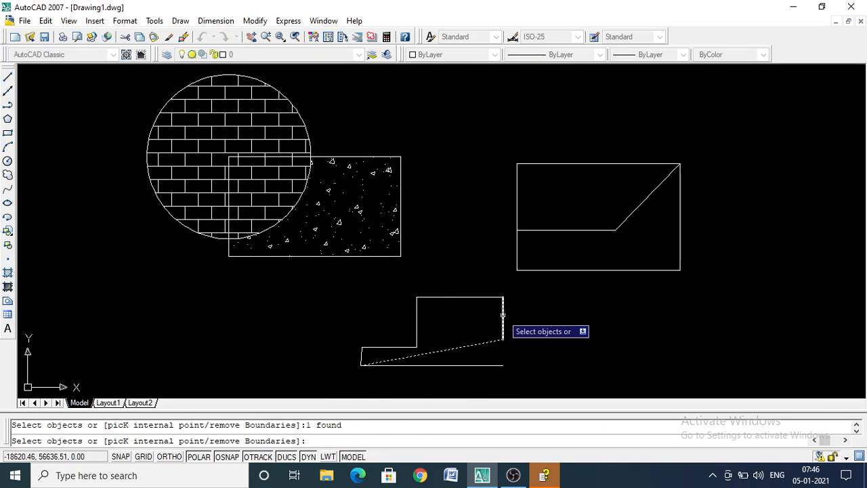
left_click(502, 316)
left_click(479, 294)
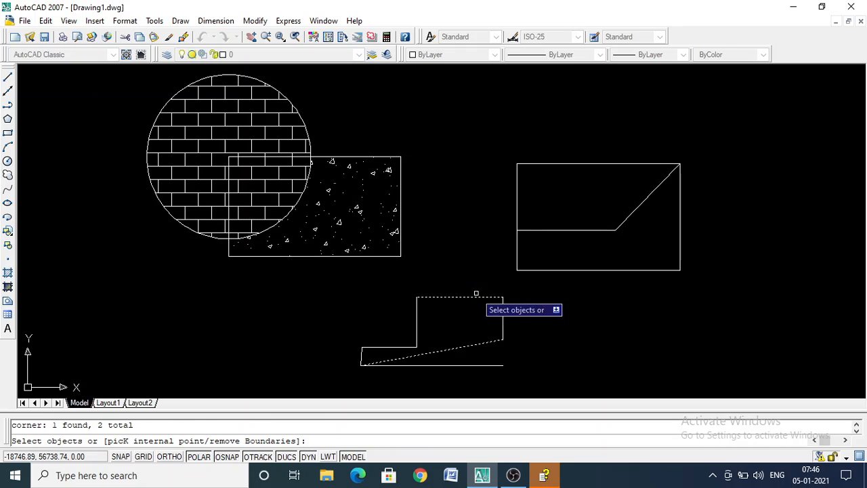
left_click(415, 317)
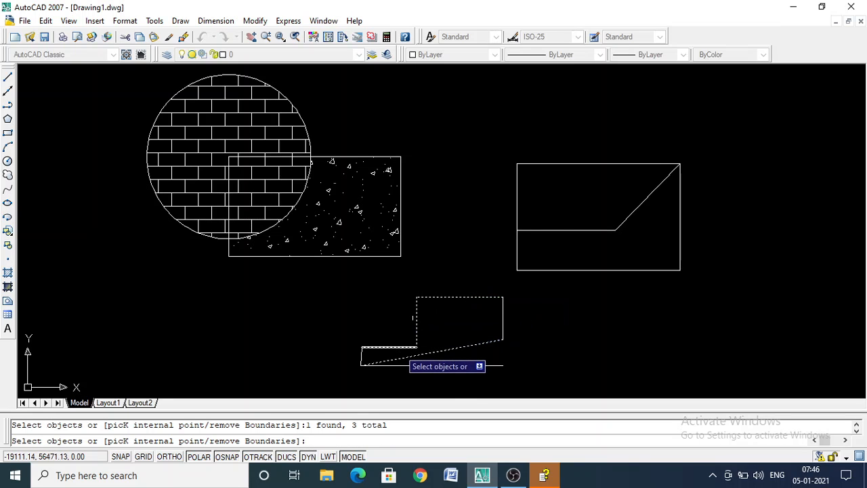
left_click(400, 350)
left_click(385, 349)
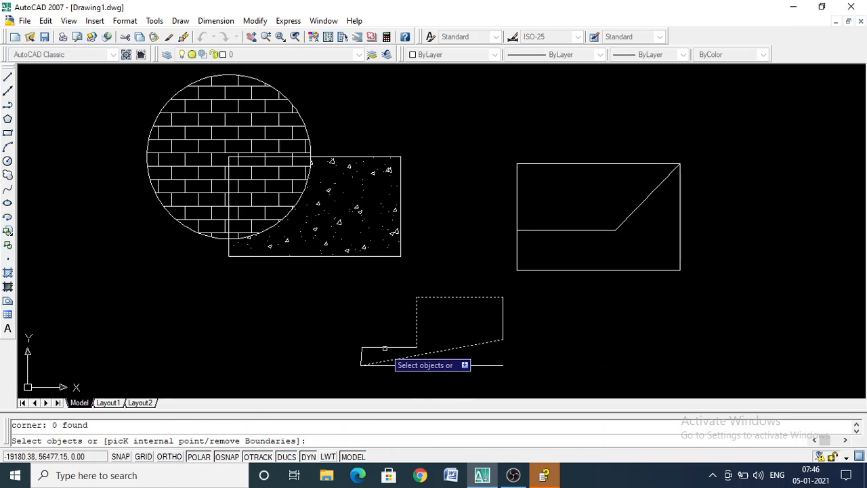
left_click(385, 347)
left_click(361, 355)
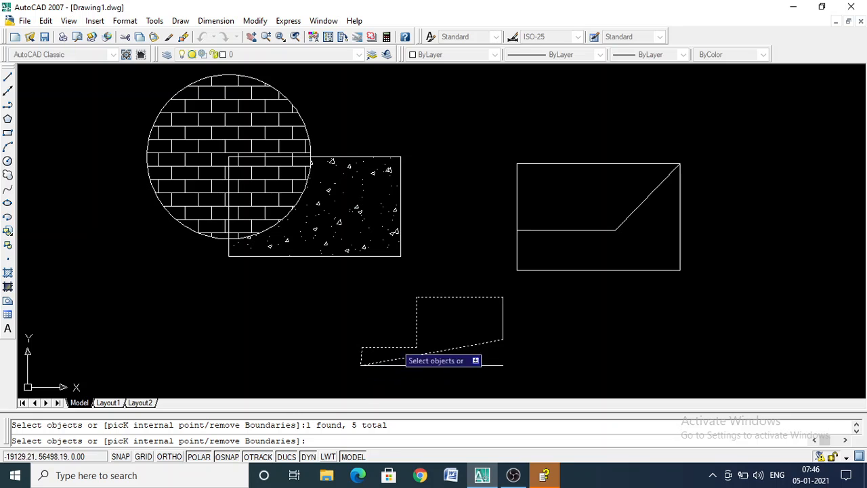
key("Return")
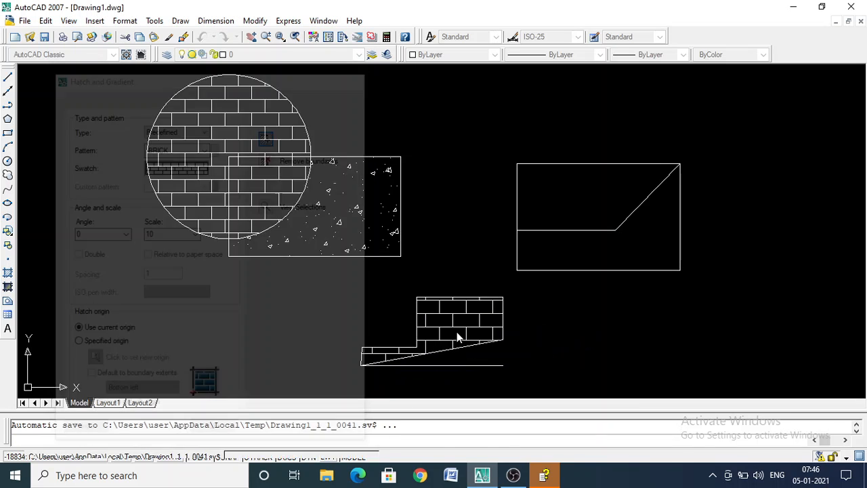
key("Return")
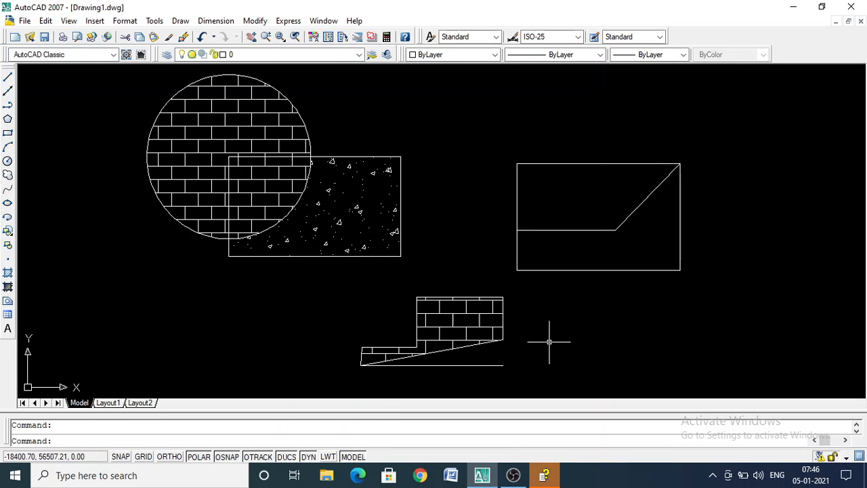
key("Escape")
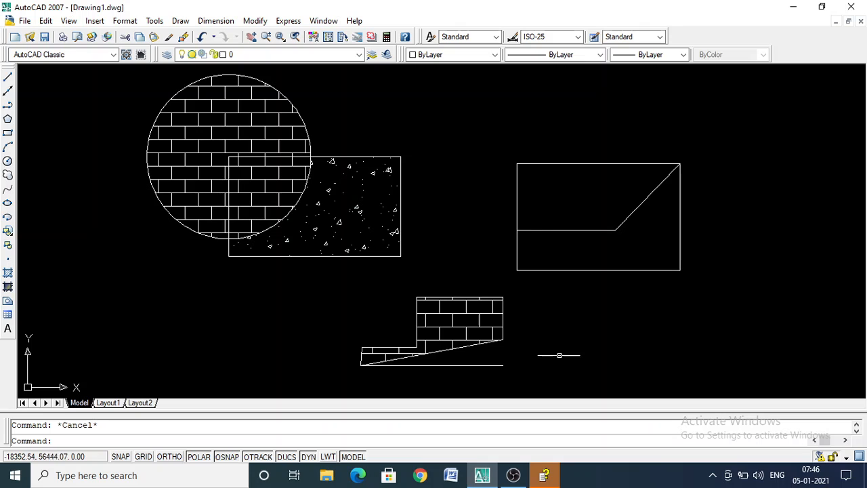
Step: Start multiline text in a box in the empty area above and right of the concrete-hatched rectangle, entering "dgfhsdgfhsdgh"
left_click(8, 329)
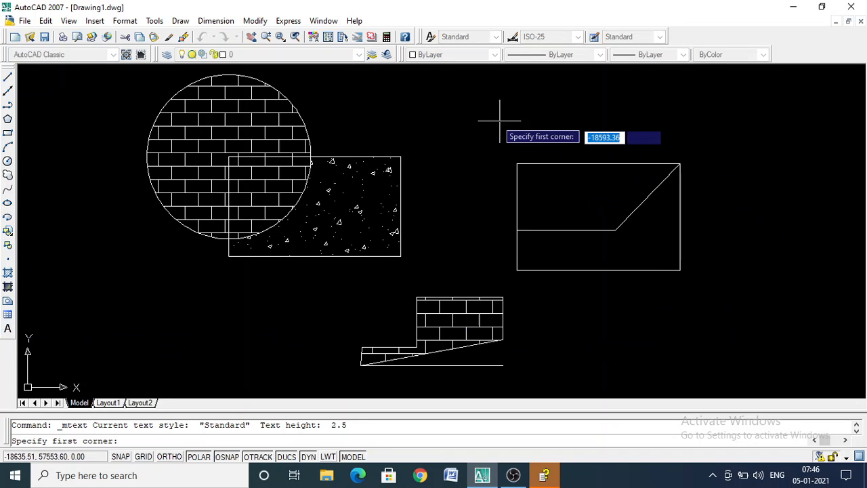
left_click(424, 99)
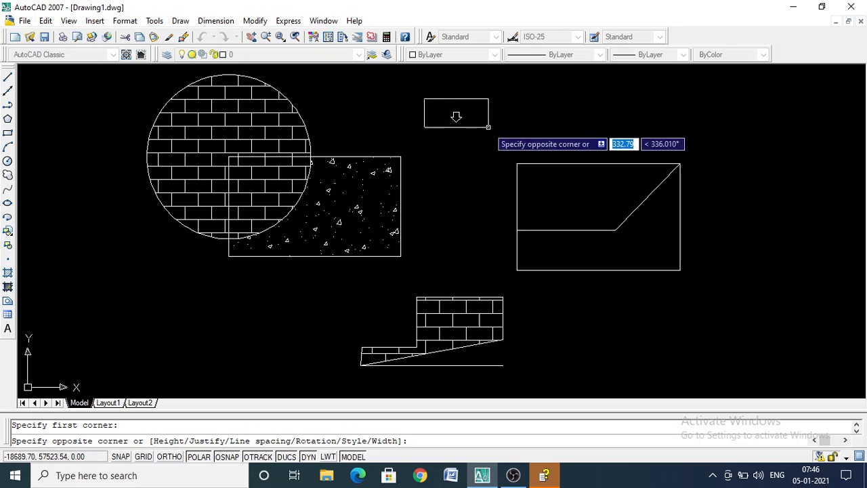
left_click(534, 126)
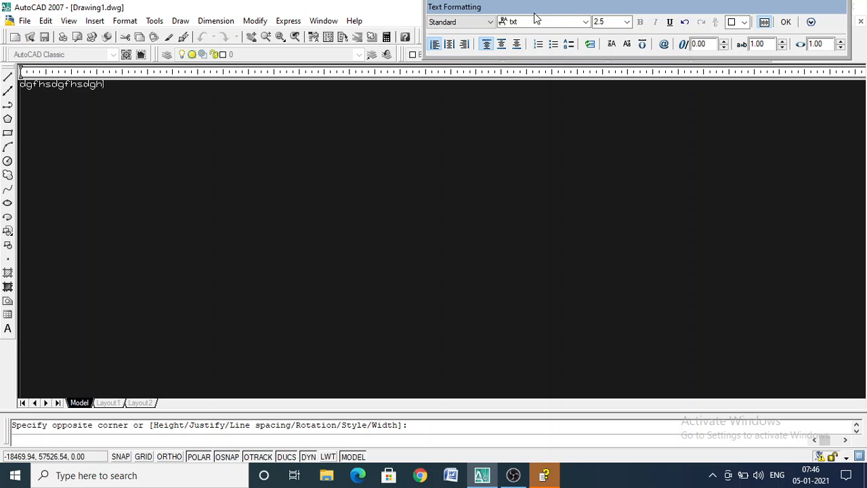
Step: Switch the text font to Times New Roman and continue the line with "dhfhdgfhdgfg"
left_click(586, 22)
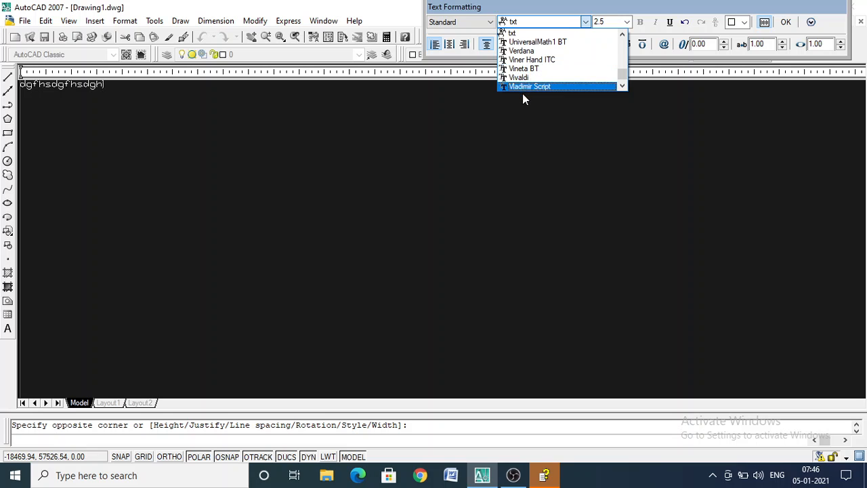
left_click(534, 25)
left_click(534, 24)
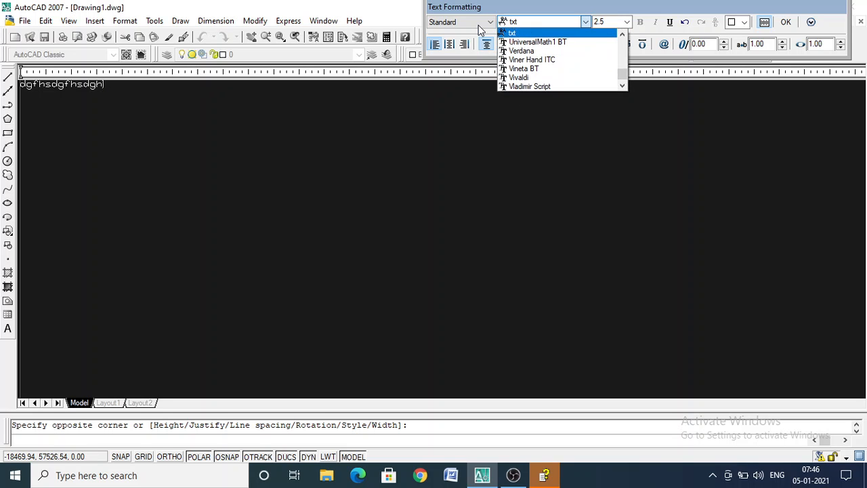
type("ti")
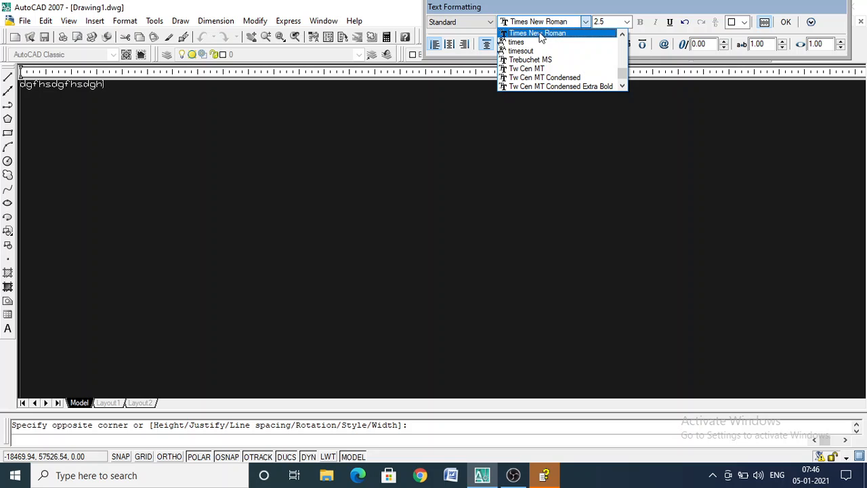
left_click(539, 34)
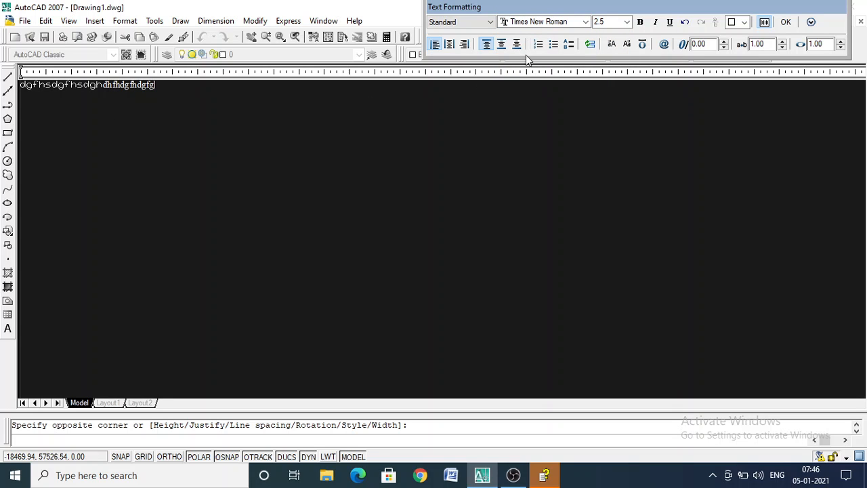
Step: Set the text height to 10 without selecting any characters and finish the multiline text
left_click(627, 22)
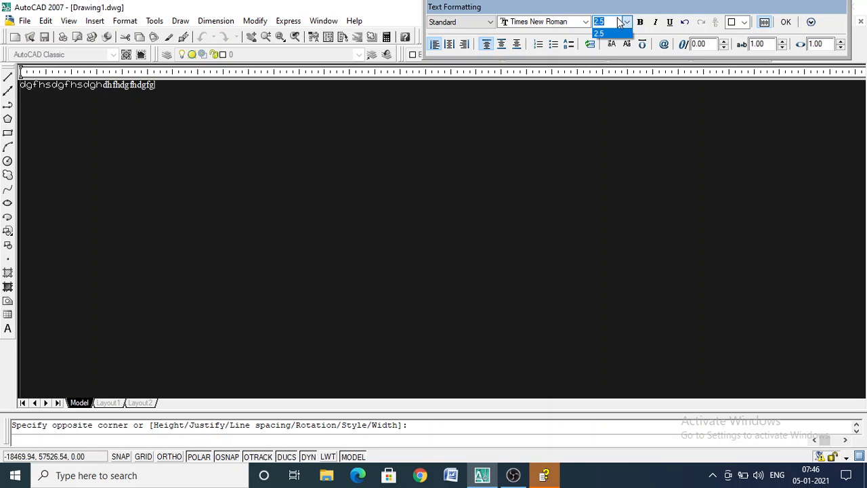
type("10")
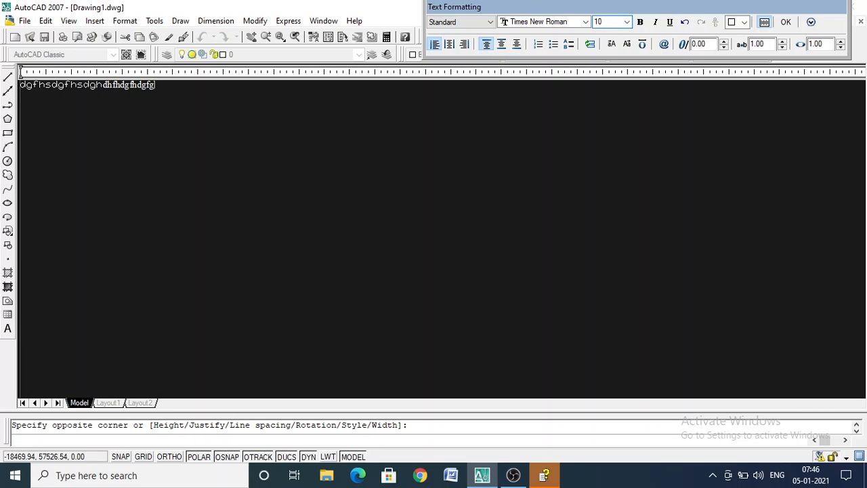
left_click(787, 22)
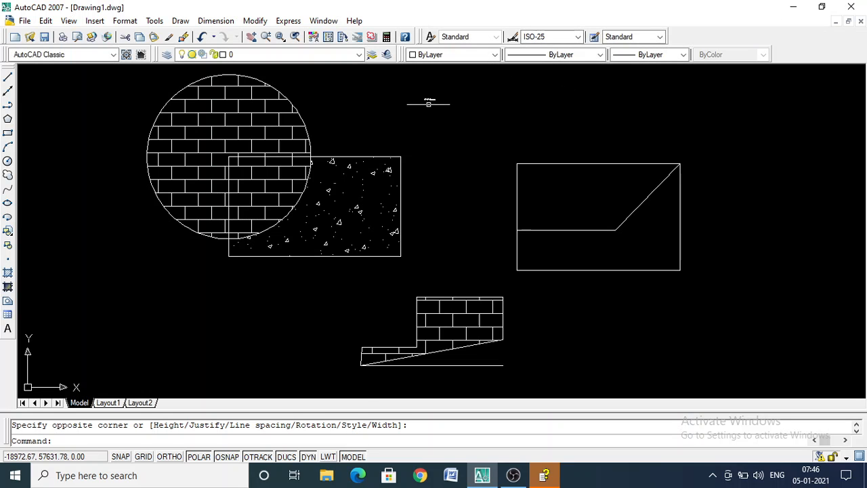
Step: Reopen the multiline text for editing, select all its characters, set their height to 10 and accept the change
scroll(429, 100, "up", 3)
scroll(428, 100, "up", 6)
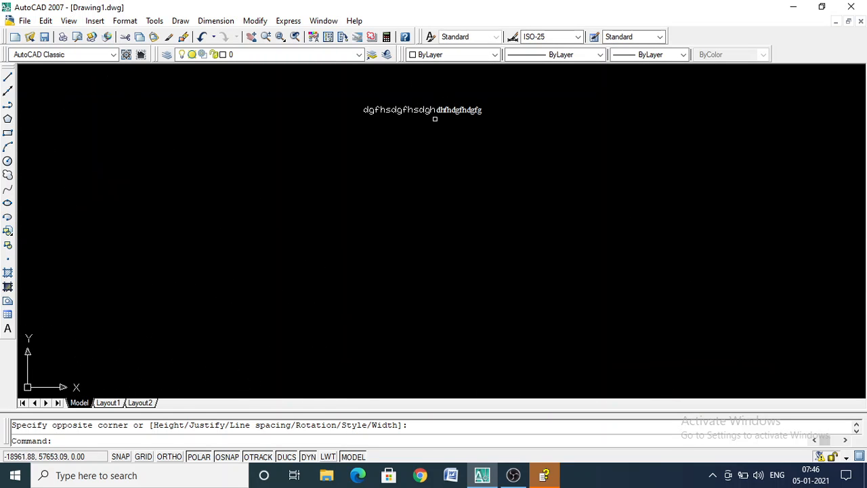
scroll(460, 110, "down", 2)
left_click(462, 109)
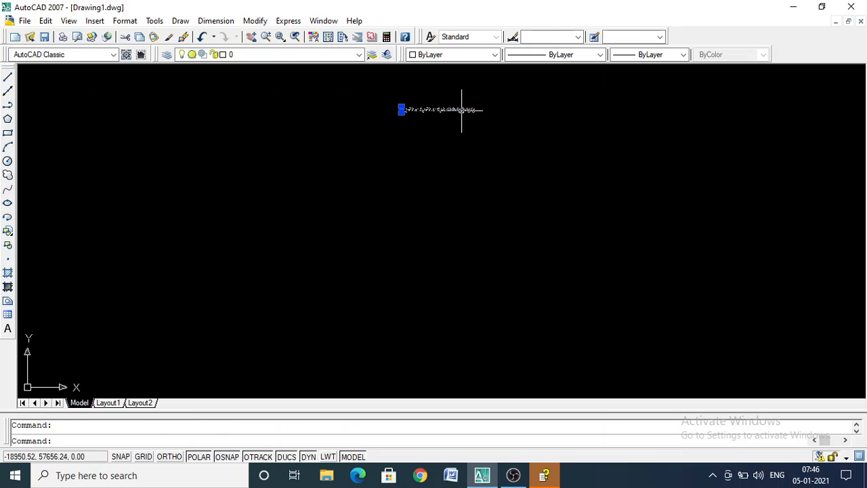
double_click(449, 109)
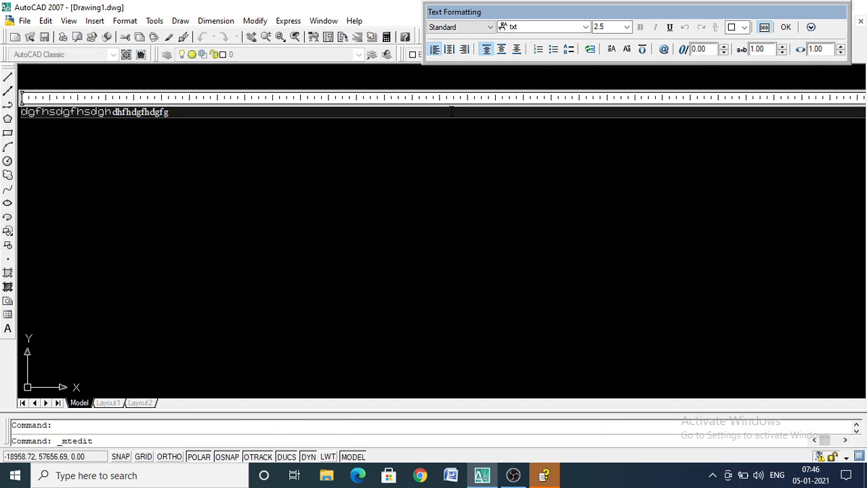
left_click(611, 27)
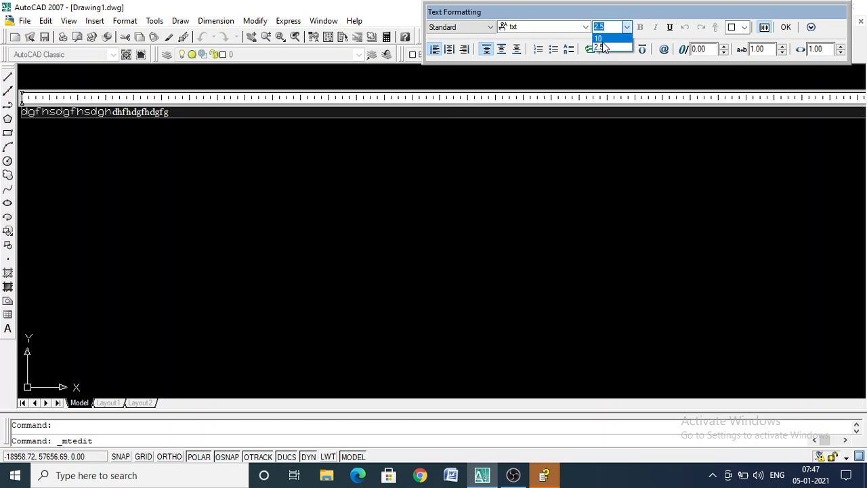
left_click(610, 29)
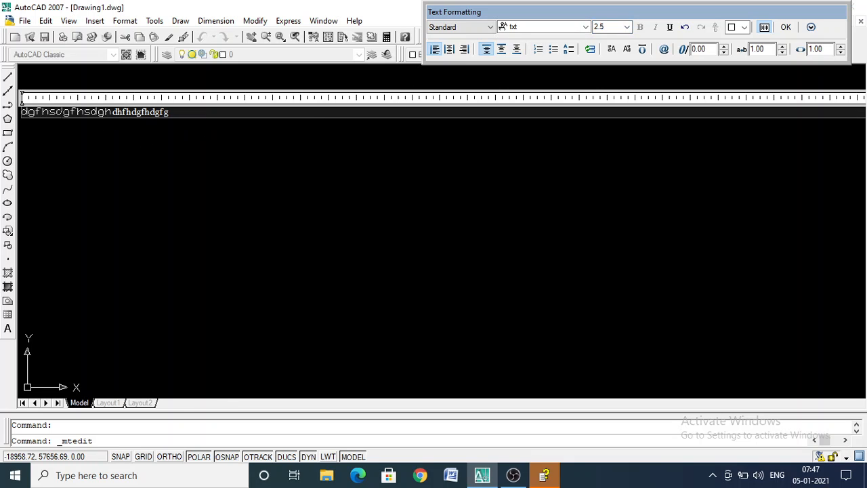
left_click_drag(208, 111, 11, 105)
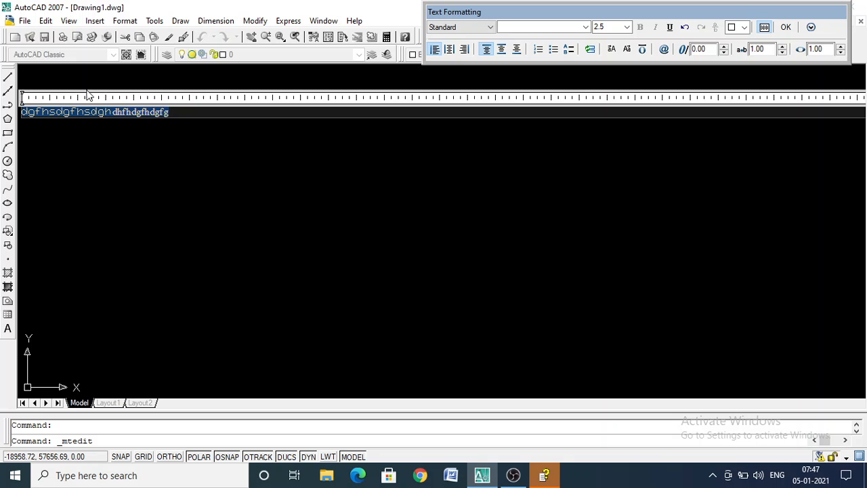
left_click(626, 27)
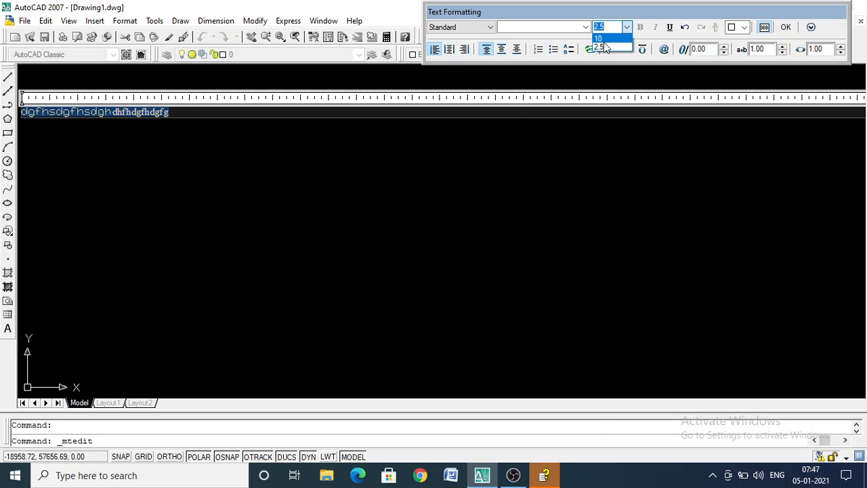
left_click(605, 39)
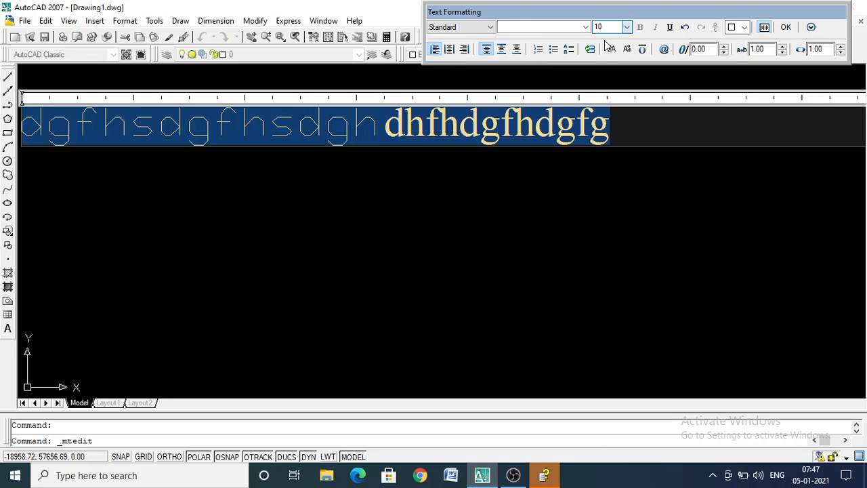
left_click(786, 27)
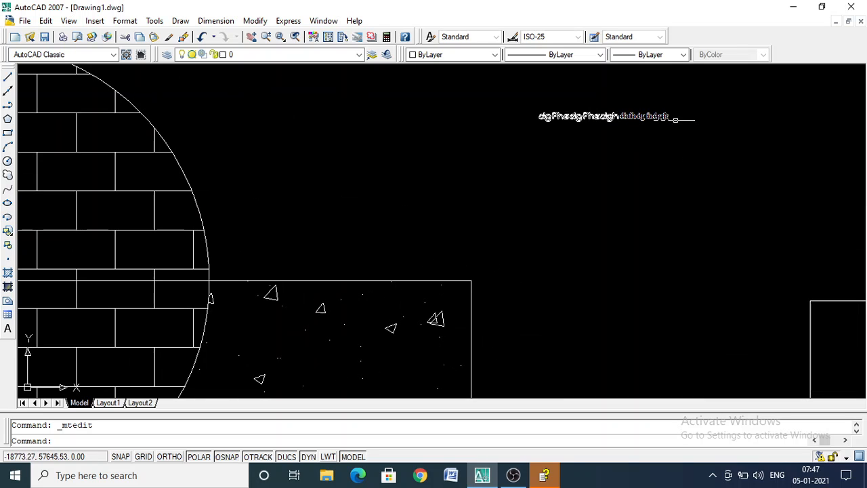
Step: Erase the multiline text from the drawing
left_click(704, 129)
left_click(506, 104)
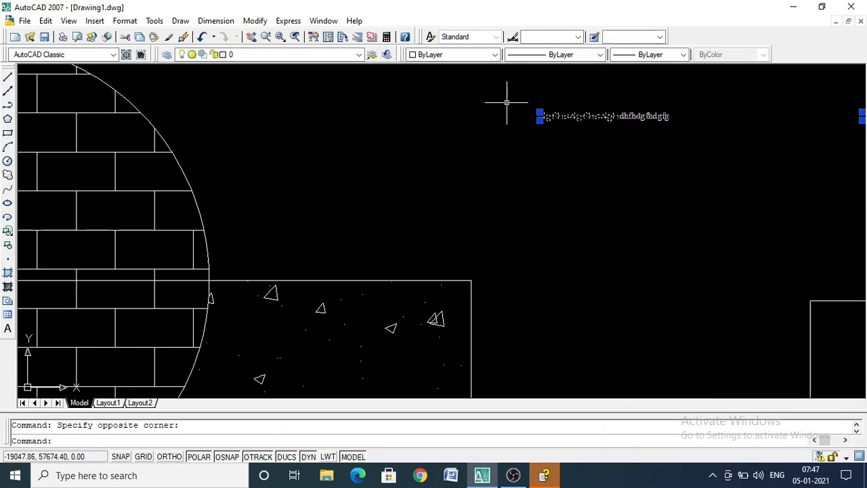
key("Delete")
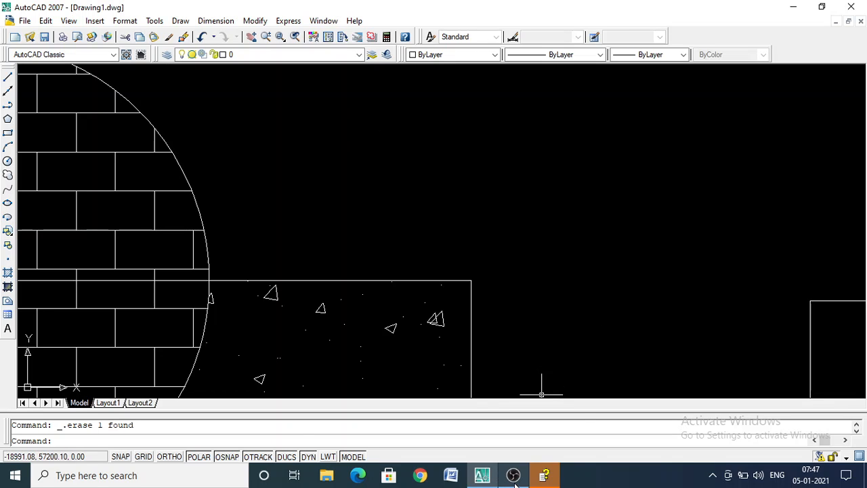
mouse_move(515, 482)
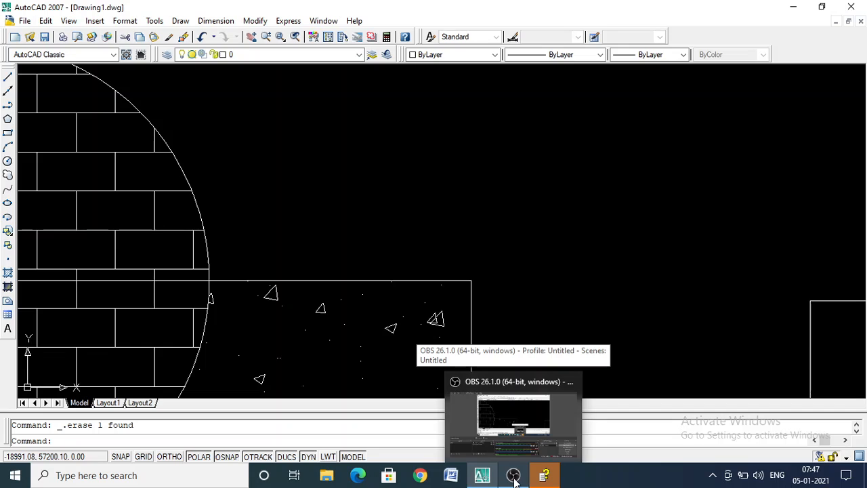